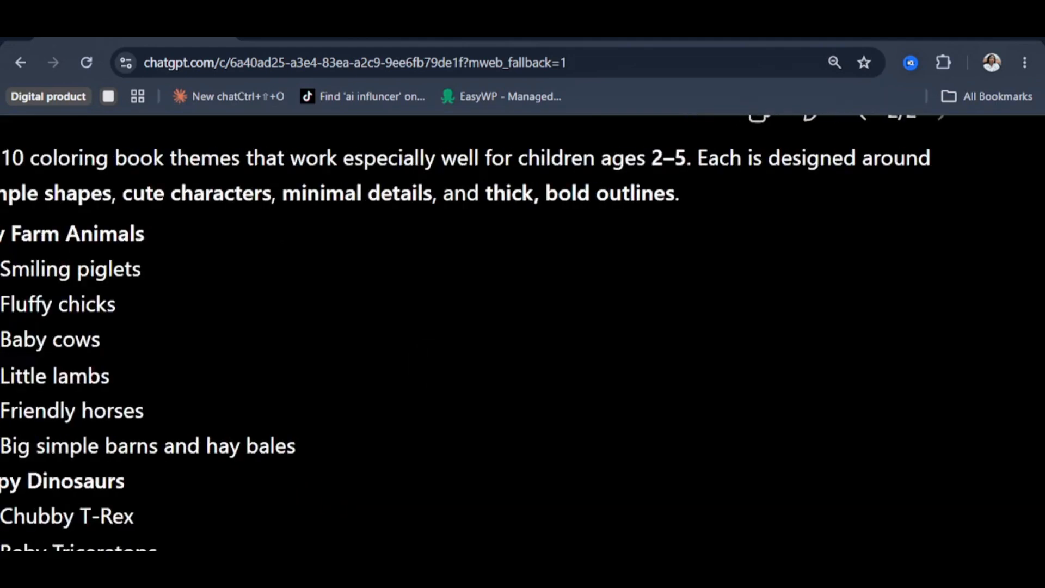
Step: Read through the ten coloring book themes for ages 2–5, down to the Playtime Toys theme
{"action": "scroll", "coordinate": [522, 333], "scroll_direction": "left", "scroll_amount": 1}
{"action": "scroll", "coordinate": [522, 333], "scroll_direction": "up", "scroll_amount": 1}
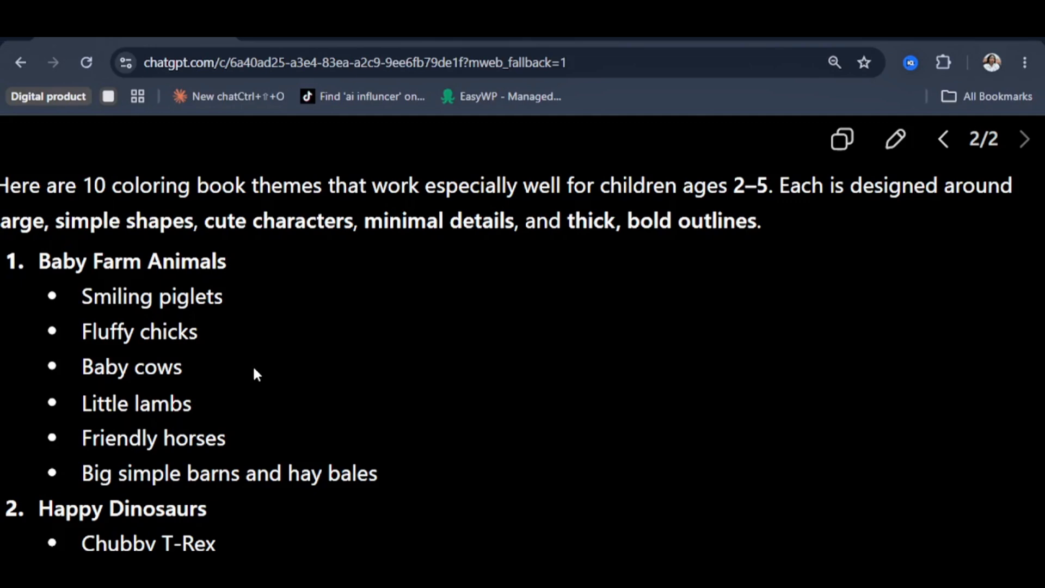
{"action": "scroll", "coordinate": [163, 468], "scroll_direction": "down", "scroll_amount": 15}
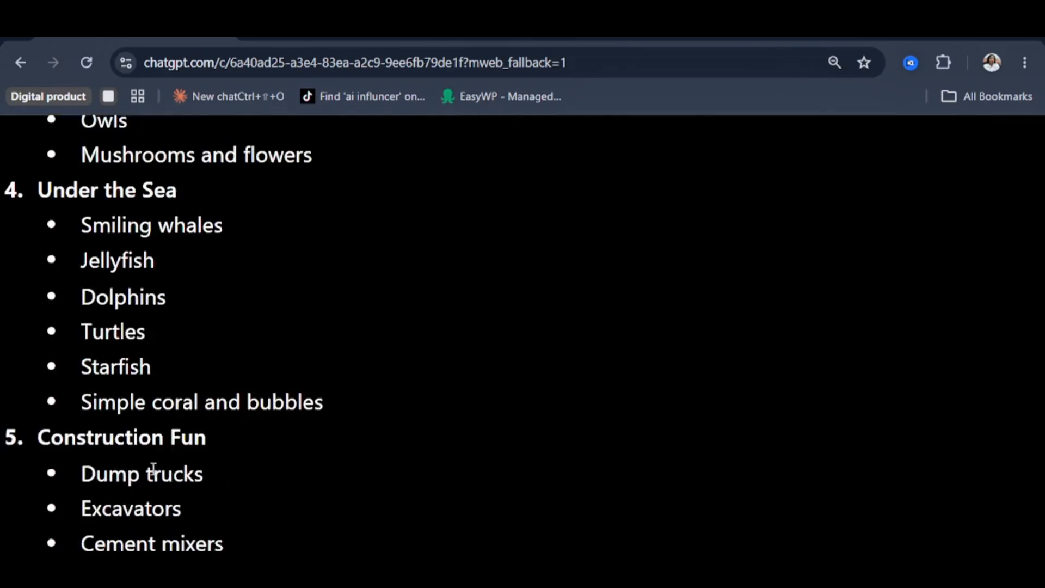
{"action": "scroll", "coordinate": [227, 427], "scroll_direction": "down", "scroll_amount": 5}
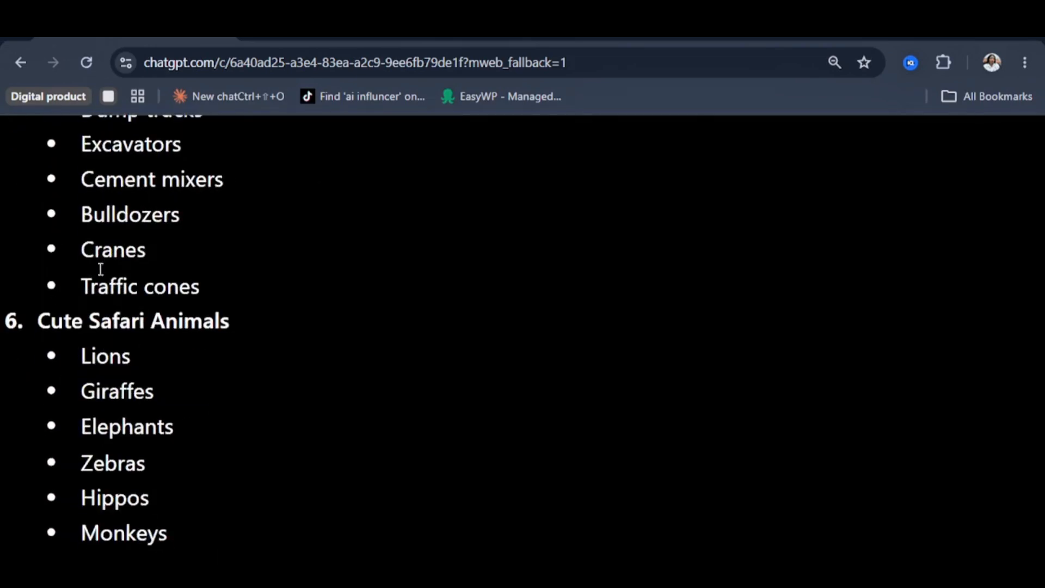
{"action": "scroll", "coordinate": [171, 280], "scroll_direction": "down", "scroll_amount": 5}
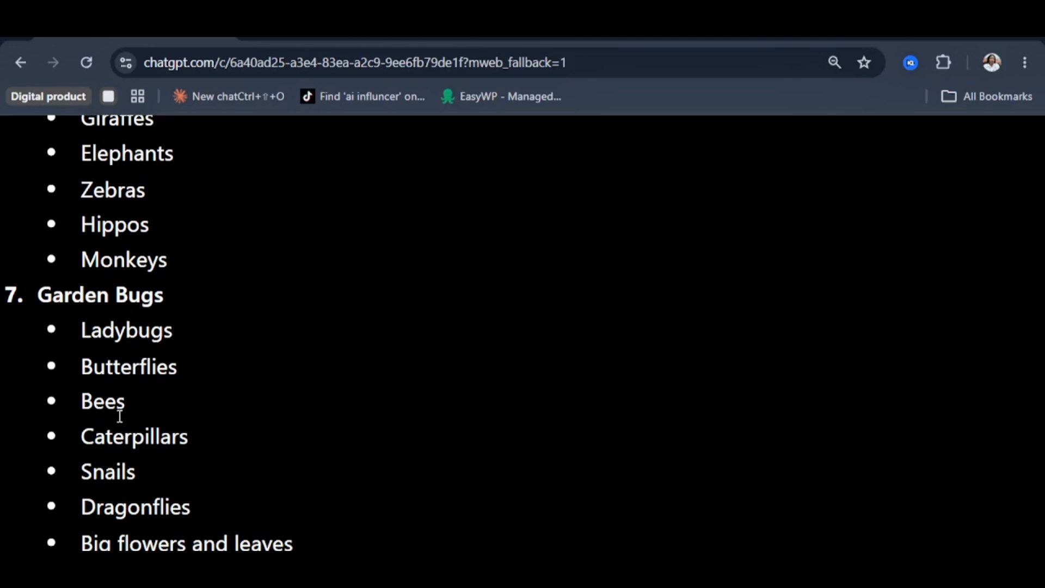
{"action": "scroll", "coordinate": [148, 417], "scroll_direction": "down", "scroll_amount": 10}
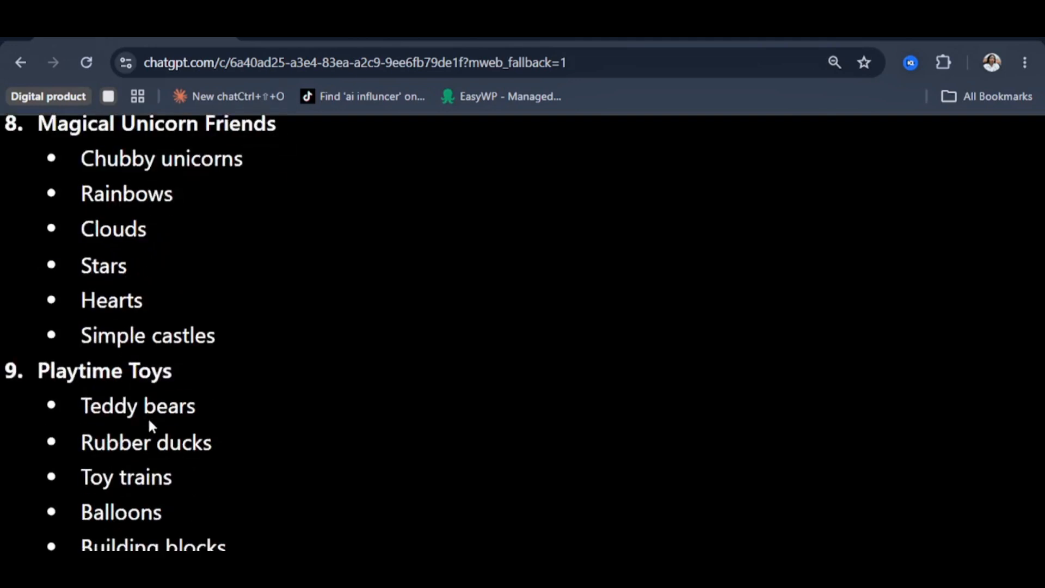
{"action": "scroll", "coordinate": [148, 424], "scroll_direction": "up", "scroll_amount": 4}
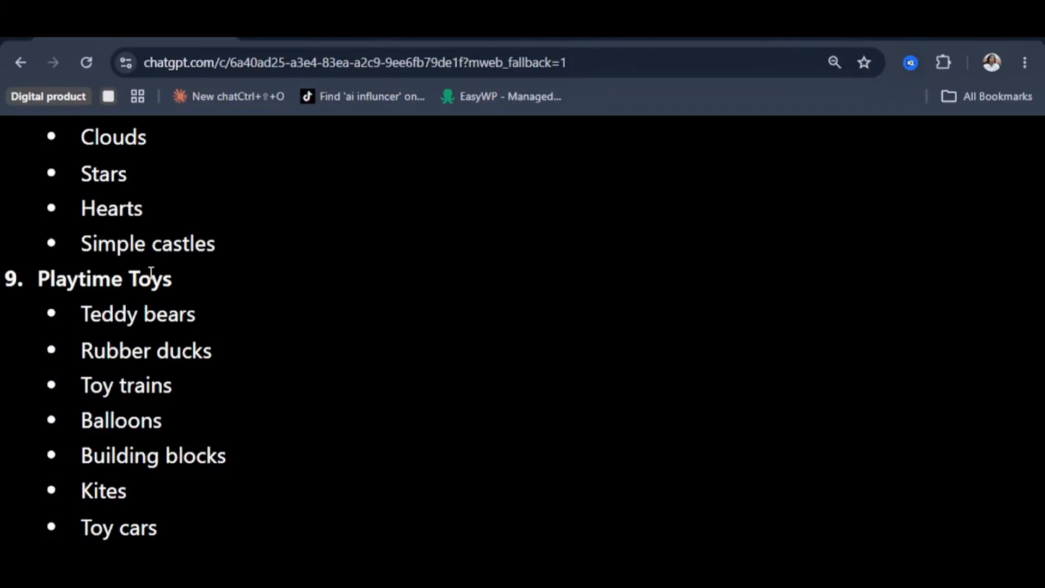
{"action": "scroll", "coordinate": [163, 256], "scroll_direction": "down", "scroll_amount": 3}
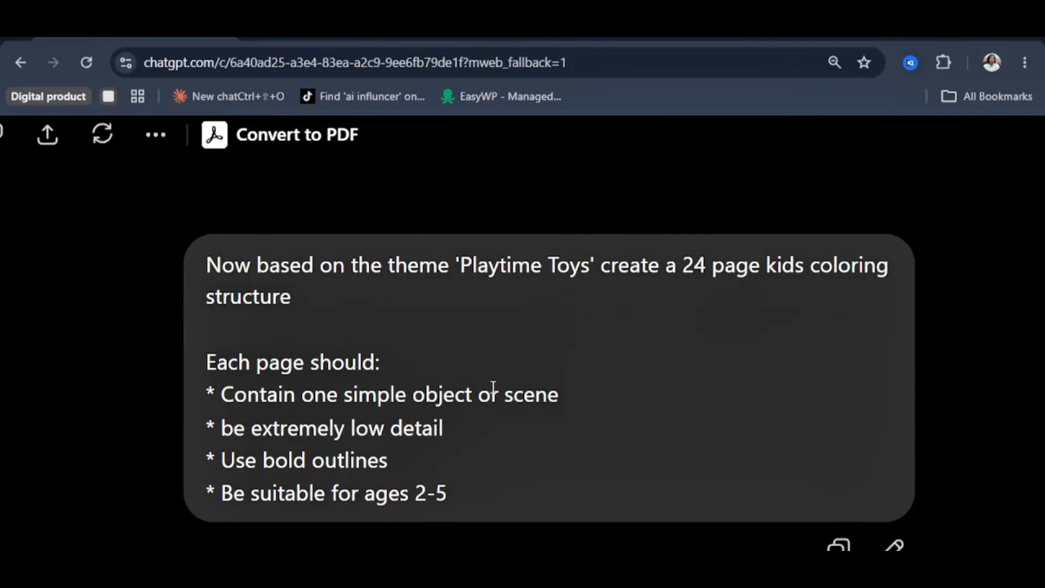
Step: Review the 24-page Playtime Toys coloring book structure and the image prompts for its first pages
{"action": "scroll", "coordinate": [425, 427], "scroll_direction": "down", "scroll_amount": 2}
{"action": "scroll", "coordinate": [424, 427], "scroll_direction": "up", "scroll_amount": 2}
{"action": "scroll", "coordinate": [426, 428], "scroll_direction": "down", "scroll_amount": 6}
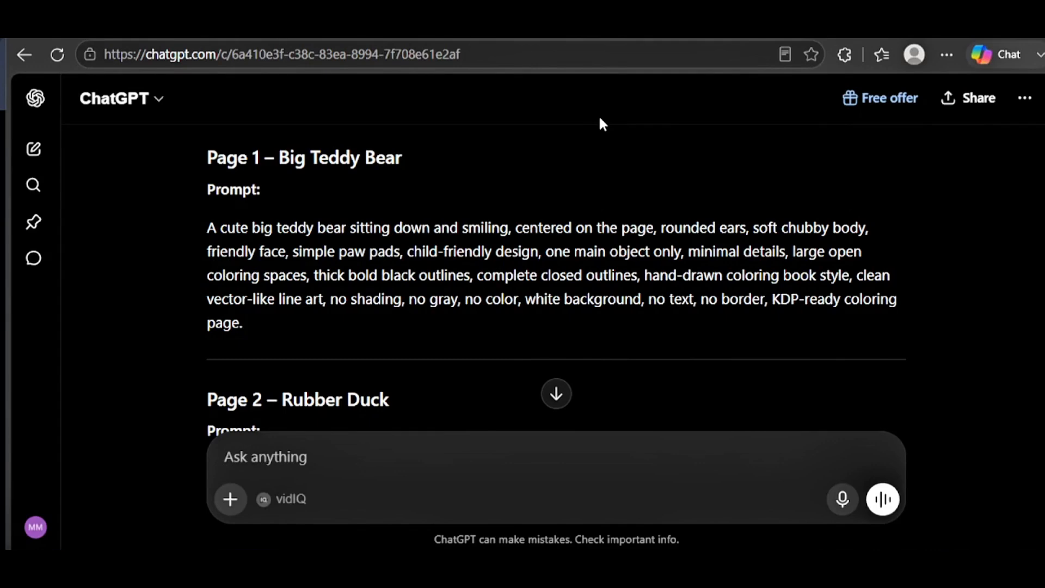
{"action": "scroll", "coordinate": [435, 204], "scroll_direction": "down", "scroll_amount": 8}
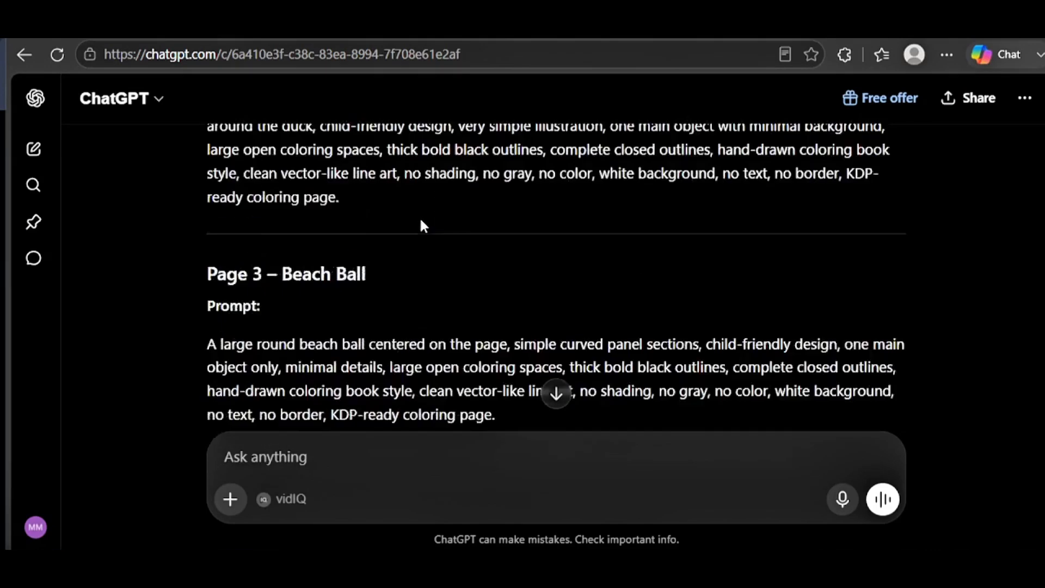
{"action": "scroll", "coordinate": [424, 225], "scroll_direction": "down", "scroll_amount": 2}
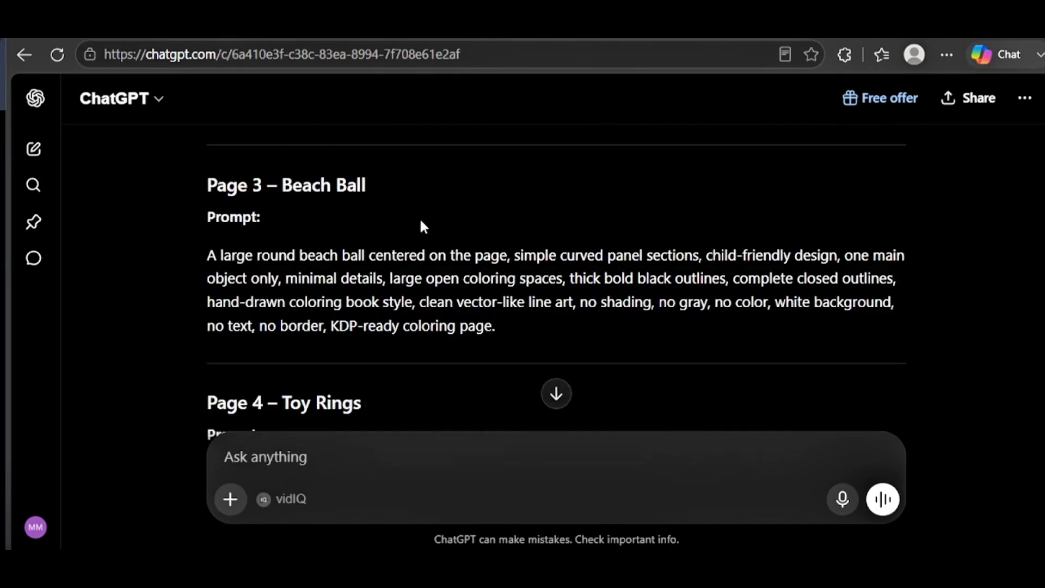
{"action": "scroll", "coordinate": [413, 231], "scroll_direction": "down", "scroll_amount": 5}
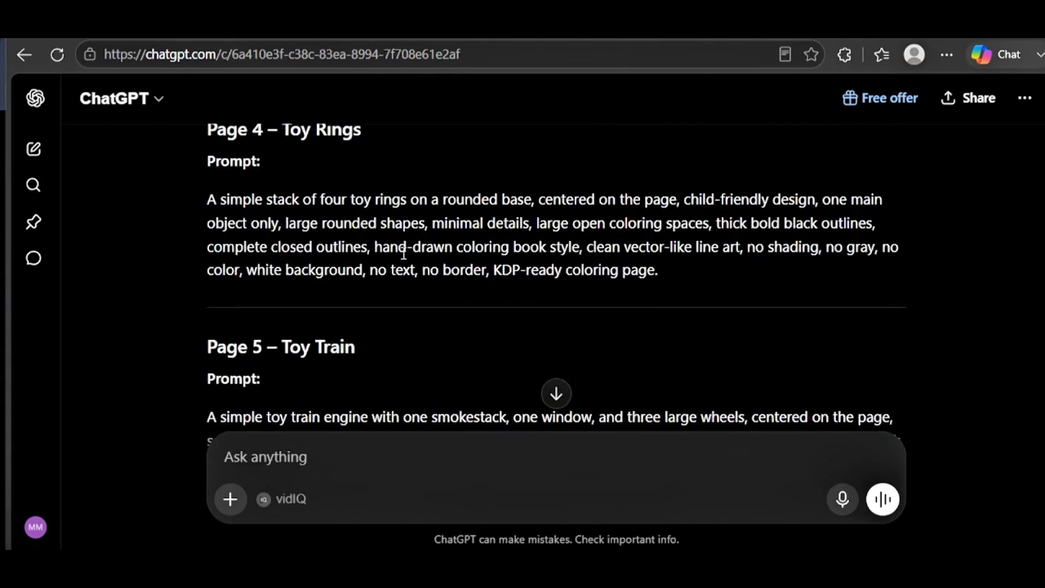
{"action": "scroll", "coordinate": [403, 253], "scroll_direction": "down", "scroll_amount": 2}
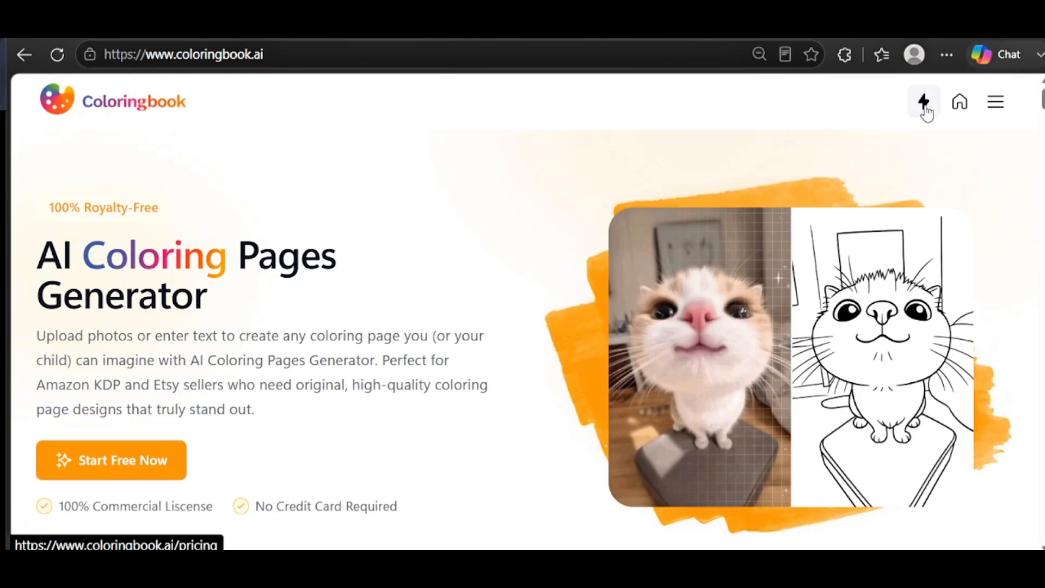
Step: Open the Coloringbook pricing page and compare the page limits and features of the yearly plans
{"action": "left_click", "coordinate": [926, 107]}
{"action": "scroll", "coordinate": [684, 254], "scroll_direction": "down", "scroll_amount": 2}
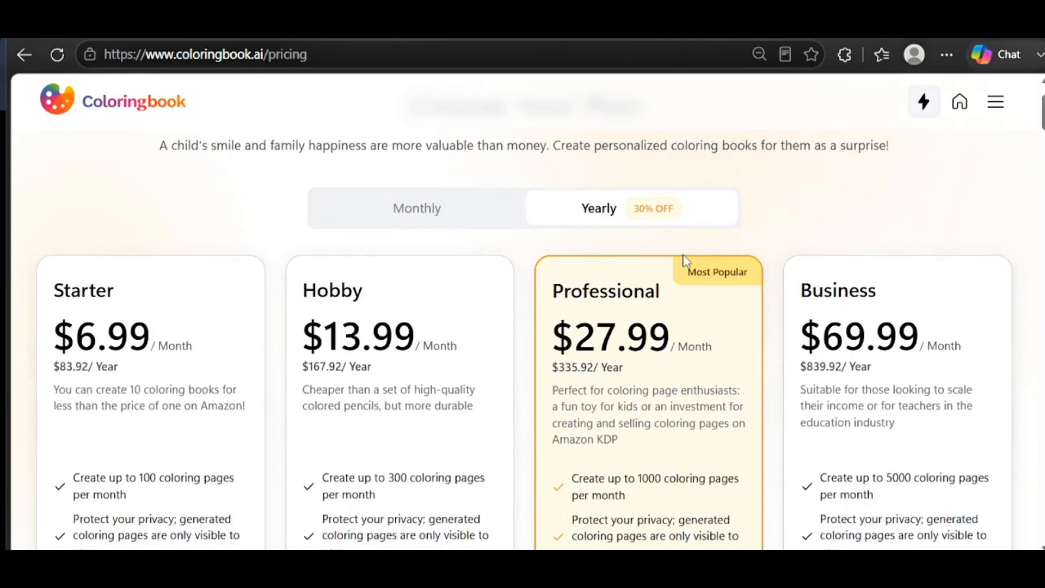
{"action": "scroll", "coordinate": [685, 260], "scroll_direction": "down", "scroll_amount": 2}
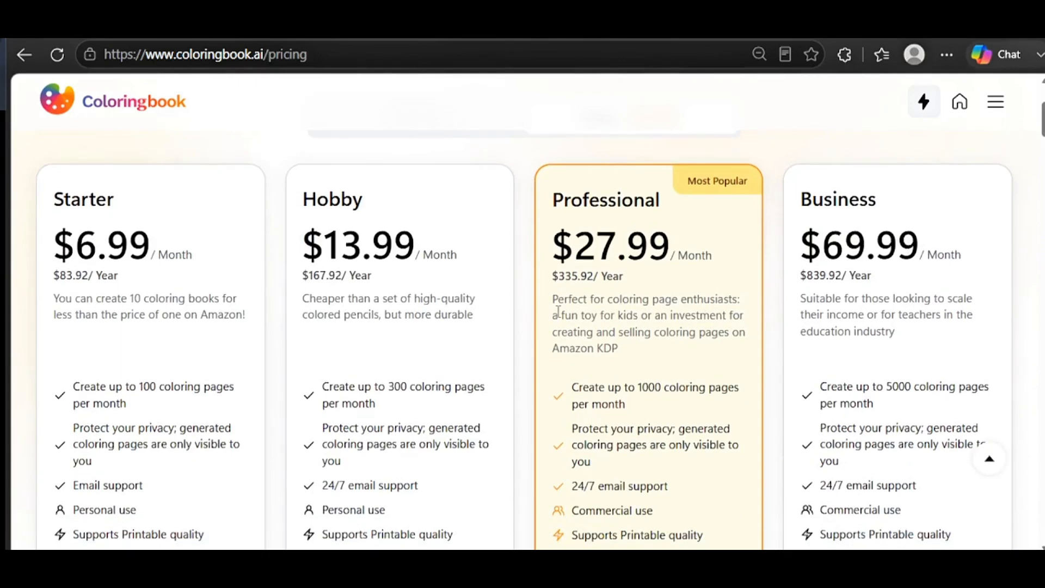
{"action": "scroll", "coordinate": [558, 311], "scroll_direction": "up", "scroll_amount": 4}
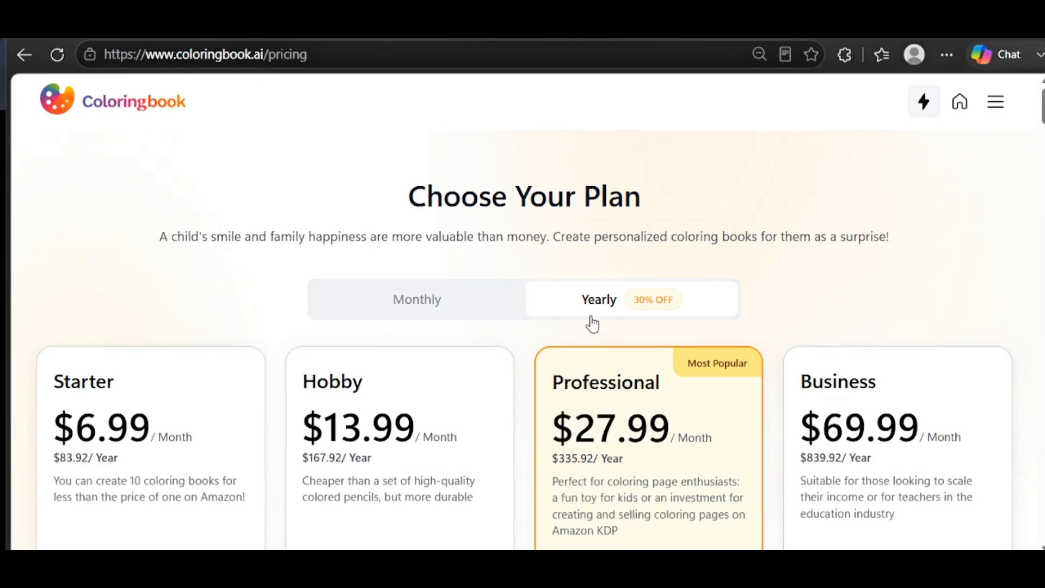
{"action": "scroll", "coordinate": [592, 324], "scroll_direction": "down", "scroll_amount": 5}
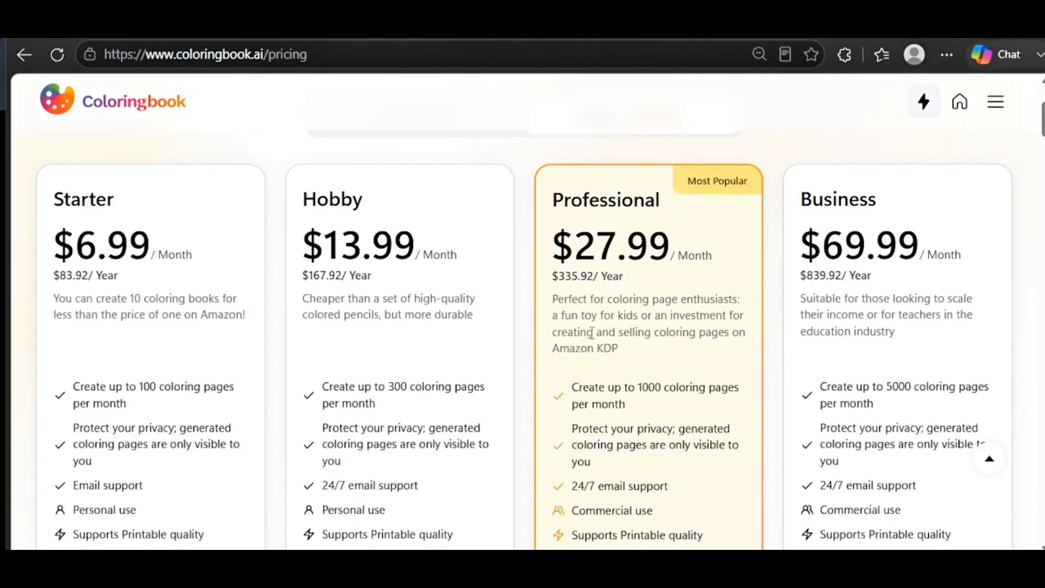
{"action": "scroll", "coordinate": [583, 331], "scroll_direction": "up", "scroll_amount": 2}
{"action": "scroll", "coordinate": [584, 330], "scroll_direction": "down", "scroll_amount": 3}
{"action": "scroll", "coordinate": [587, 319], "scroll_direction": "up", "scroll_amount": 3}
{"action": "scroll", "coordinate": [601, 214], "scroll_direction": "down", "scroll_amount": 6}
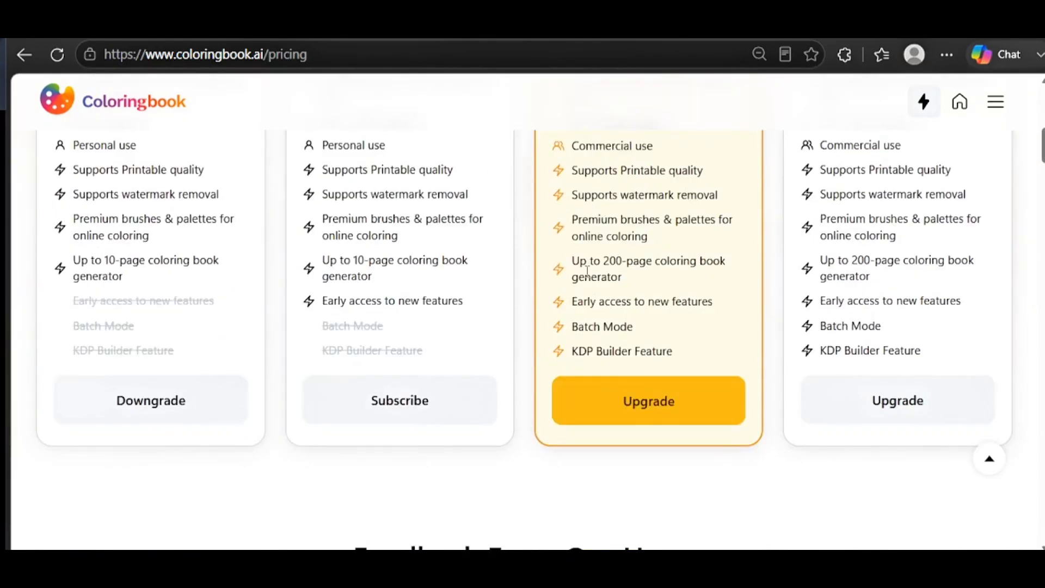
{"action": "scroll", "coordinate": [453, 334], "scroll_direction": "up", "scroll_amount": 5}
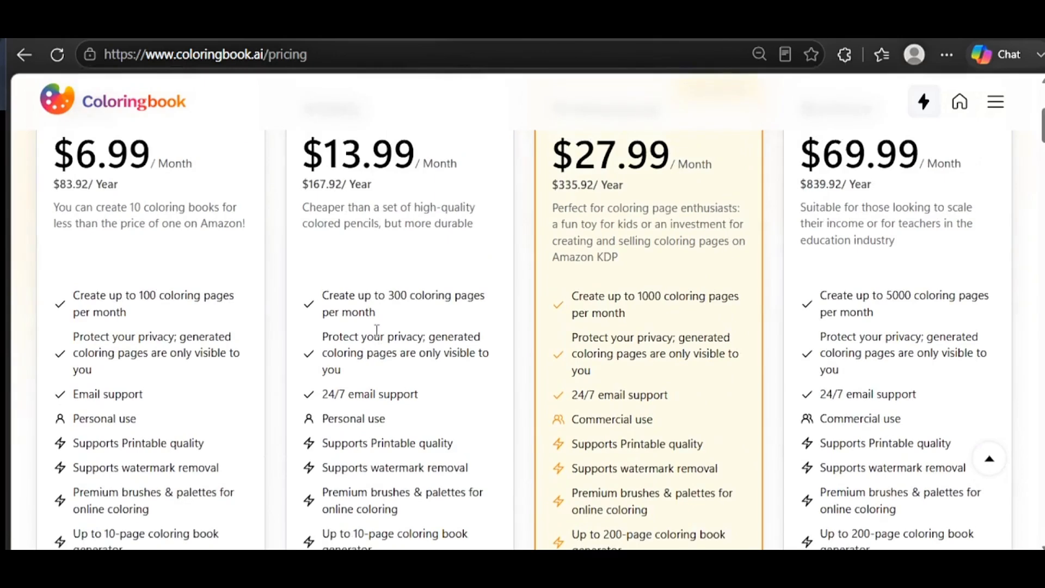
{"action": "scroll", "coordinate": [376, 330], "scroll_direction": "down", "scroll_amount": 2}
{"action": "scroll", "coordinate": [376, 331], "scroll_direction": "down", "scroll_amount": 2}
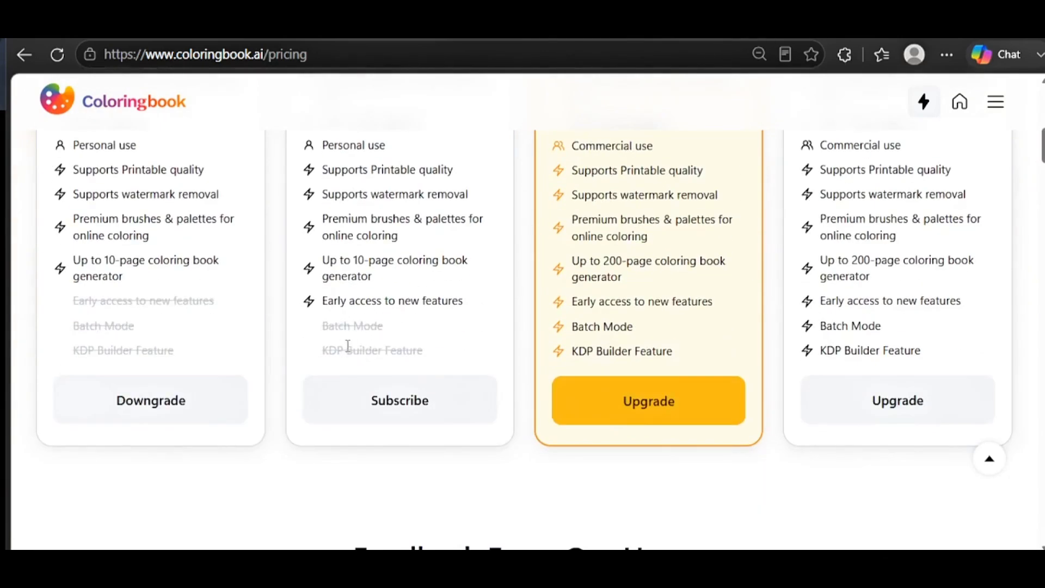
{"action": "scroll", "coordinate": [357, 346], "scroll_direction": "up", "scroll_amount": 5}
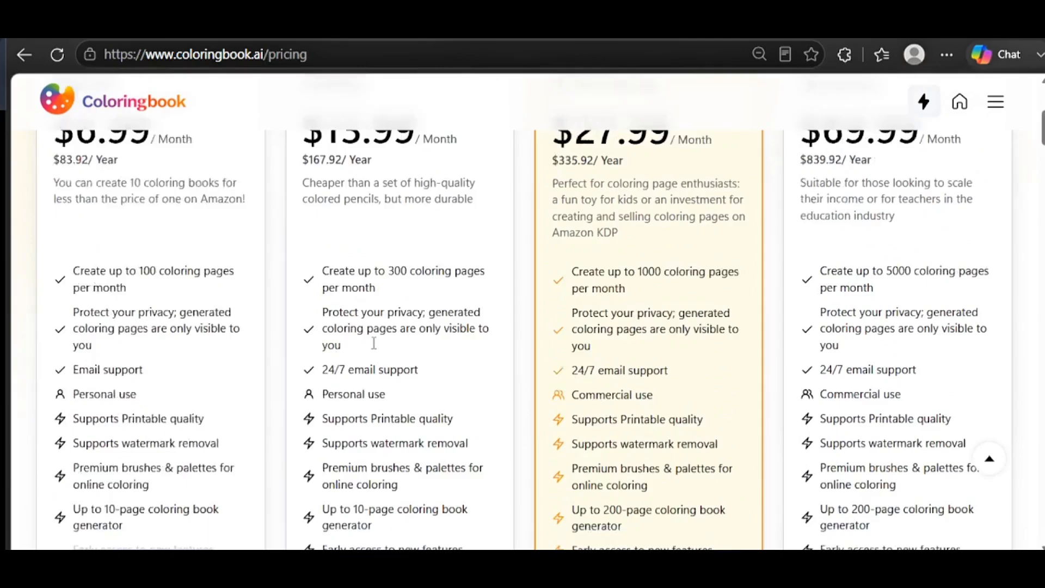
{"action": "scroll", "coordinate": [719, 277], "scroll_direction": "up", "scroll_amount": 3}
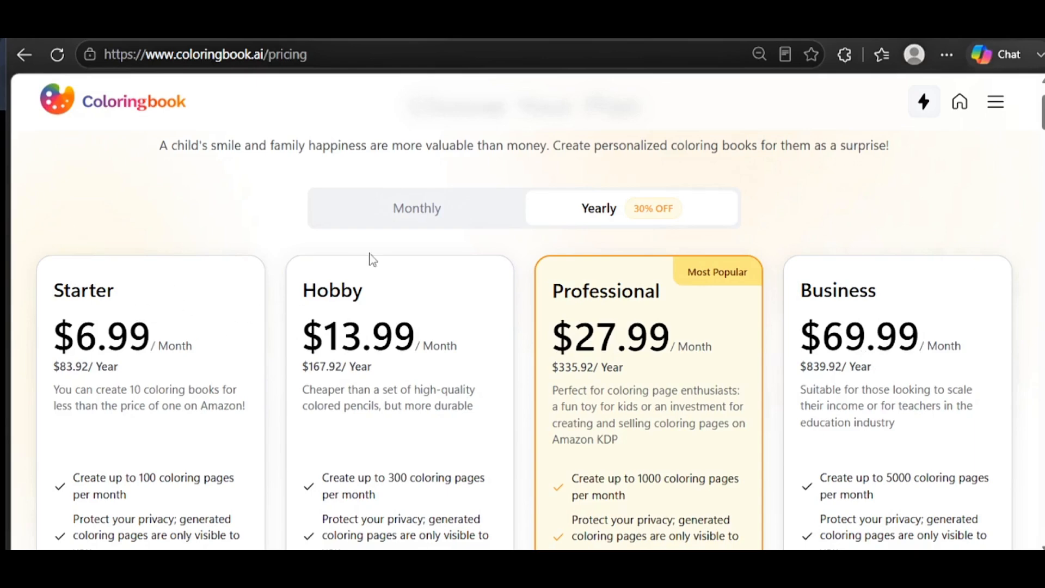
Step: Switch the pricing to monthly billing and look over the plan prices
{"action": "left_click", "coordinate": [408, 213]}
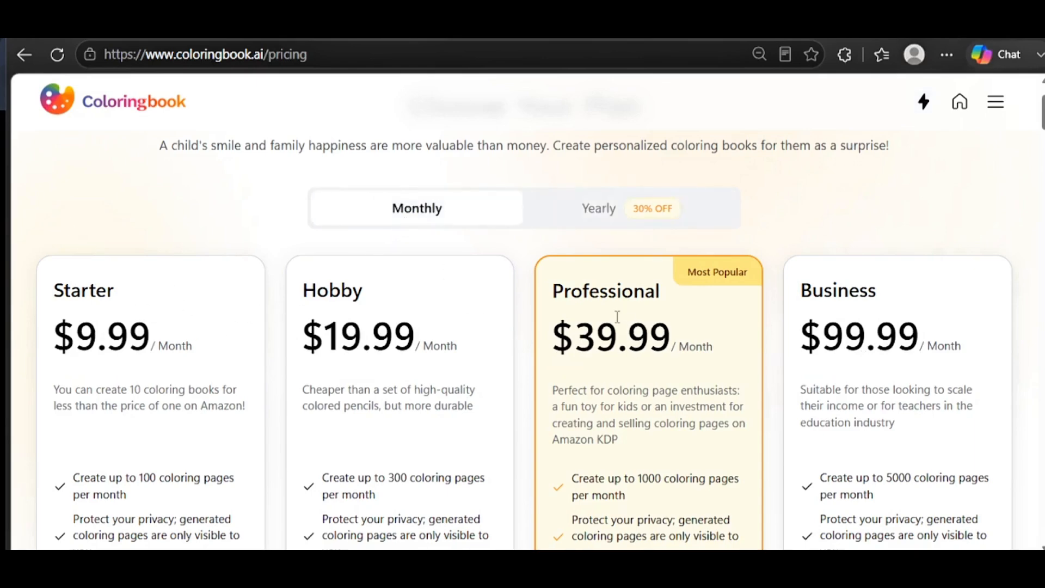
{"action": "scroll", "coordinate": [638, 313], "scroll_direction": "up", "scroll_amount": 2}
{"action": "scroll", "coordinate": [634, 318], "scroll_direction": "down", "scroll_amount": 3}
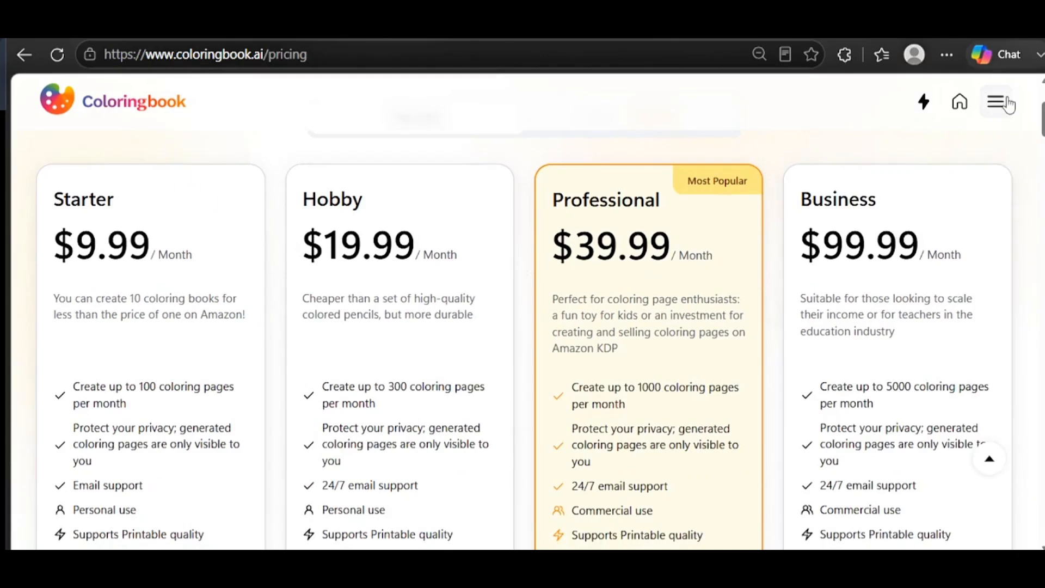
Step: Open the Text To Coloring Page tool
{"action": "left_click", "coordinate": [995, 102]}
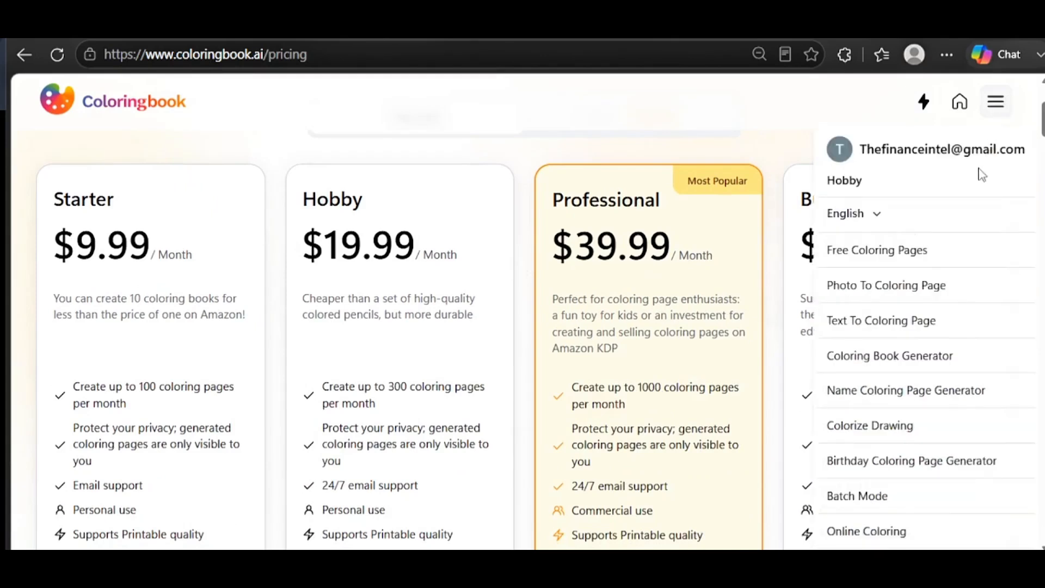
{"action": "left_click", "coordinate": [907, 323]}
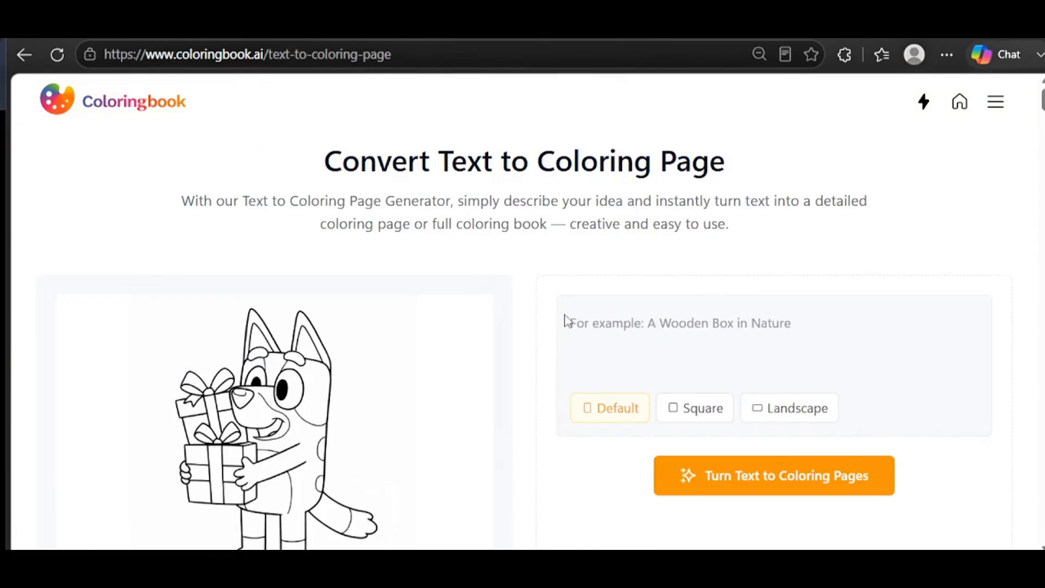
Step: Switch to ChatGPT, copy the full Page 1 – Big Teddy Bear prompt, and return to Coloringbook
{"action": "left_click", "coordinate": [231, 41]}
{"action": "scroll", "coordinate": [357, 354], "scroll_direction": "up", "scroll_amount": 10}
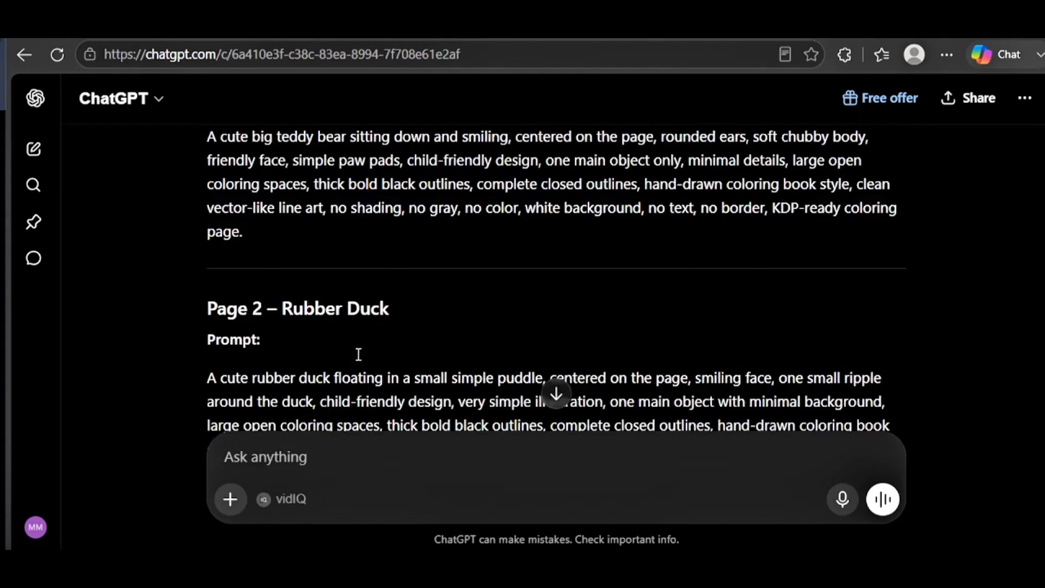
{"action": "scroll", "coordinate": [357, 354], "scroll_direction": "up", "scroll_amount": 3}
{"action": "left_click_drag", "start_coordinate": [272, 410], "coordinate": [202, 325]}
{"action": "key", "text": "ctrl+c"}
{"action": "left_click", "coordinate": [536, 41]}
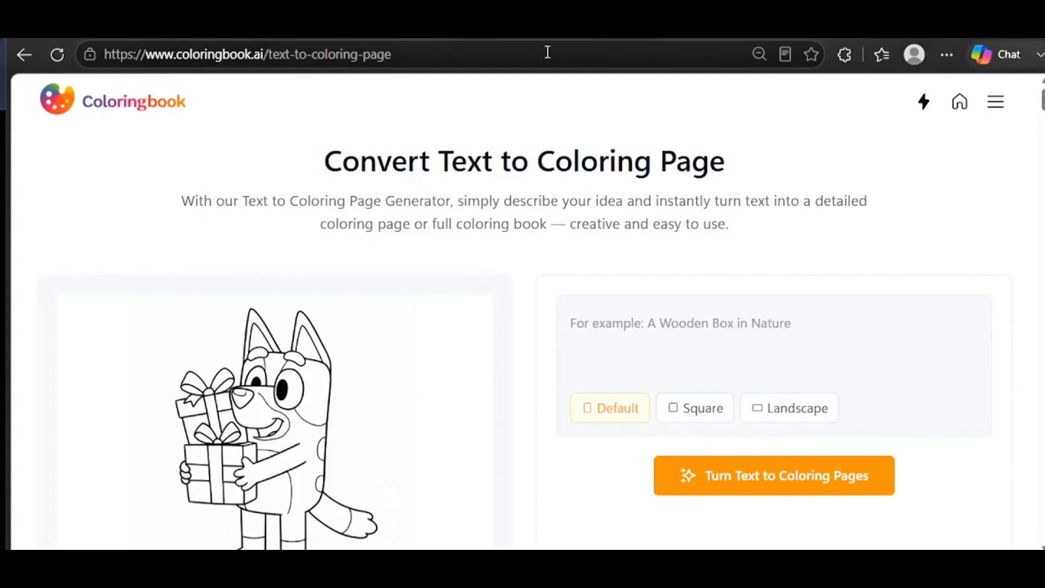
Step: Paste the teddy bear prompt as the description, choose the Square format, and submit it to the coloring page generator
{"action": "left_click", "coordinate": [753, 340]}
{"action": "key", "text": "ctrl+v"}
{"action": "left_click", "coordinate": [726, 410]}
{"action": "left_click", "coordinate": [755, 470]}
Step: Examine the example images for the Toddler, Children, Teenagers and Adults difficulty levels
{"action": "key", "text": "ctrl+plus"}
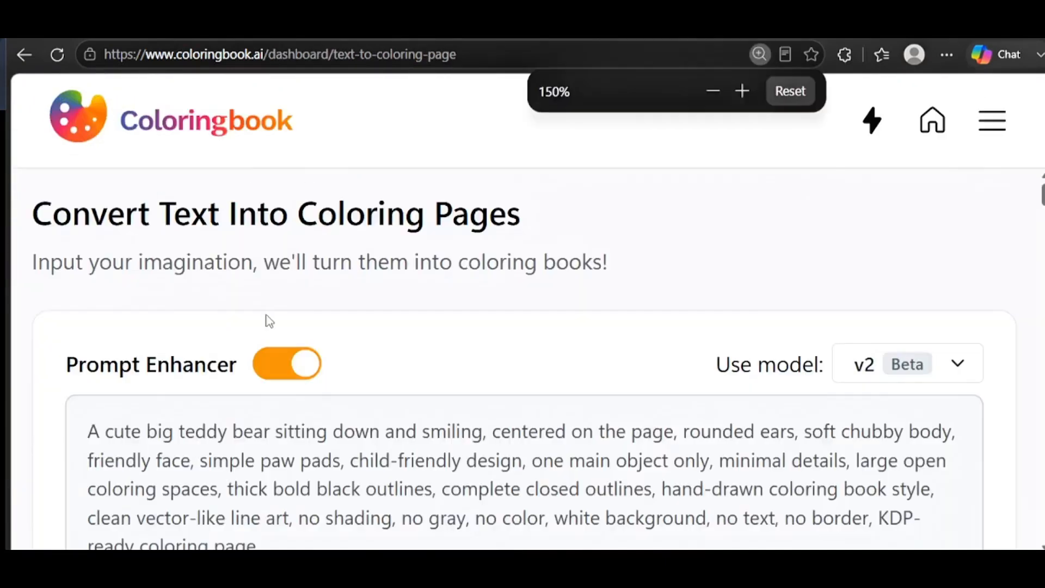
{"action": "scroll", "coordinate": [266, 322], "scroll_direction": "down", "scroll_amount": 5}
{"action": "mouse_move", "coordinate": [243, 418]}
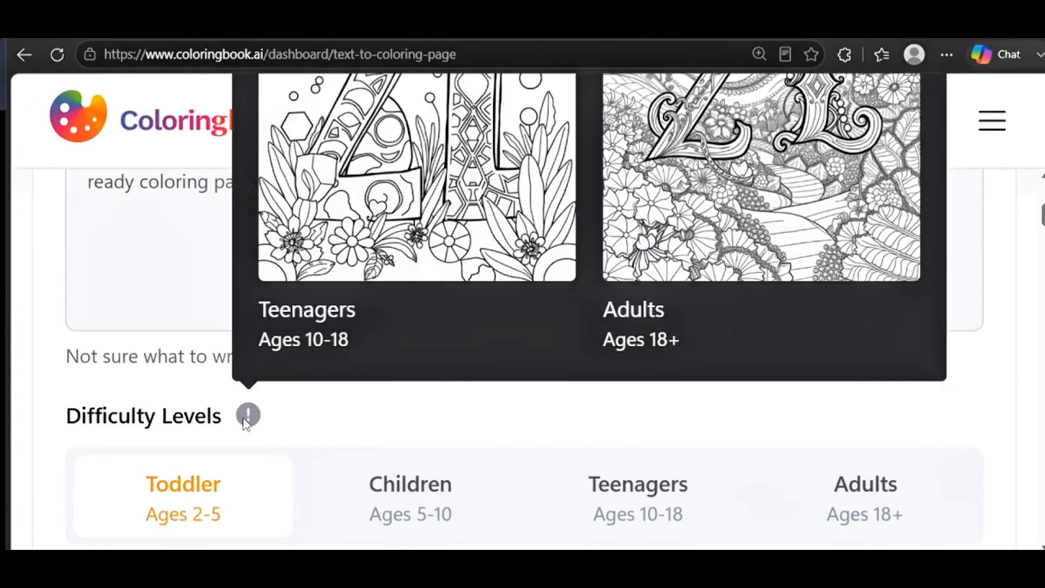
{"action": "scroll", "coordinate": [305, 372], "scroll_direction": "up", "scroll_amount": 2}
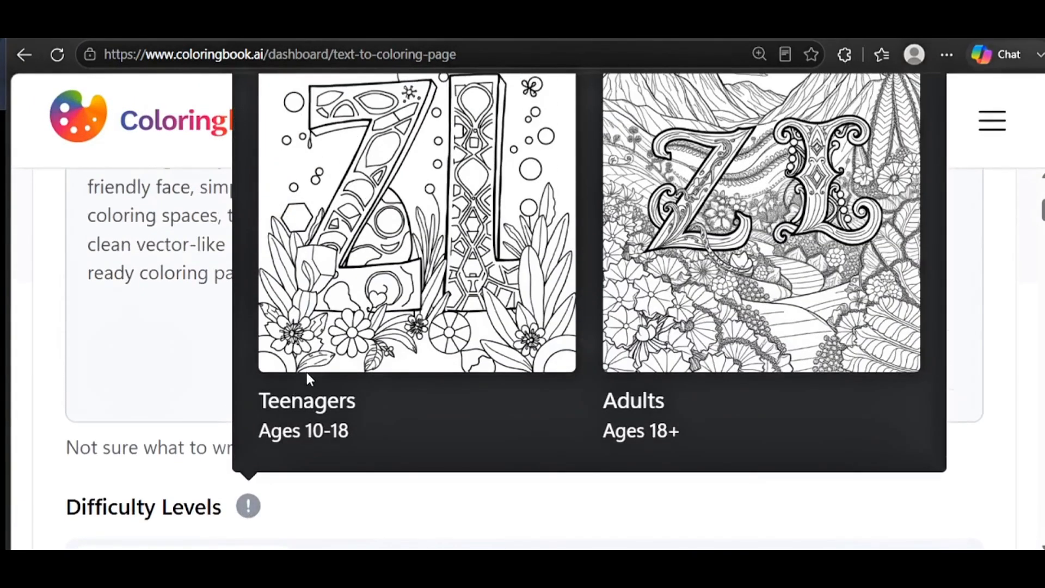
{"action": "key", "text": "ctrl+minus"}
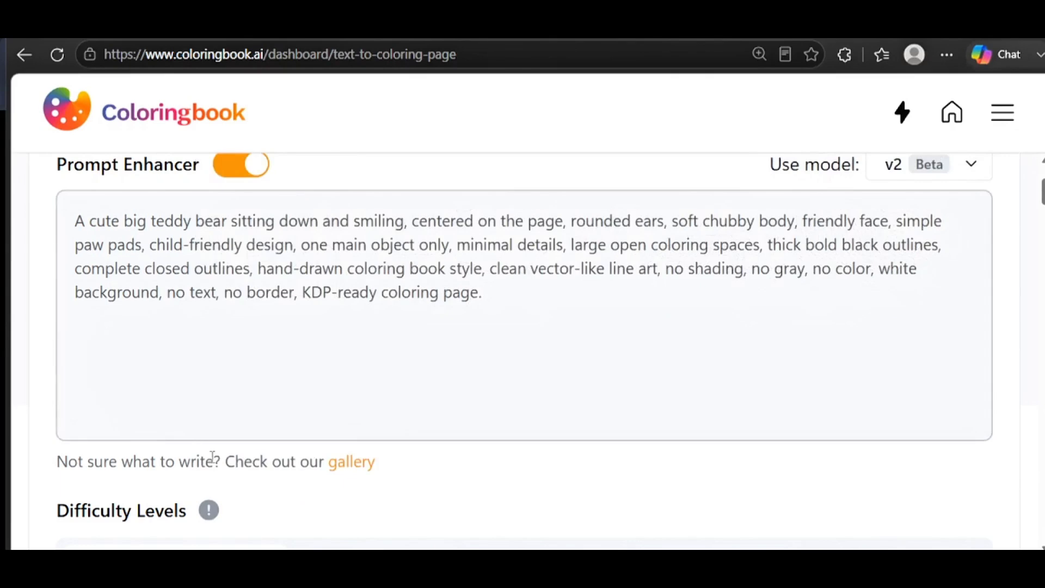
{"action": "scroll", "coordinate": [204, 408], "scroll_direction": "down", "scroll_amount": 3}
{"action": "mouse_move", "coordinate": [212, 343]}
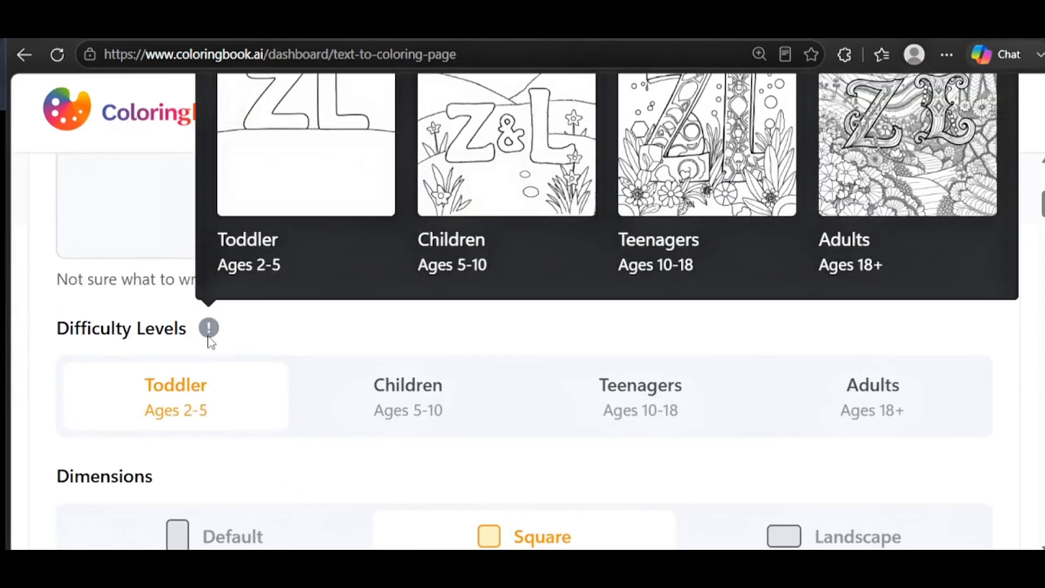
Step: Enable Private mode and Upscale for Print for the teddy bear page
{"action": "scroll", "coordinate": [226, 397], "scroll_direction": "down", "scroll_amount": 5}
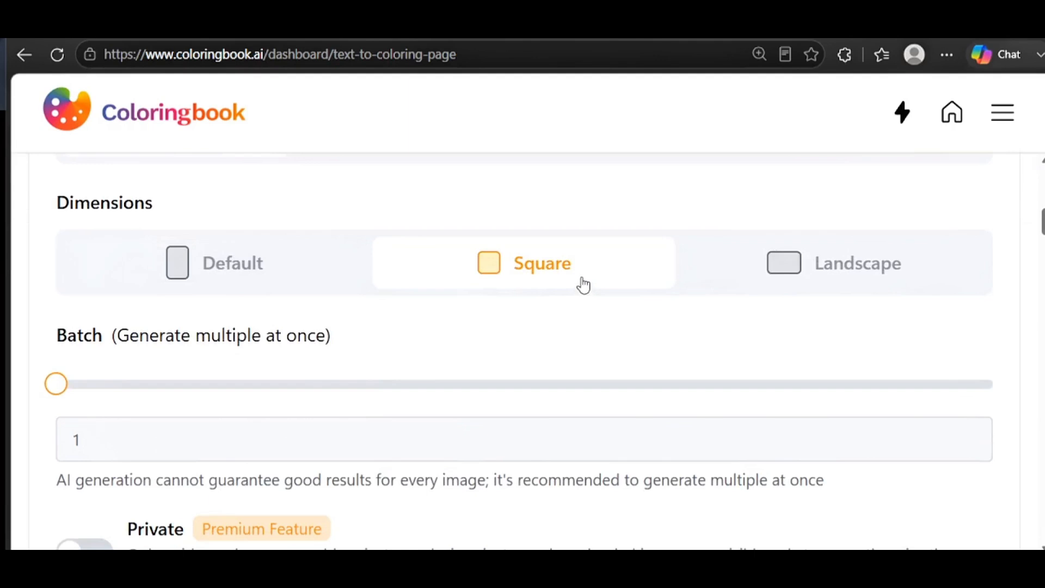
{"action": "scroll", "coordinate": [245, 447], "scroll_direction": "down", "scroll_amount": 2}
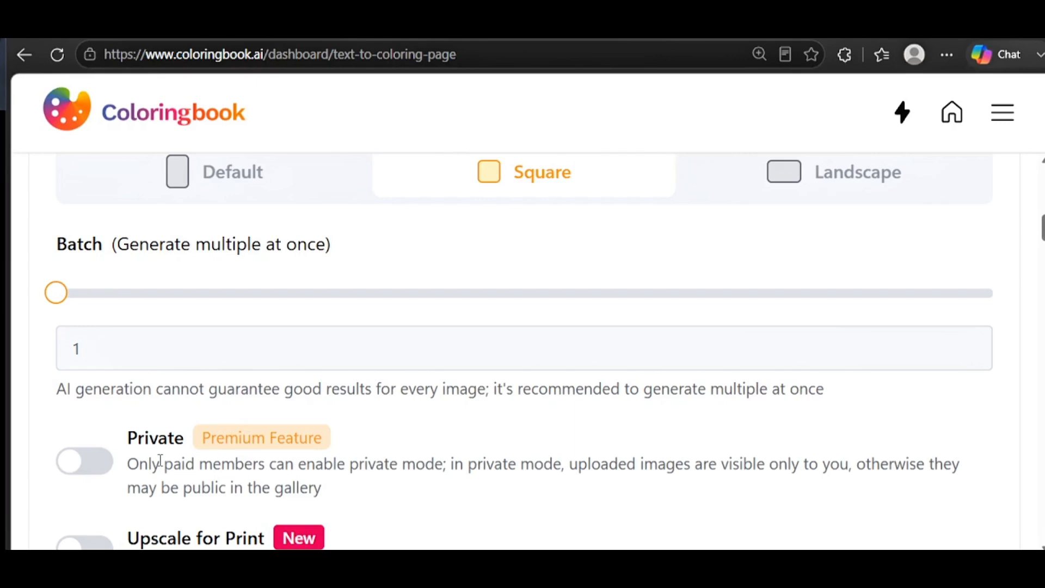
{"action": "left_click", "coordinate": [76, 460]}
{"action": "scroll", "coordinate": [74, 455], "scroll_direction": "down", "scroll_amount": 2}
{"action": "left_click", "coordinate": [81, 463]}
{"action": "scroll", "coordinate": [92, 474], "scroll_direction": "down", "scroll_amount": 4}
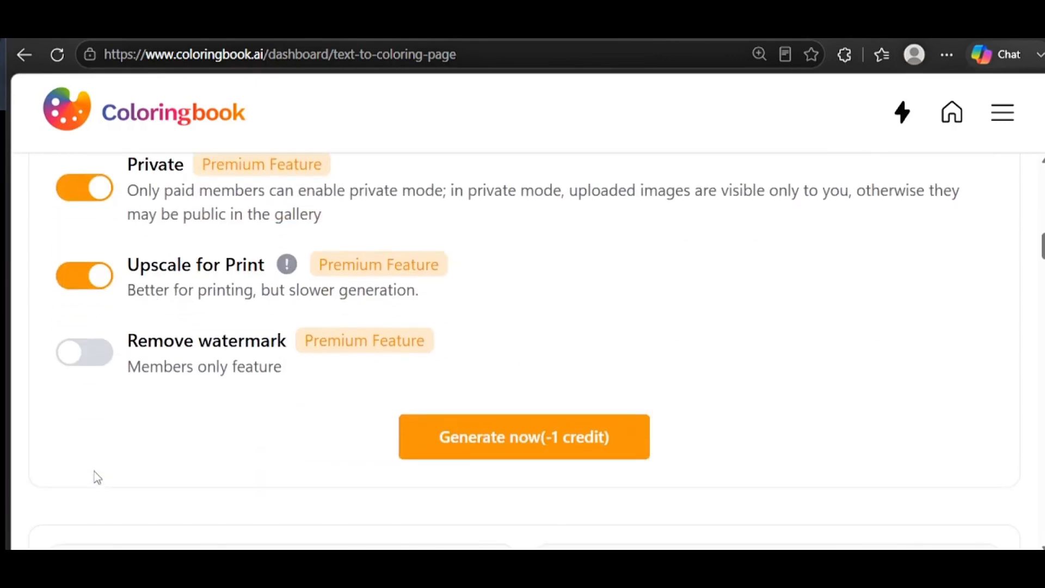
Step: Enable Remove watermark and generate the teddy bear coloring page
{"action": "left_click", "coordinate": [87, 354]}
{"action": "left_click", "coordinate": [527, 443]}
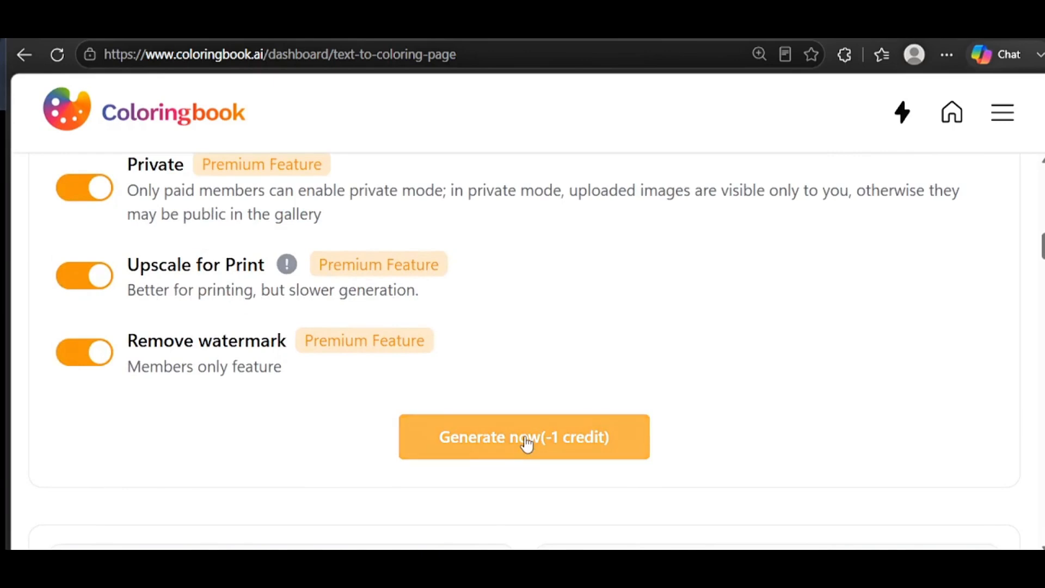
{"action": "left_click", "coordinate": [527, 443]}
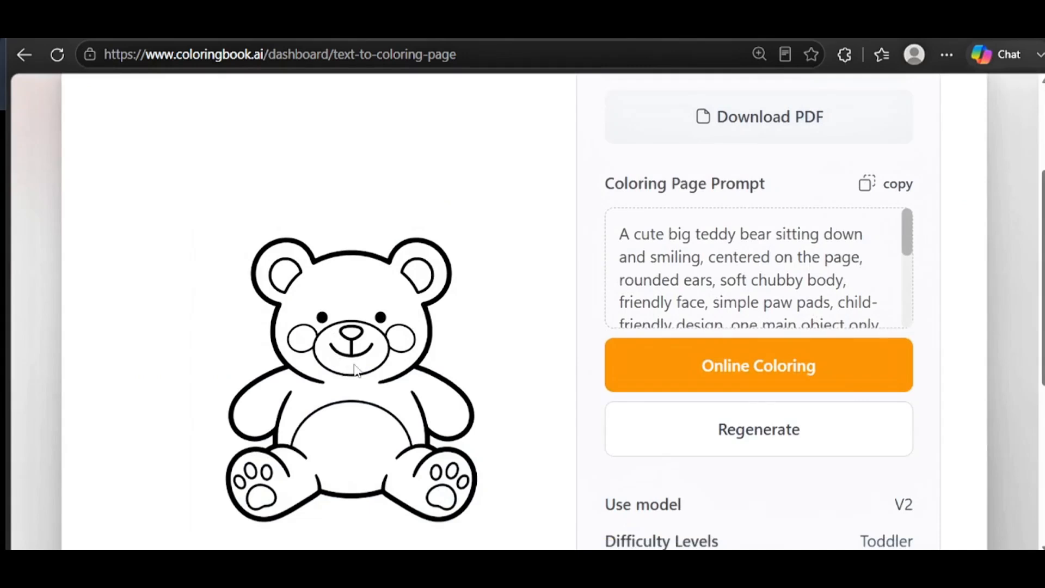
Step: Review the generated teddy bear coloring page and download it as a PNG
{"action": "scroll", "coordinate": [355, 370], "scroll_direction": "down", "scroll_amount": 2}
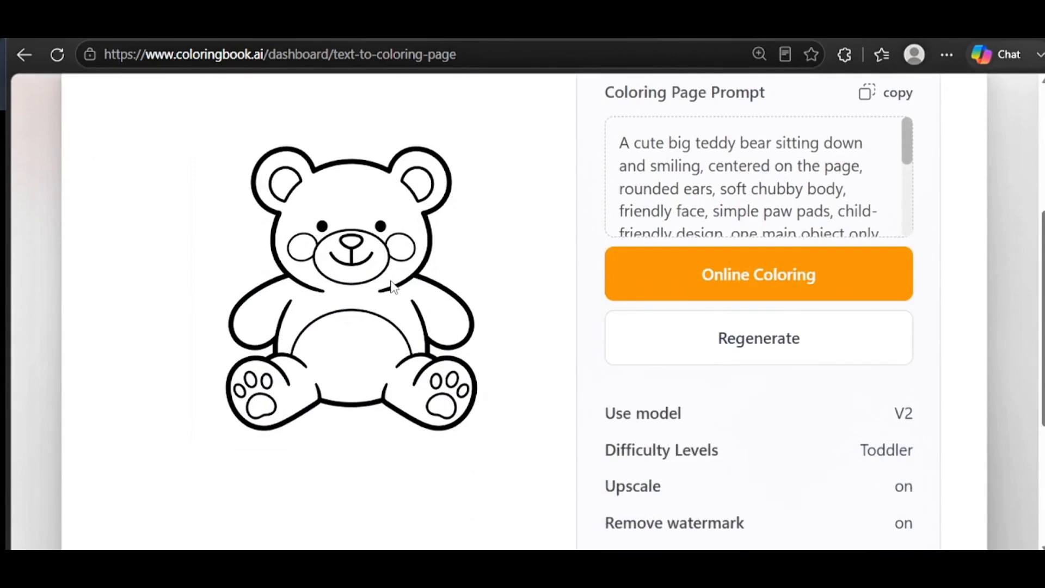
{"action": "scroll", "coordinate": [730, 278], "scroll_direction": "up", "scroll_amount": 4}
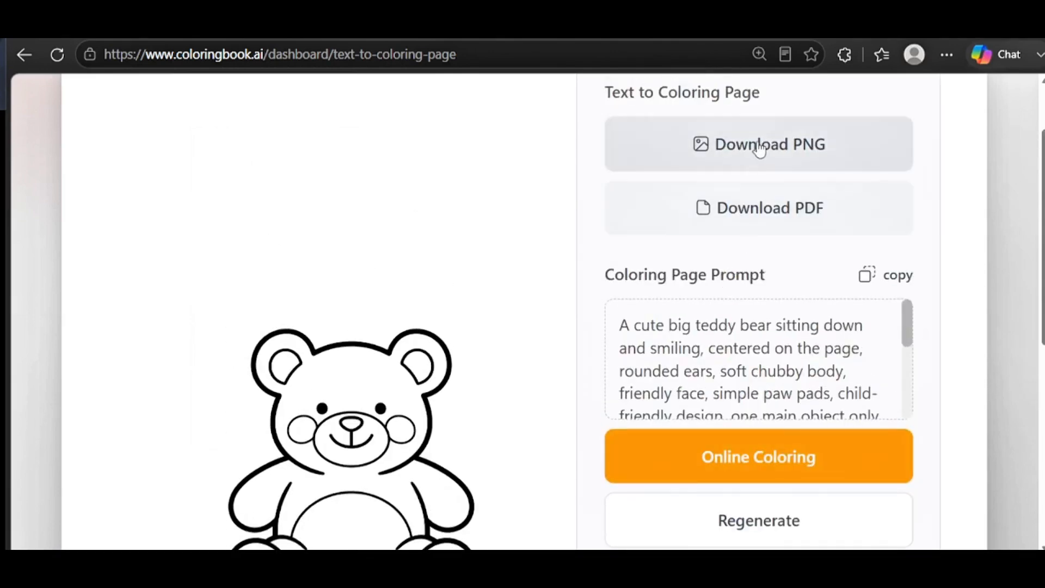
{"action": "left_click", "coordinate": [761, 147]}
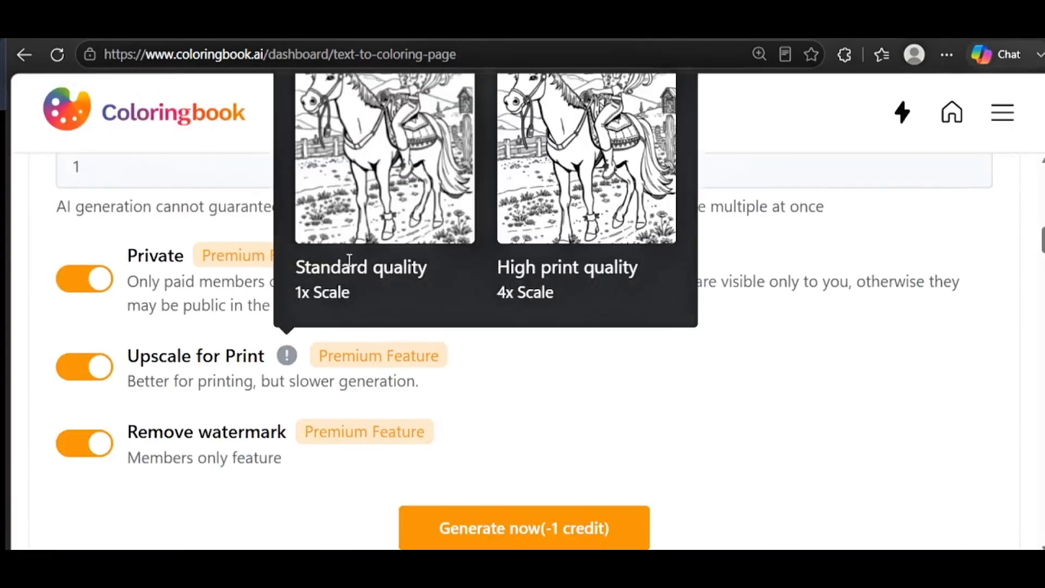
Step: Return to the prompt description, switch to ChatGPT, and copy the full Page 2 – Rubber Duck prompt
{"action": "scroll", "coordinate": [462, 276], "scroll_direction": "up", "scroll_amount": 2}
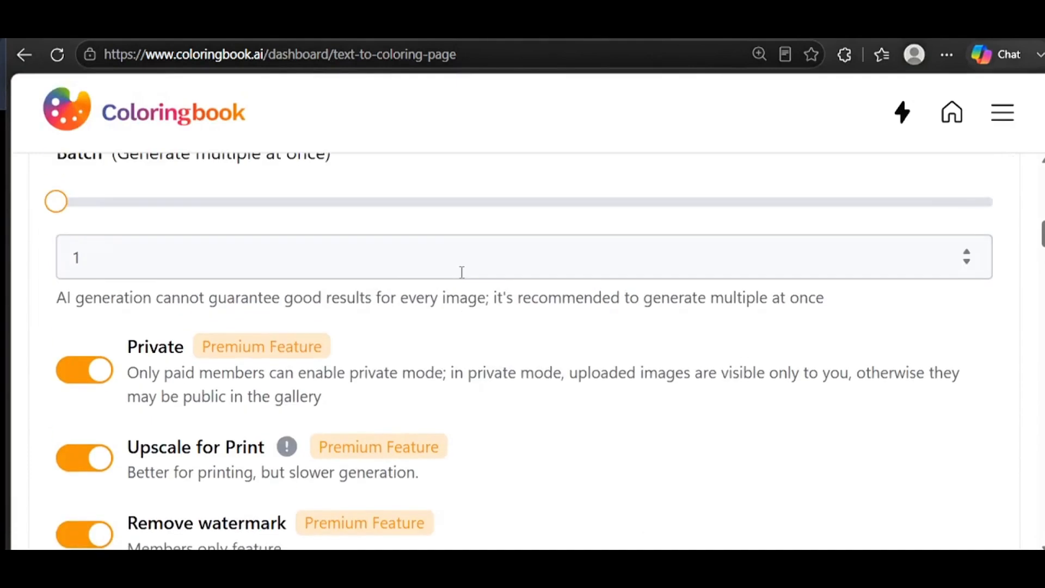
{"action": "scroll", "coordinate": [462, 272], "scroll_direction": "up", "scroll_amount": 4}
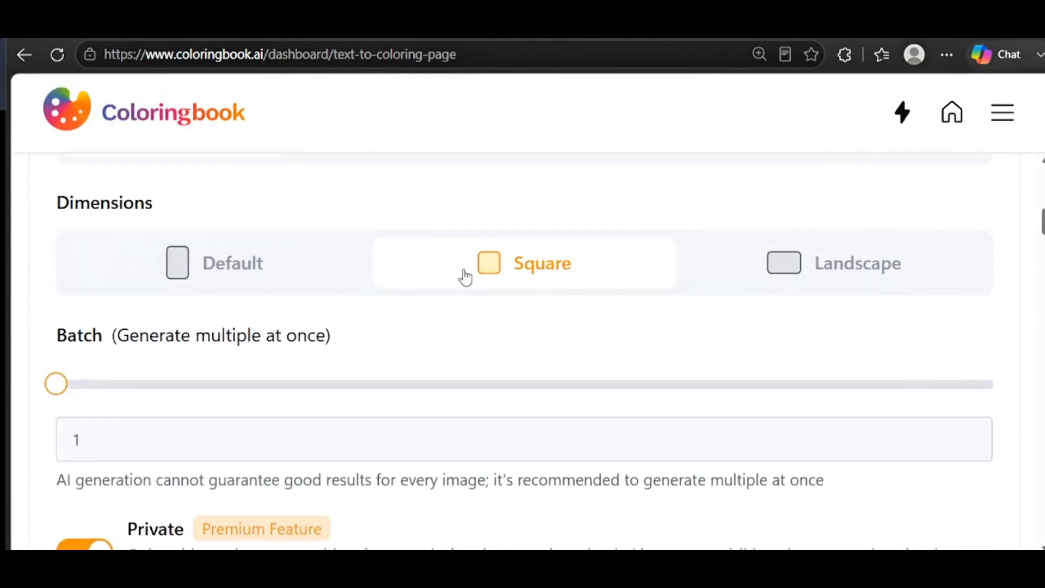
{"action": "scroll", "coordinate": [466, 278], "scroll_direction": "up", "scroll_amount": 10}
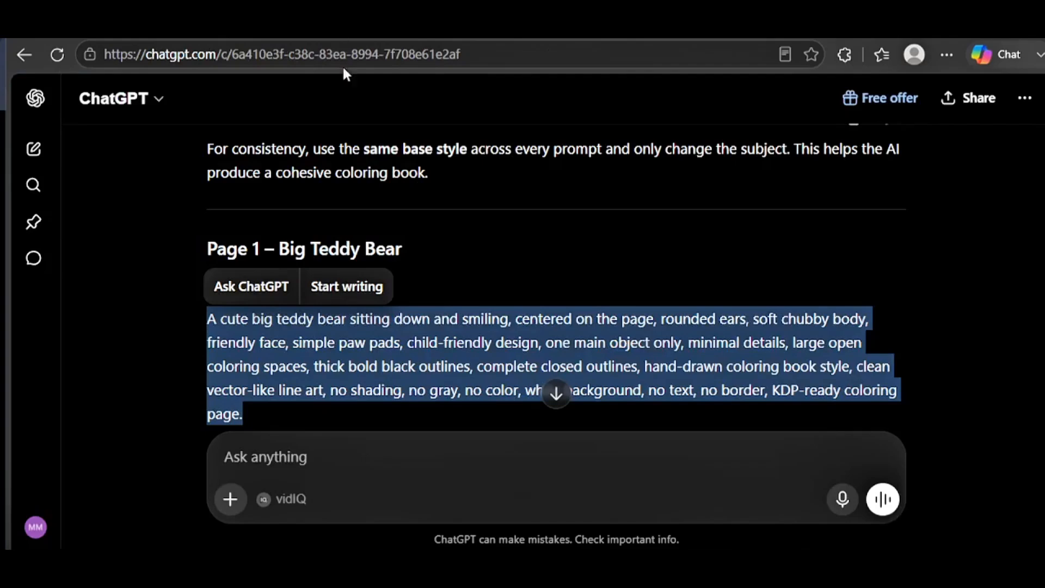
{"action": "scroll", "coordinate": [349, 291], "scroll_direction": "down", "scroll_amount": 5}
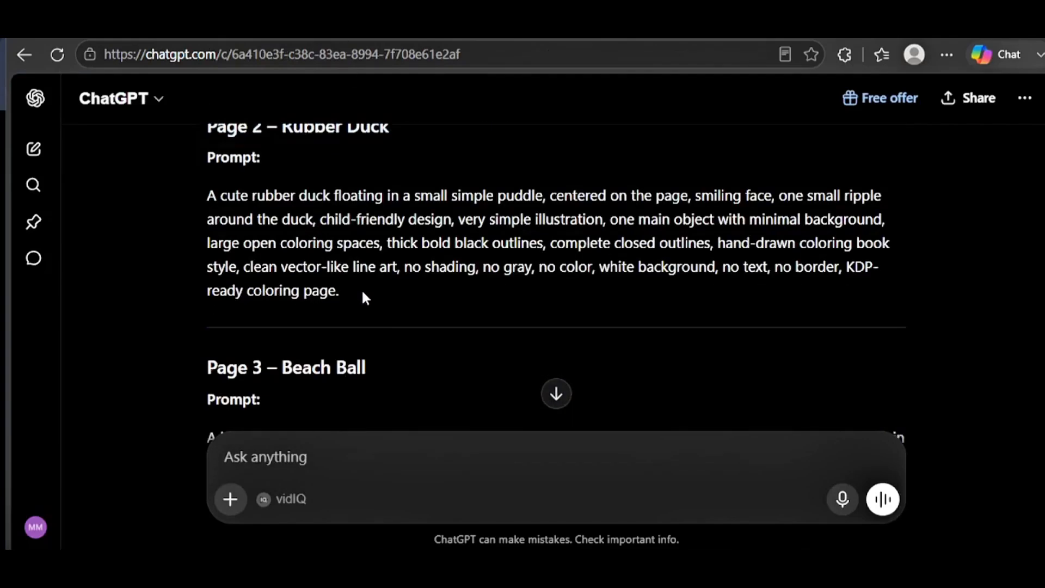
{"action": "left_click_drag", "start_coordinate": [363, 292], "coordinate": [169, 198]}
{"action": "key", "text": "ctrl+c"}
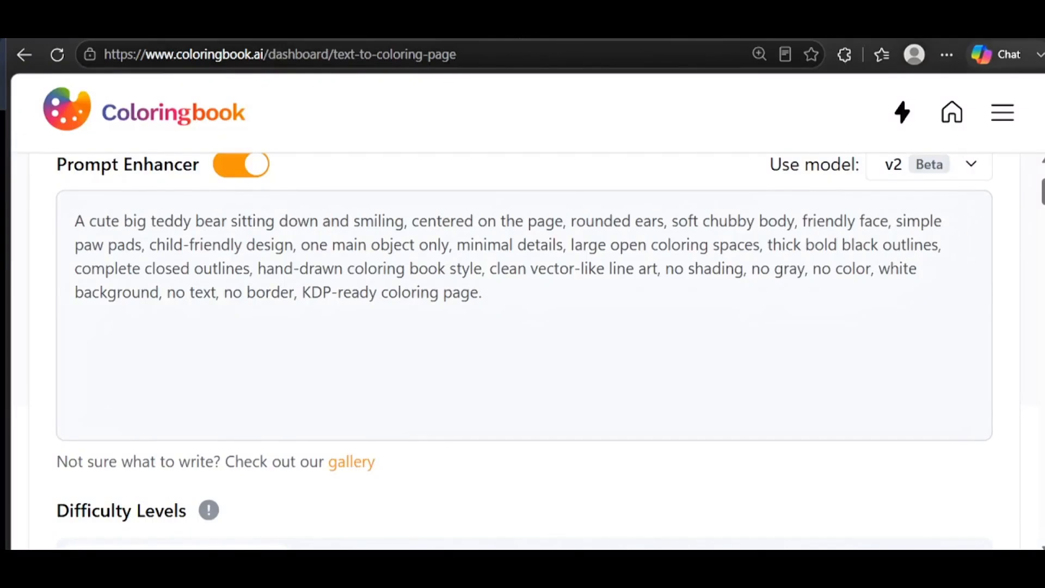
Step: Back in Coloringbook, replace the teddy bear description with the copied rubber duck prompt and generate the page
{"action": "left_click", "coordinate": [513, 280]}
{"action": "key", "text": "ctrl+a"}
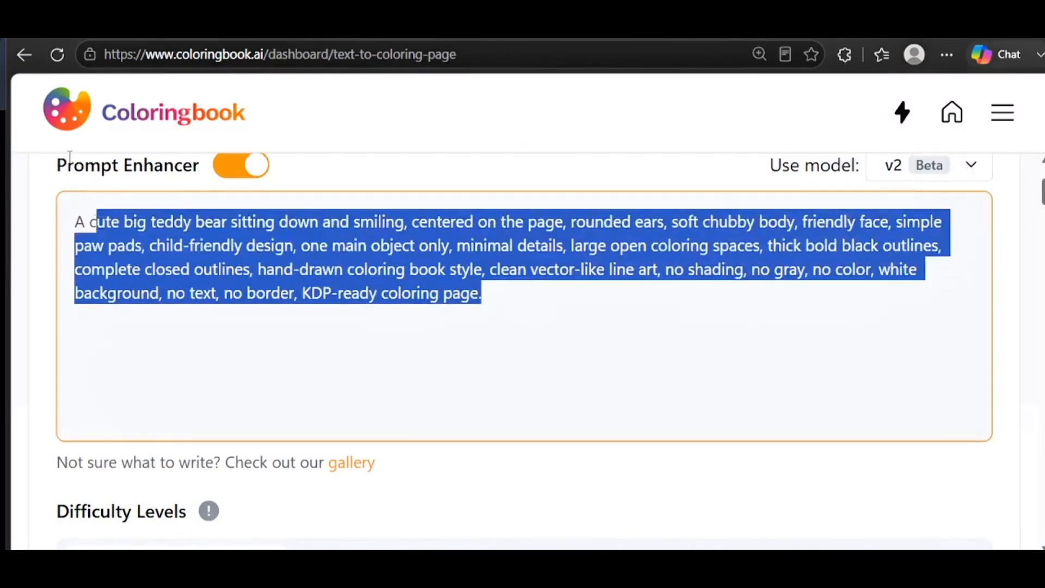
{"action": "scroll", "coordinate": [65, 162], "scroll_direction": "up", "scroll_amount": 3}
{"action": "key", "text": "ctrl+v"}
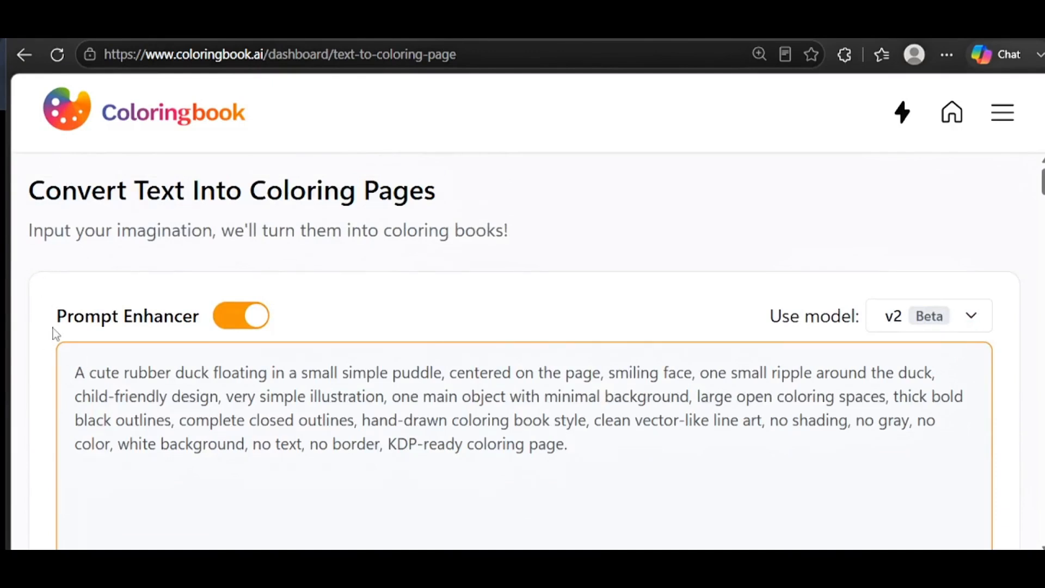
{"action": "scroll", "coordinate": [228, 447], "scroll_direction": "down", "scroll_amount": 10}
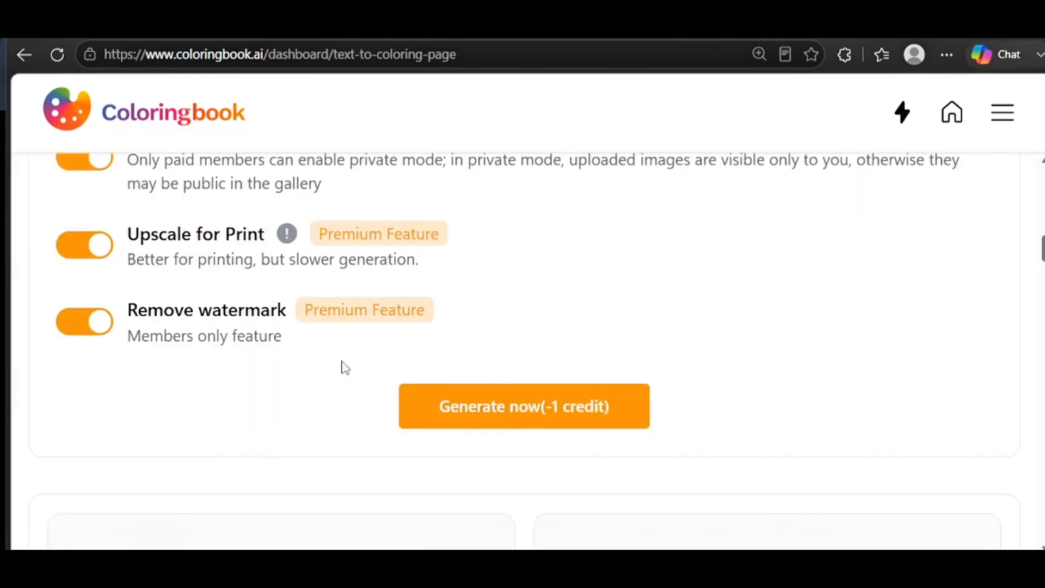
{"action": "left_click", "coordinate": [512, 415]}
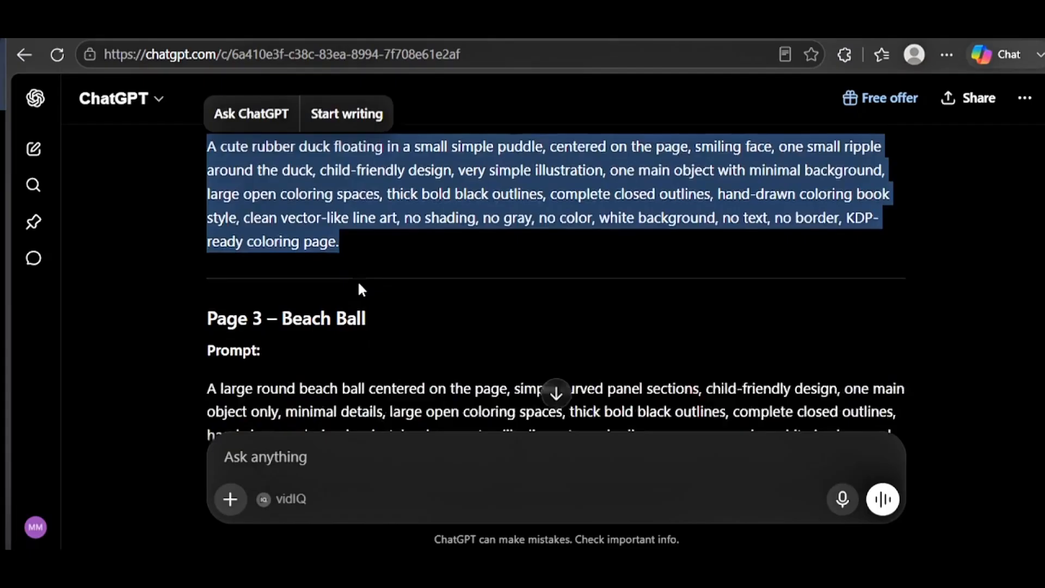
Step: Switch to ChatGPT and copy the full Page 3 – Beach Ball prompt
{"action": "scroll", "coordinate": [358, 281], "scroll_direction": "down", "scroll_amount": 2}
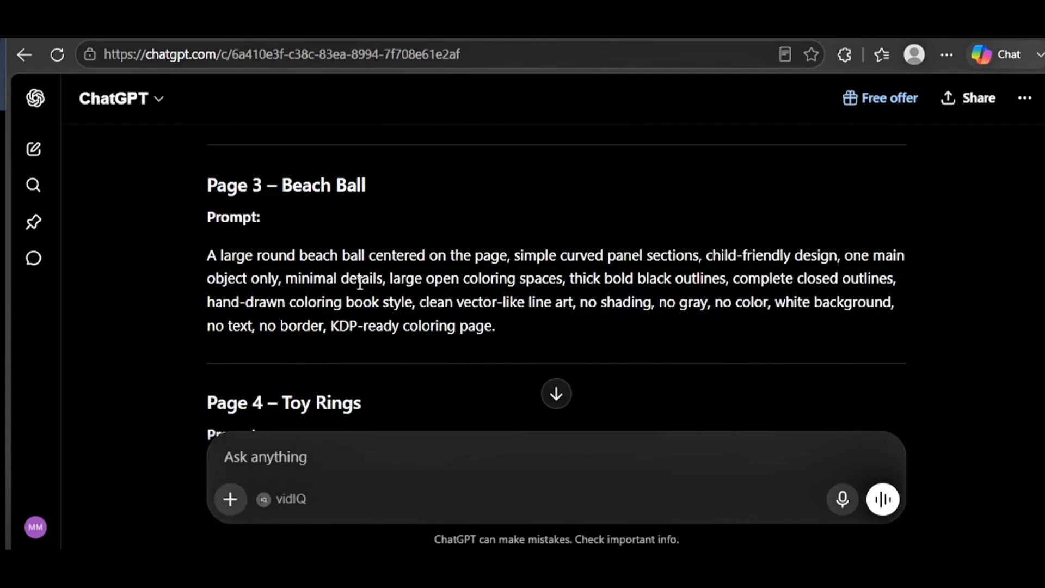
{"action": "left_click_drag", "start_coordinate": [497, 329], "coordinate": [186, 247]}
{"action": "key", "text": "ctrl+c"}
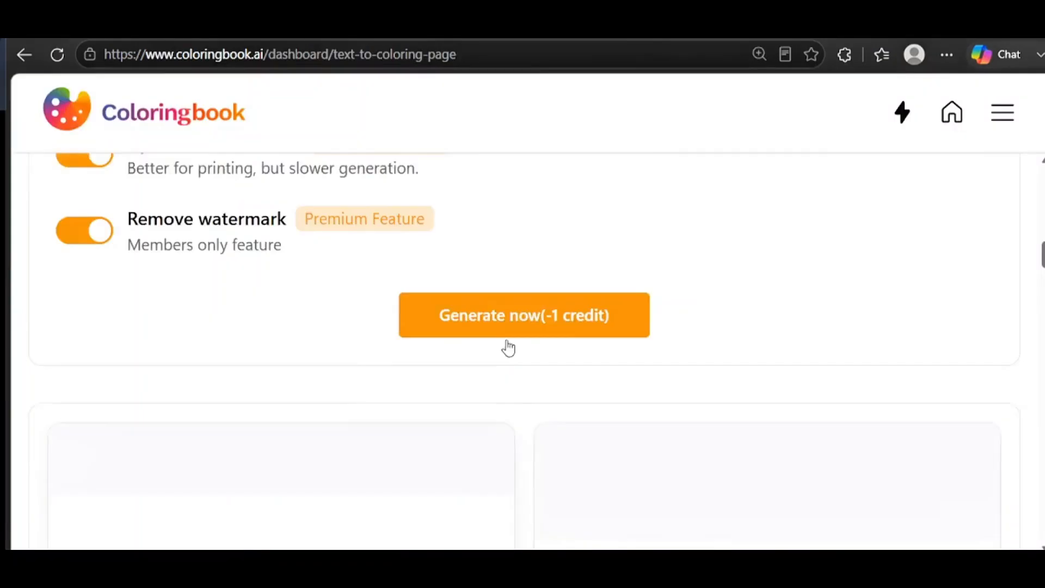
Step: Back in Coloringbook, replace the rubber duck description with the copied beach ball prompt and generate the page
{"action": "scroll", "coordinate": [485, 319], "scroll_direction": "up", "scroll_amount": 5}
{"action": "left_click", "coordinate": [543, 207]}
{"action": "key", "text": "ctrl+a"}
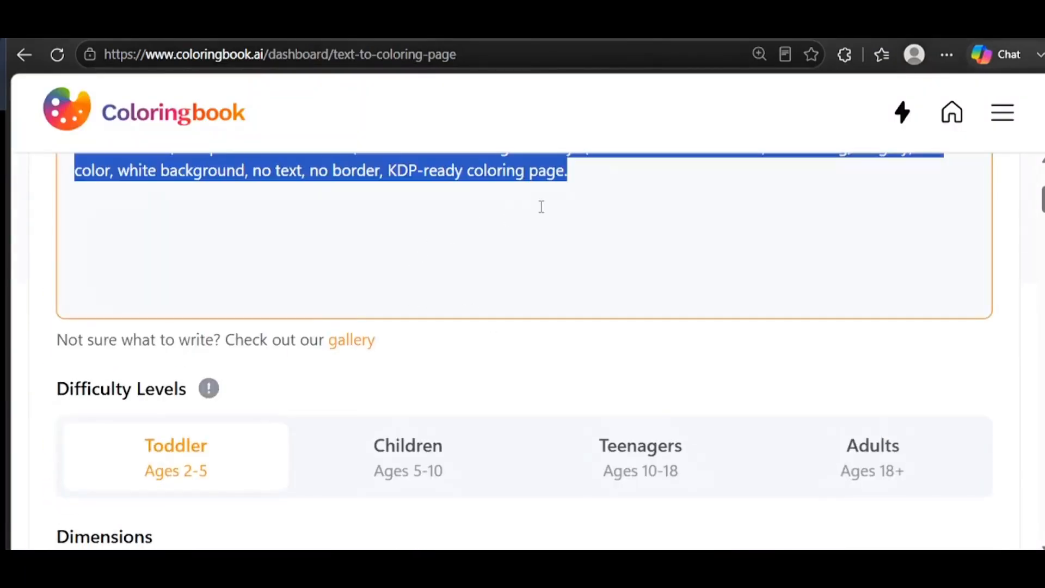
{"action": "key", "text": "ctrl+v"}
{"action": "scroll", "coordinate": [469, 294], "scroll_direction": "up", "scroll_amount": 2}
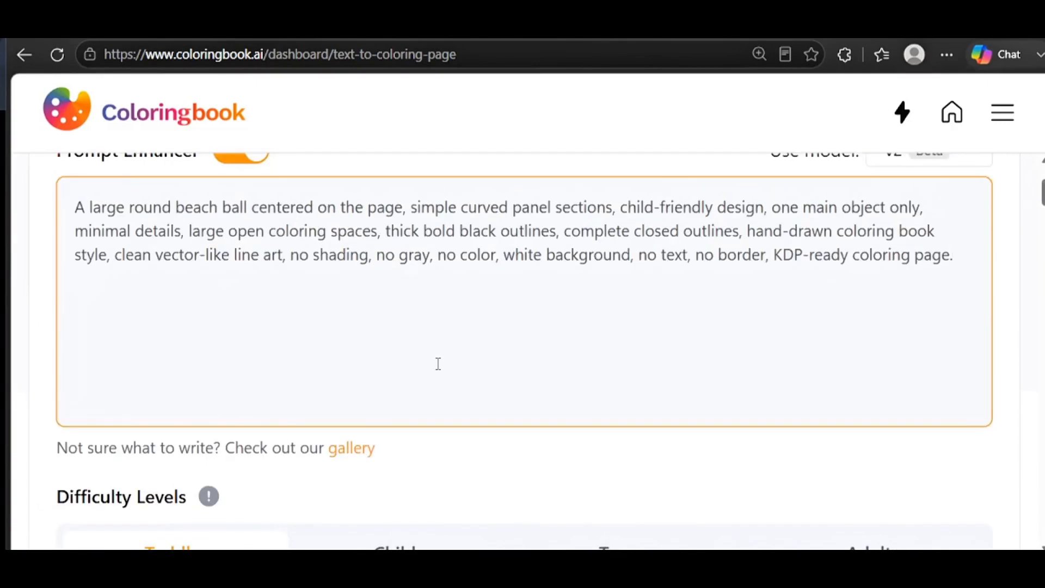
{"action": "scroll", "coordinate": [437, 364], "scroll_direction": "down", "scroll_amount": 8}
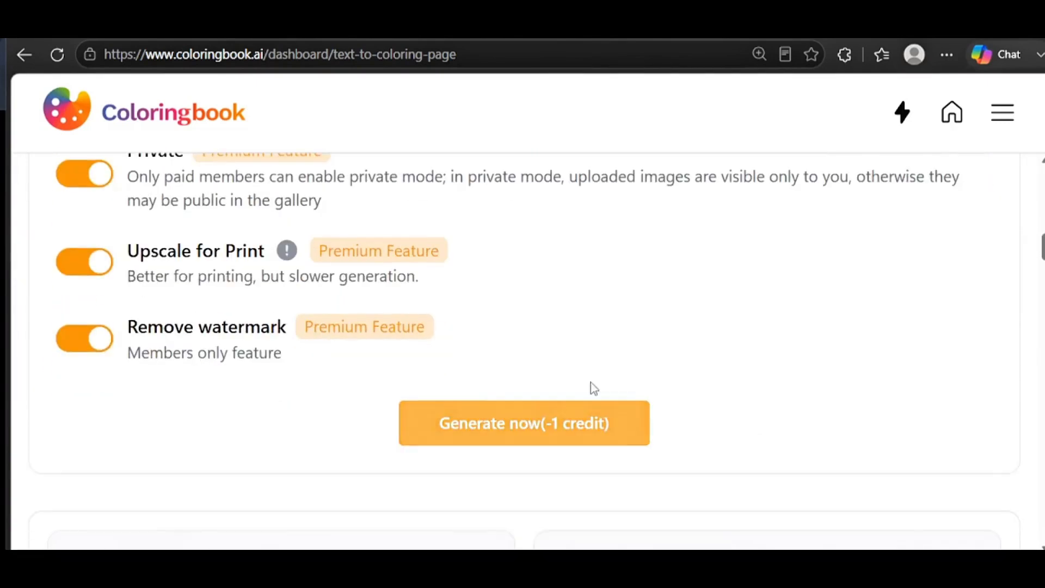
{"action": "scroll", "coordinate": [604, 427], "scroll_direction": "down", "scroll_amount": 3}
{"action": "scroll", "coordinate": [480, 257], "scroll_direction": "up", "scroll_amount": 2}
{"action": "left_click", "coordinate": [517, 341]}
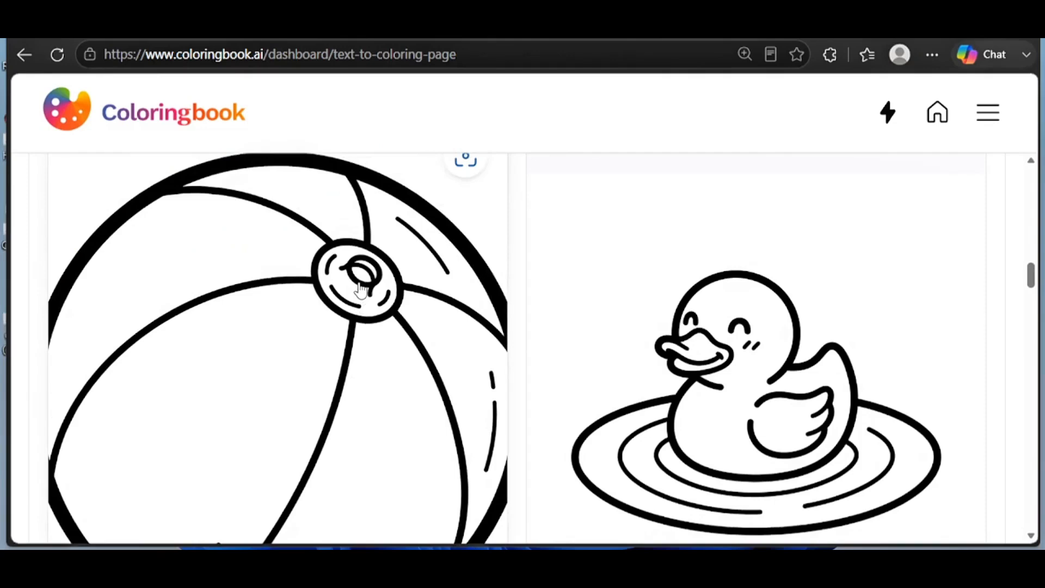
Step: Examine the generated beach ball page in its detail view, close it, and look through the other generated coloring pages
{"action": "left_click", "coordinate": [360, 289]}
{"action": "scroll", "coordinate": [360, 288], "scroll_direction": "down", "scroll_amount": 5}
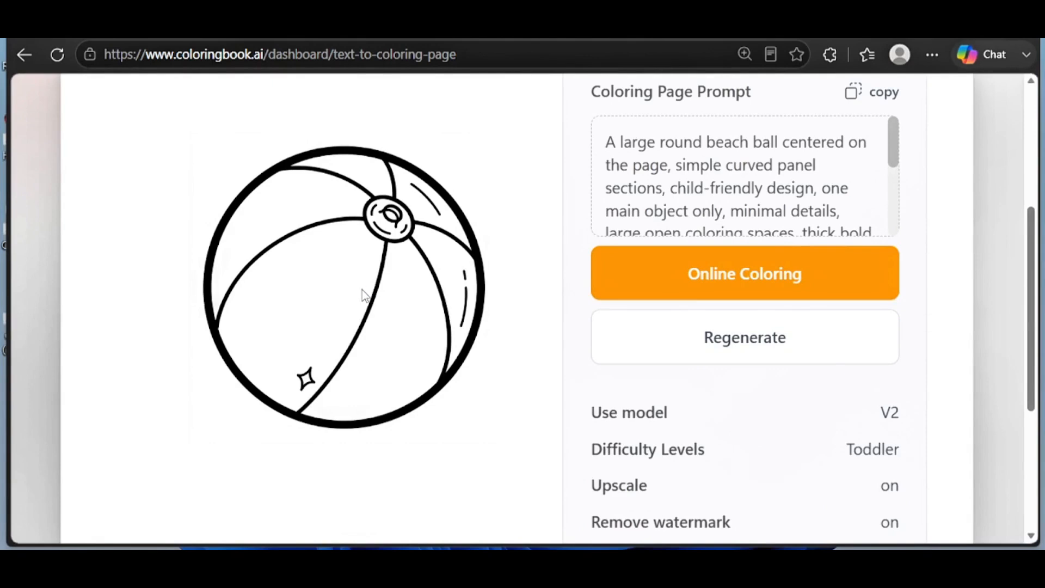
{"action": "scroll", "coordinate": [362, 289], "scroll_direction": "up", "scroll_amount": 5}
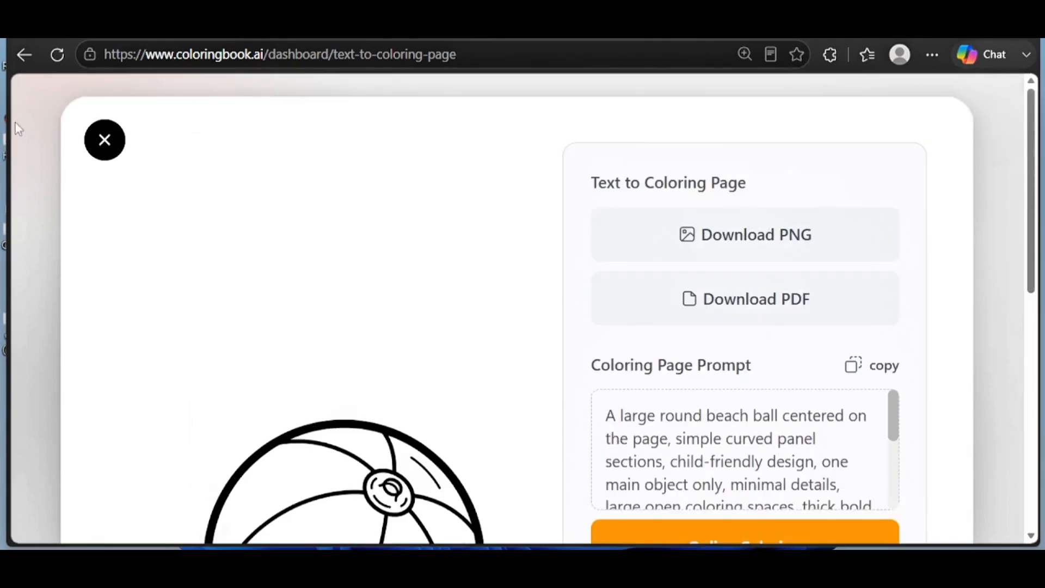
{"action": "left_click", "coordinate": [98, 138]}
{"action": "scroll", "coordinate": [504, 285], "scroll_direction": "down", "scroll_amount": 10}
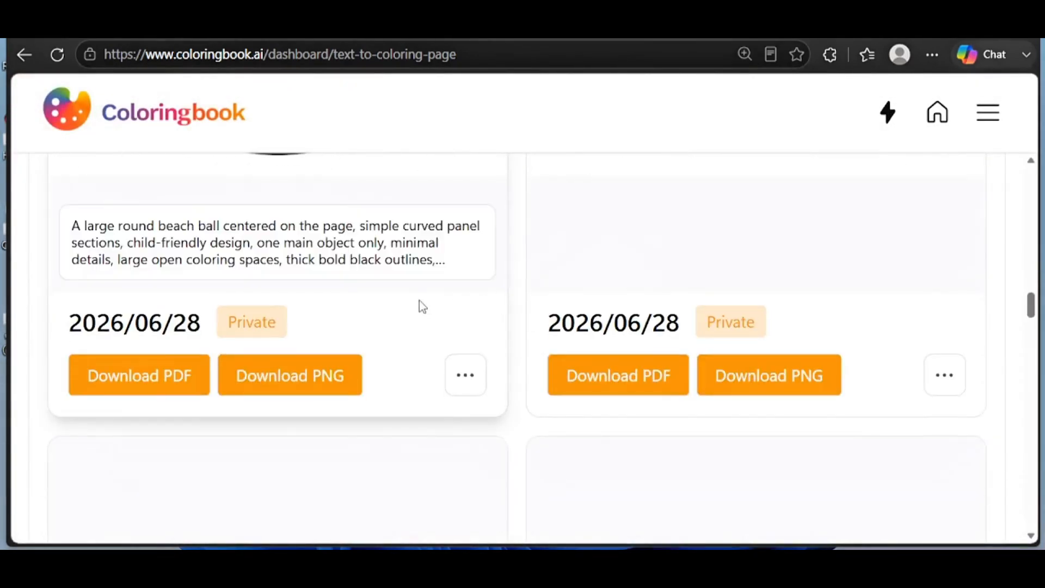
{"action": "scroll", "coordinate": [423, 307], "scroll_direction": "up", "scroll_amount": 5}
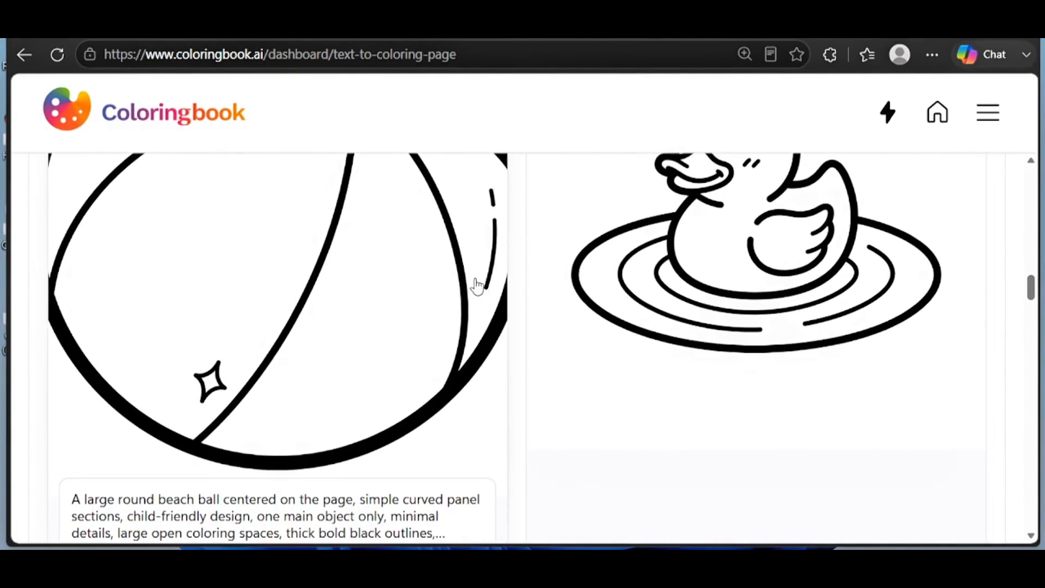
{"action": "scroll", "coordinate": [390, 289], "scroll_direction": "down", "scroll_amount": 15}
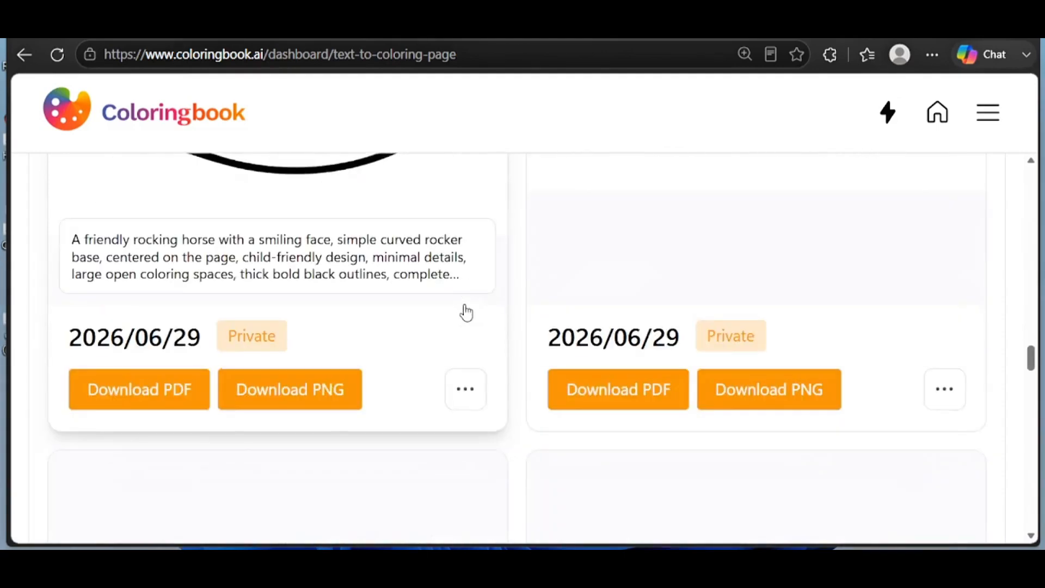
{"action": "scroll", "coordinate": [466, 313], "scroll_direction": "down", "scroll_amount": 4}
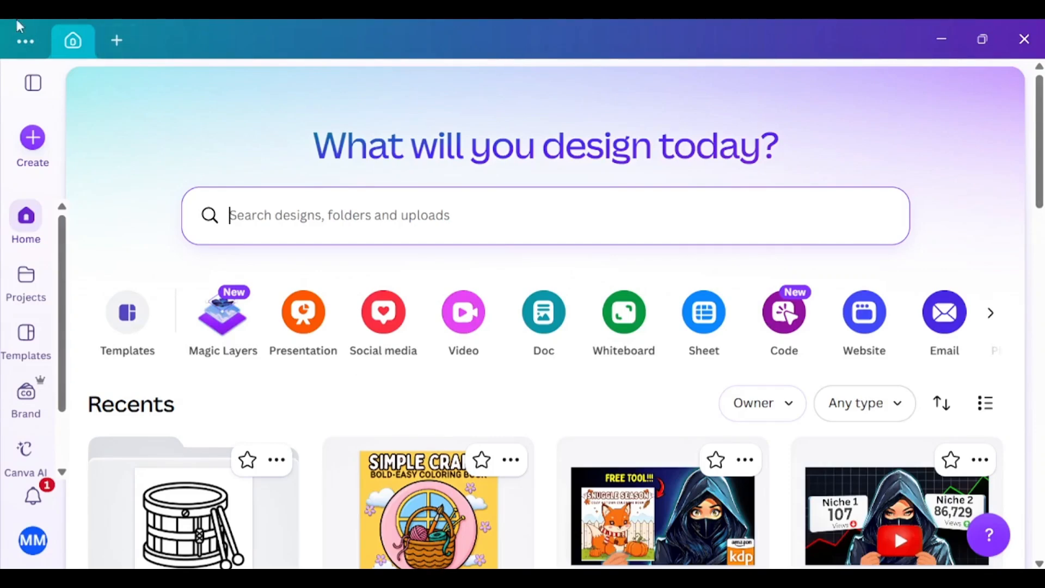
Step: Switch to Canva and start a custom-size design with inches as the unit
{"action": "left_click", "coordinate": [116, 40]}
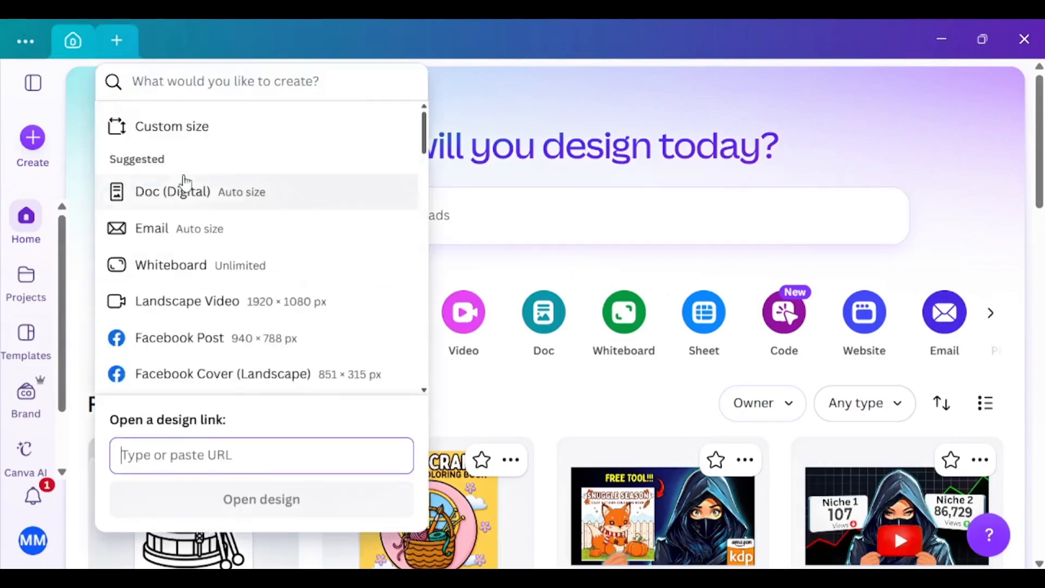
{"action": "left_click", "coordinate": [174, 124]}
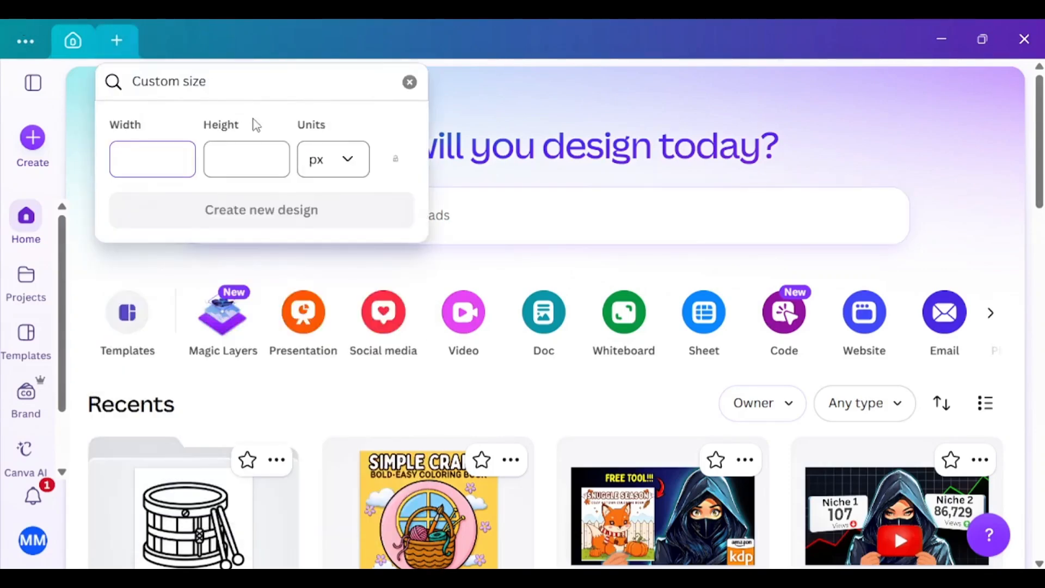
{"action": "left_click", "coordinate": [326, 166]}
{"action": "left_click", "coordinate": [322, 254]}
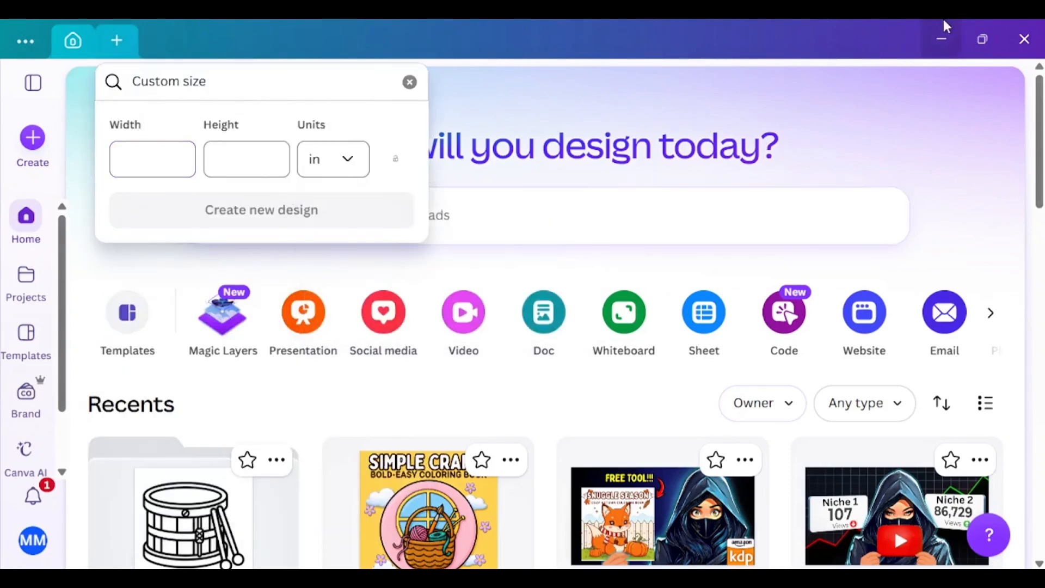
Step: Look up KDP's with-bleed page size for an 8.5" x 8.5" book and create the Canva design at 8.625 x 8.75 in
{"action": "left_click", "coordinate": [942, 37]}
{"action": "scroll", "coordinate": [450, 271], "scroll_direction": "down", "scroll_amount": 8}
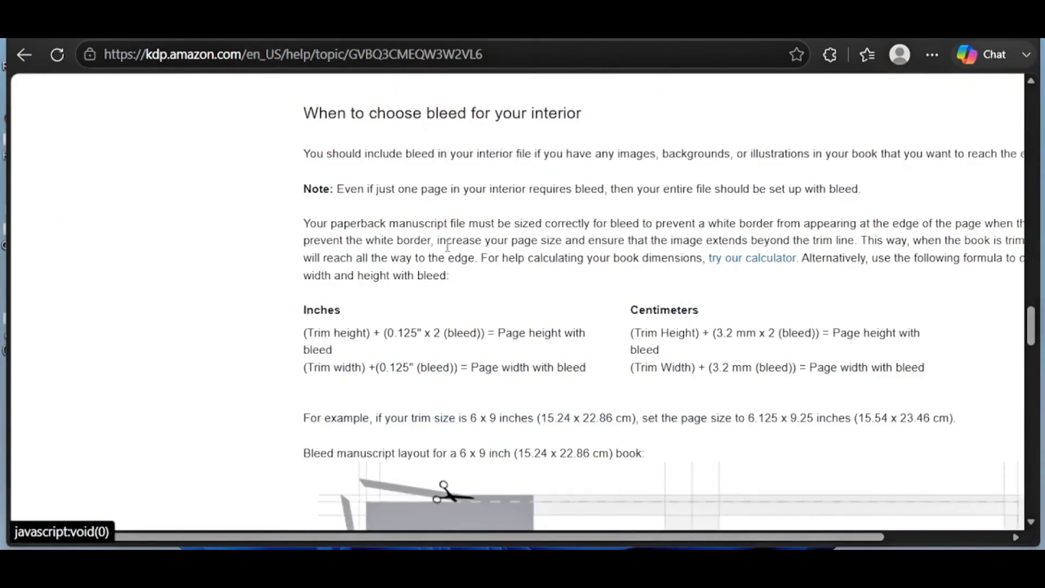
{"action": "scroll", "coordinate": [447, 246], "scroll_direction": "up", "scroll_amount": 4}
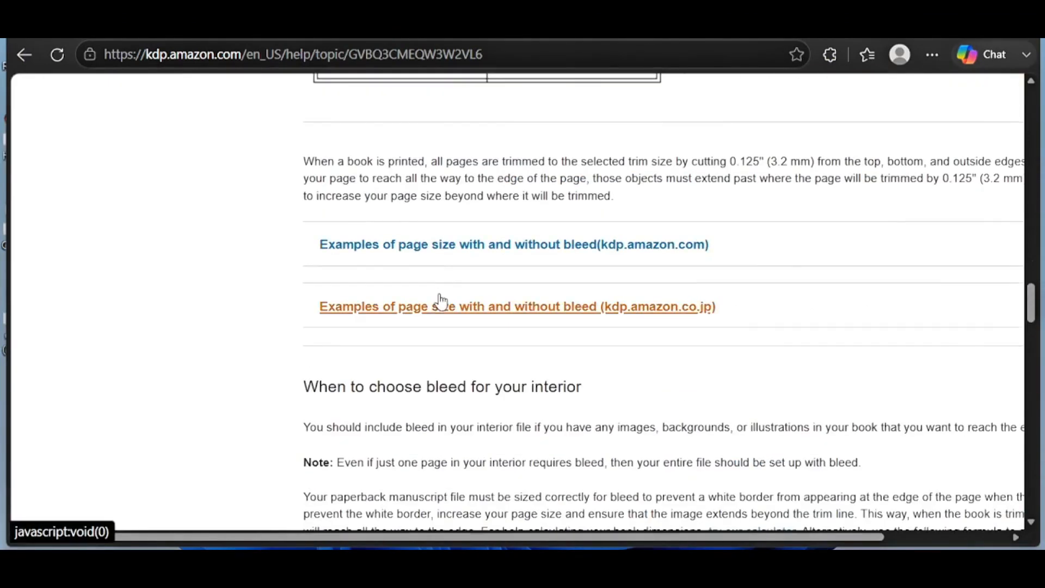
{"action": "left_click_drag", "start_coordinate": [717, 271], "coordinate": [746, 274]}
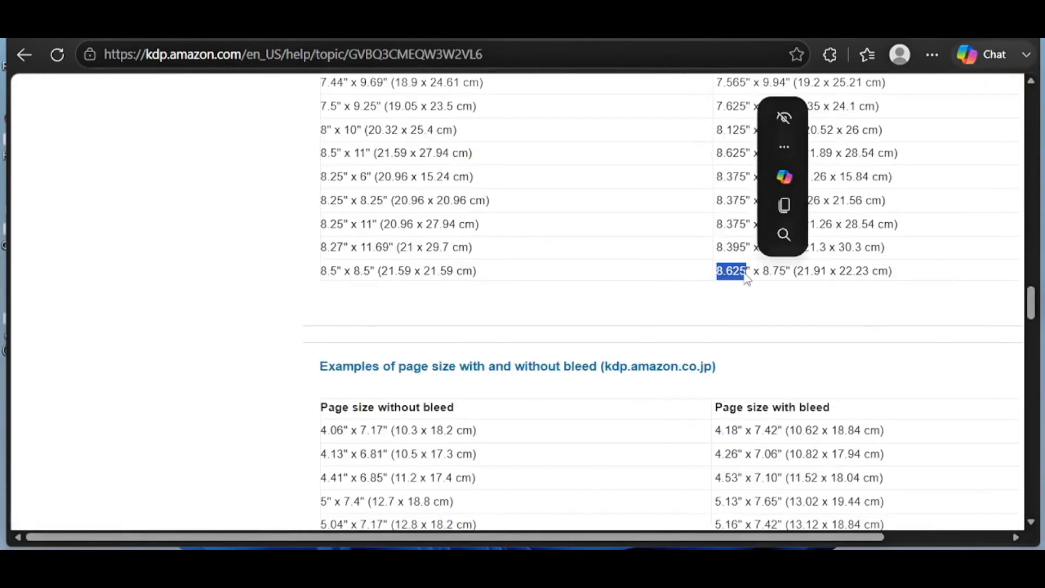
{"action": "key", "text": "ctrl+c"}
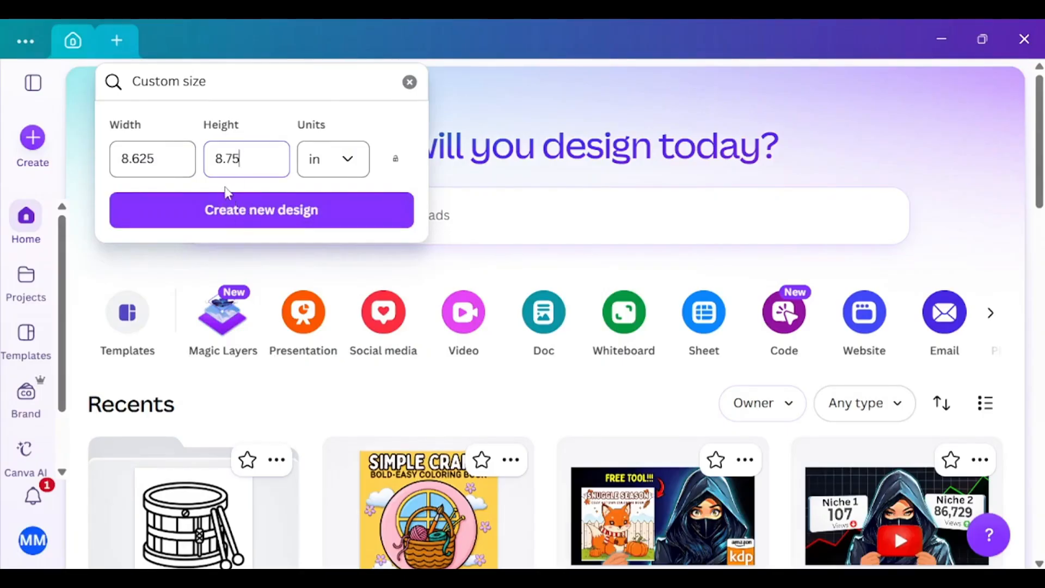
{"action": "left_click", "coordinate": [222, 210]}
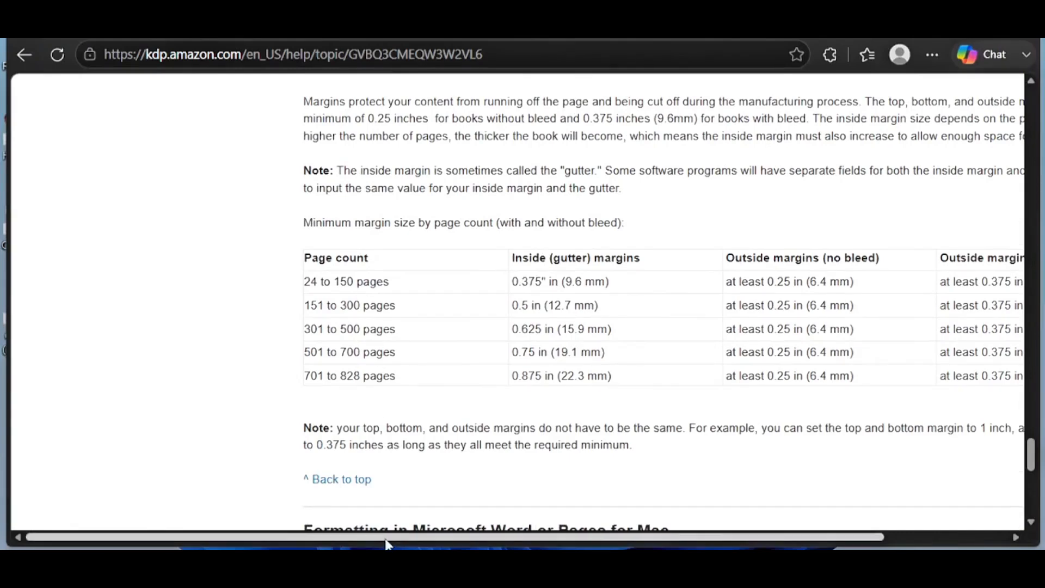
Step: Look up KDP's inside gutter and with-bleed outside minimum margins for books of 24 to 150 pages
{"action": "left_click_drag", "start_coordinate": [389, 536], "coordinate": [459, 514]}
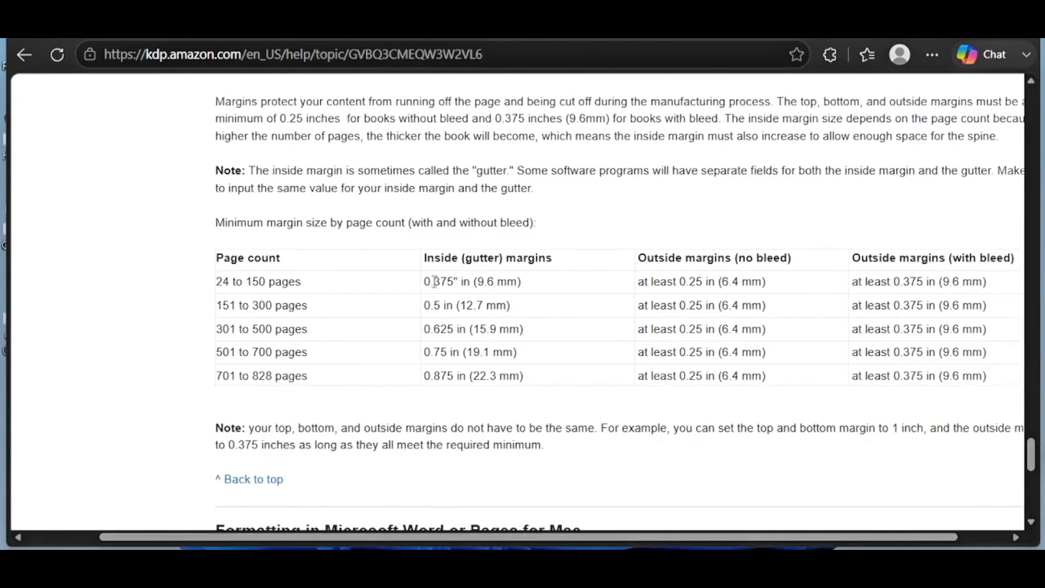
{"action": "left_click_drag", "start_coordinate": [425, 281], "coordinate": [454, 282]}
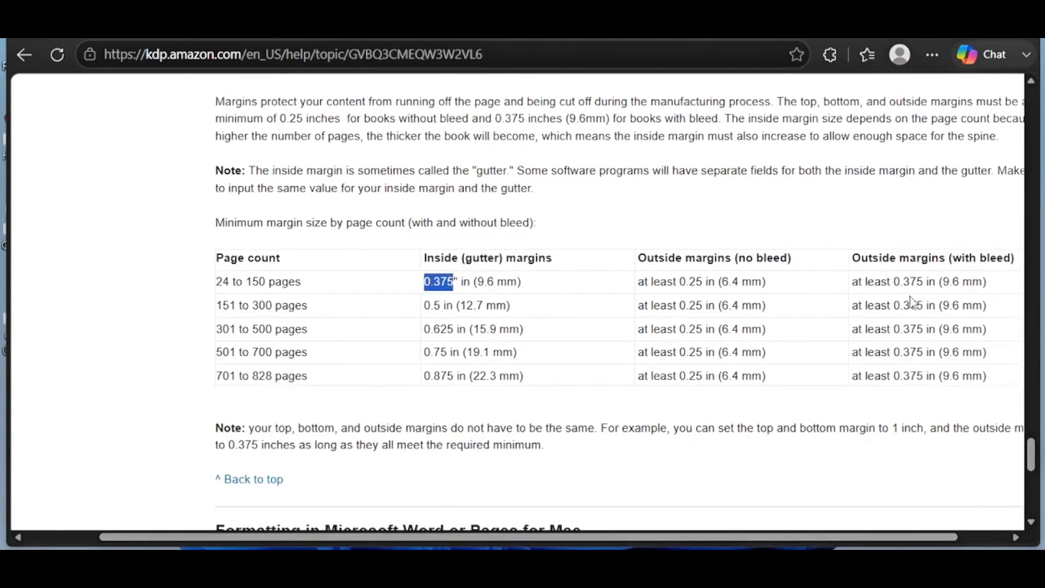
{"action": "left_click_drag", "start_coordinate": [896, 282], "coordinate": [924, 282]}
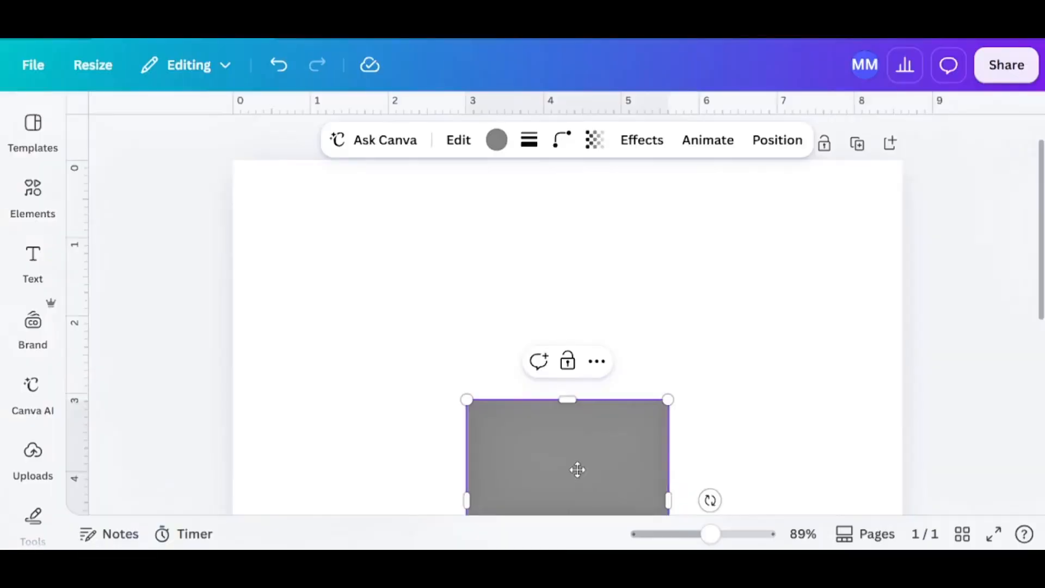
Step: In Canva, move the gray square into the page's top-left corner and set its width to 0.375 in as a margin gauge
{"action": "left_click_drag", "start_coordinate": [576, 468], "coordinate": [340, 231]}
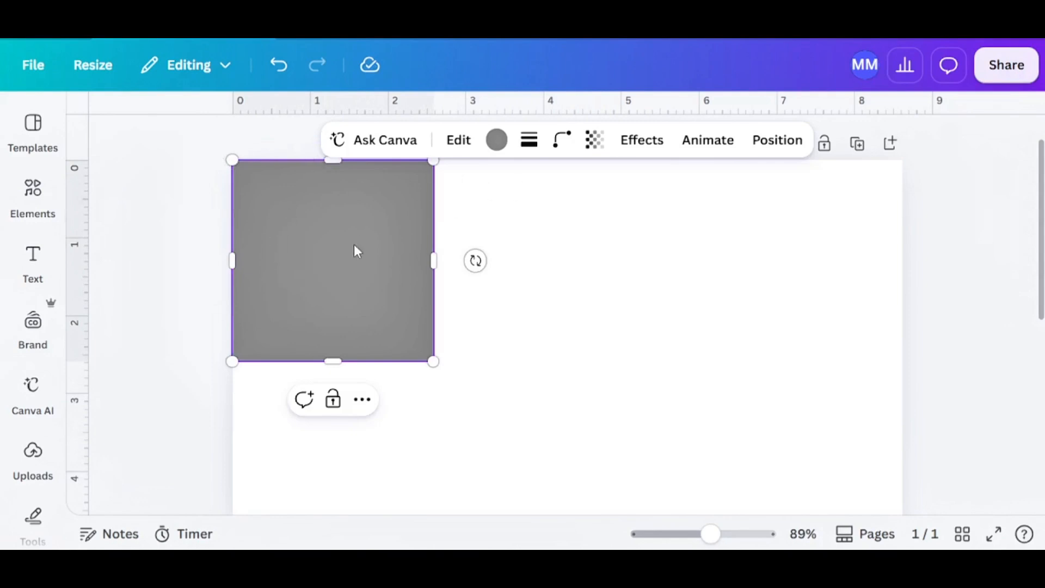
{"action": "left_click", "coordinate": [772, 142]}
{"action": "scroll", "coordinate": [111, 438], "scroll_direction": "down", "scroll_amount": 4}
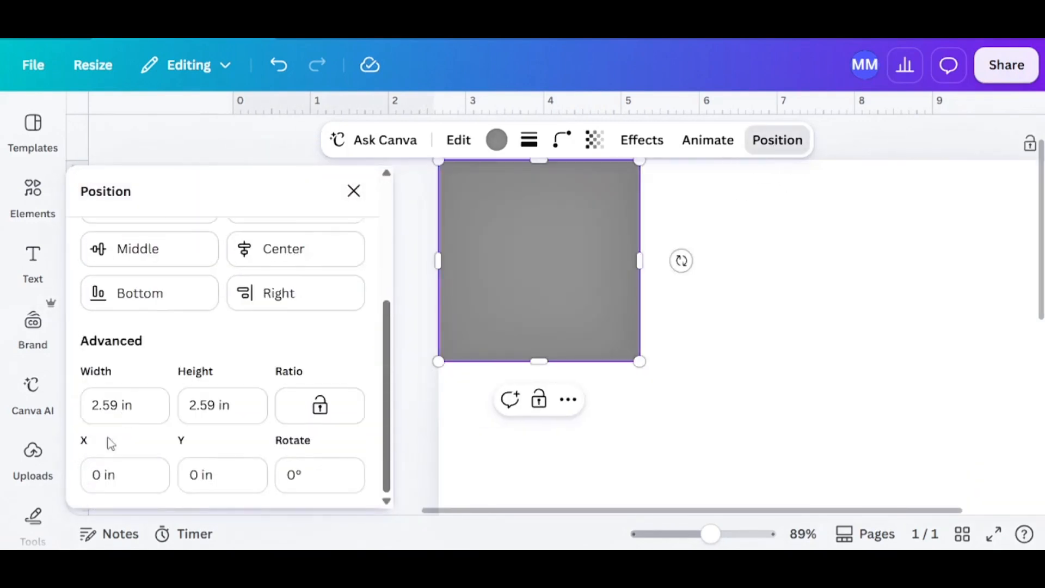
{"action": "left_click", "coordinate": [117, 405]}
{"action": "left_click_drag", "start_coordinate": [117, 405], "coordinate": [90, 406]}
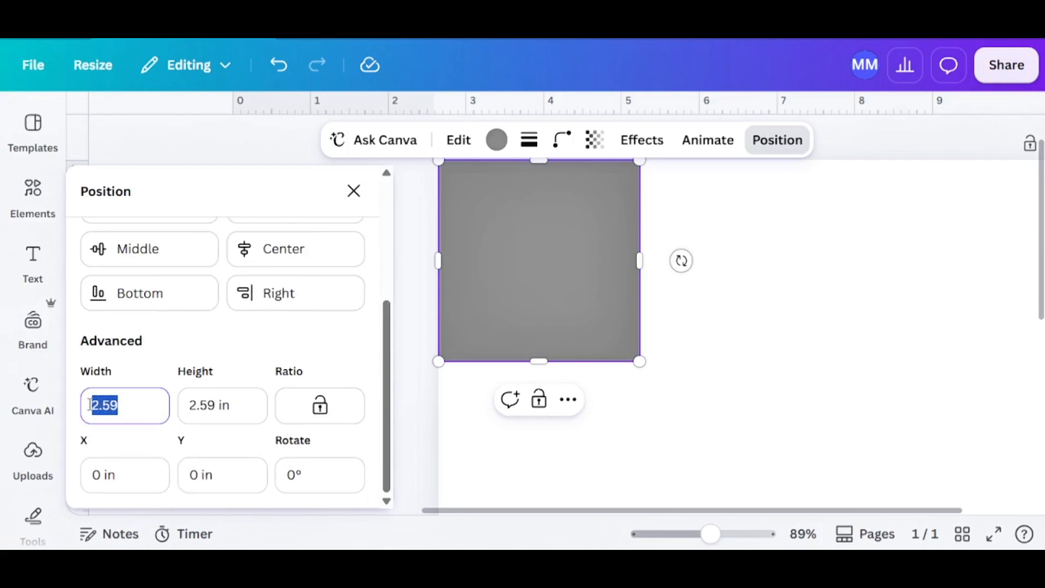
{"action": "type", "text": "0."}
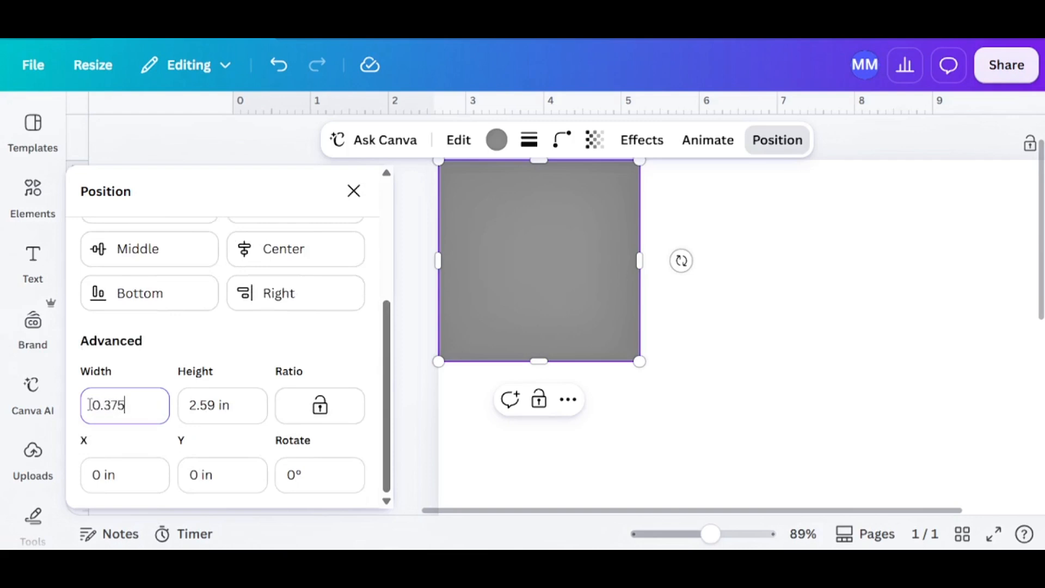
{"action": "type", "text": "375"}
{"action": "key", "text": "Return"}
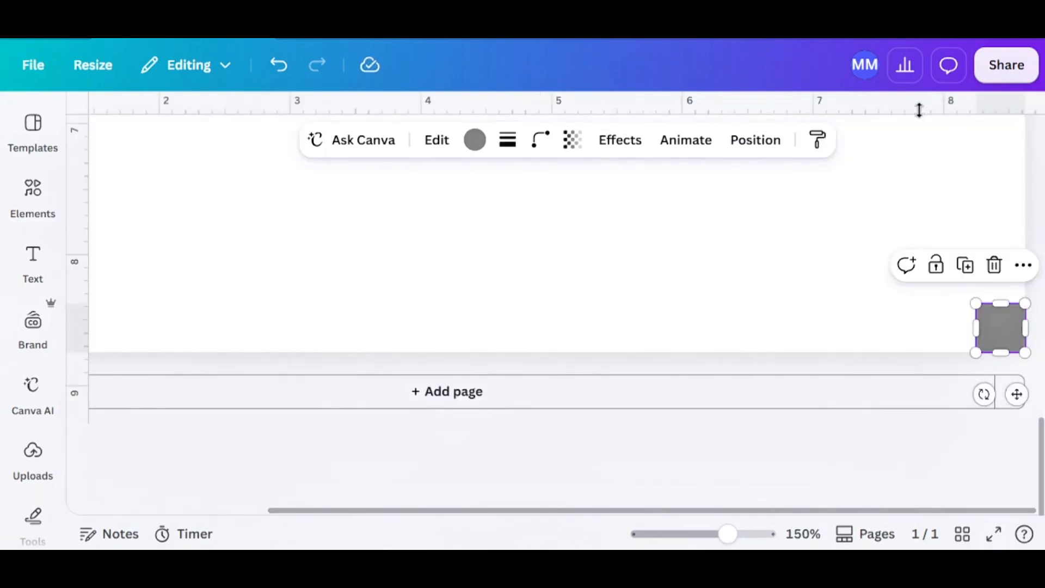
Step: Place a horizontal and a vertical ruler guide along the gray square's top and left edges at the page's bottom-right corner
{"action": "left_click_drag", "start_coordinate": [918, 110], "coordinate": [917, 304]}
{"action": "left_click_drag", "start_coordinate": [76, 235], "coordinate": [976, 234]}
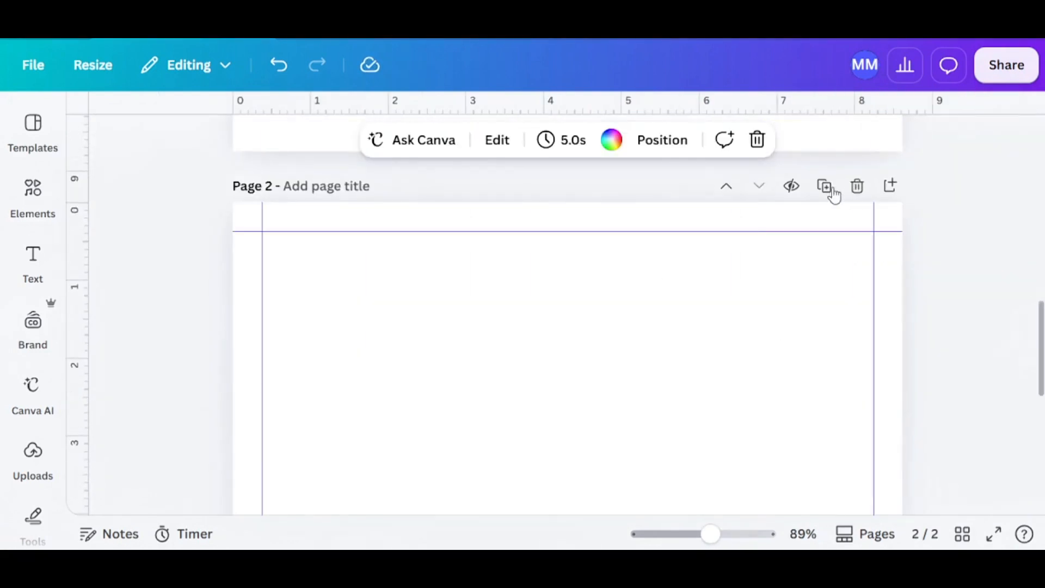
Step: Duplicate the blank page with margin guides repeatedly until the design has 24 pages
{"action": "left_click", "coordinate": [823, 187]}
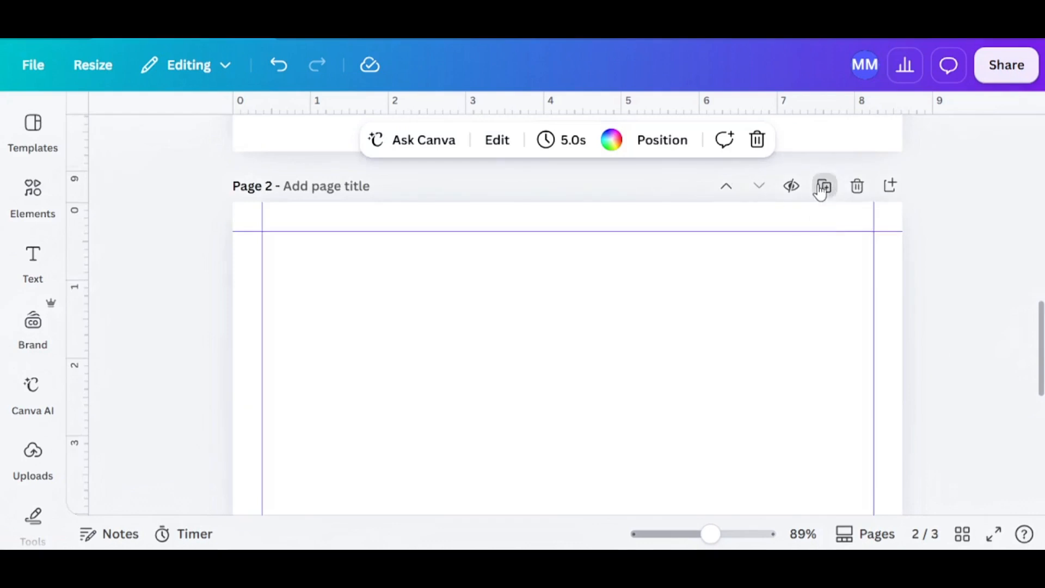
{"action": "left_click", "coordinate": [823, 186]}
{"action": "left_click", "coordinate": [823, 186]}
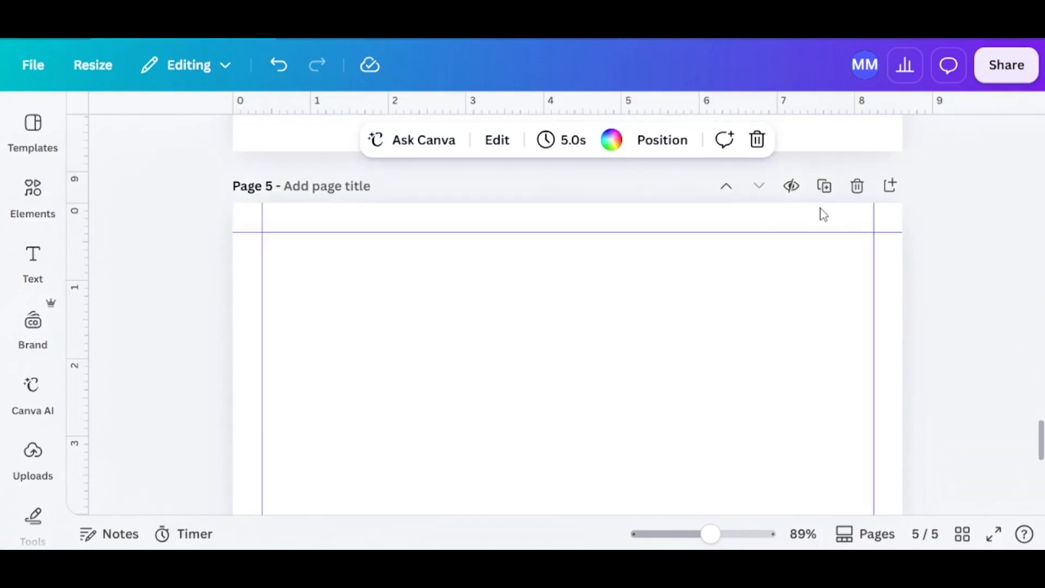
{"action": "left_click", "coordinate": [824, 186]}
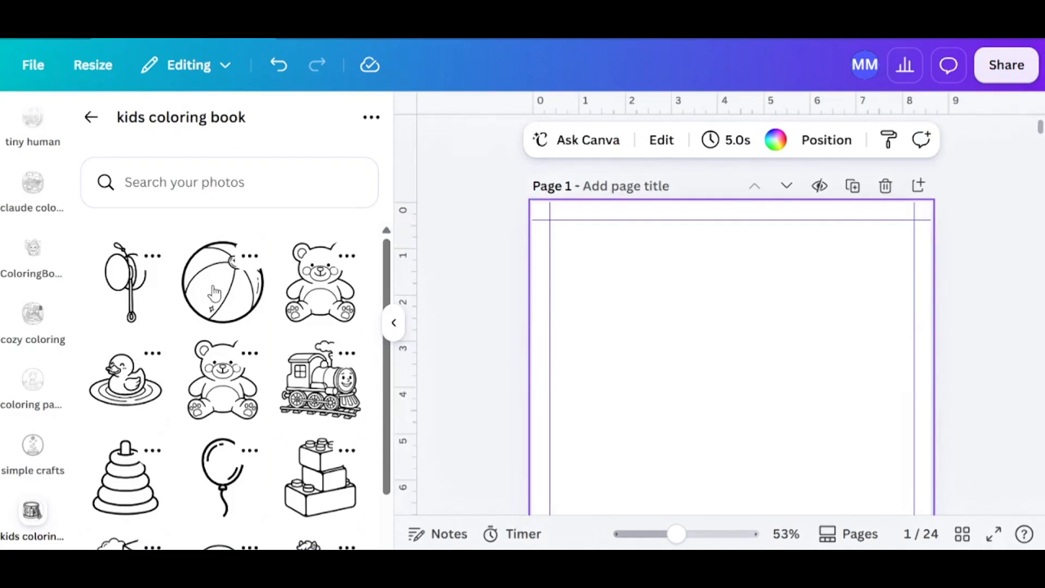
Step: Add the beach ball drawing to page 1, align it with the top-left margin guides and enlarge it to the right guide
{"action": "left_click", "coordinate": [214, 293]}
{"action": "left_click_drag", "start_coordinate": [676, 334], "coordinate": [644, 289]}
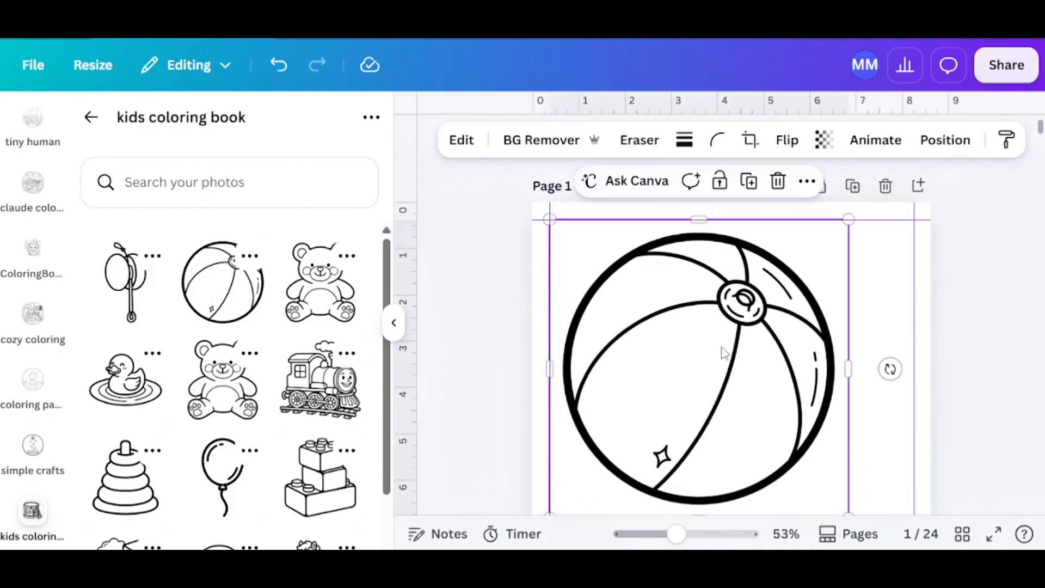
{"action": "scroll", "coordinate": [822, 314], "scroll_direction": "down", "scroll_amount": 5}
{"action": "left_click_drag", "start_coordinate": [848, 245], "coordinate": [914, 310]}
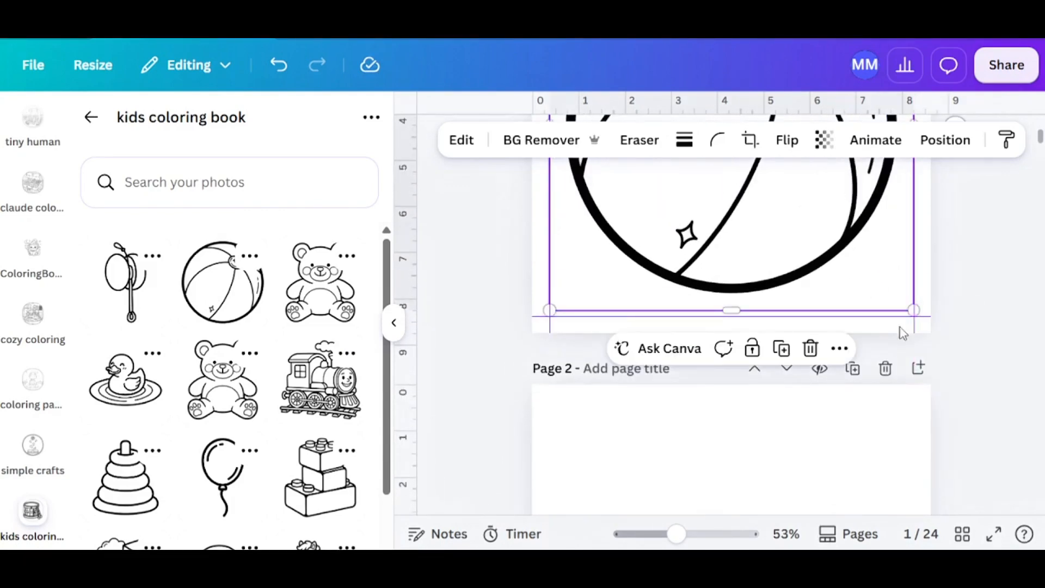
{"action": "scroll", "coordinate": [811, 311], "scroll_direction": "up", "scroll_amount": 5}
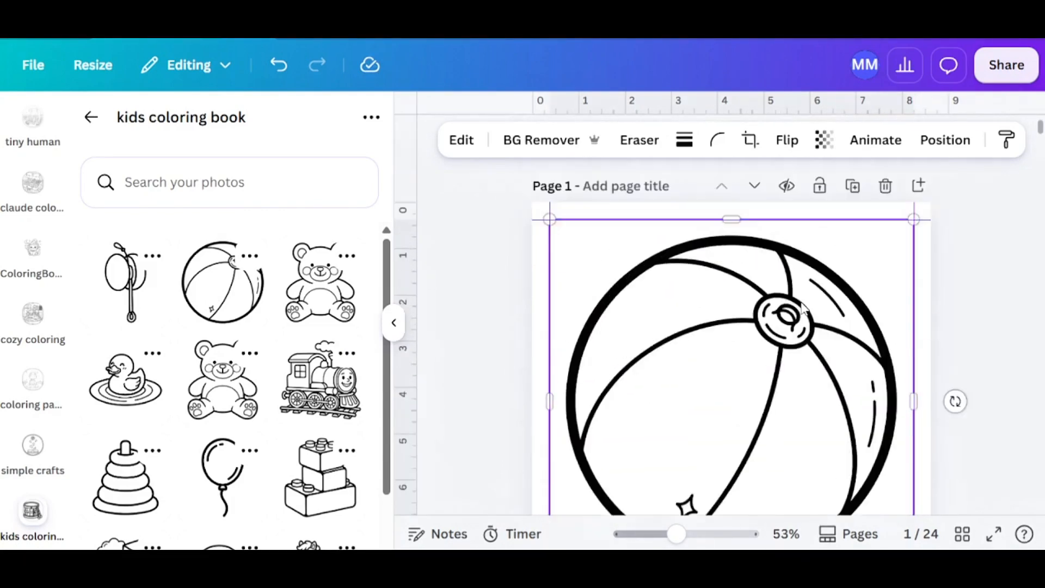
Step: Leave page 2 blank, add the teddy bear drawing to page 3 and enlarge it to fill the area within the margin guides
{"action": "scroll", "coordinate": [803, 309], "scroll_direction": "down", "scroll_amount": 10}
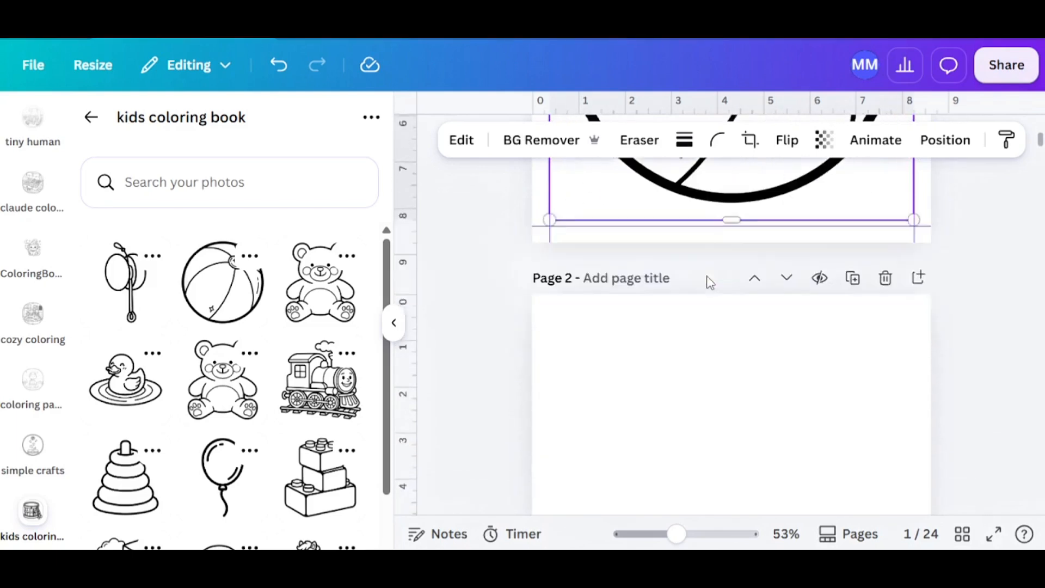
{"action": "scroll", "coordinate": [709, 325], "scroll_direction": "down", "scroll_amount": 2}
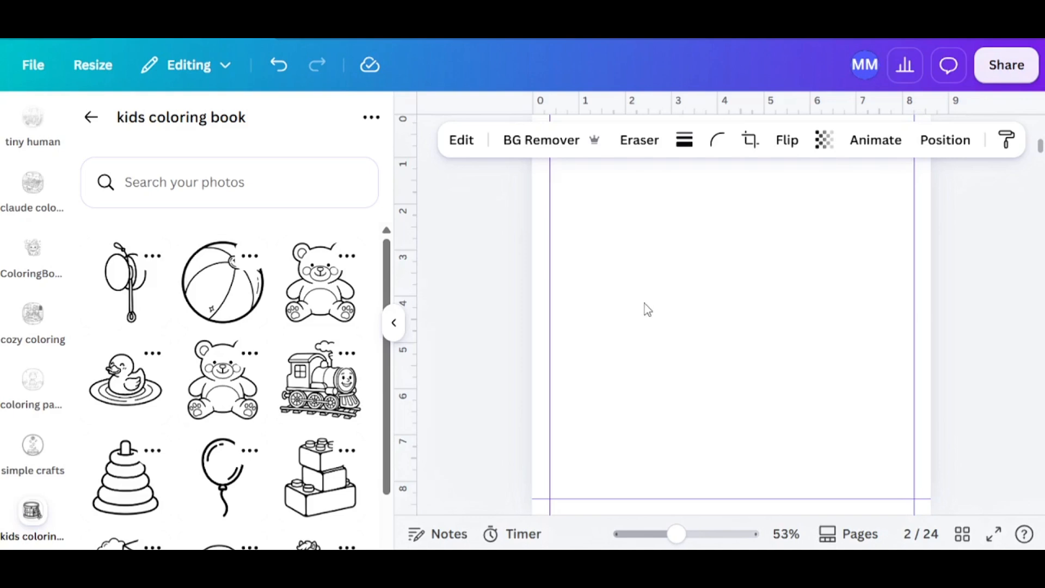
{"action": "scroll", "coordinate": [644, 303], "scroll_direction": "down", "scroll_amount": 5}
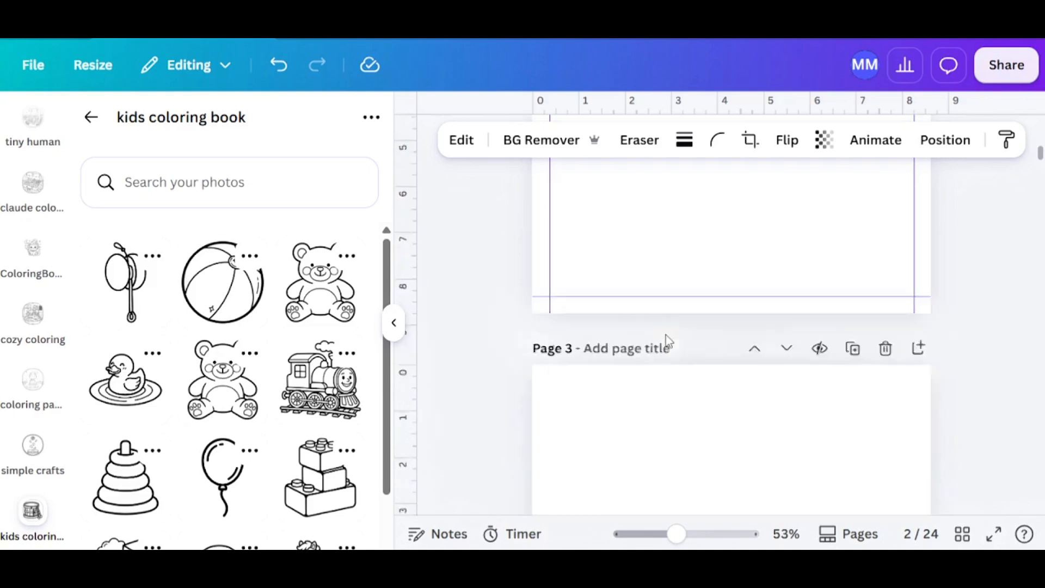
{"action": "left_click", "coordinate": [301, 267]}
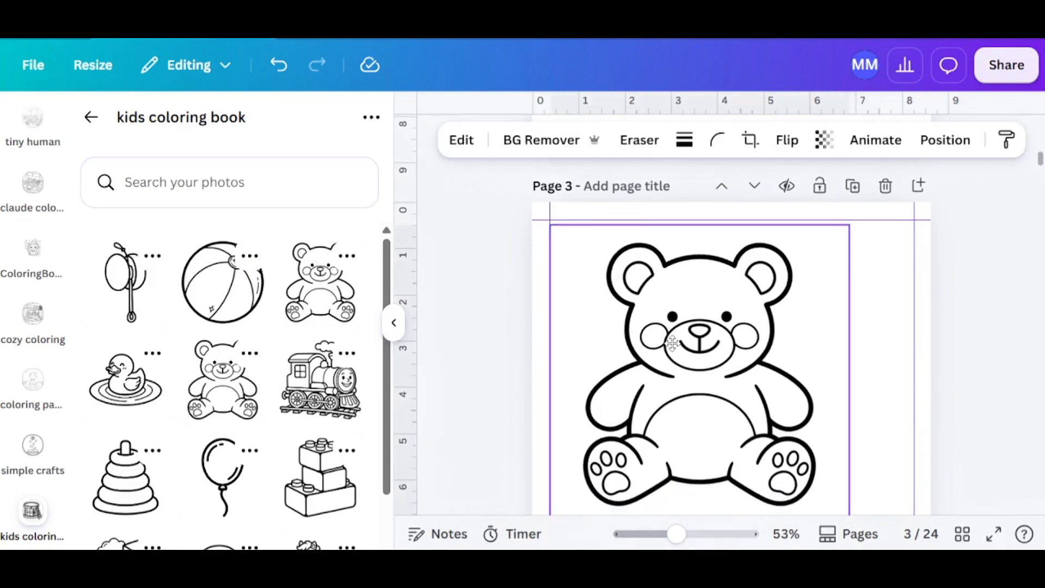
{"action": "scroll", "coordinate": [866, 300], "scroll_direction": "down", "scroll_amount": 5}
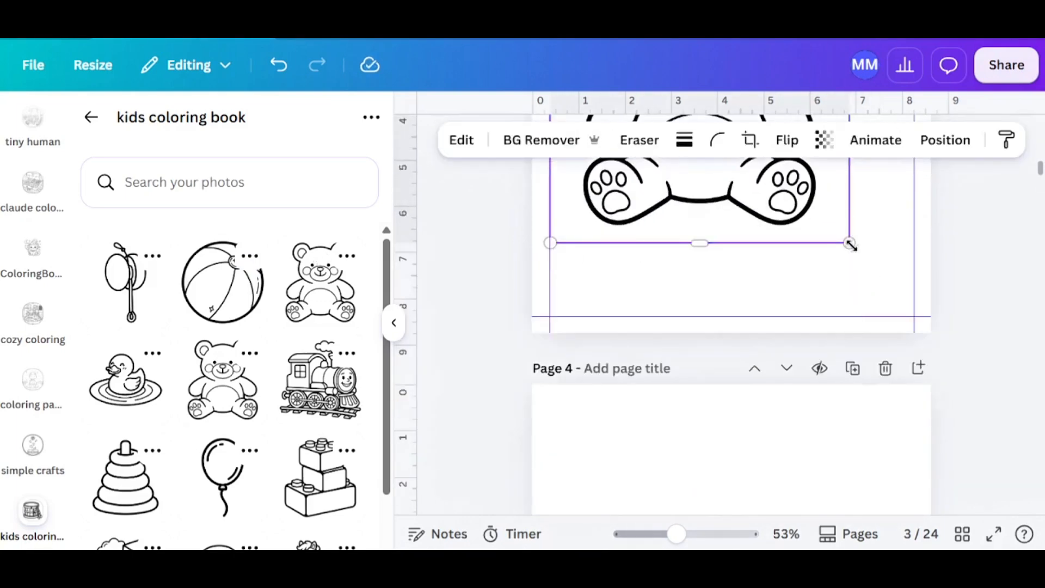
{"action": "left_click_drag", "start_coordinate": [851, 244], "coordinate": [902, 331]}
Step: Leave page 4 blank, add the yo-yo drawing to page 5 and enlarge it to fill the area within the margin guides
{"action": "scroll", "coordinate": [716, 455], "scroll_direction": "down", "scroll_amount": 5}
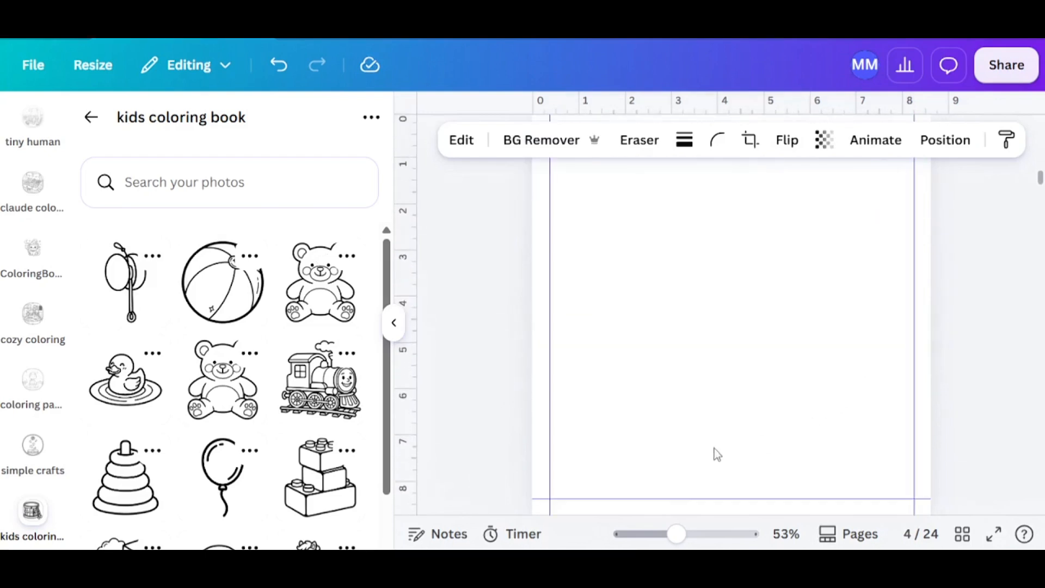
{"action": "scroll", "coordinate": [717, 455], "scroll_direction": "down", "scroll_amount": 5}
{"action": "left_click", "coordinate": [126, 280]}
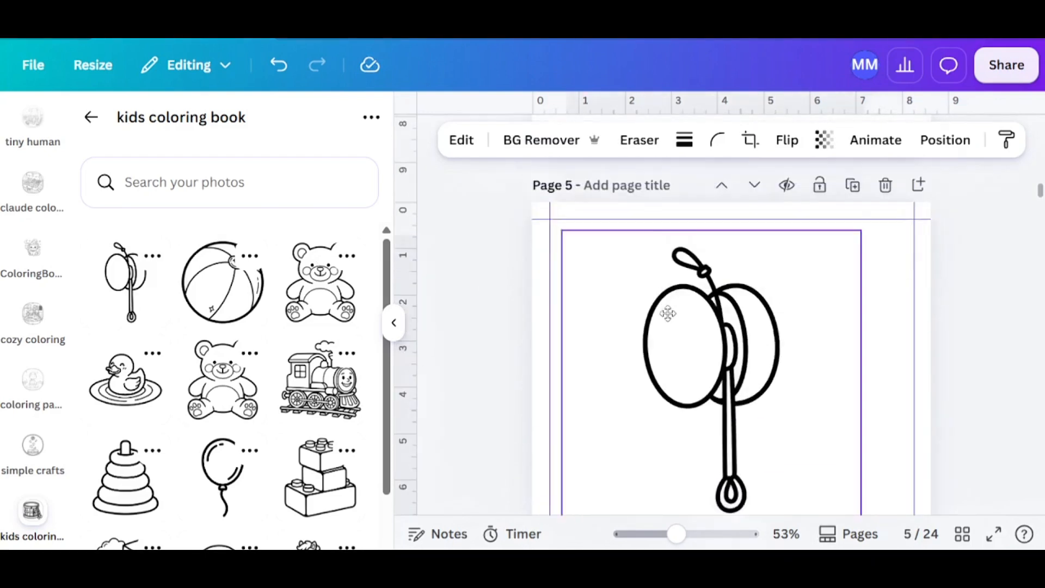
{"action": "scroll", "coordinate": [847, 341], "scroll_direction": "down", "scroll_amount": 3}
{"action": "left_click_drag", "start_coordinate": [847, 340], "coordinate": [912, 406]}
{"action": "scroll", "coordinate": [911, 408], "scroll_direction": "up", "scroll_amount": 2}
{"action": "scroll", "coordinate": [910, 408], "scroll_direction": "down", "scroll_amount": 10}
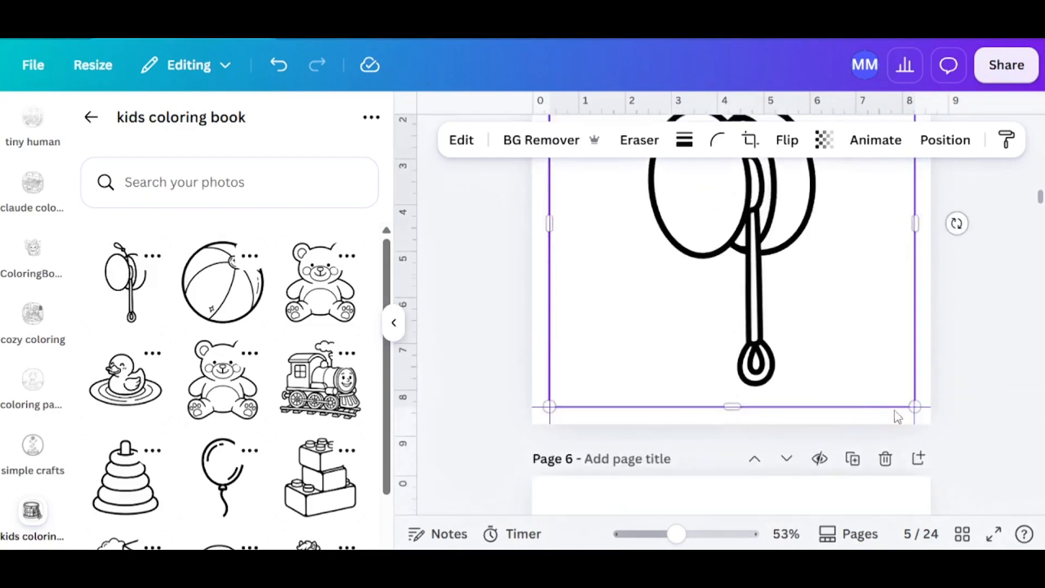
{"action": "scroll", "coordinate": [656, 417], "scroll_direction": "down", "scroll_amount": 2}
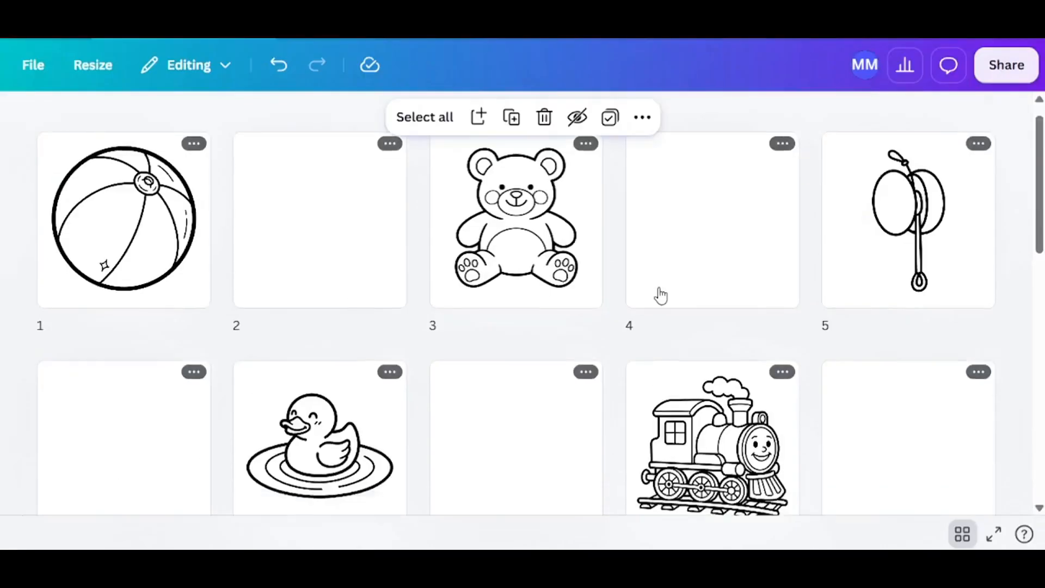
Step: Review the order of toy drawings and blank pages in the page grid
{"action": "scroll", "coordinate": [658, 288], "scroll_direction": "down", "scroll_amount": 12}
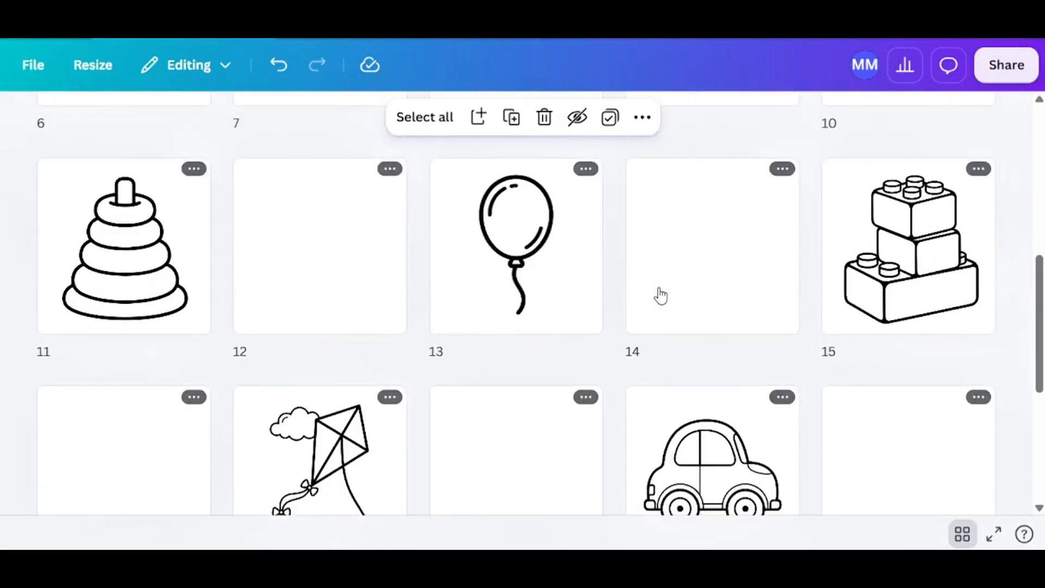
{"action": "scroll", "coordinate": [661, 294], "scroll_direction": "up", "scroll_amount": 8}
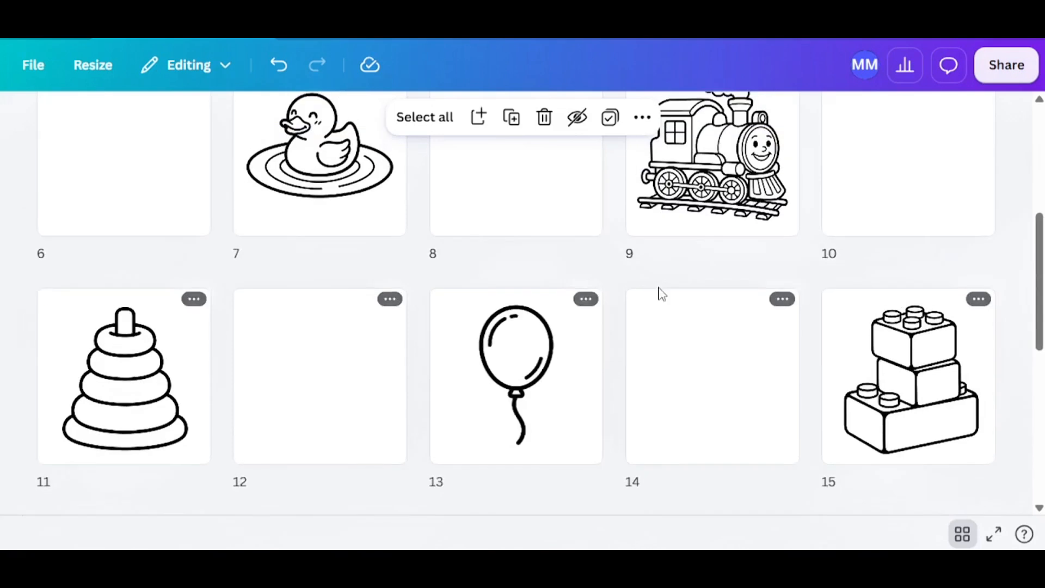
{"action": "scroll", "coordinate": [661, 294], "scroll_direction": "up", "scroll_amount": 3}
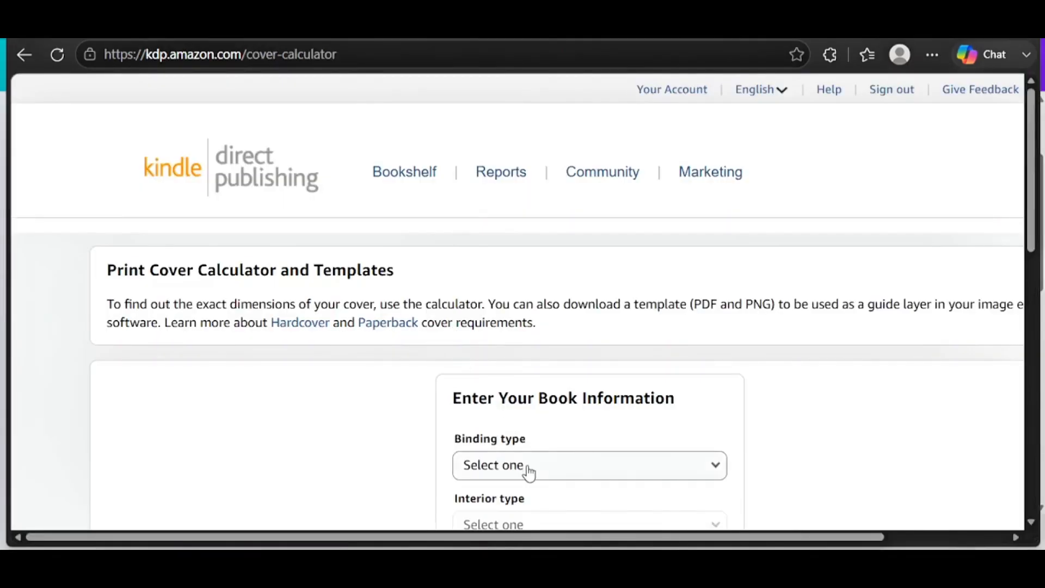
Step: In KDP's cover calculator, choose Paperback binding, a Black & white interior and White paper
{"action": "left_click", "coordinate": [526, 469]}
{"action": "scroll", "coordinate": [518, 367], "scroll_direction": "down", "scroll_amount": 3}
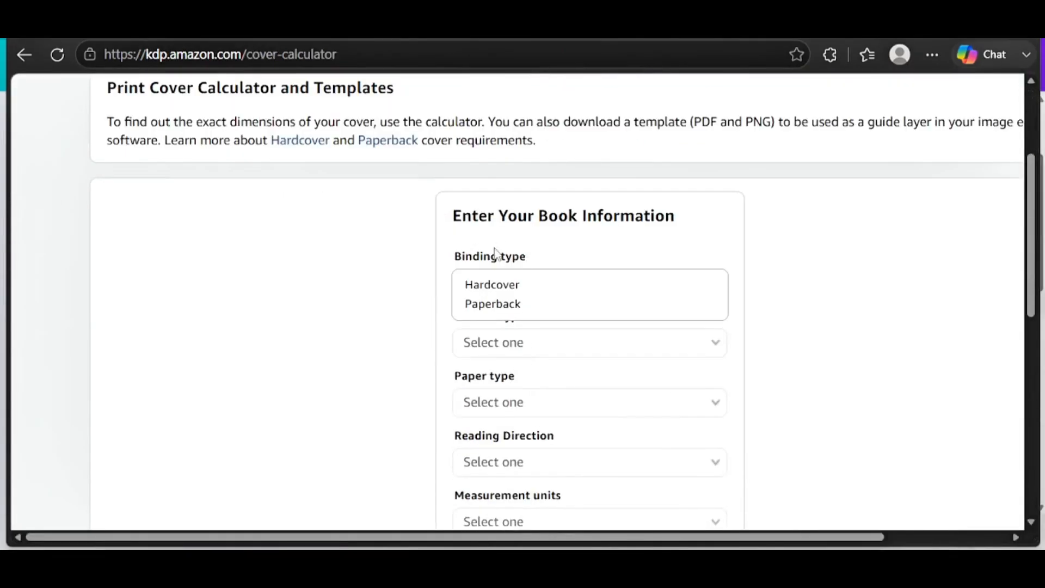
{"action": "left_click", "coordinate": [479, 306]}
{"action": "left_click", "coordinate": [495, 351]}
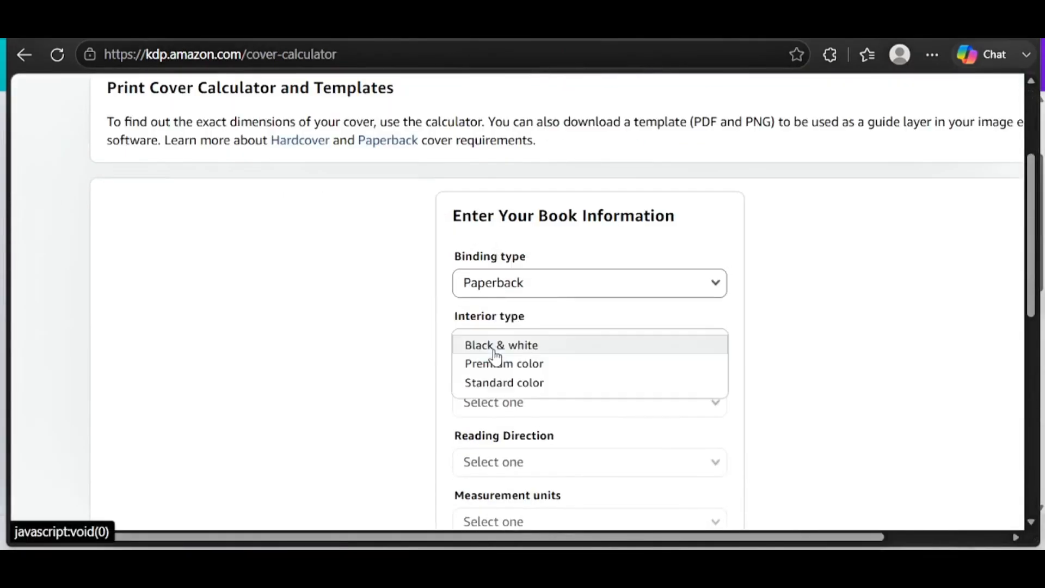
{"action": "left_click", "coordinate": [494, 351]}
{"action": "left_click", "coordinate": [493, 403]}
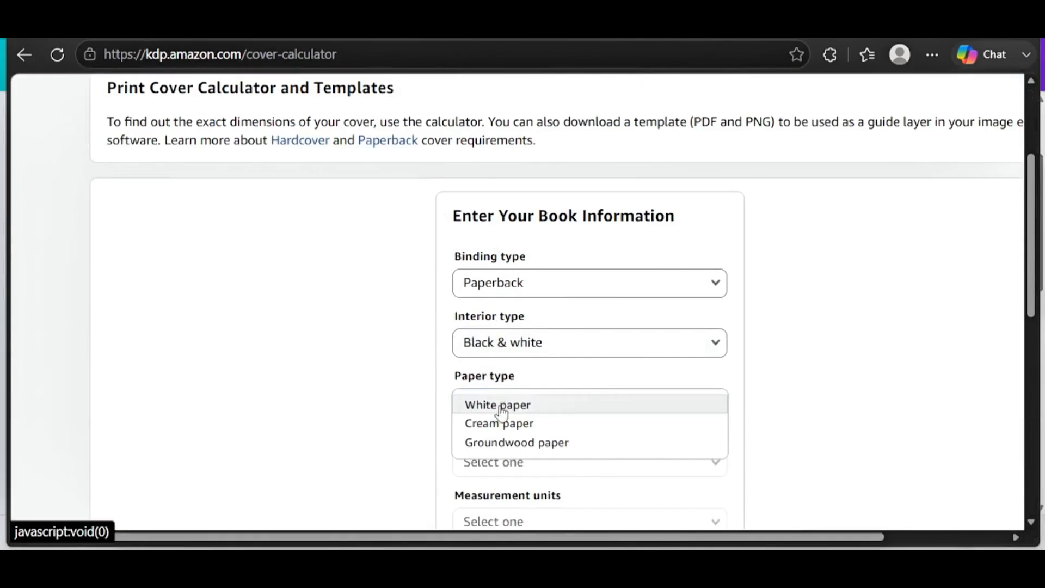
{"action": "left_click", "coordinate": [501, 412]}
Step: Set the reading direction to Left to Right and the measurement units to Inches
{"action": "scroll", "coordinate": [499, 381], "scroll_direction": "down", "scroll_amount": 3}
{"action": "left_click", "coordinate": [512, 280]}
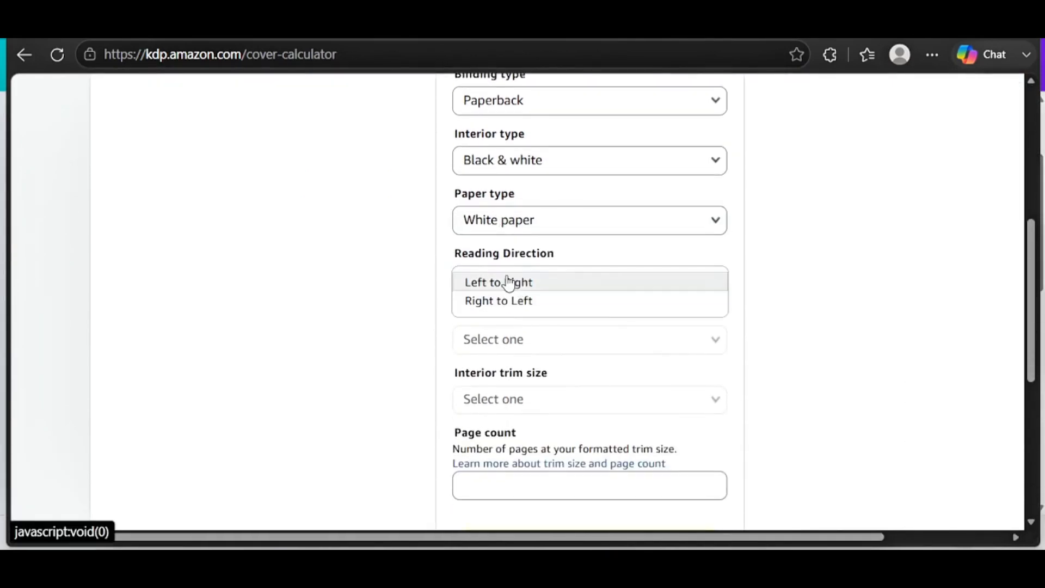
{"action": "left_click", "coordinate": [508, 282]}
{"action": "left_click", "coordinate": [532, 351]}
{"action": "left_click", "coordinate": [508, 346]}
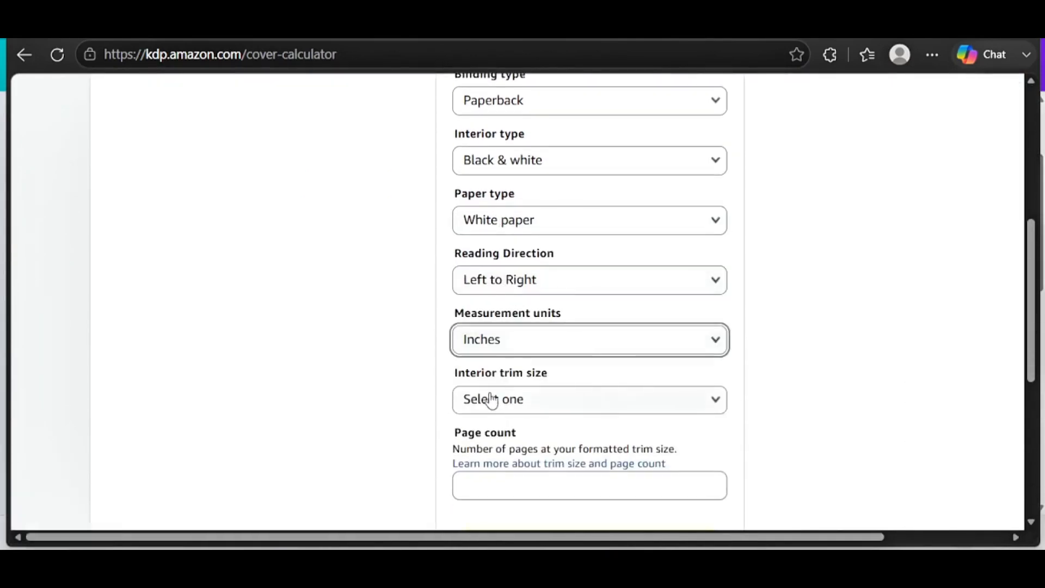
Step: Set the interior trim size to 8.5 x 8.5 in and the page count to 24
{"action": "left_click", "coordinate": [492, 400]}
{"action": "left_click", "coordinate": [479, 408]}
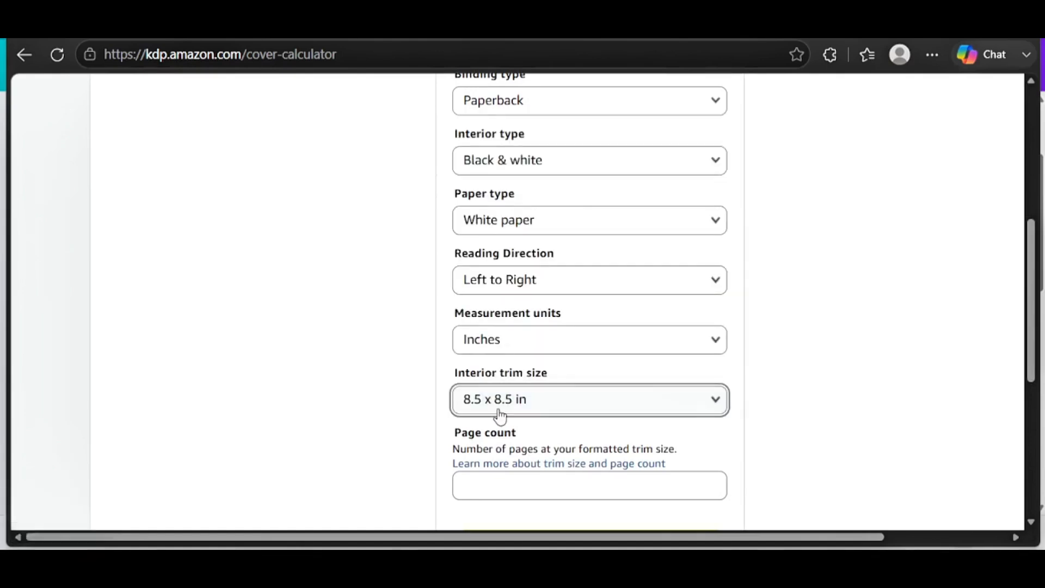
{"action": "left_click", "coordinate": [487, 482]}
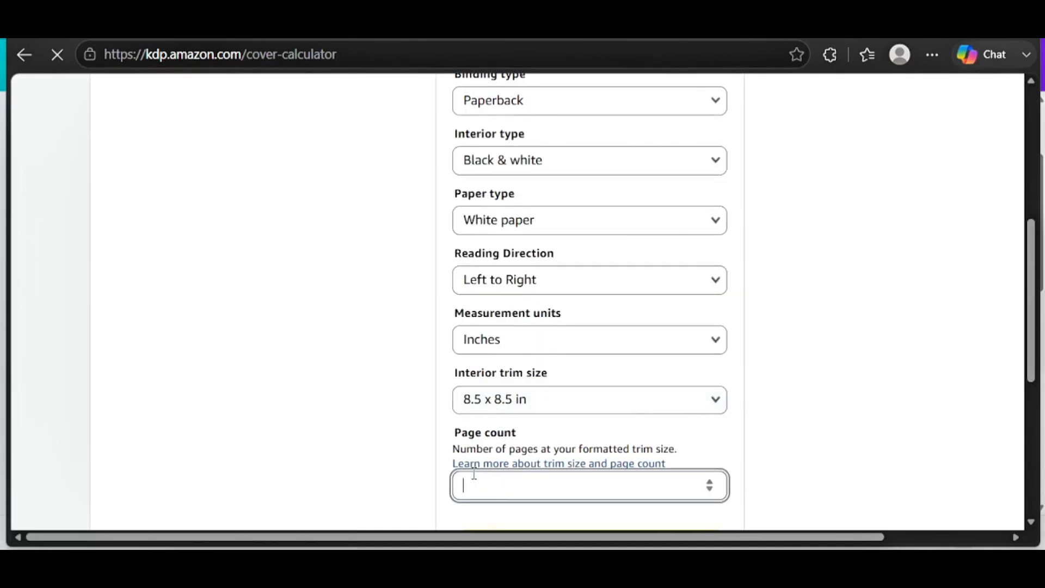
{"action": "type", "text": "24"}
{"action": "scroll", "coordinate": [501, 465], "scroll_direction": "down", "scroll_amount": 2}
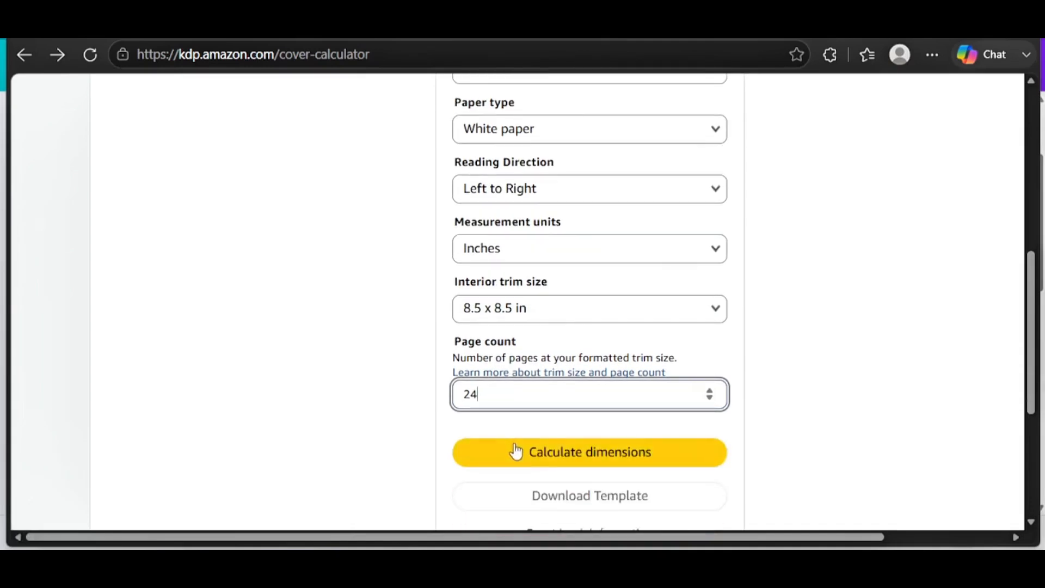
Step: Calculate the paperback cover dimensions and examine the resulting cover measurements and template diagram
{"action": "left_click", "coordinate": [562, 464]}
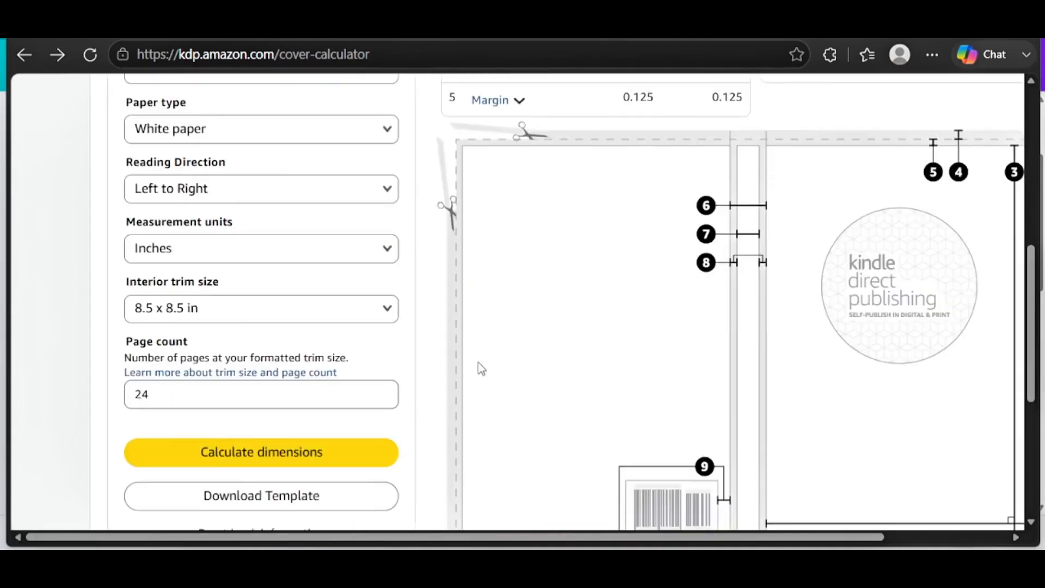
{"action": "scroll", "coordinate": [381, 394], "scroll_direction": "down", "scroll_amount": 2}
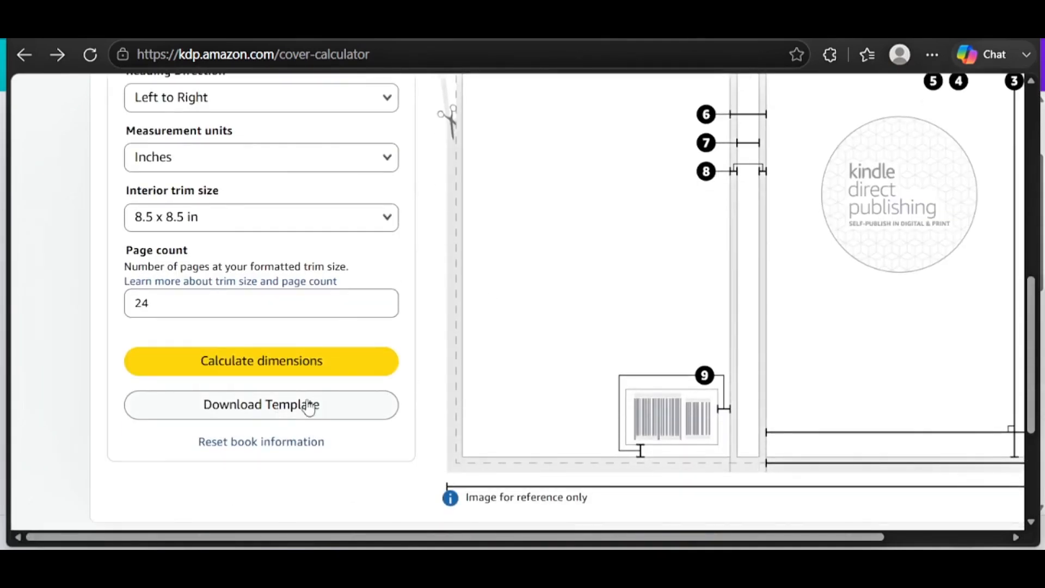
{"action": "scroll", "coordinate": [589, 362], "scroll_direction": "up", "scroll_amount": 5}
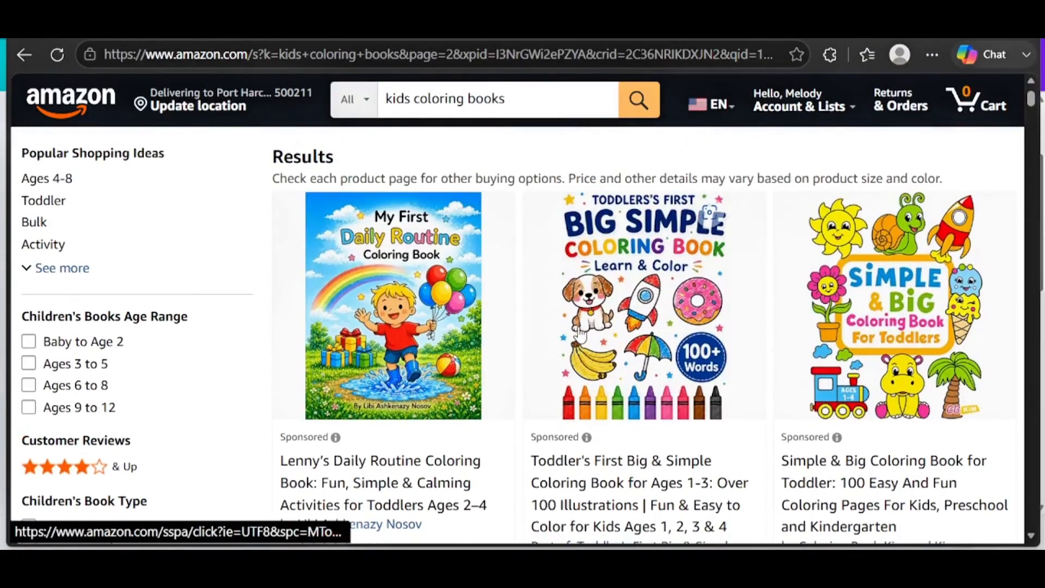
Step: Browse Amazon's kids coloring books results to examine the cover designs and titles of competing toddler books
{"action": "scroll", "coordinate": [583, 326], "scroll_direction": "down", "scroll_amount": 3}
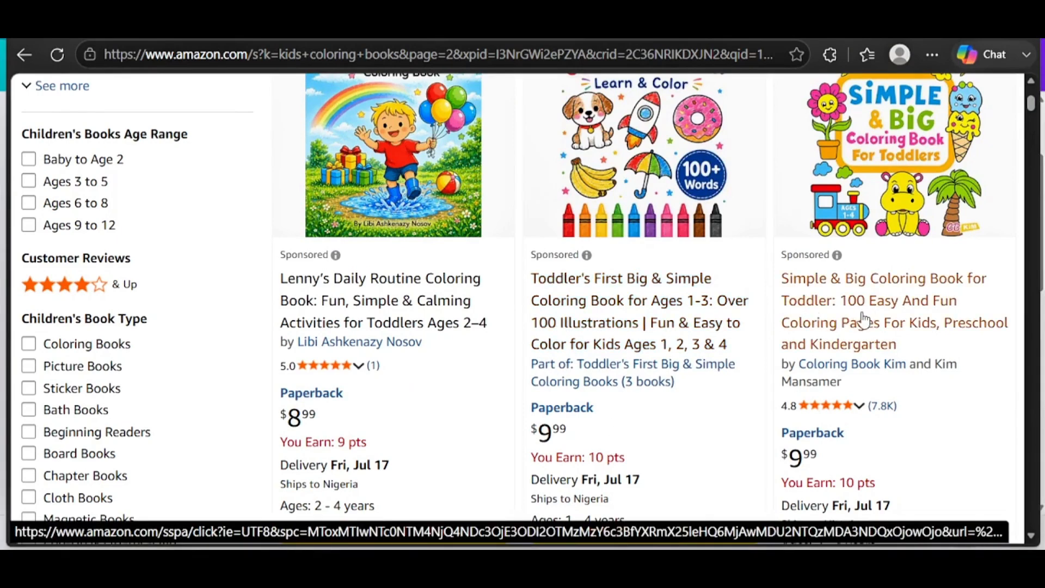
{"action": "scroll", "coordinate": [866, 322], "scroll_direction": "down", "scroll_amount": 3}
{"action": "scroll", "coordinate": [805, 403], "scroll_direction": "up", "scroll_amount": 5}
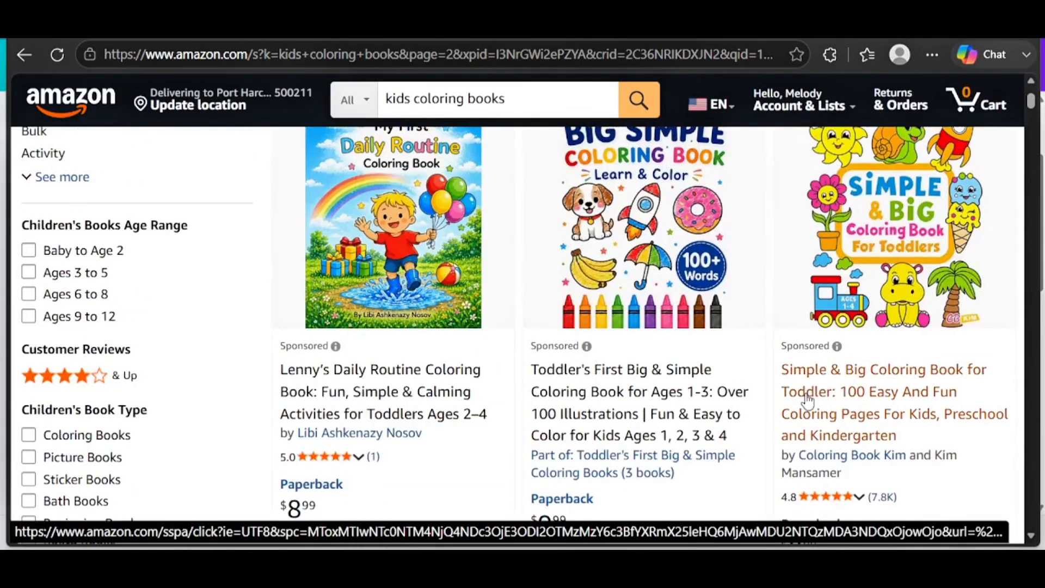
{"action": "scroll", "coordinate": [807, 400], "scroll_direction": "down", "scroll_amount": 2}
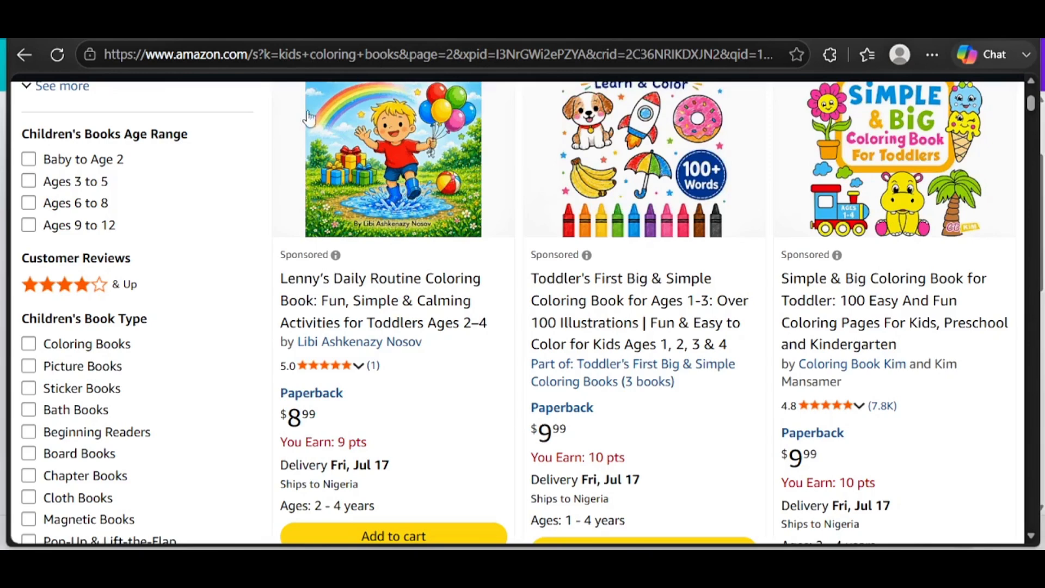
Step: In Canva, create a new custom-size design 17.304 in wide and 8.75 in high for the book cover
{"action": "left_click", "coordinate": [248, 29]}
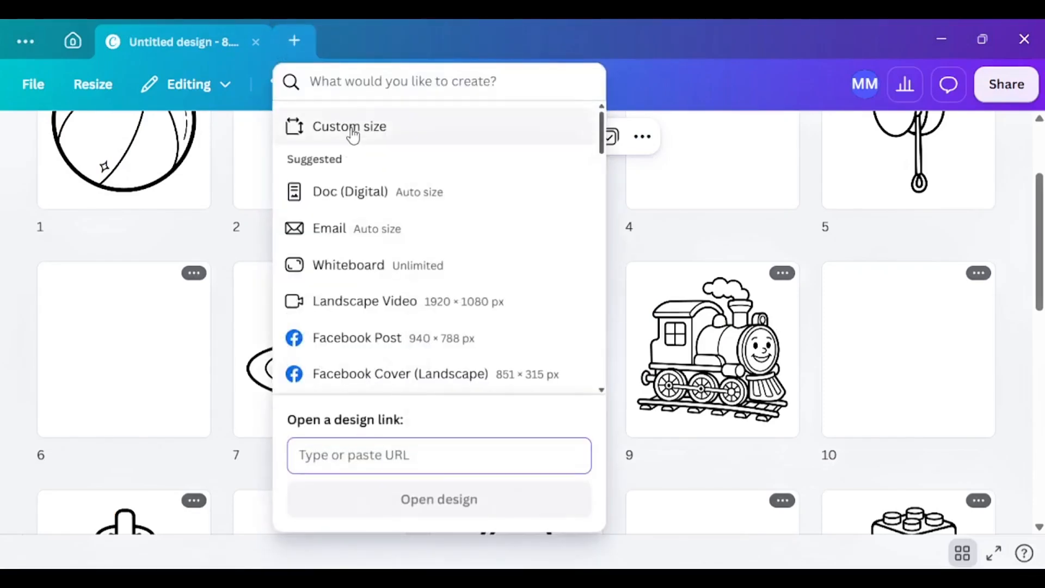
{"action": "left_click", "coordinate": [350, 124]}
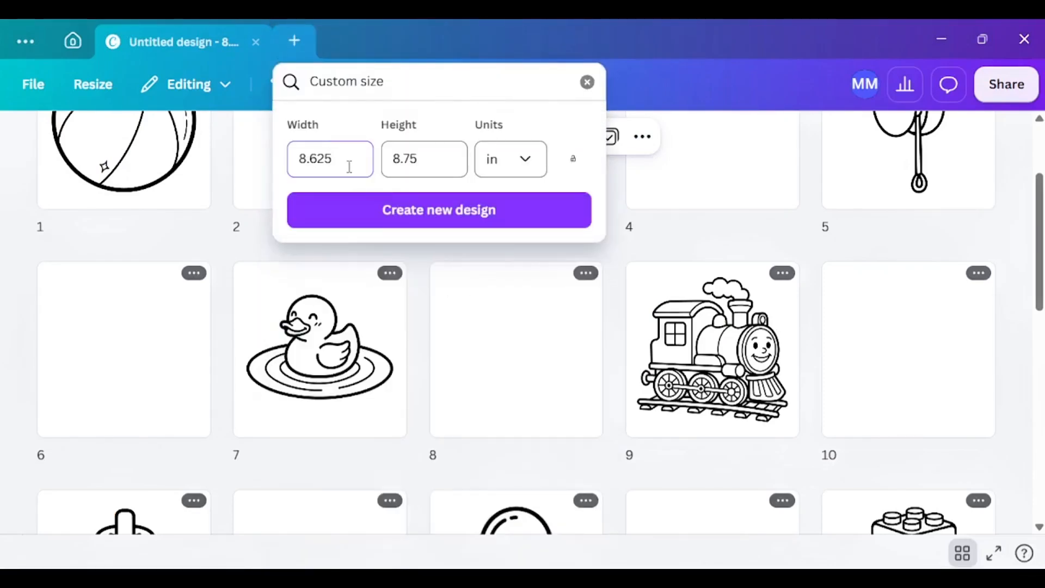
{"action": "double_click", "coordinate": [349, 166]}
{"action": "type", "text": "17.304"}
{"action": "left_click", "coordinate": [434, 213]}
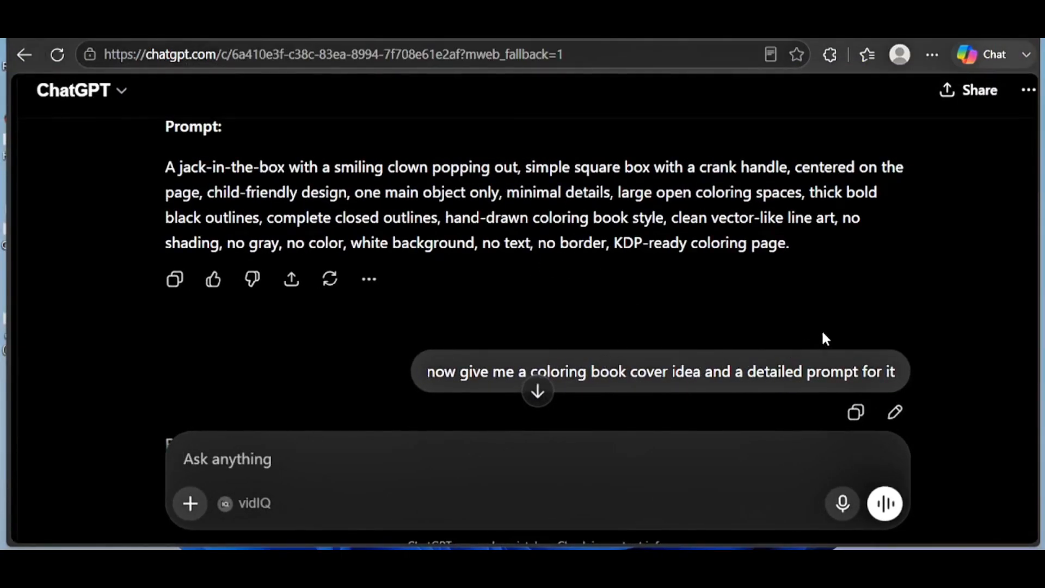
Step: In the ChatGPT conversation, read the Playtime Toys cover idea and copy its detailed front cover prompt
{"action": "scroll", "coordinate": [821, 329], "scroll_direction": "down", "scroll_amount": 5}
{"action": "scroll", "coordinate": [281, 265], "scroll_direction": "down", "scroll_amount": 3}
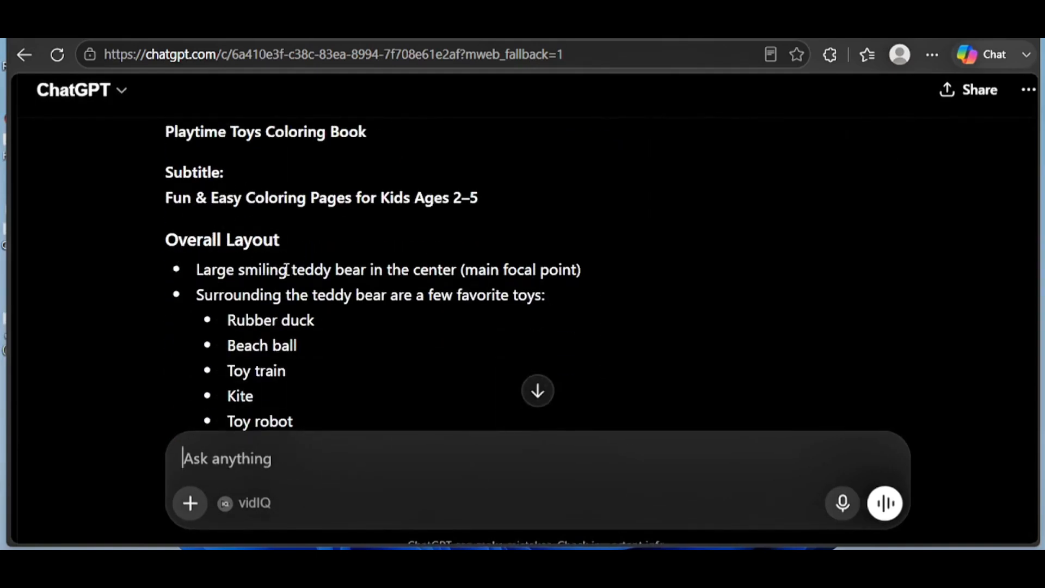
{"action": "scroll", "coordinate": [283, 272], "scroll_direction": "down", "scroll_amount": 2}
{"action": "scroll", "coordinate": [261, 272], "scroll_direction": "down", "scroll_amount": 10}
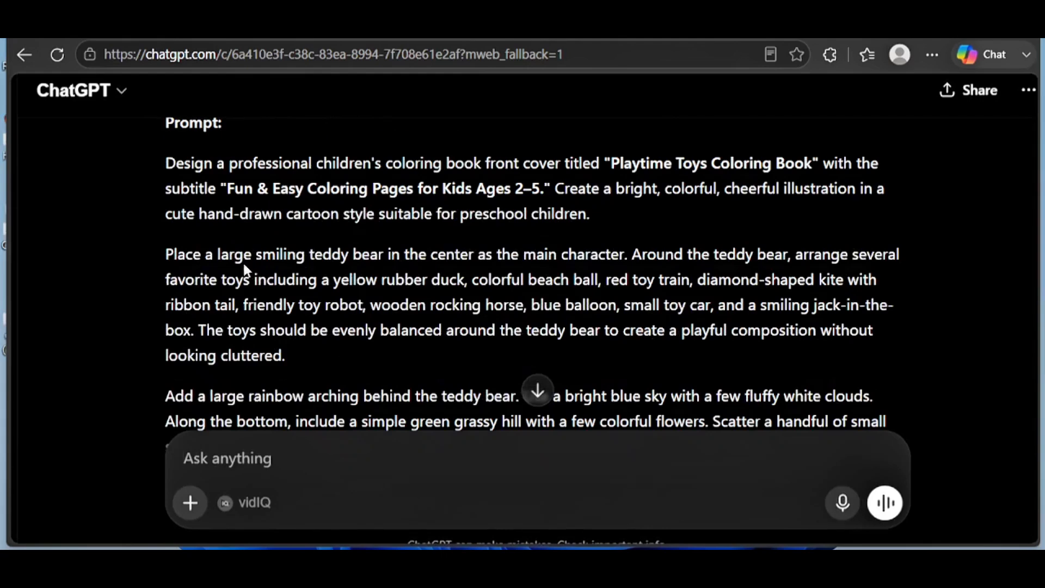
{"action": "left_click_drag", "start_coordinate": [170, 172], "coordinate": [821, 403]}
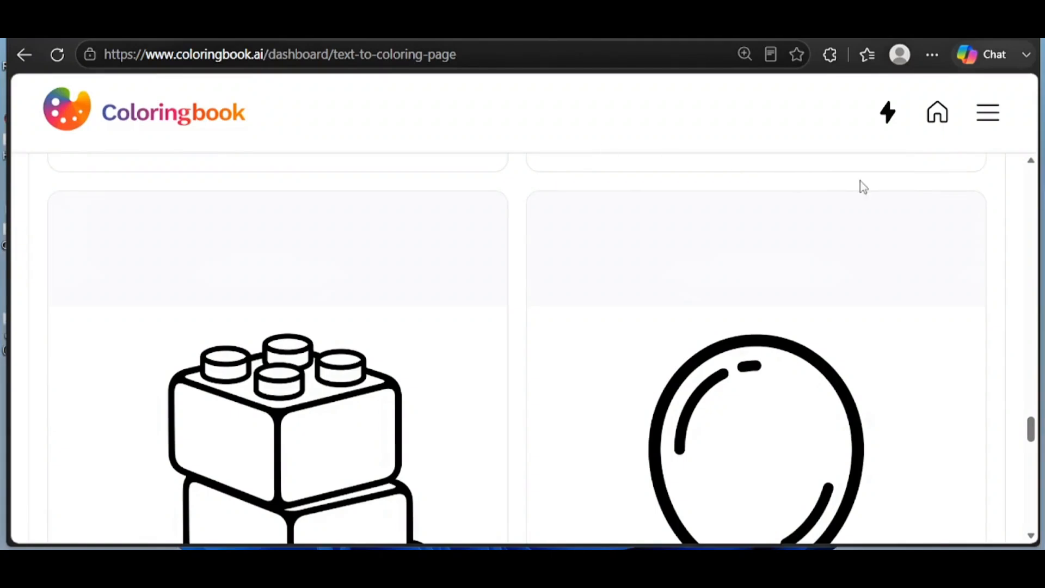
Step: In Coloringbook.ai's text-to-coloring-page generator, replace the yo-yo prompt with the copied Playtime Toys front cover prompt and read it through
{"action": "left_click", "coordinate": [979, 115]}
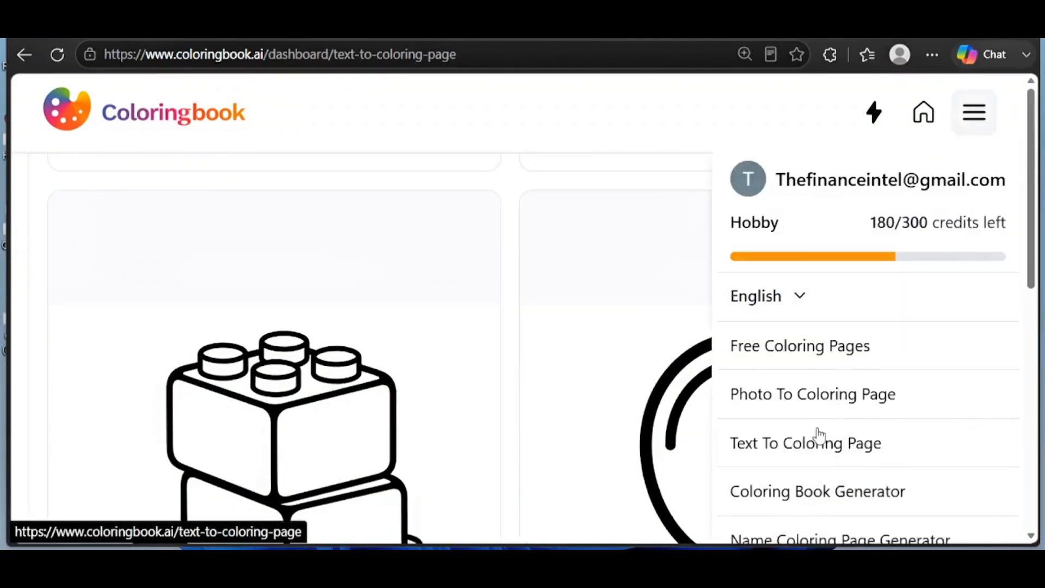
{"action": "scroll", "coordinate": [303, 263], "scroll_direction": "down", "scroll_amount": 10}
{"action": "scroll", "coordinate": [336, 235], "scroll_direction": "up", "scroll_amount": 15}
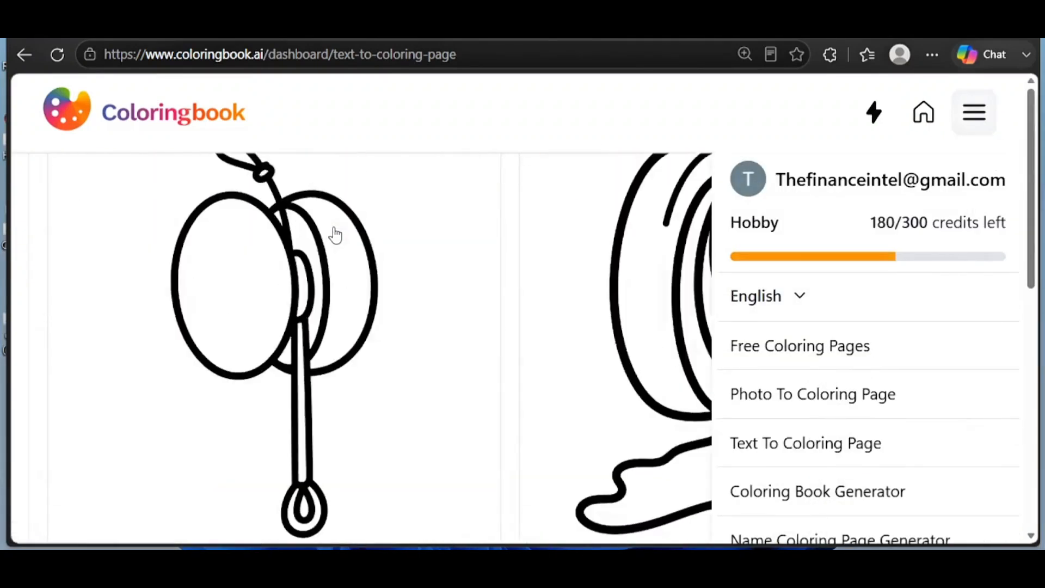
{"action": "left_click", "coordinate": [488, 452]}
{"action": "key", "text": "ctrl+a"}
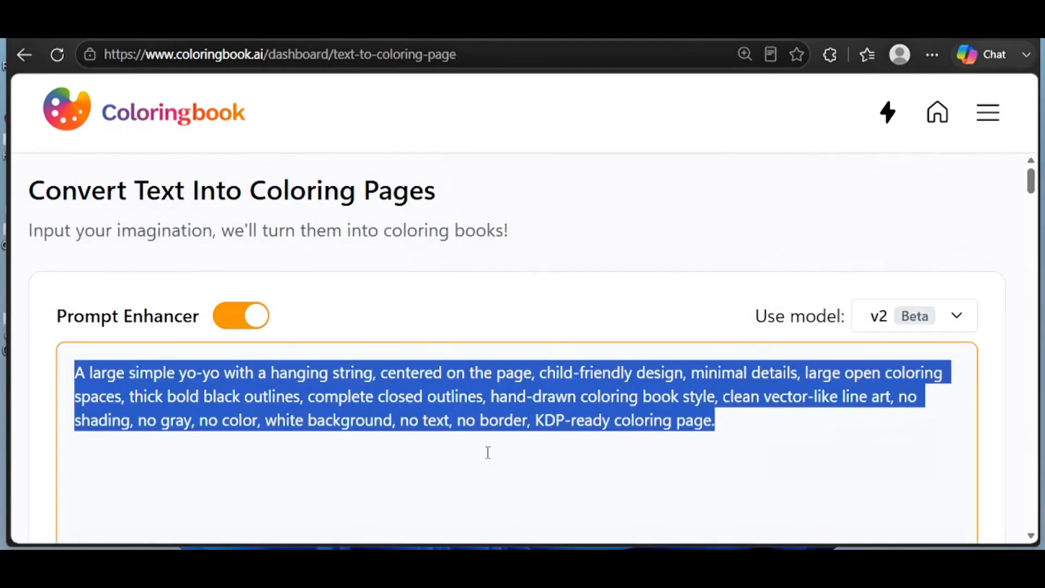
{"action": "key", "text": "ctrl+v"}
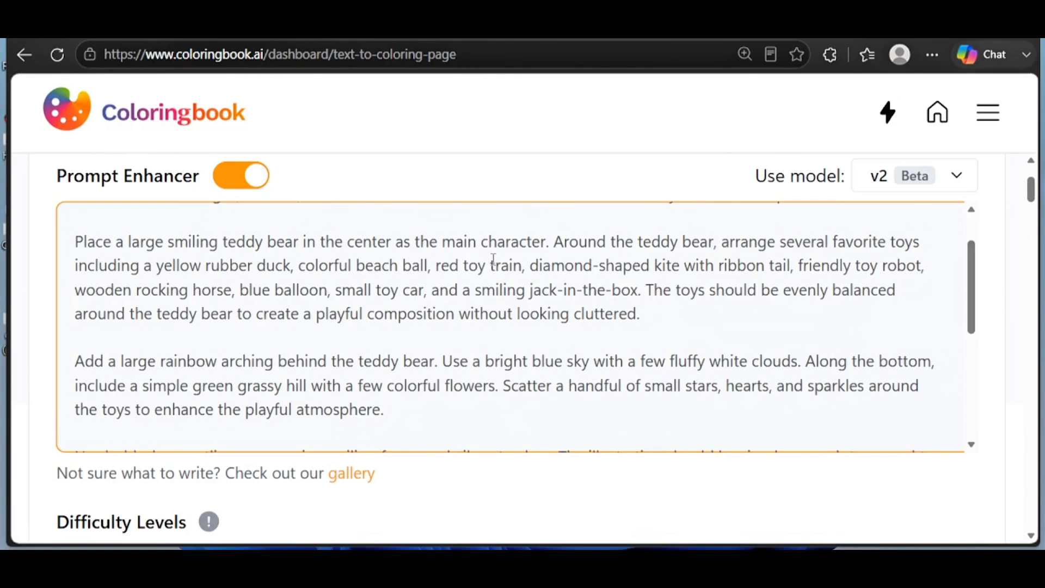
{"action": "scroll", "coordinate": [494, 259], "scroll_direction": "down", "scroll_amount": 3}
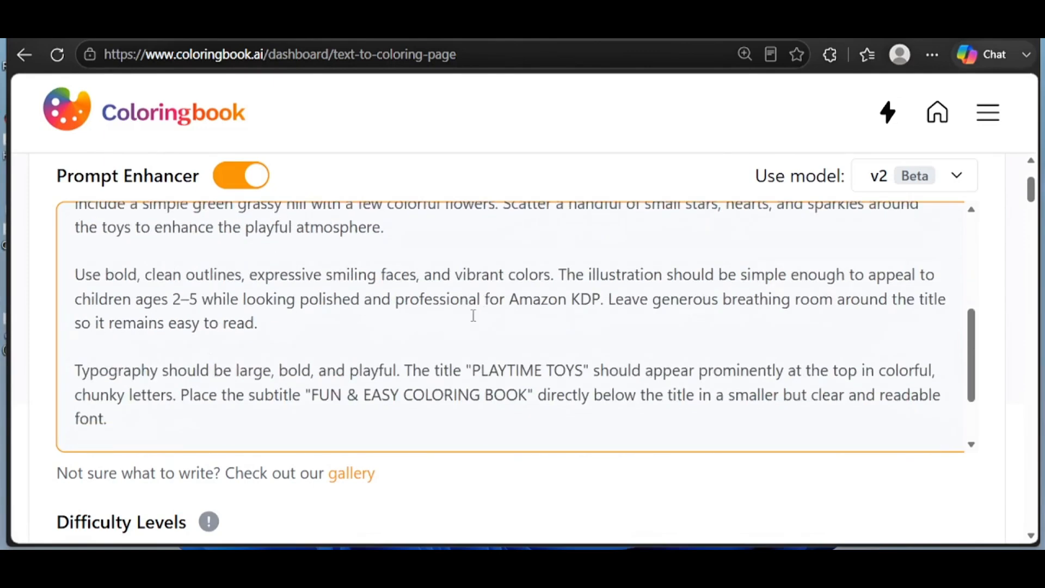
{"action": "scroll", "coordinate": [473, 315], "scroll_direction": "up", "scroll_amount": 3}
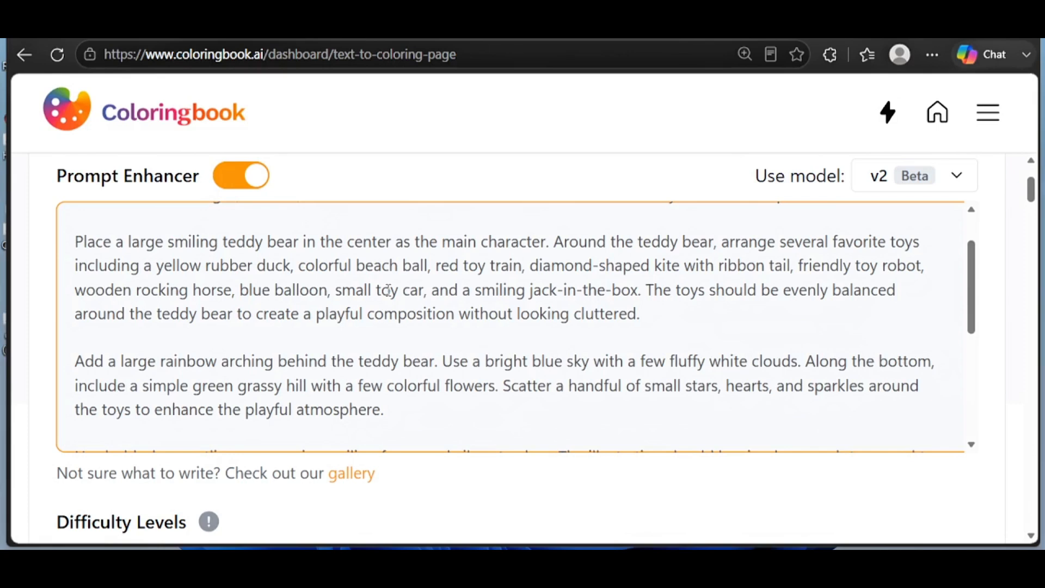
Step: Set the difficulty level to Teenagers (Ages 10-18) and the batch to 2 images
{"action": "scroll", "coordinate": [387, 290], "scroll_direction": "down", "scroll_amount": 10}
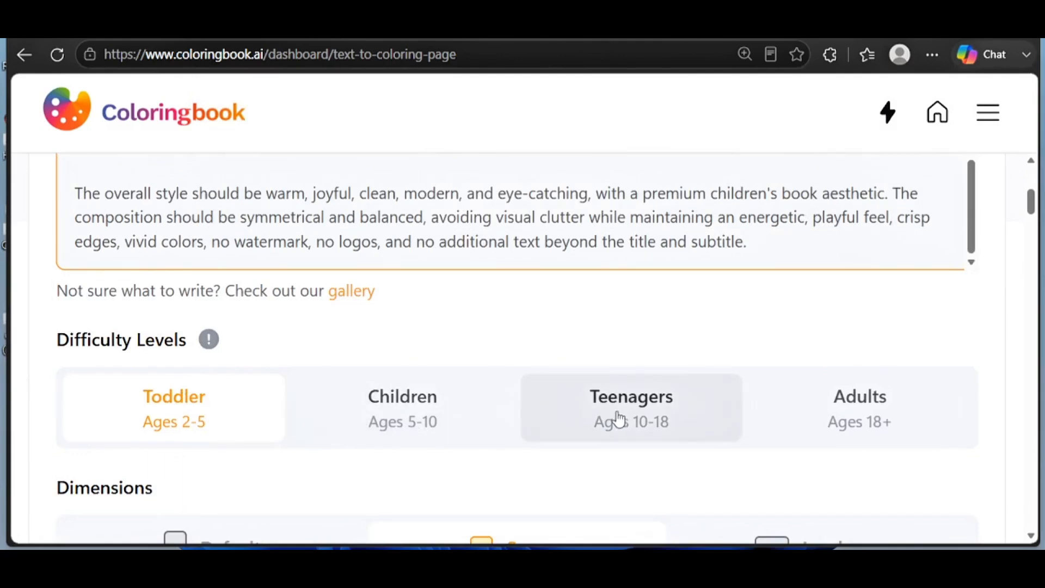
{"action": "left_click", "coordinate": [612, 409]}
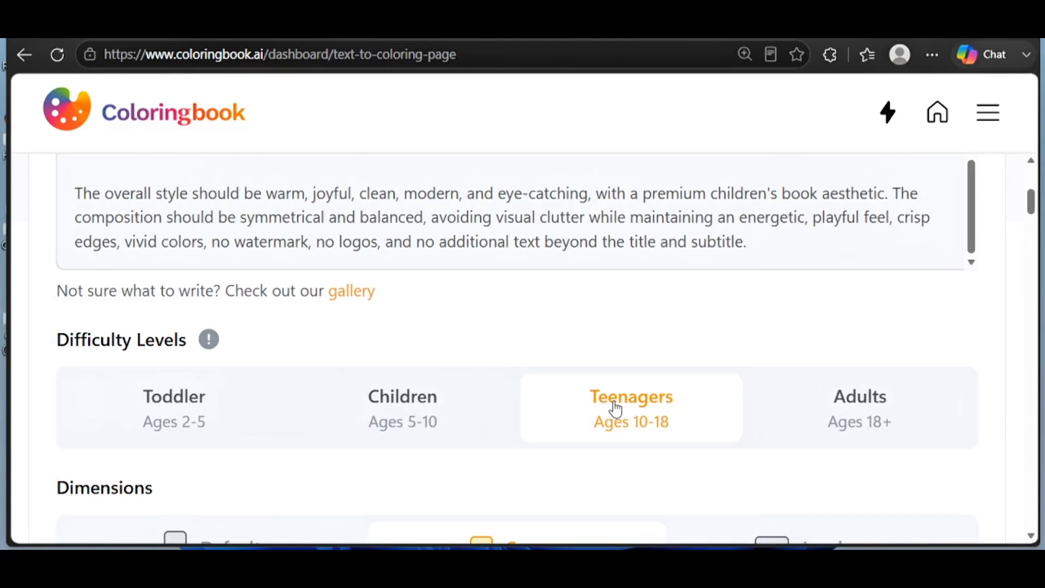
{"action": "scroll", "coordinate": [624, 420], "scroll_direction": "down", "scroll_amount": 3}
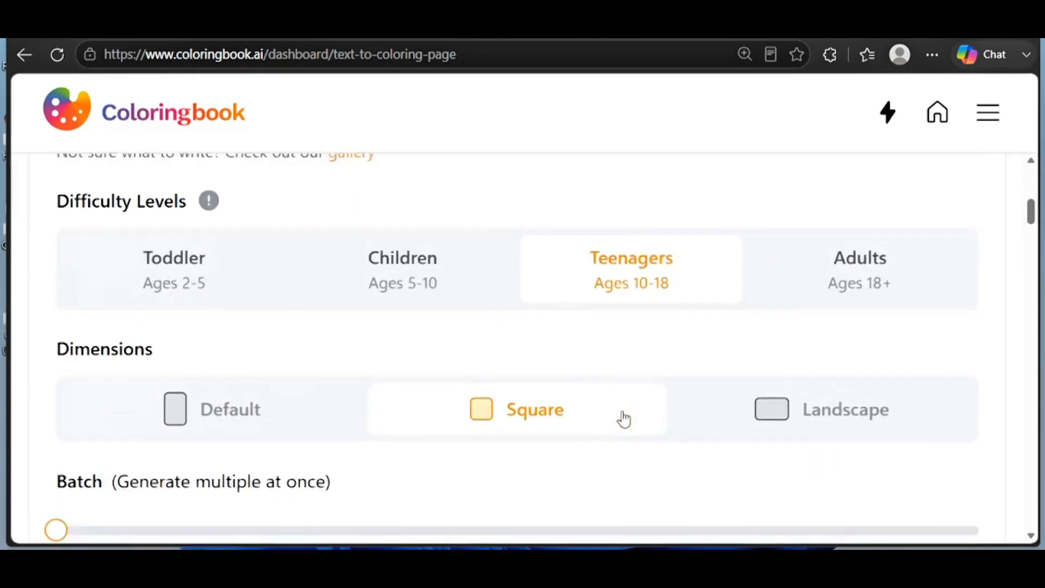
{"action": "scroll", "coordinate": [482, 374], "scroll_direction": "down", "scroll_amount": 3}
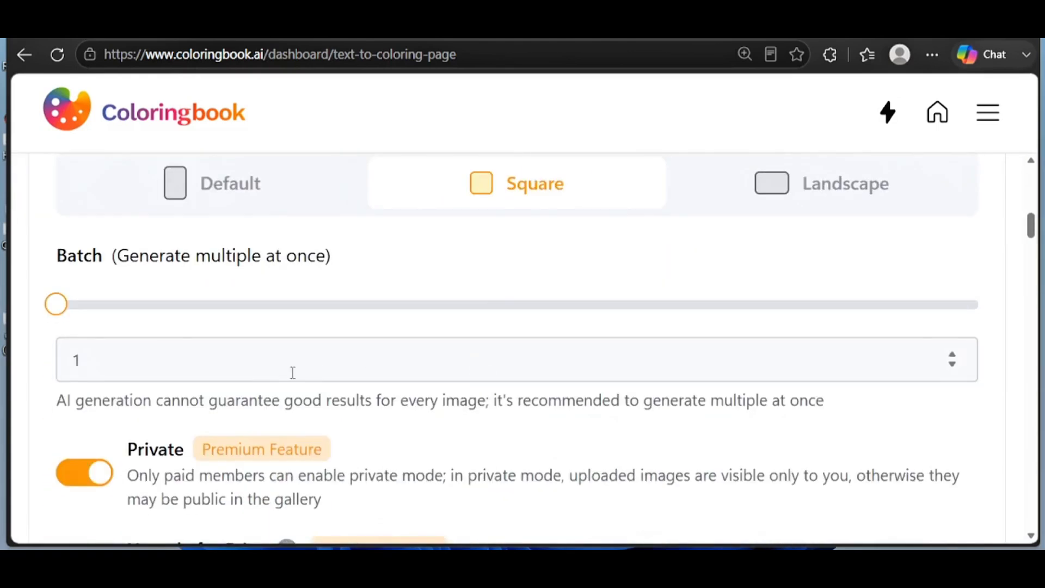
{"action": "left_click", "coordinate": [229, 310]}
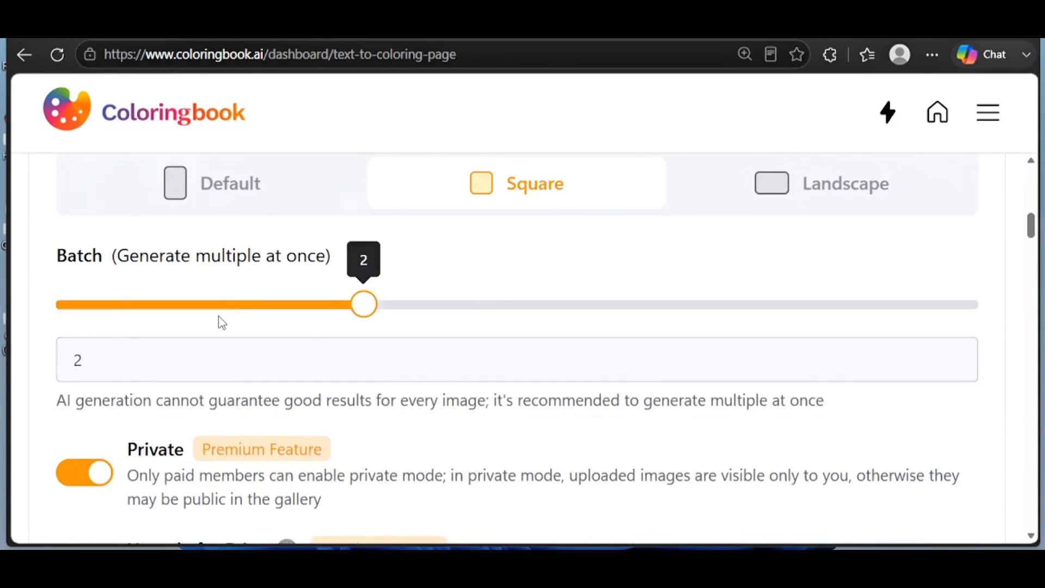
Step: Generate the two Playtime Toys cover images with the current premium options and inspect the drawings
{"action": "scroll", "coordinate": [212, 316], "scroll_direction": "down", "scroll_amount": 6}
{"action": "scroll", "coordinate": [103, 270], "scroll_direction": "up", "scroll_amount": 3}
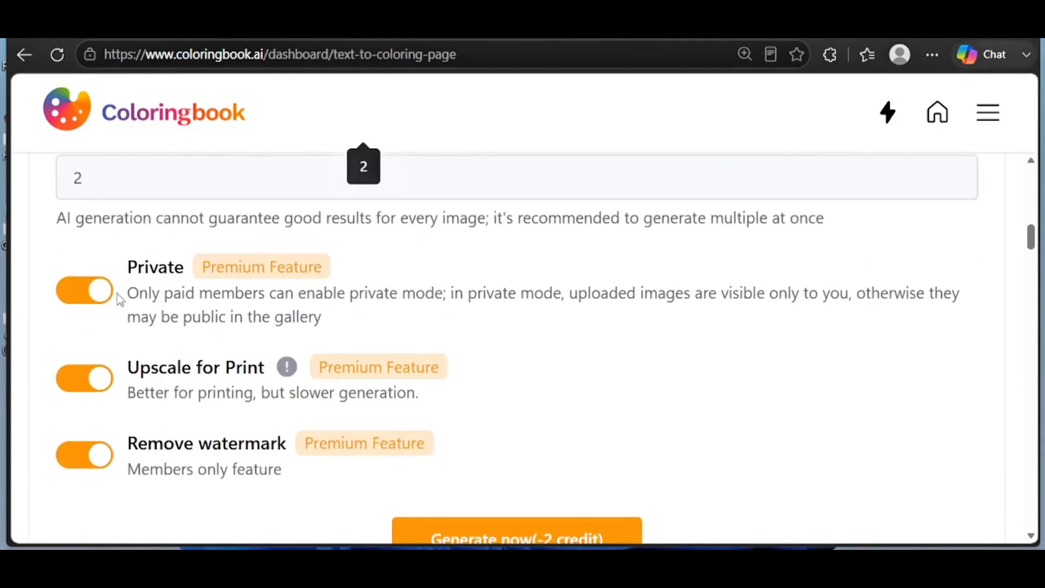
{"action": "scroll", "coordinate": [381, 424], "scroll_direction": "down", "scroll_amount": 2}
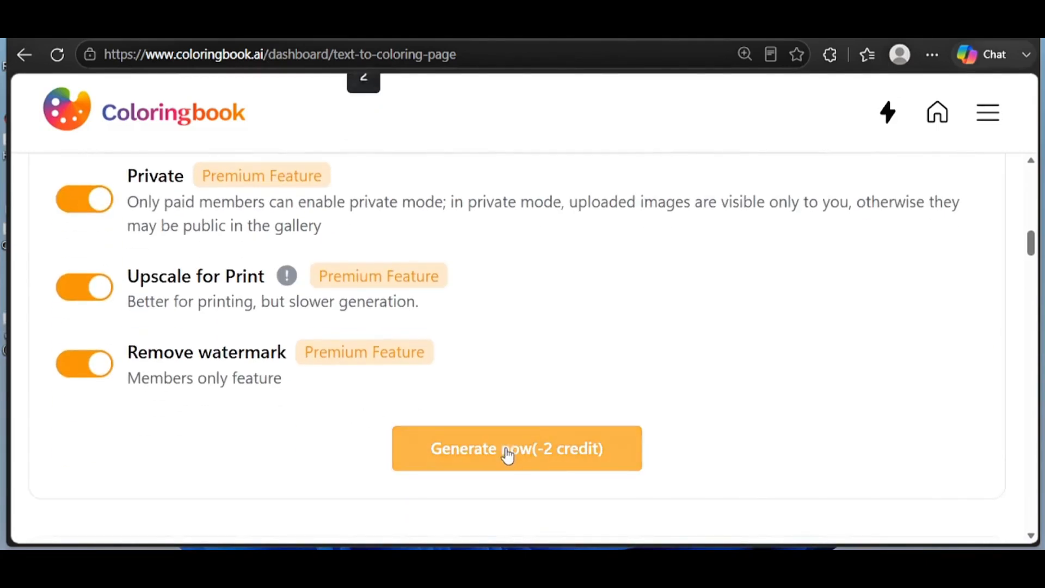
{"action": "left_click", "coordinate": [508, 453]}
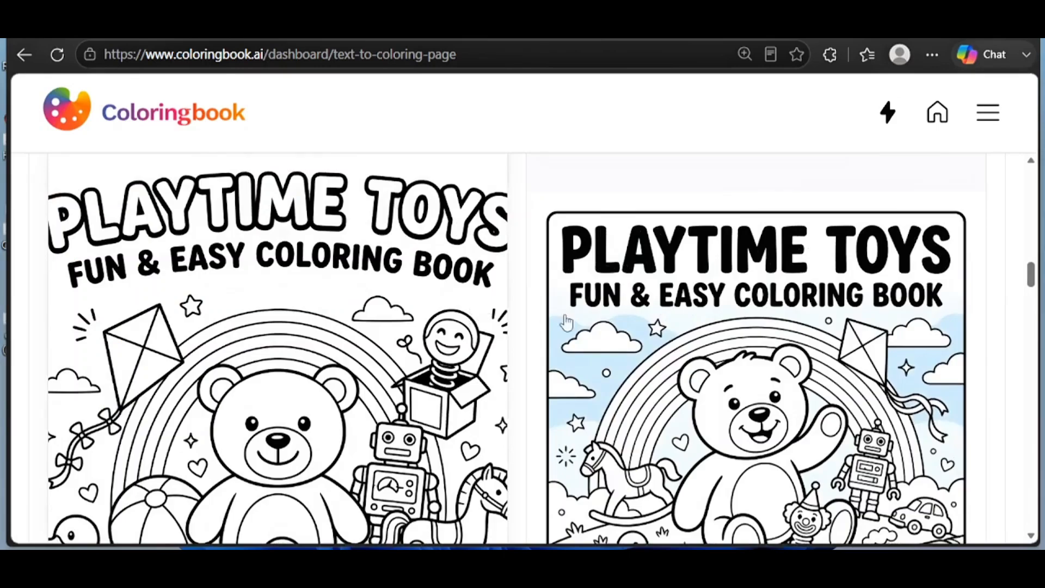
{"action": "scroll", "coordinate": [551, 415], "scroll_direction": "down", "scroll_amount": 3}
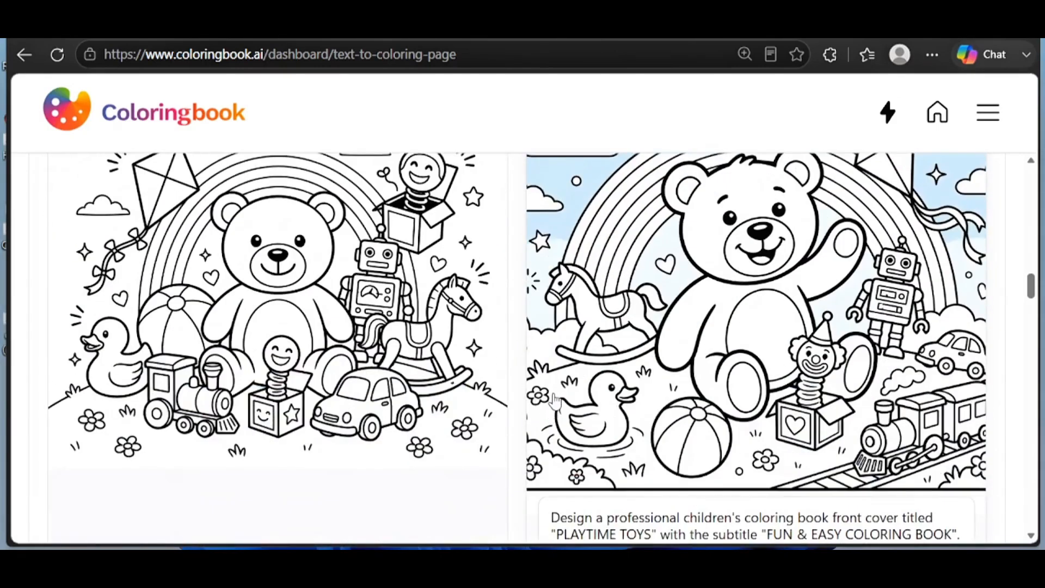
Step: Set the difficulty level to Children (Ages 5-10) and add "Clean and complete outlines" to the end of the prompt
{"action": "scroll", "coordinate": [333, 355], "scroll_direction": "up", "scroll_amount": 15}
{"action": "scroll", "coordinate": [329, 335], "scroll_direction": "up", "scroll_amount": 5}
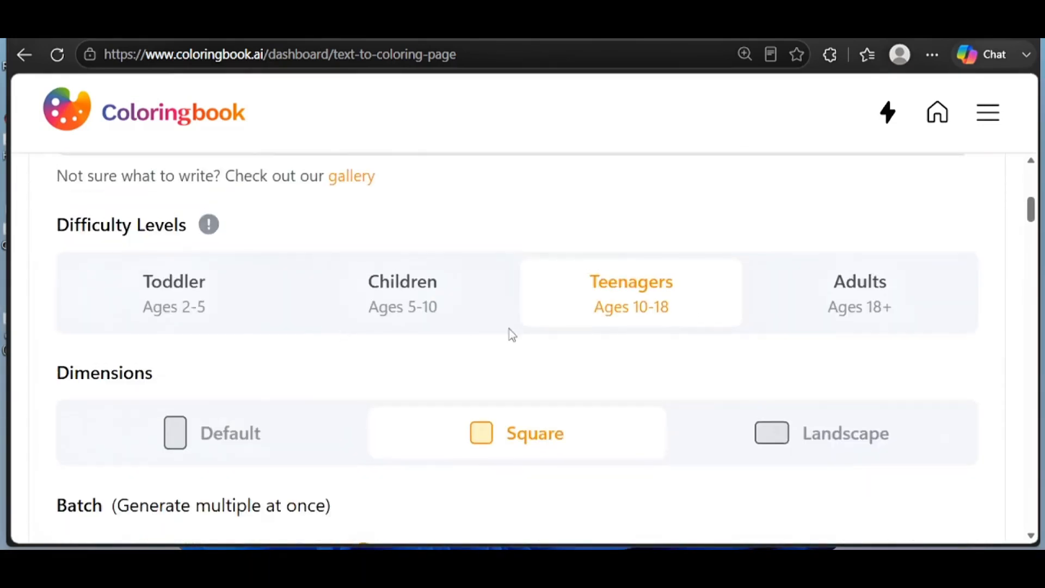
{"action": "left_click", "coordinate": [384, 301]}
{"action": "scroll", "coordinate": [391, 351], "scroll_direction": "down", "scroll_amount": 3}
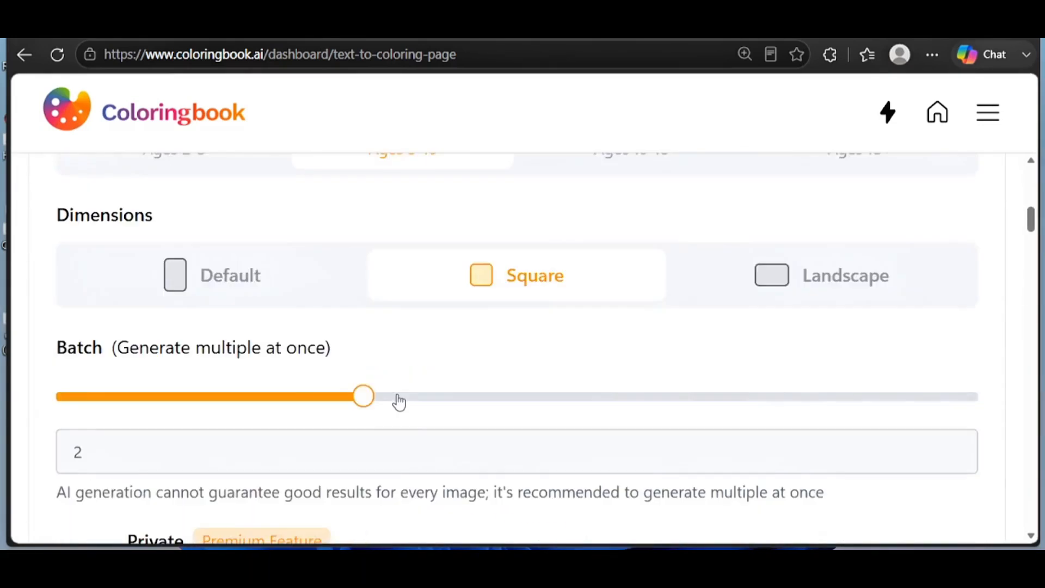
{"action": "scroll", "coordinate": [402, 381], "scroll_direction": "up", "scroll_amount": 5}
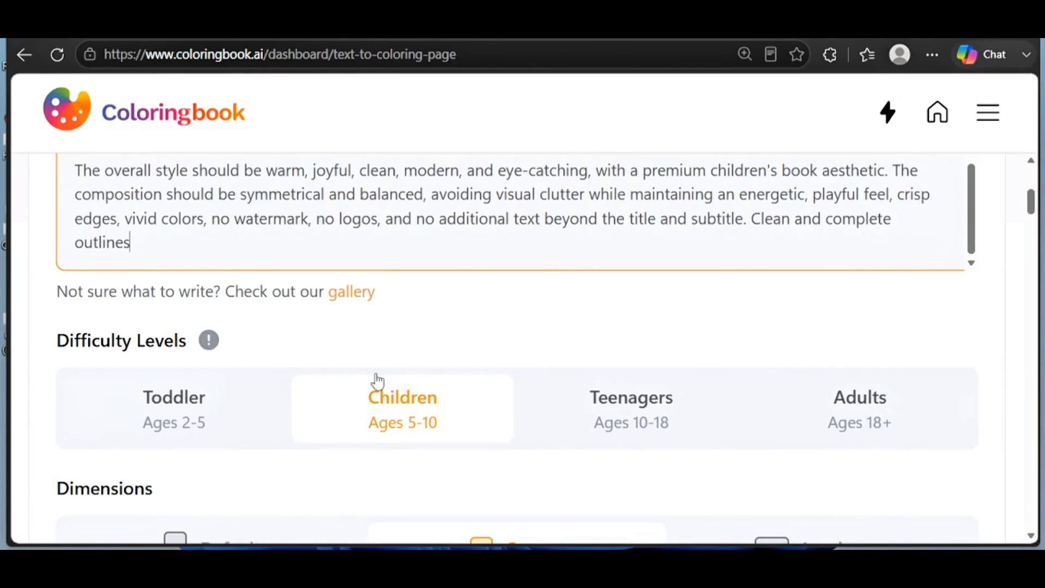
Step: Generate two more cover images from the revised prompt
{"action": "scroll", "coordinate": [513, 377], "scroll_direction": "down", "scroll_amount": 5}
{"action": "scroll", "coordinate": [513, 379], "scroll_direction": "down", "scroll_amount": 5}
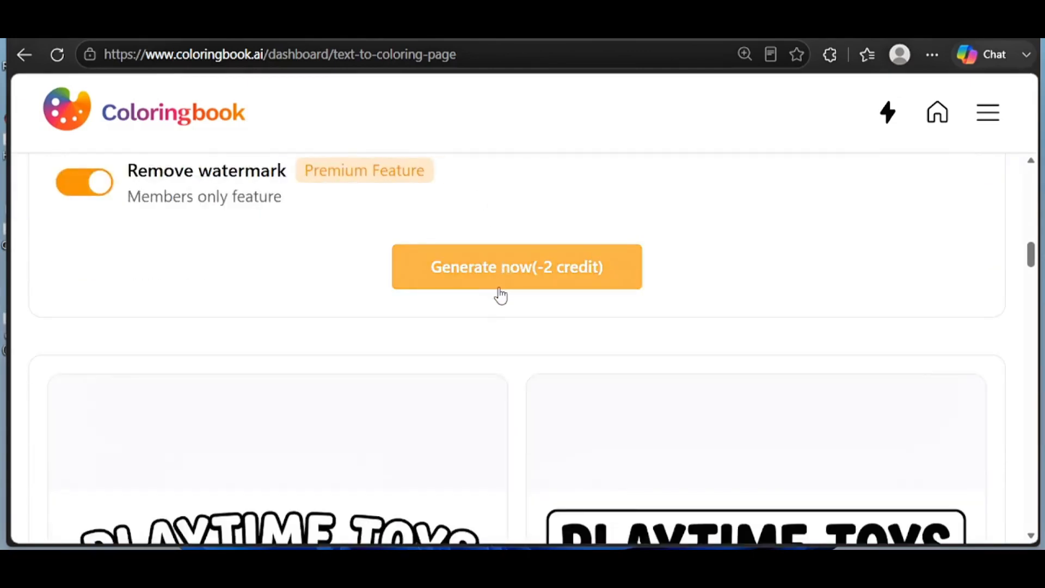
{"action": "left_click", "coordinate": [494, 289]}
{"action": "left_click", "coordinate": [487, 283]}
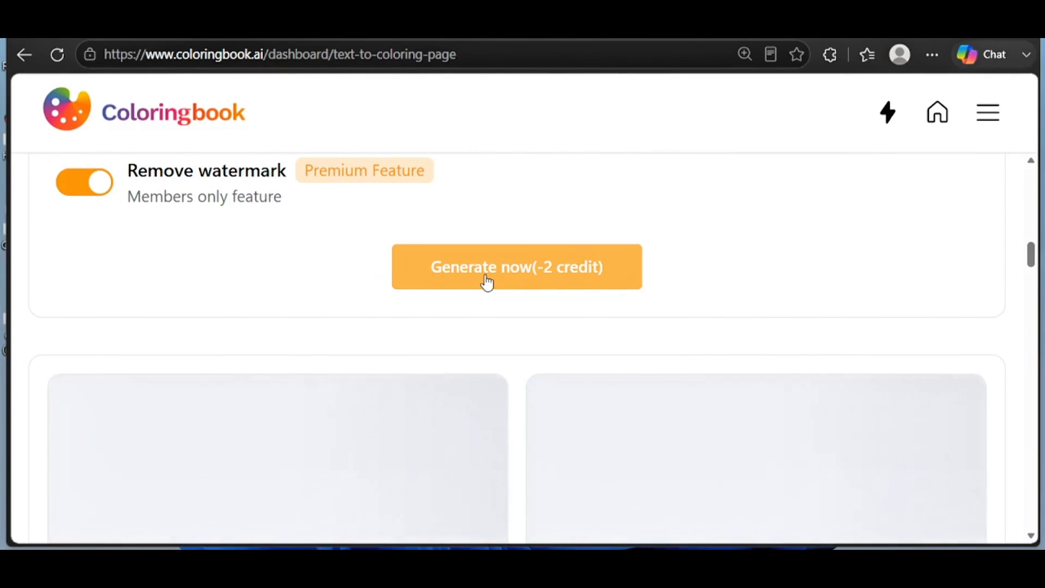
{"action": "scroll", "coordinate": [518, 317], "scroll_direction": "down", "scroll_amount": 4}
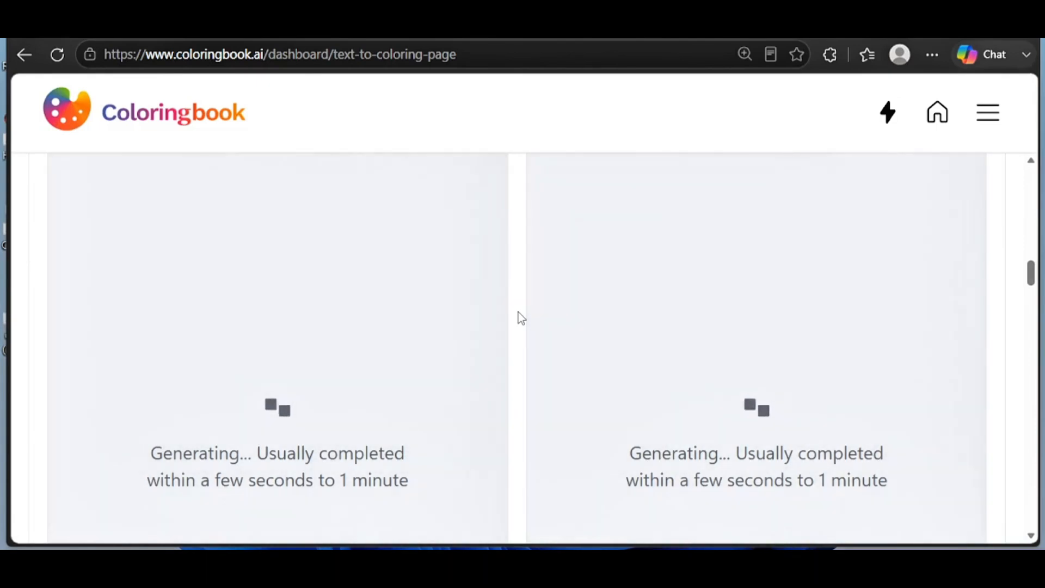
Step: Compare the new teddy bear covers and open the one with the duck, ball, train and kite above the rainbow
{"action": "scroll", "coordinate": [286, 305], "scroll_direction": "down", "scroll_amount": 3}
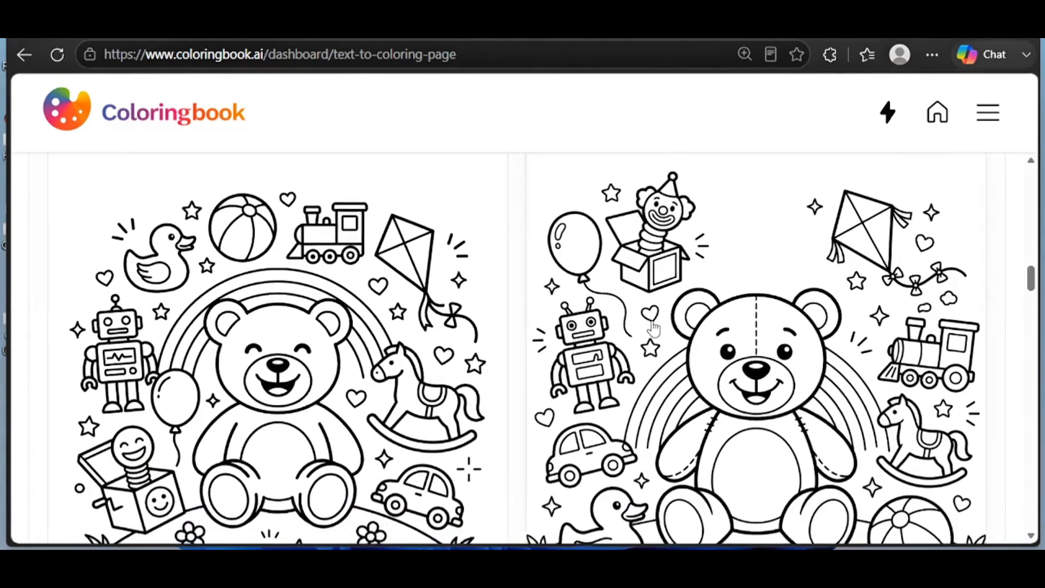
{"action": "left_click", "coordinate": [737, 353]}
{"action": "scroll", "coordinate": [458, 380], "scroll_direction": "down", "scroll_amount": 1}
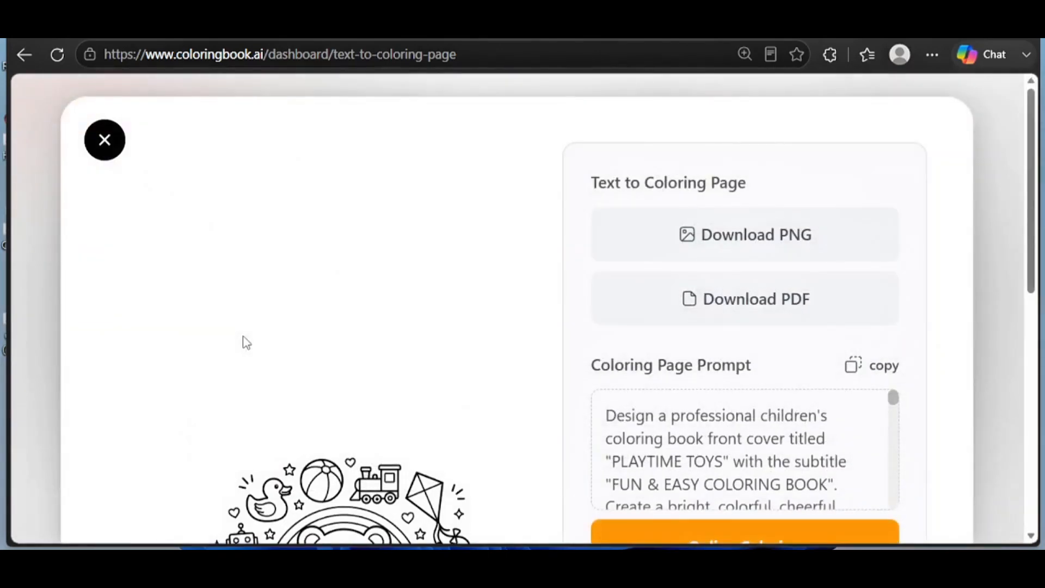
Step: Open the teddy bear cover with the Playtime Toys title and the kite beside the rainbow for online coloring
{"action": "scroll", "coordinate": [351, 391], "scroll_direction": "down", "scroll_amount": 3}
{"action": "scroll", "coordinate": [409, 395], "scroll_direction": "down", "scroll_amount": 2}
{"action": "scroll", "coordinate": [213, 276], "scroll_direction": "down", "scroll_amount": 9}
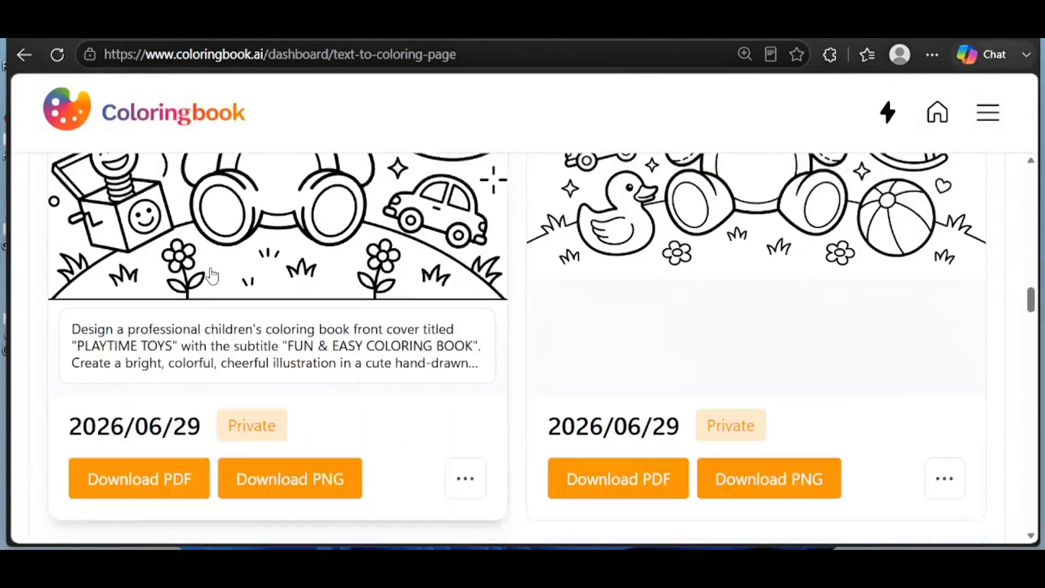
{"action": "left_click", "coordinate": [319, 353]}
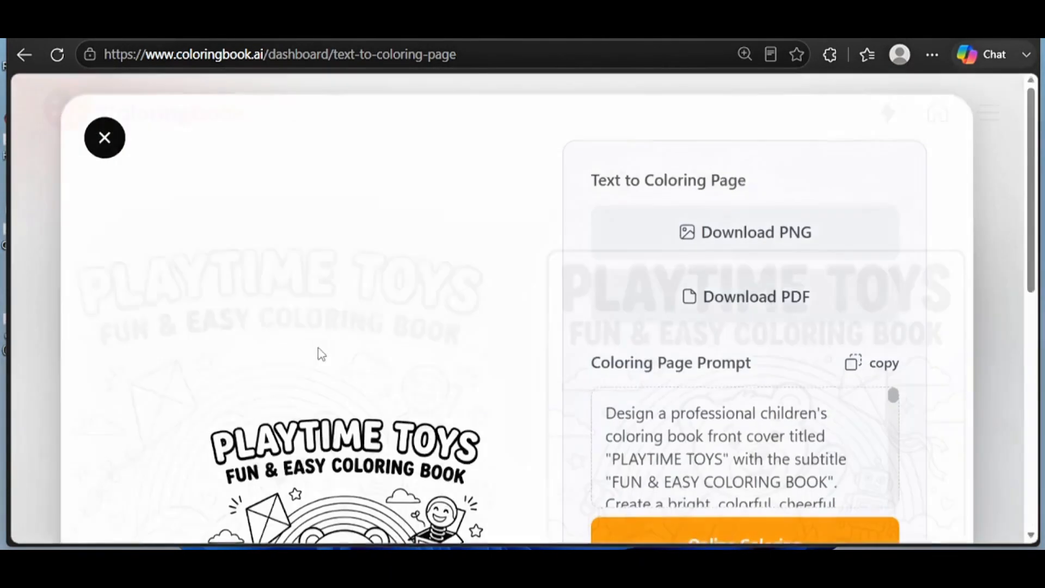
{"action": "scroll", "coordinate": [319, 354], "scroll_direction": "down", "scroll_amount": 3}
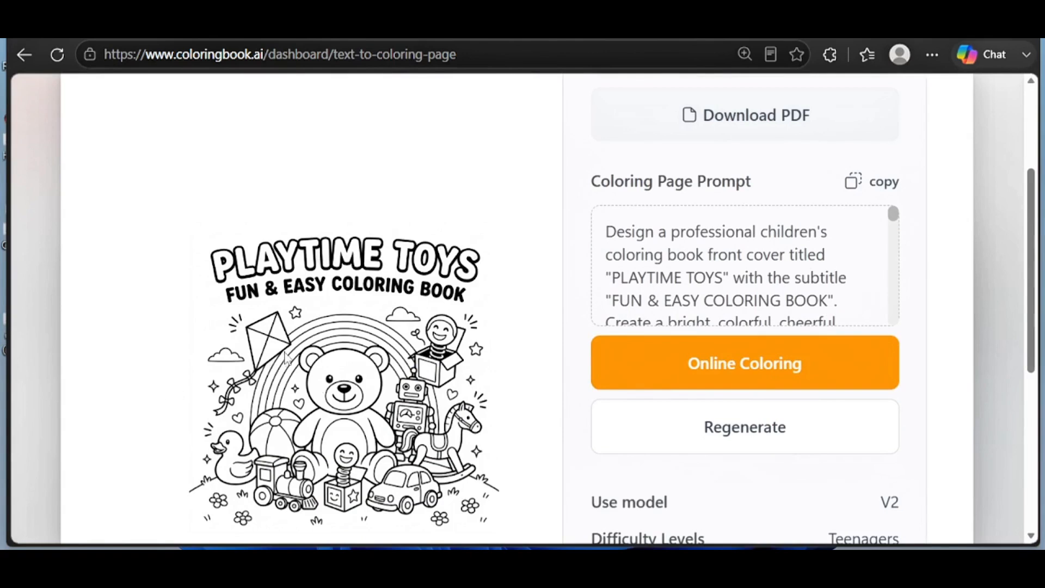
{"action": "left_click", "coordinate": [725, 369]}
{"action": "left_click", "coordinate": [90, 487]}
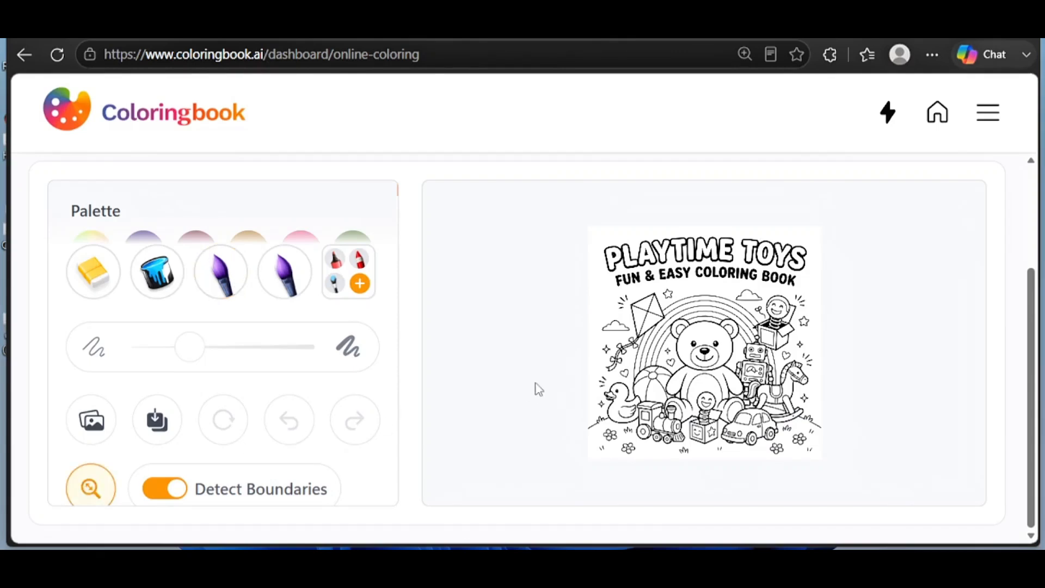
Step: Fill the P and E of PLAYTIME and the S of TOYS with dark pink using the paint bucket
{"action": "scroll", "coordinate": [696, 337], "scroll_direction": "up", "scroll_amount": 5}
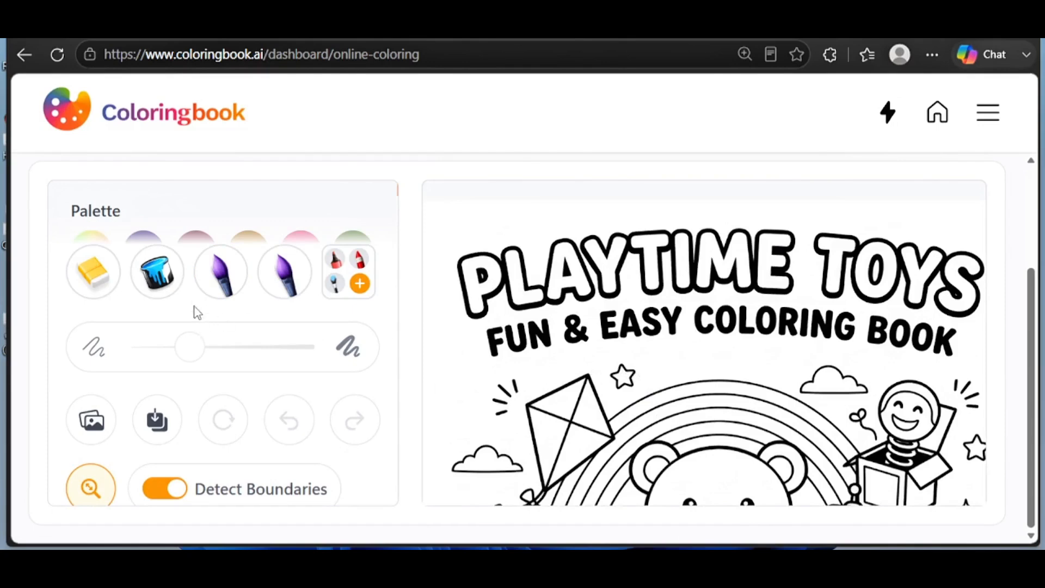
{"action": "scroll", "coordinate": [193, 319], "scroll_direction": "up", "scroll_amount": 2}
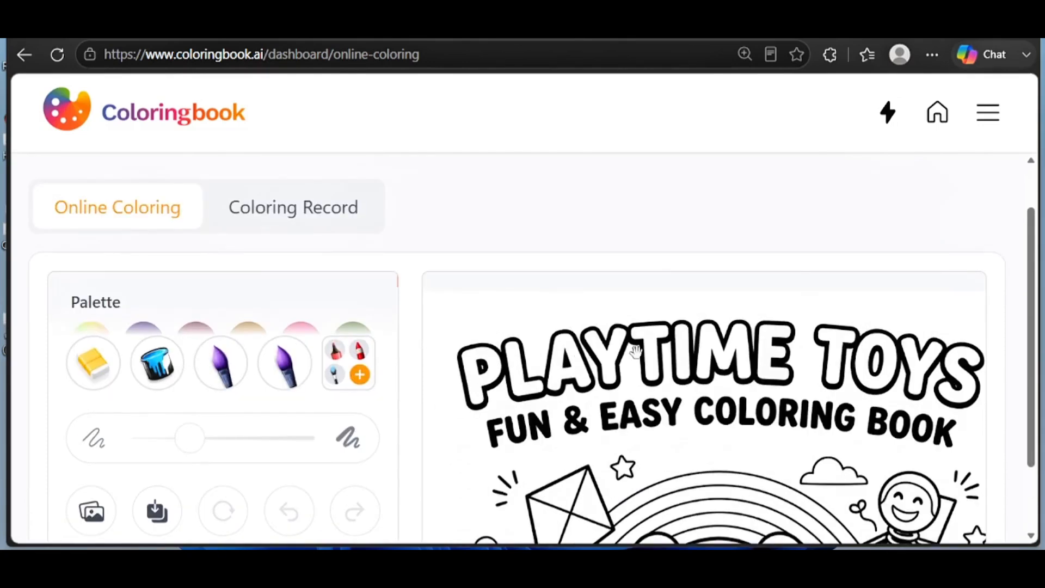
{"action": "scroll", "coordinate": [658, 357], "scroll_direction": "down", "scroll_amount": 1}
{"action": "scroll", "coordinate": [638, 229], "scroll_direction": "down", "scroll_amount": 2}
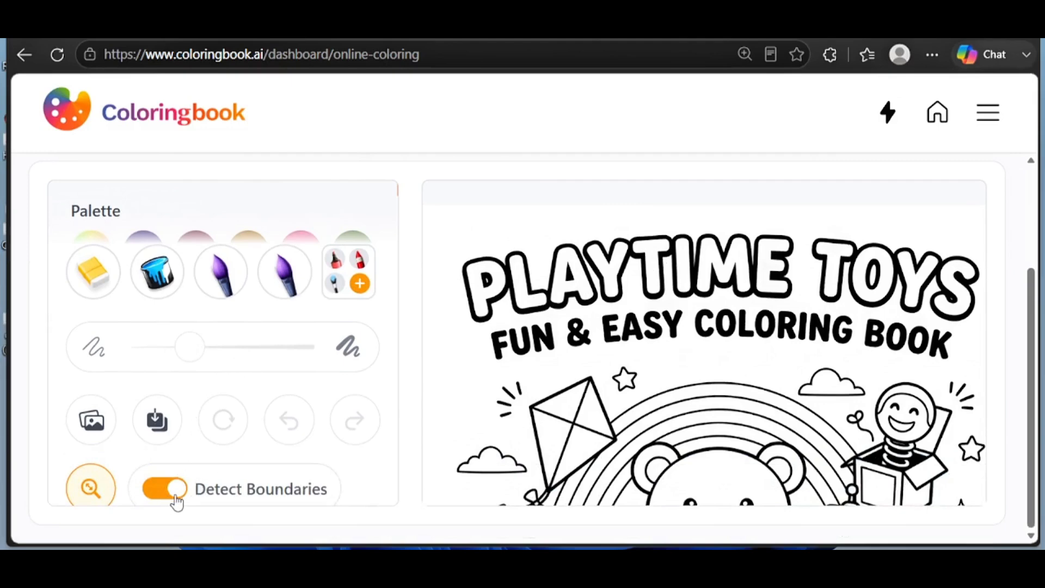
{"action": "left_click", "coordinate": [159, 282]}
{"action": "scroll", "coordinate": [236, 282], "scroll_direction": "up", "scroll_amount": 2}
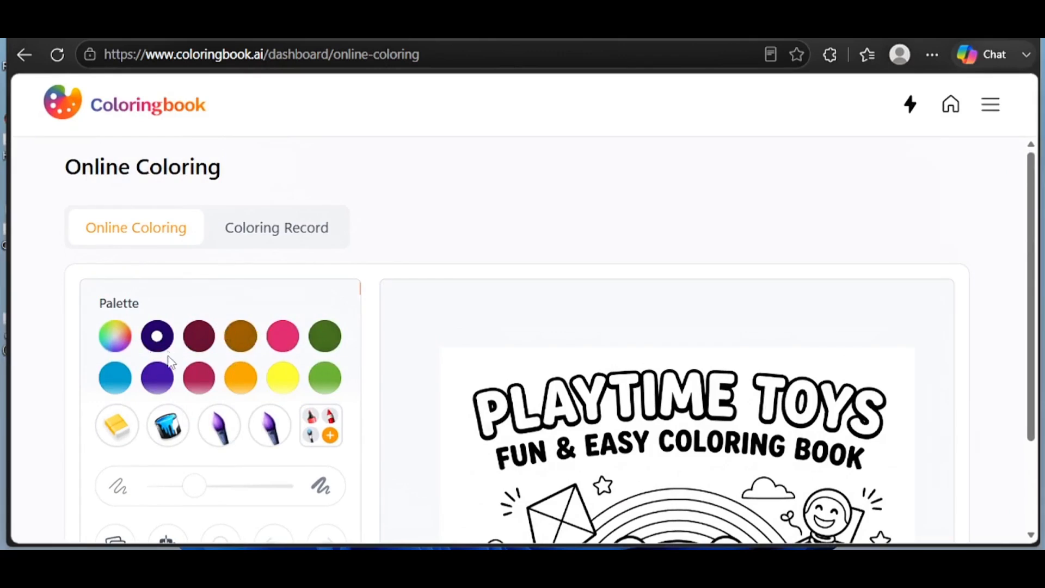
{"action": "left_click", "coordinate": [170, 445]}
{"action": "left_click", "coordinate": [287, 339]}
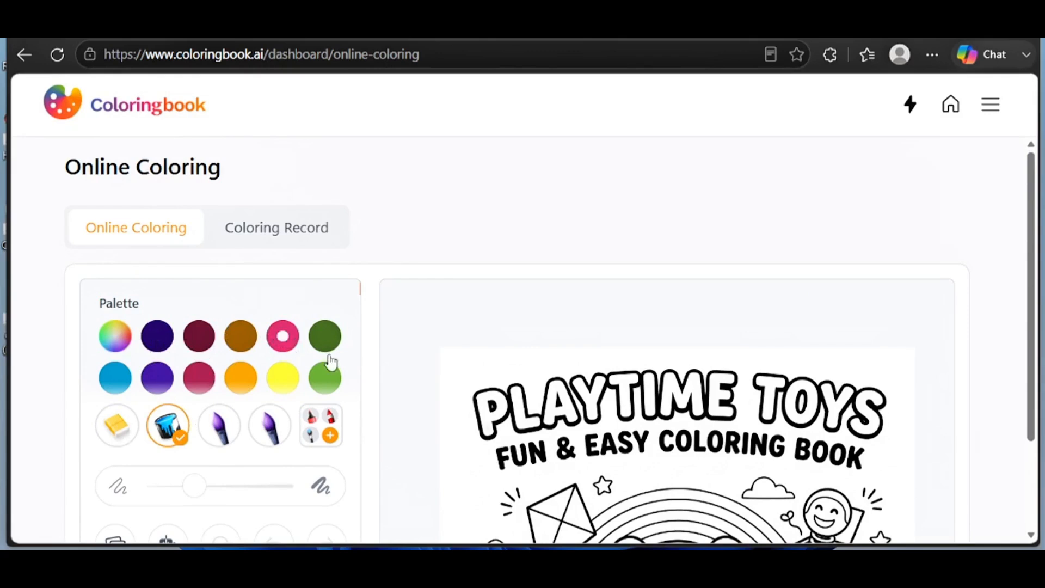
{"action": "left_click", "coordinate": [490, 402]}
{"action": "left_click", "coordinate": [723, 400]}
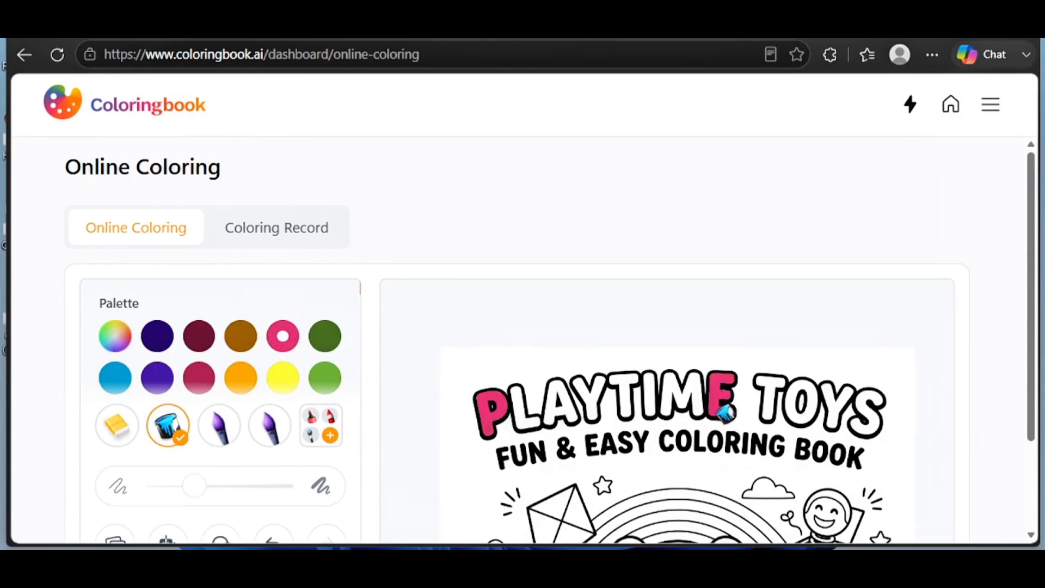
{"action": "left_click", "coordinate": [859, 404]}
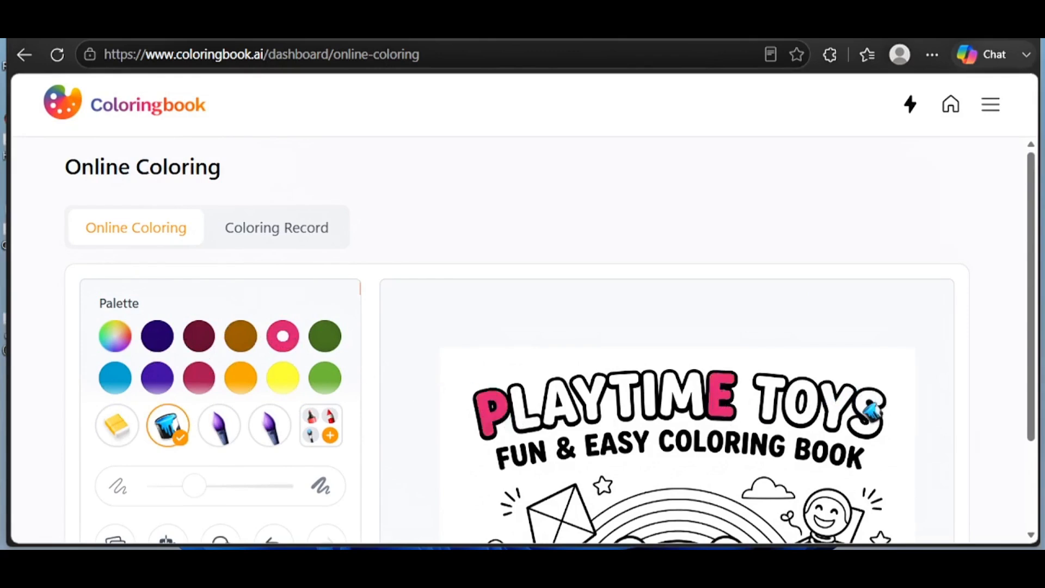
Step: Fill the T of PLAYTIME and O of TOYS green, and the A of PLAYTIME and Y of TOYS orange
{"action": "left_click", "coordinate": [327, 378]}
{"action": "left_click", "coordinate": [627, 384]}
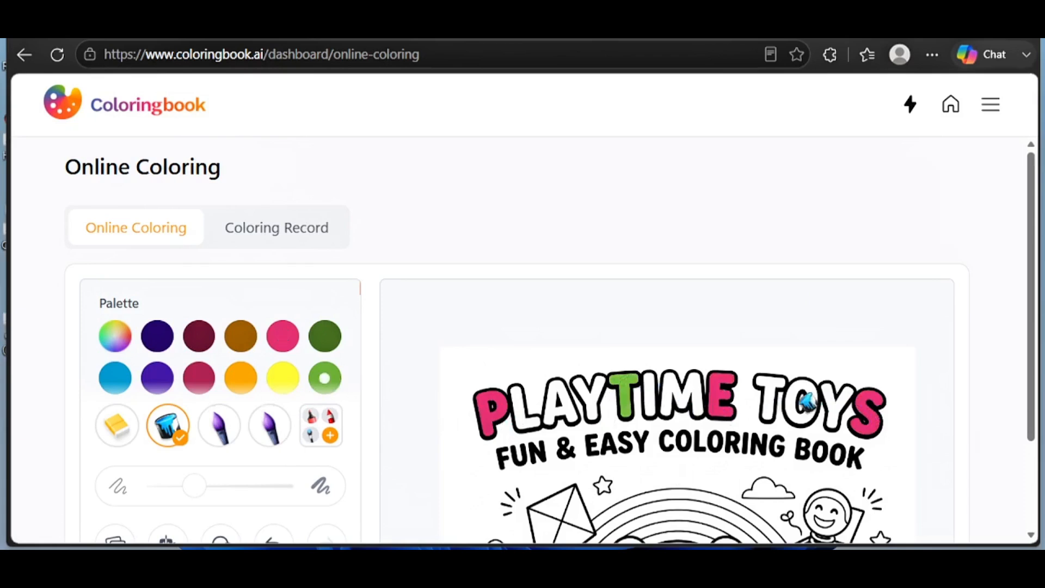
{"action": "left_click", "coordinate": [806, 403]}
{"action": "left_click", "coordinate": [240, 377]}
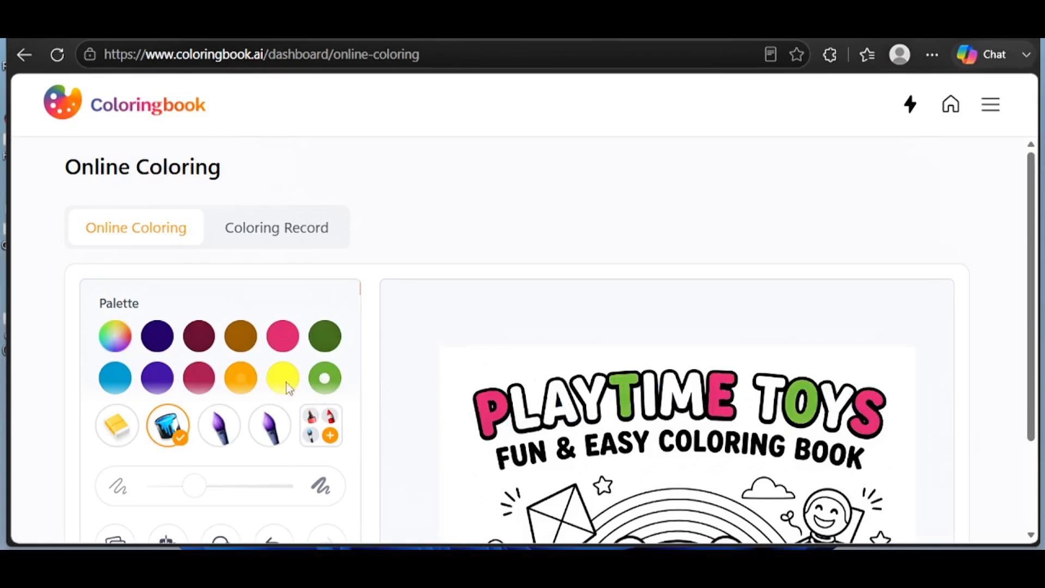
{"action": "left_click", "coordinate": [843, 400]}
{"action": "left_click", "coordinate": [569, 402]}
Step: Fill the L and M of PLAYTIME and the T of TOYS bright blue, and the Y and I of PLAYTIME light pink
{"action": "scroll", "coordinate": [110, 329], "scroll_direction": "down", "scroll_amount": 2}
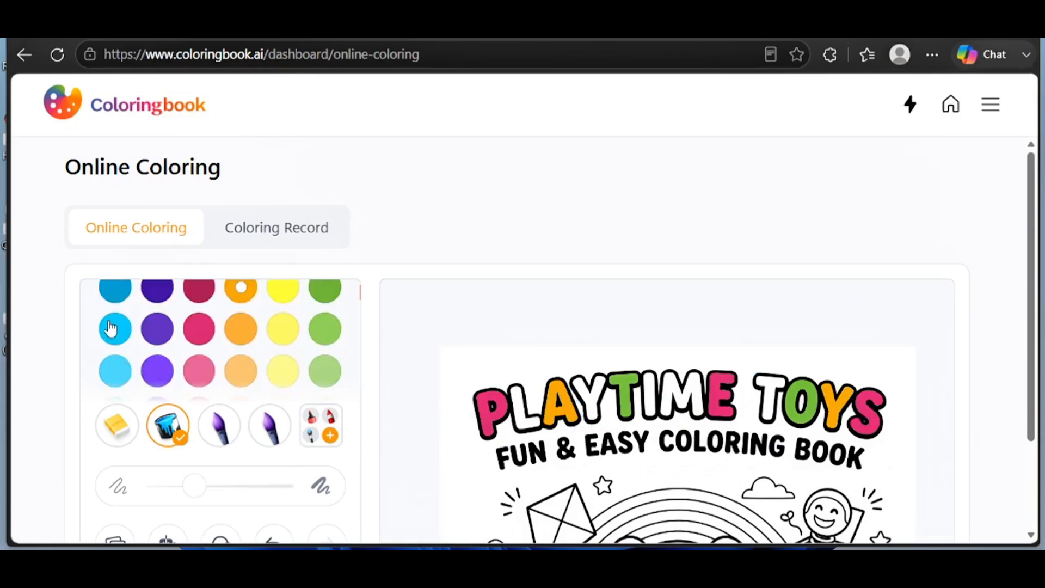
{"action": "left_click", "coordinate": [111, 329]}
{"action": "left_click", "coordinate": [771, 400]}
{"action": "left_click", "coordinate": [681, 393]}
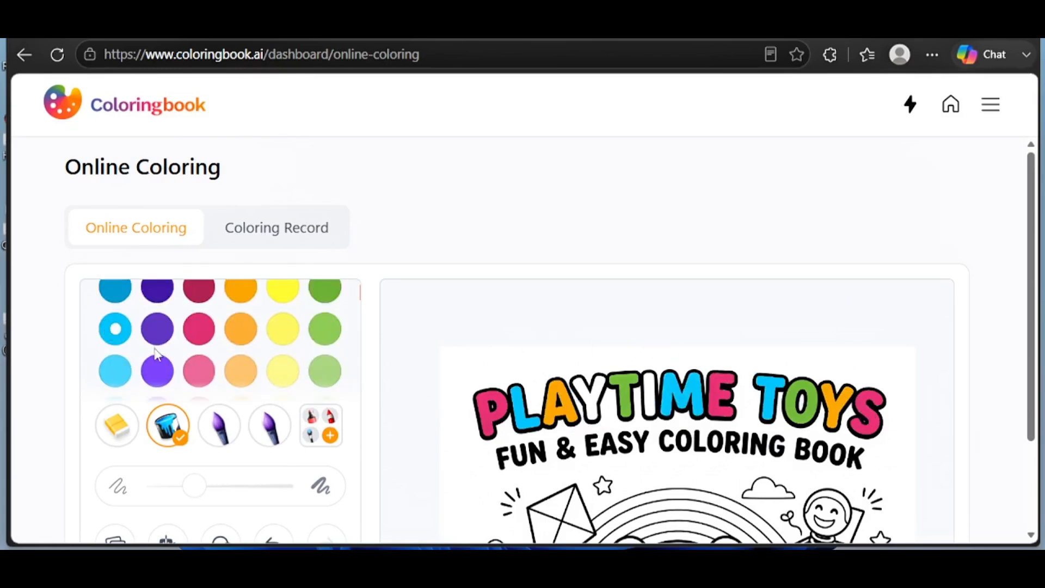
{"action": "scroll", "coordinate": [157, 354], "scroll_direction": "down", "scroll_amount": 1}
{"action": "left_click", "coordinate": [198, 319]}
{"action": "left_click", "coordinate": [592, 394]}
{"action": "left_click", "coordinate": [648, 403]}
Step: Fill the teddy bear's head, outer ears, body, arms and legs with the medium brown skin tone
{"action": "scroll", "coordinate": [680, 419], "scroll_direction": "down", "scroll_amount": 2}
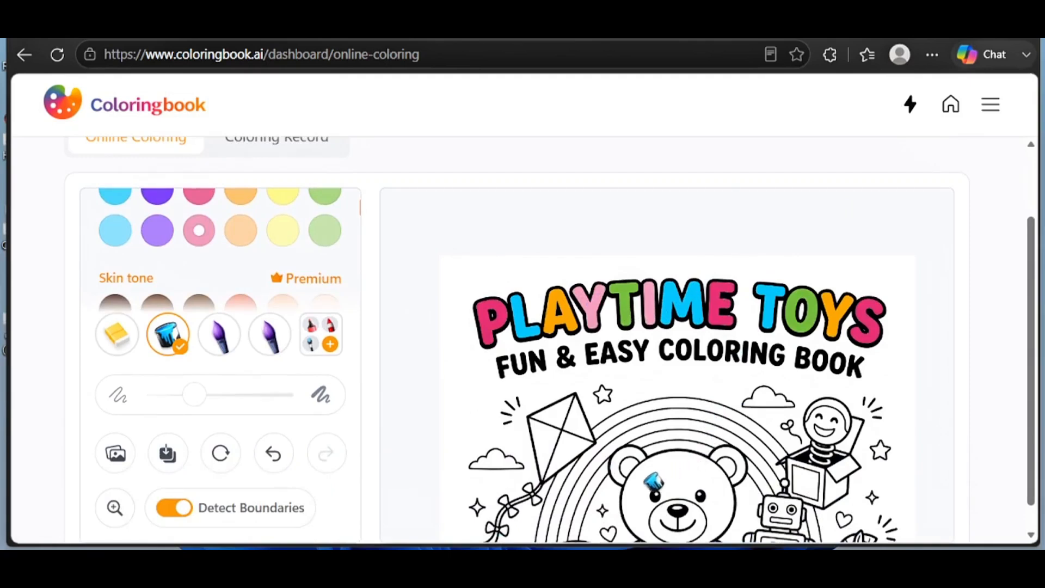
{"action": "scroll", "coordinate": [279, 382], "scroll_direction": "down", "scroll_amount": 2}
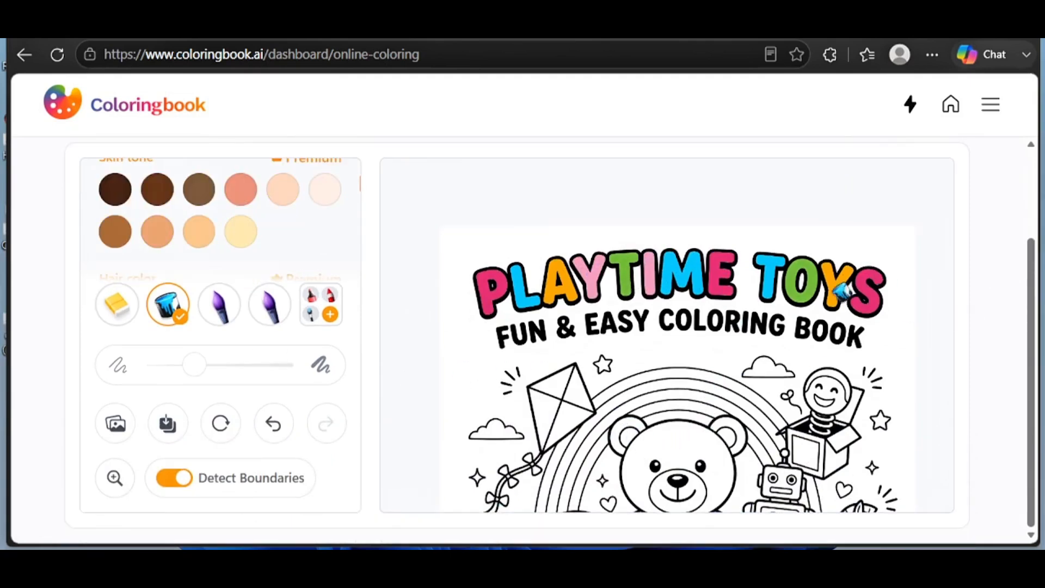
{"action": "left_click", "coordinate": [114, 478]}
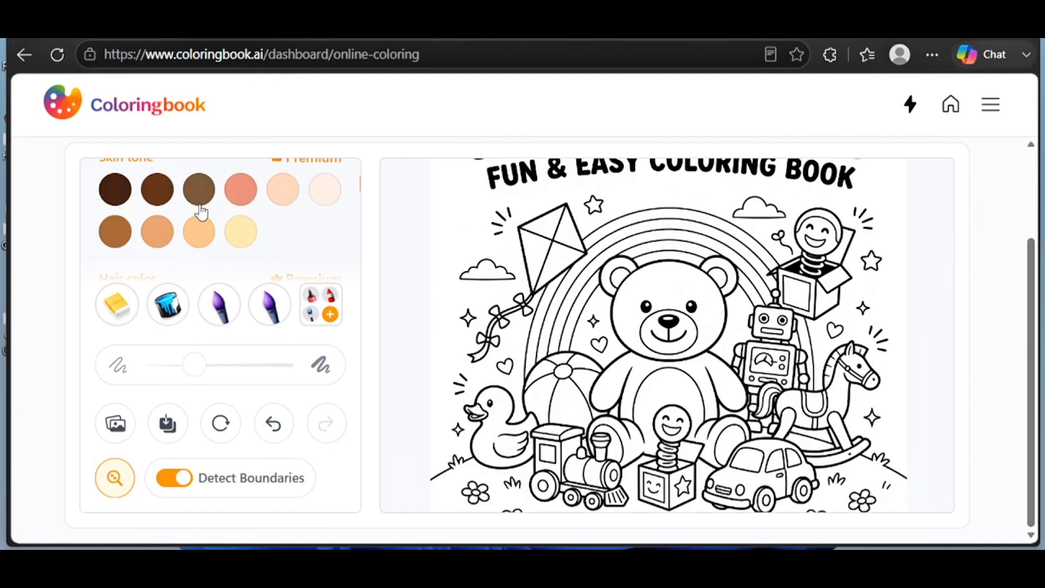
{"action": "left_click", "coordinate": [169, 313]}
{"action": "scroll", "coordinate": [205, 232], "scroll_direction": "down", "scroll_amount": 2}
{"action": "scroll", "coordinate": [117, 234], "scroll_direction": "up", "scroll_amount": 2}
{"action": "left_click", "coordinate": [115, 232]}
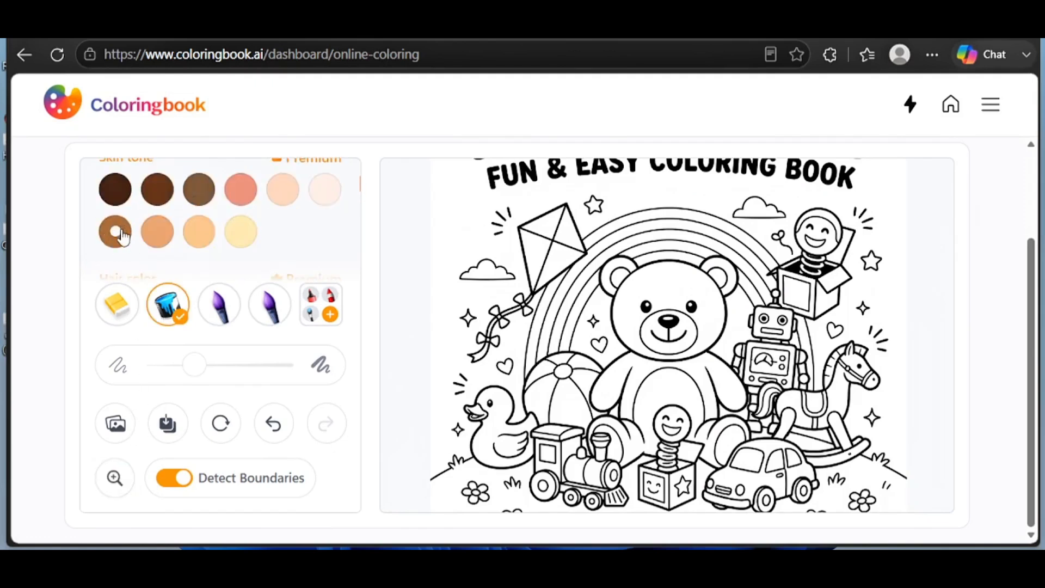
{"action": "left_click", "coordinate": [651, 284]}
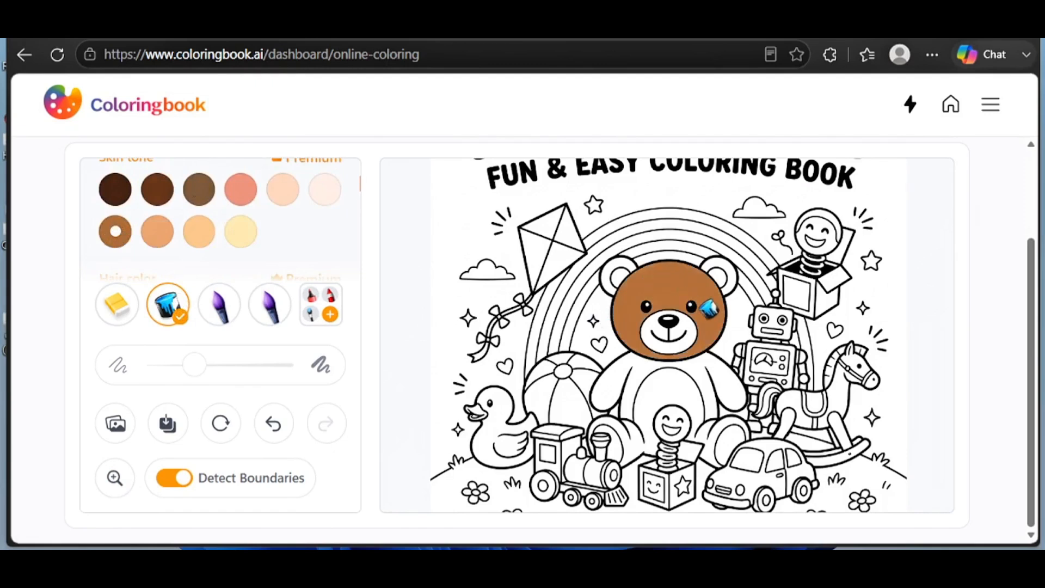
{"action": "left_click", "coordinate": [728, 272]}
{"action": "left_click", "coordinate": [614, 268]}
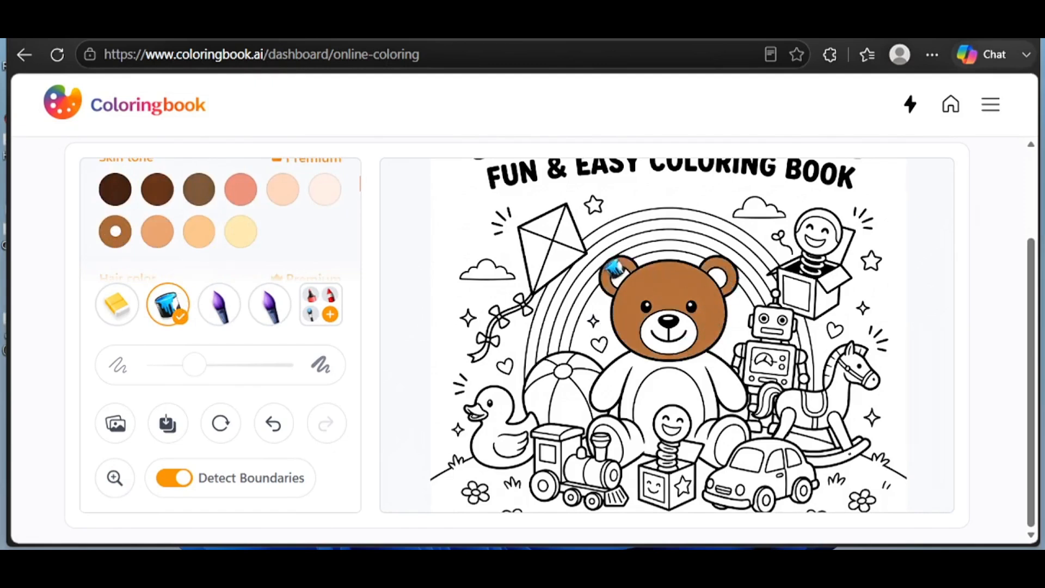
{"action": "left_click", "coordinate": [723, 427]}
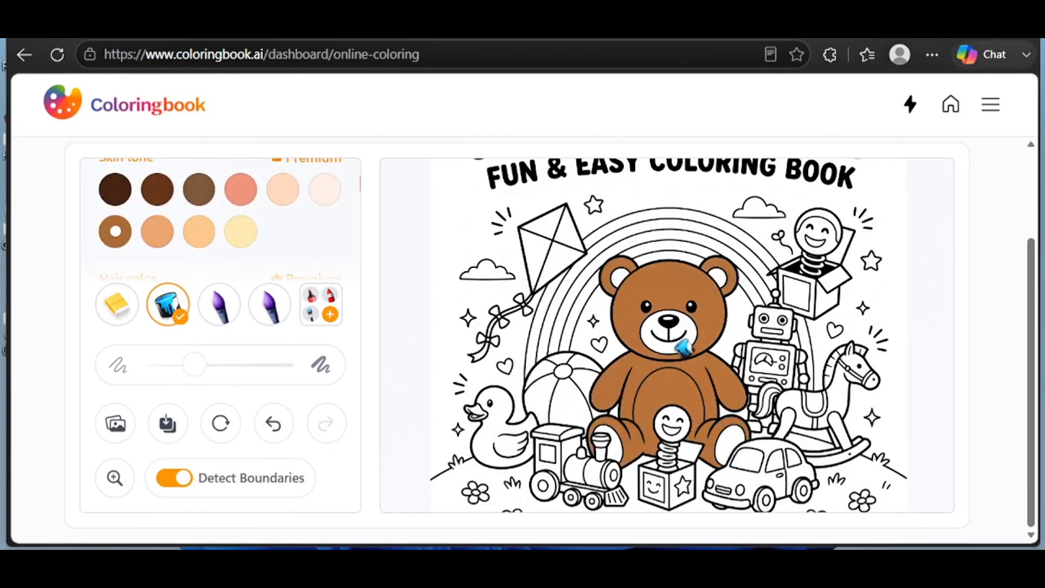
Step: Fill the teddy bear's inner ears, muzzle and foot pads with the light peach skin tone
{"action": "left_click", "coordinate": [199, 232]}
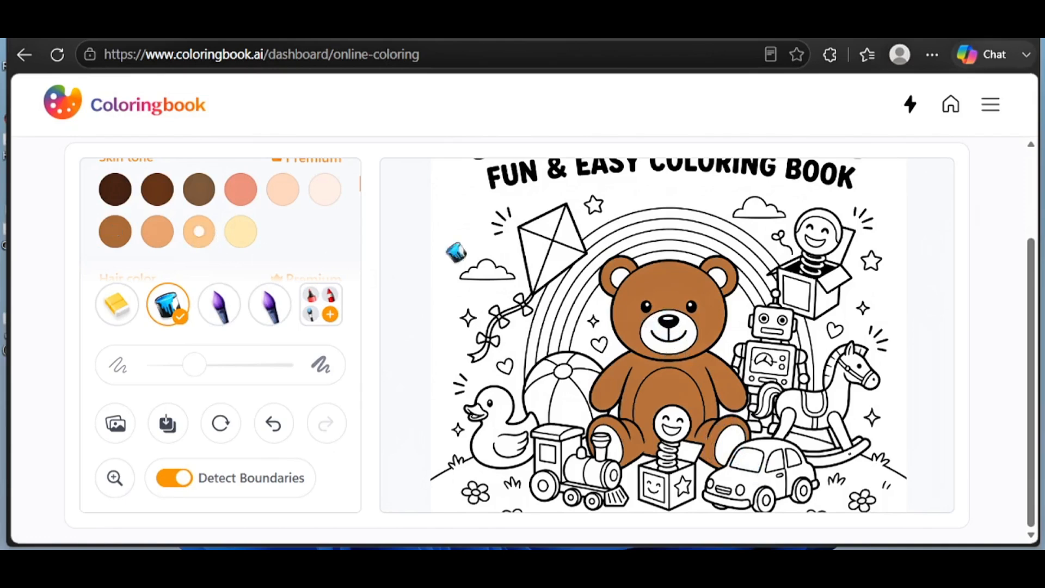
{"action": "left_click", "coordinate": [735, 439]}
{"action": "left_click", "coordinate": [615, 448]}
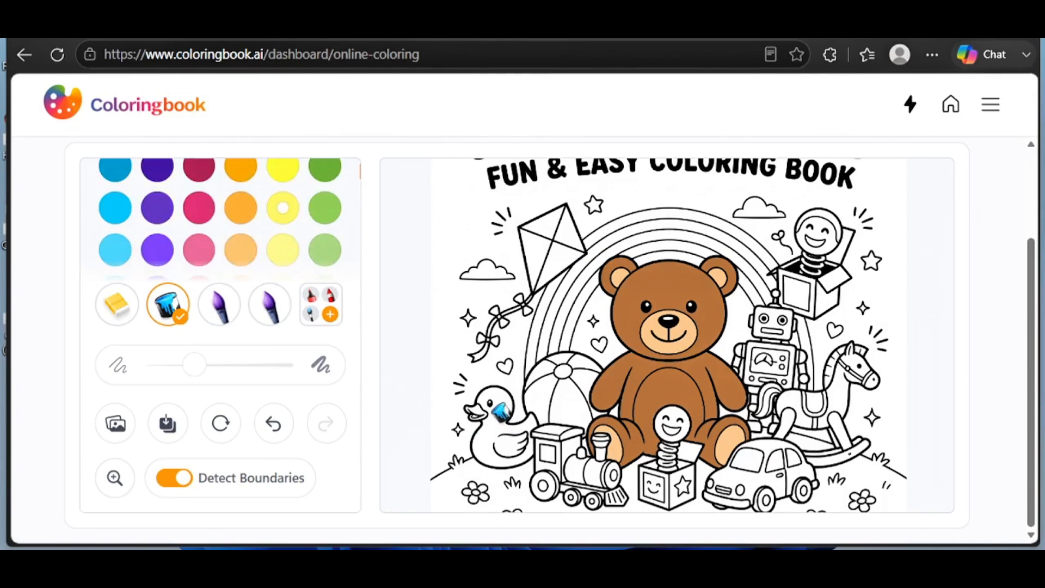
Step: Fill the duck's body yellow and the beach ball's panels in dark indigo and light pink
{"action": "left_click", "coordinate": [501, 413]}
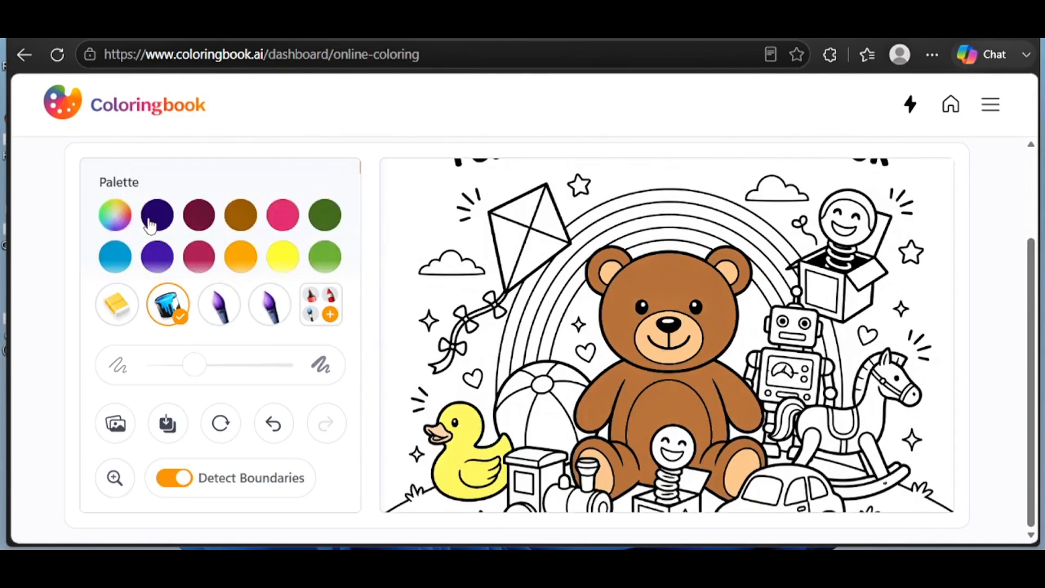
{"action": "left_click", "coordinate": [157, 215]}
{"action": "left_click", "coordinate": [559, 413]}
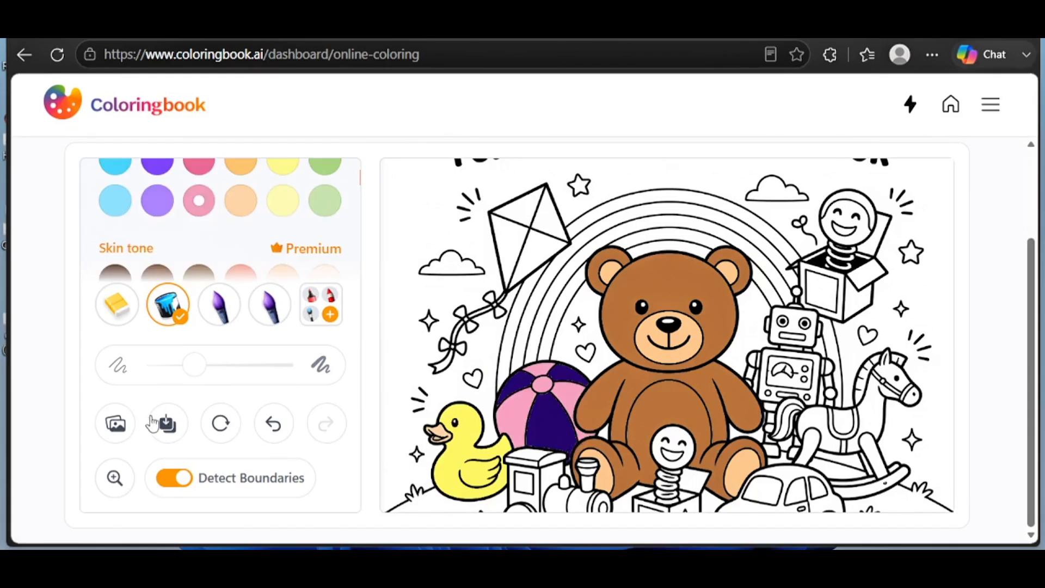
Step: Save the cover as a coloring record and reopen it from the saved records
{"action": "left_click", "coordinate": [167, 423]}
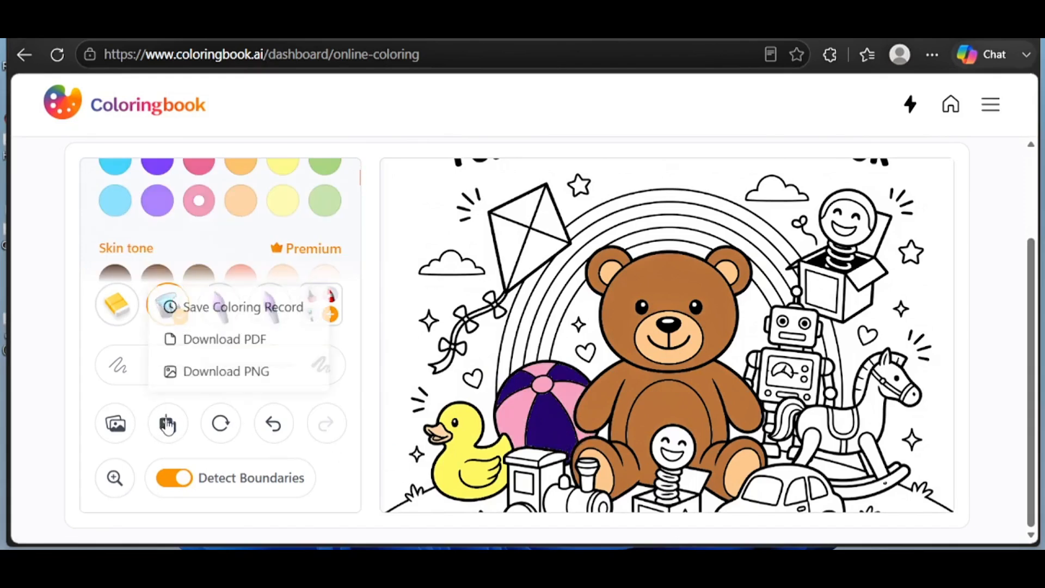
{"action": "left_click", "coordinate": [224, 309]}
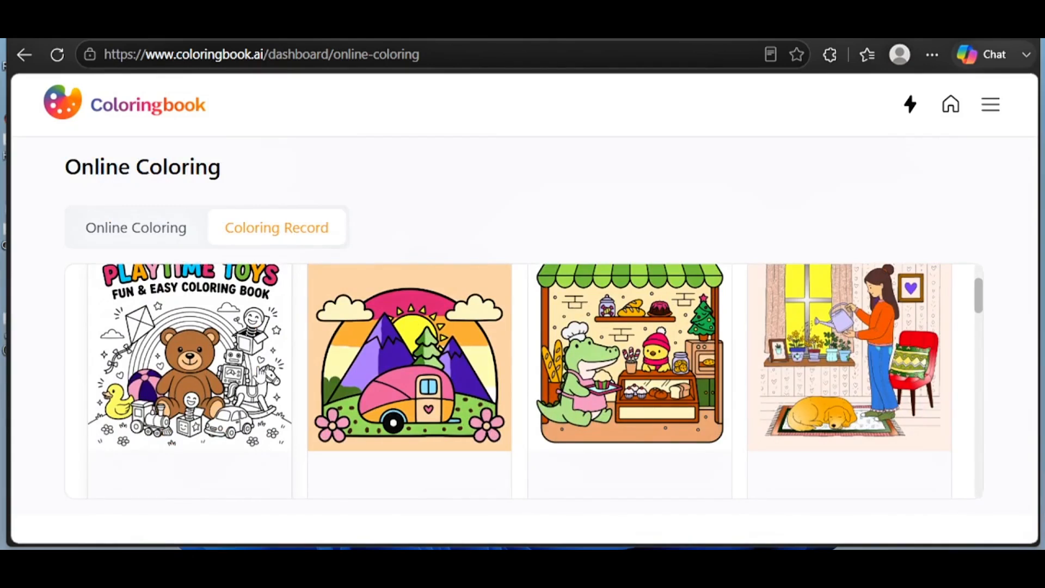
{"action": "scroll", "coordinate": [187, 399], "scroll_direction": "up", "scroll_amount": 2}
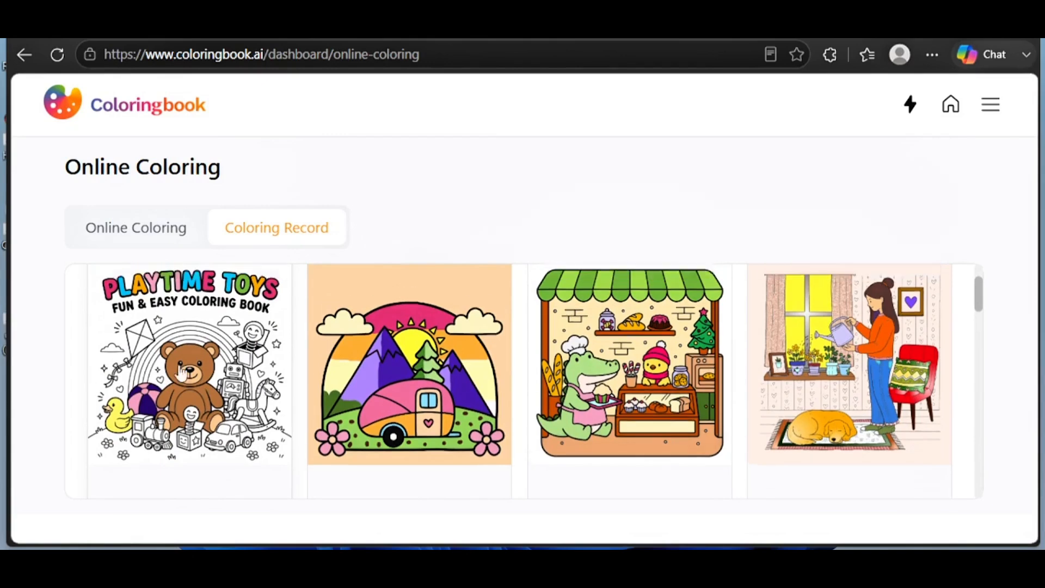
{"action": "left_click", "coordinate": [186, 399]}
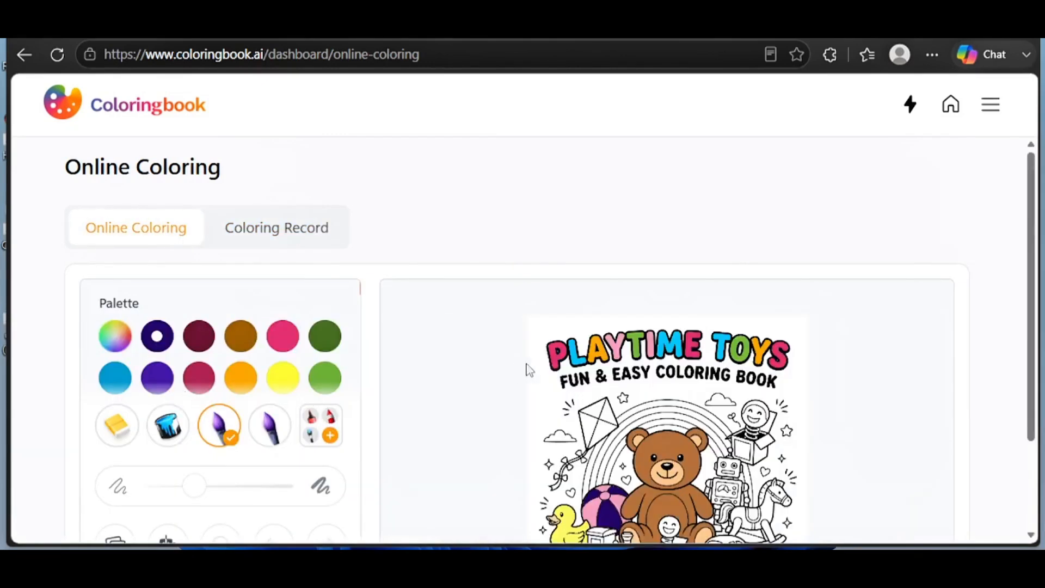
Step: Fill the two stars beside the kite and the jack-in-the-box with light purple
{"action": "scroll", "coordinate": [631, 348], "scroll_direction": "down", "scroll_amount": 2}
{"action": "left_click", "coordinate": [115, 479]}
{"action": "scroll", "coordinate": [667, 335], "scroll_direction": "up", "scroll_amount": 5}
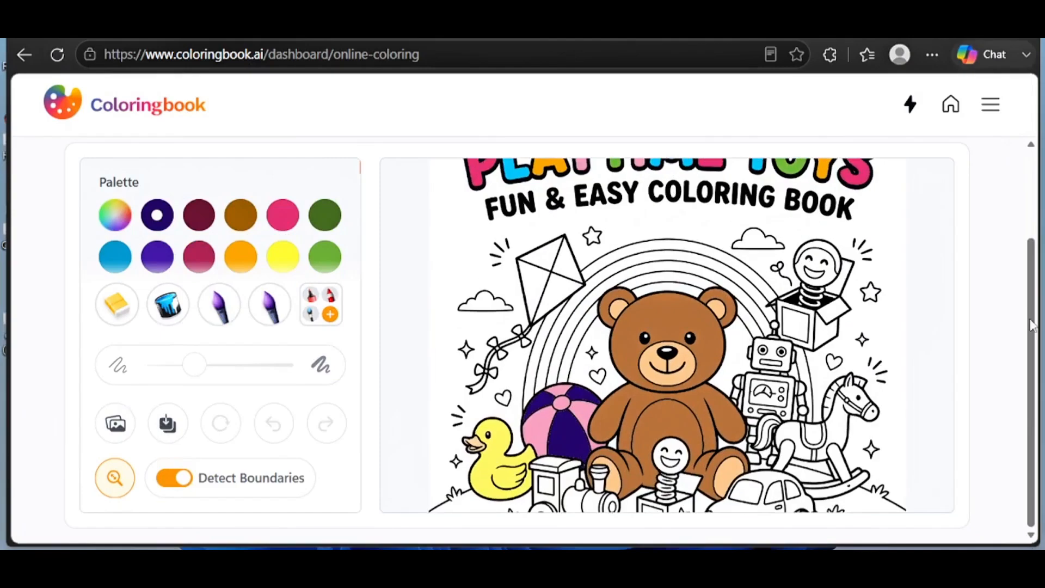
{"action": "scroll", "coordinate": [215, 261], "scroll_direction": "up", "scroll_amount": 1}
{"action": "scroll", "coordinate": [214, 261], "scroll_direction": "down", "scroll_amount": 4}
{"action": "left_click", "coordinate": [168, 334]}
{"action": "scroll", "coordinate": [251, 247], "scroll_direction": "down", "scroll_amount": 5}
{"action": "left_click", "coordinate": [572, 240]}
{"action": "left_click", "coordinate": [926, 315]}
{"action": "scroll", "coordinate": [925, 317], "scroll_direction": "down", "scroll_amount": 1}
Step: Fill the three hearts red and the toy train's cab and boiler with bright pinkish red
{"action": "left_click", "coordinate": [115, 478]}
{"action": "scroll", "coordinate": [667, 335], "scroll_direction": "down", "scroll_amount": 2}
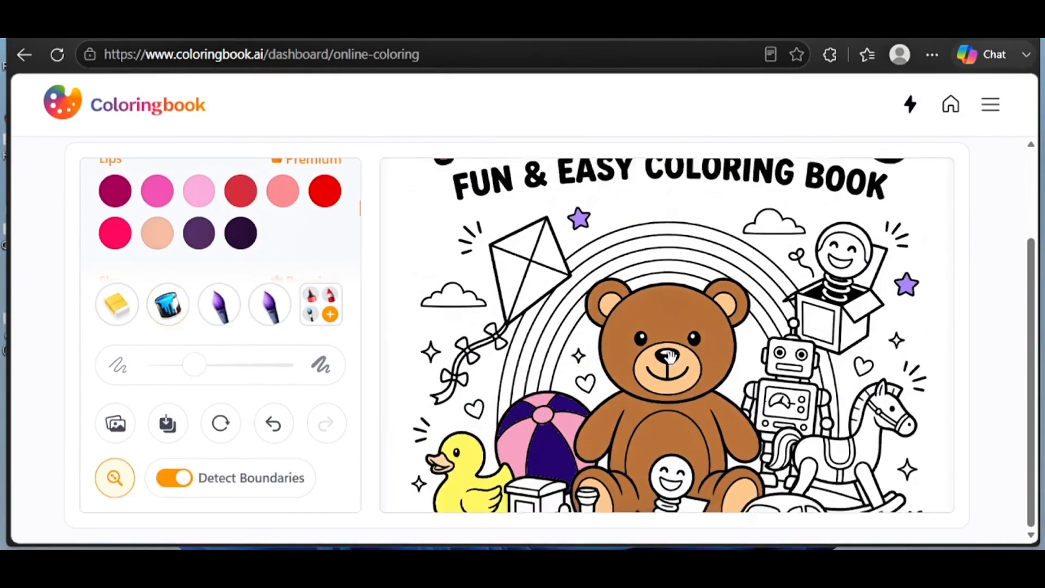
{"action": "left_click", "coordinate": [168, 304]}
{"action": "left_click", "coordinate": [325, 191]}
{"action": "left_click", "coordinate": [168, 304]}
{"action": "left_click", "coordinate": [115, 233]}
{"action": "left_click", "coordinate": [597, 436]}
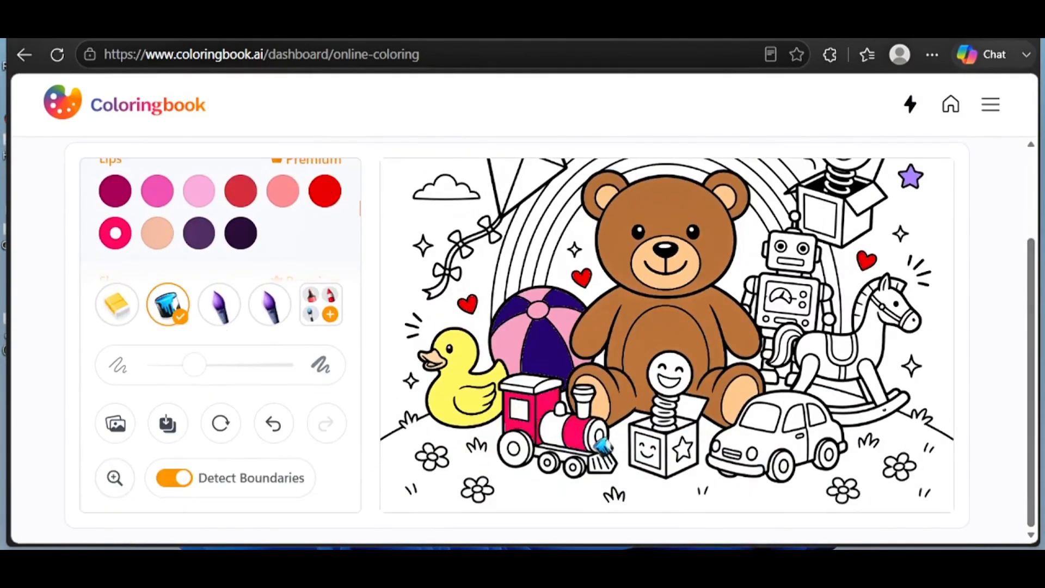
Step: Fill the toy train's wheels with near-black and undo the last fill
{"action": "left_click", "coordinate": [115, 478]}
{"action": "scroll", "coordinate": [560, 463], "scroll_direction": "up", "scroll_amount": 2}
{"action": "scroll", "coordinate": [221, 234], "scroll_direction": "up", "scroll_amount": 1}
{"action": "left_click", "coordinate": [241, 202]}
{"action": "left_click", "coordinate": [115, 478]}
{"action": "left_click_drag", "start_coordinate": [514, 419], "coordinate": [519, 285]}
{"action": "left_click", "coordinate": [168, 304]}
{"action": "left_click", "coordinate": [494, 377]}
{"action": "left_click", "coordinate": [536, 403]}
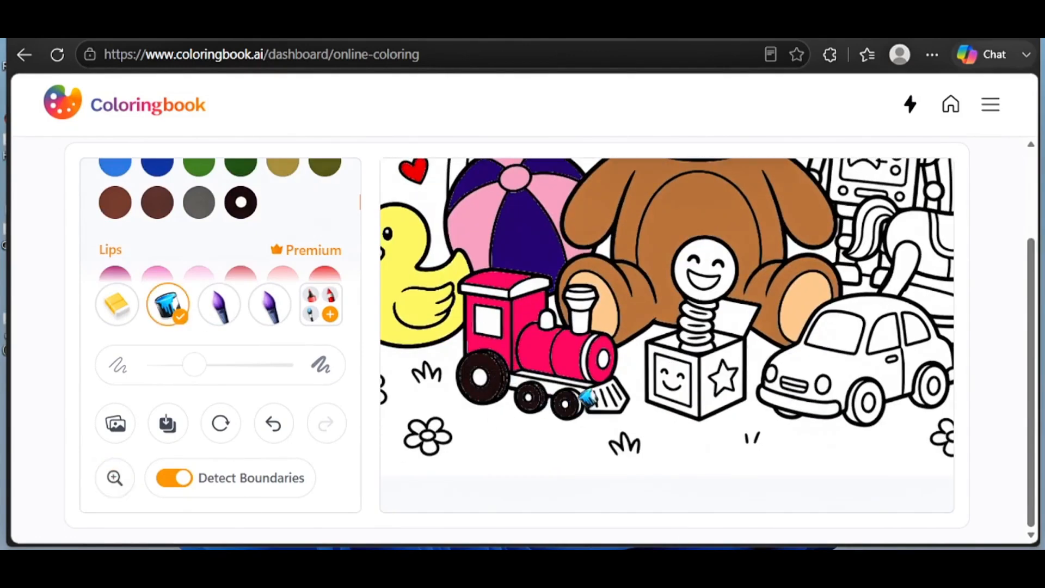
{"action": "left_click", "coordinate": [273, 423]}
Step: Fill the train's roof, chimney, undercarriage and front grille gray, and its cab window and small dome light blue
{"action": "left_click", "coordinate": [157, 201]}
{"action": "left_click", "coordinate": [199, 202]}
{"action": "left_click", "coordinate": [547, 381]}
{"action": "left_click", "coordinate": [528, 289]}
{"action": "scroll", "coordinate": [220, 234], "scroll_direction": "down", "scroll_amount": 5}
{"action": "left_click", "coordinate": [240, 174]}
{"action": "left_click", "coordinate": [489, 321]}
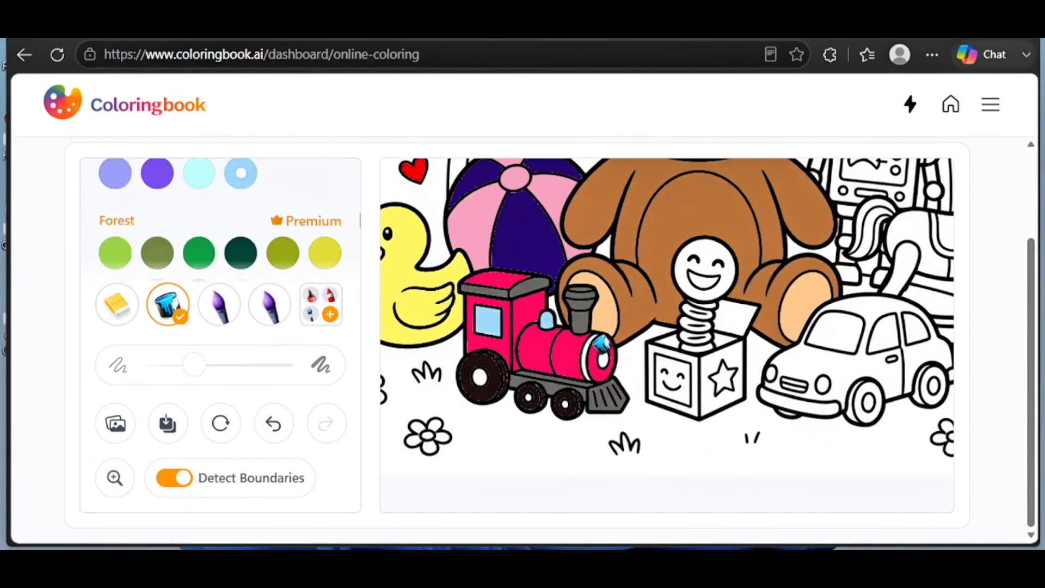
Step: Fill the train's front ring light blue, the toy car's body red, and the car's windows pale aqua
{"action": "scroll", "coordinate": [220, 234], "scroll_direction": "up", "scroll_amount": 5}
{"action": "left_click", "coordinate": [325, 191]}
{"action": "left_click", "coordinate": [795, 356]}
{"action": "left_click", "coordinate": [835, 333]}
Step: Fill the toy car's tires and the train's wheels with the metallic dark gray from the Mineral sheen palette
{"action": "scroll", "coordinate": [135, 227], "scroll_direction": "down", "scroll_amount": 5}
{"action": "left_click", "coordinate": [115, 245]}
{"action": "left_click", "coordinate": [853, 406]}
{"action": "left_click", "coordinate": [918, 388]}
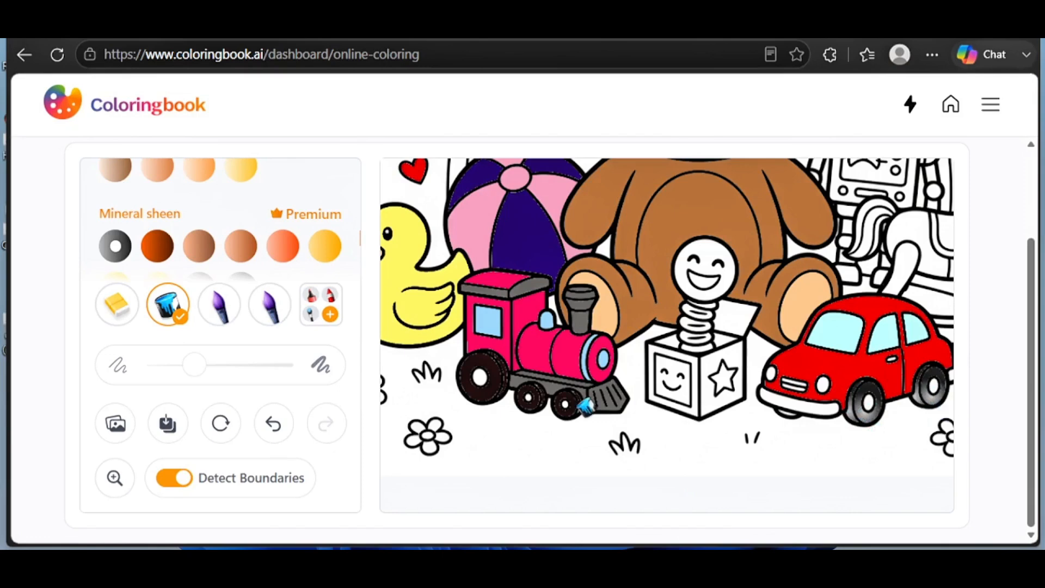
{"action": "left_click", "coordinate": [578, 409]}
{"action": "left_click", "coordinate": [537, 405]}
{"action": "left_click", "coordinate": [500, 381]}
Step: Fill the toy car's headlights gold, its bumper gray, and its door handle dark purple
{"action": "scroll", "coordinate": [206, 235], "scroll_direction": "up", "scroll_amount": 2}
{"action": "left_click", "coordinate": [241, 256]}
{"action": "left_click", "coordinate": [823, 384]}
{"action": "left_click", "coordinate": [241, 226]}
{"action": "scroll", "coordinate": [241, 229], "scroll_direction": "up", "scroll_amount": 4}
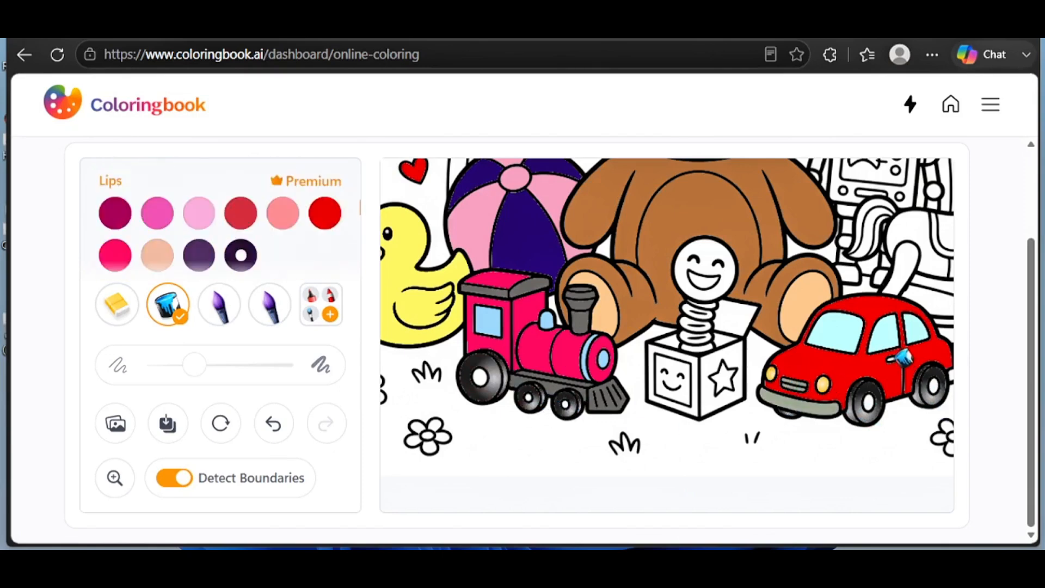
{"action": "left_click", "coordinate": [891, 359]}
Step: Fill the jack-in-the-box's sides red, its lid and face panel pale yellow, and its spring gray
{"action": "left_click", "coordinate": [241, 219]}
{"action": "left_click", "coordinate": [732, 351]}
{"action": "scroll", "coordinate": [133, 206], "scroll_direction": "up", "scroll_amount": 3}
{"action": "left_click", "coordinate": [157, 193]}
{"action": "left_click", "coordinate": [739, 321]}
{"action": "left_click", "coordinate": [673, 375]}
{"action": "left_click", "coordinate": [241, 193]}
{"action": "left_click", "coordinate": [697, 326]}
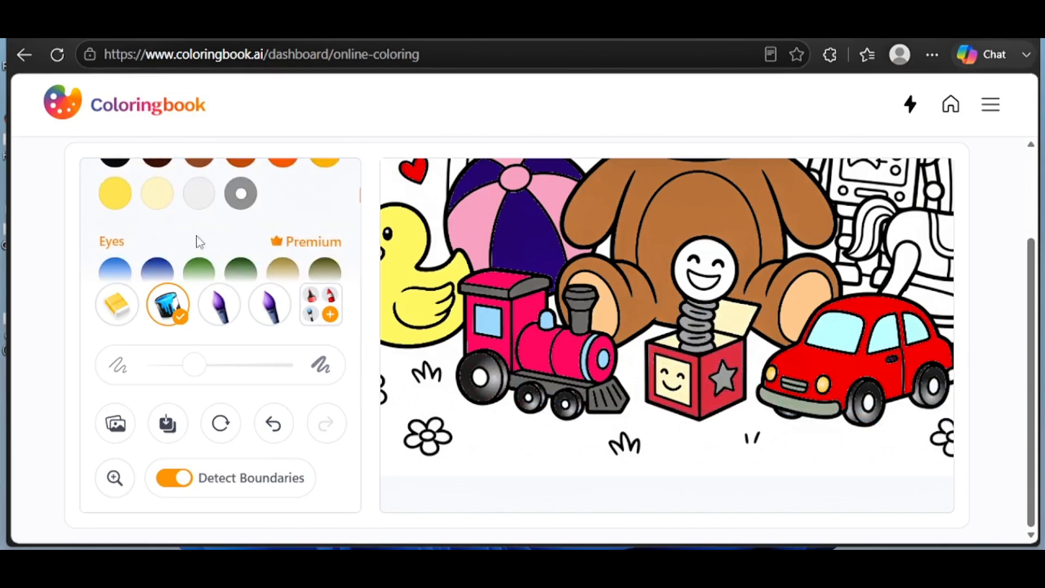
Step: Fill the star on the box blue and the jack's head peach
{"action": "left_click", "coordinate": [722, 377]}
{"action": "scroll", "coordinate": [199, 240], "scroll_direction": "down", "scroll_amount": 3}
{"action": "left_click", "coordinate": [704, 252]}
Step: Save the coloring record and download the finished Playtime Toys cover from the saved records as a PNG
{"action": "left_click", "coordinate": [168, 423]}
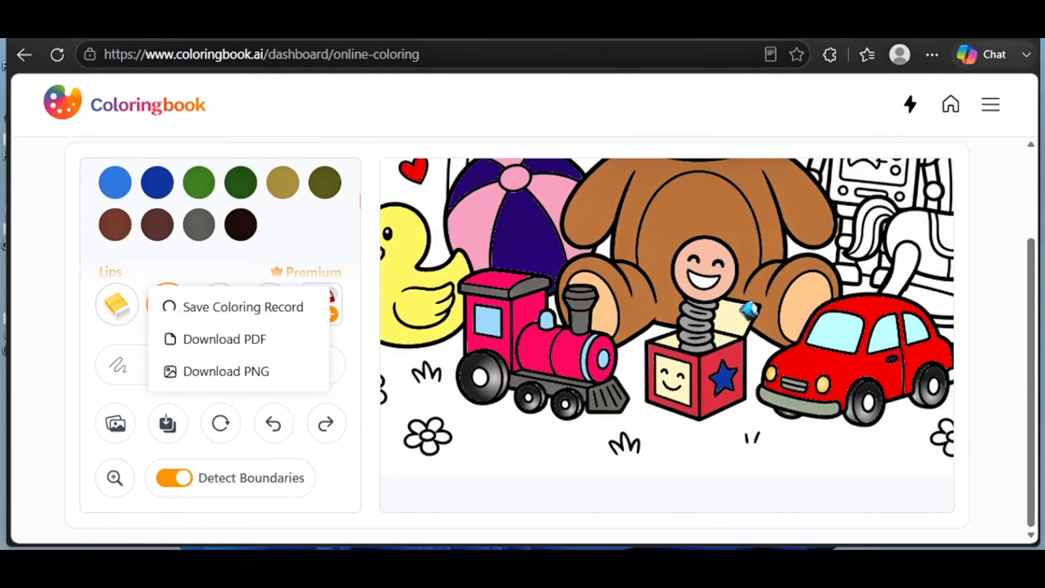
{"action": "left_click", "coordinate": [229, 307]}
{"action": "left_click", "coordinate": [115, 478]}
{"action": "scroll", "coordinate": [567, 444], "scroll_direction": "up", "scroll_amount": 5}
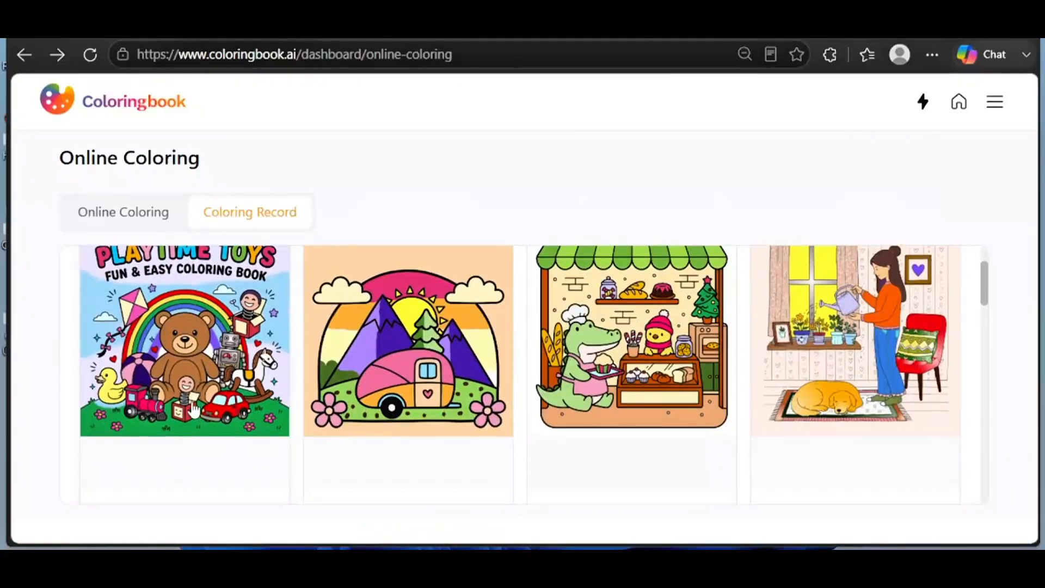
{"action": "scroll", "coordinate": [199, 407], "scroll_direction": "up", "scroll_amount": 2}
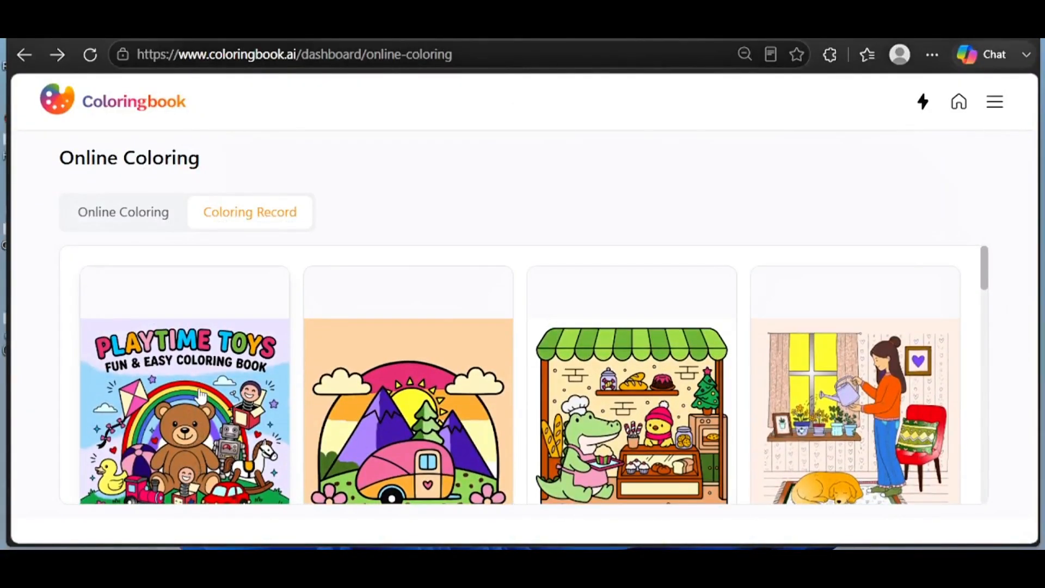
{"action": "scroll", "coordinate": [202, 402], "scroll_direction": "down", "scroll_amount": 5}
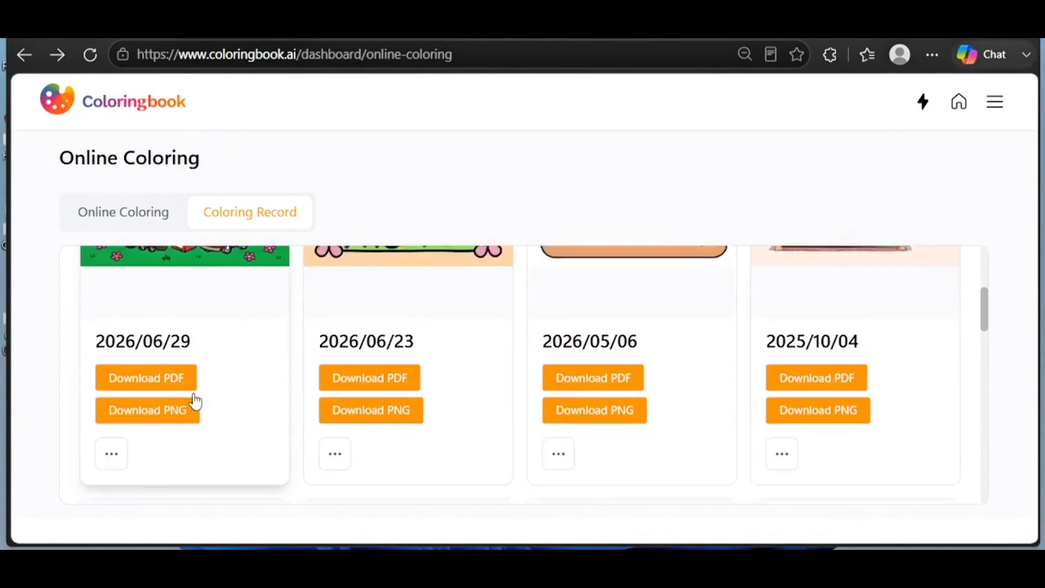
{"action": "left_click", "coordinate": [154, 405]}
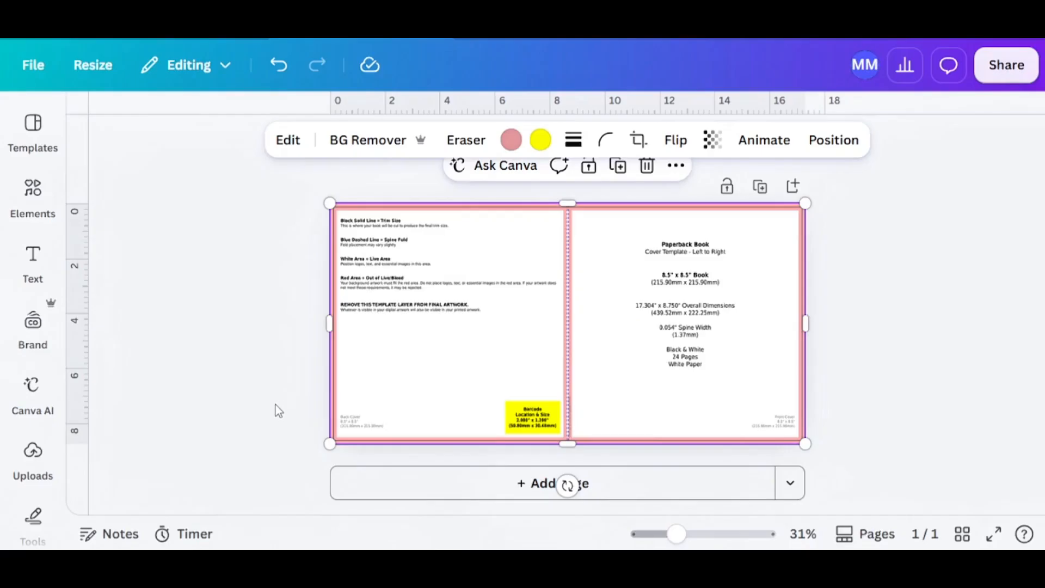
Step: Switch to the Canva cover design and place the uploaded Playtime Toys artwork over the front cover half
{"action": "left_click", "coordinate": [34, 458]}
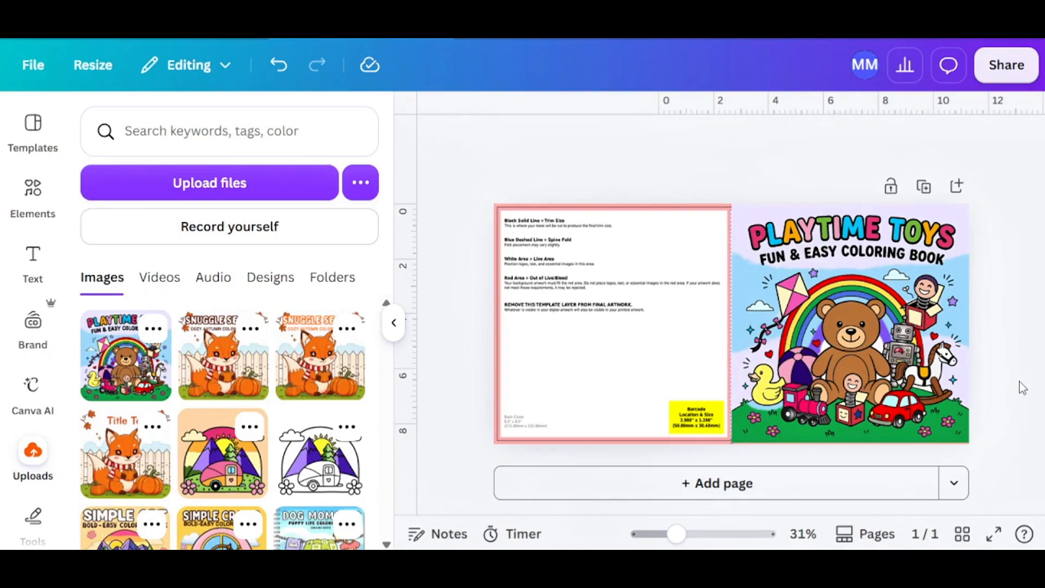
Step: Add a square shape, stretch it over the back cover and spine, and send it behind the front cover artwork
{"action": "left_click", "coordinate": [33, 196]}
{"action": "scroll", "coordinate": [174, 387], "scroll_direction": "down", "scroll_amount": 3}
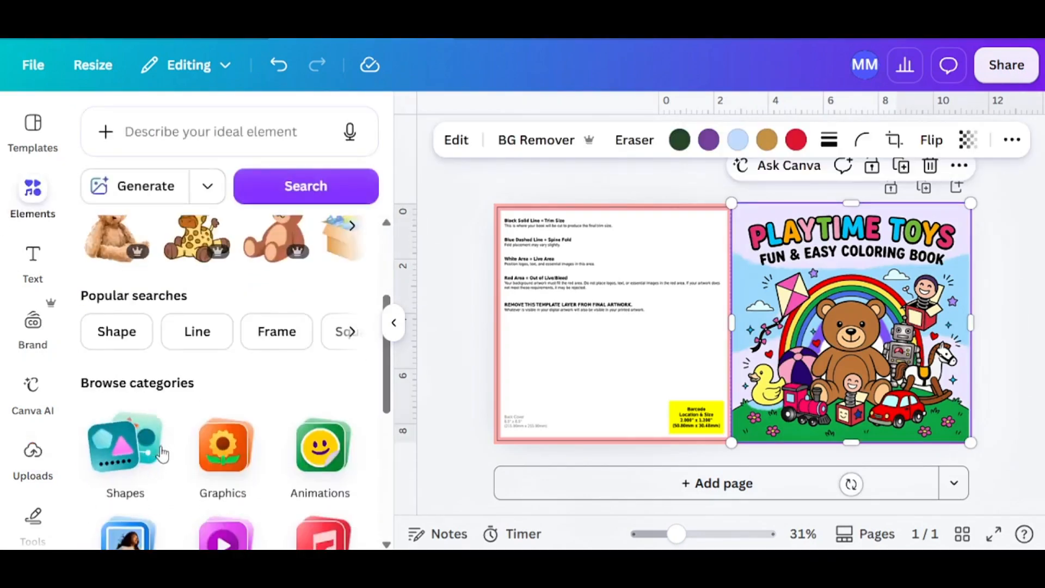
{"action": "left_click", "coordinate": [124, 441]}
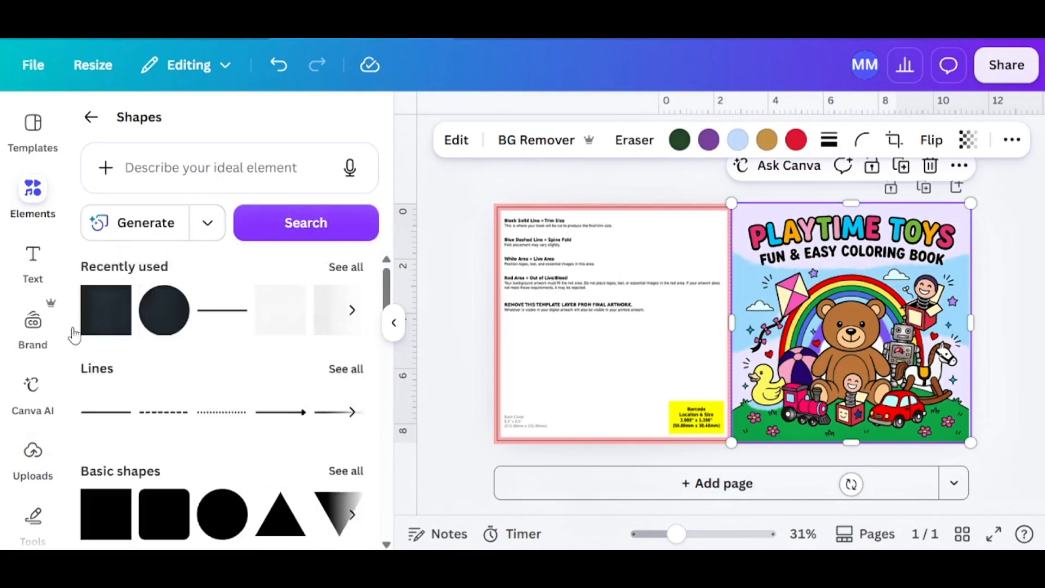
{"action": "left_click_drag", "start_coordinate": [106, 310], "coordinate": [527, 226]}
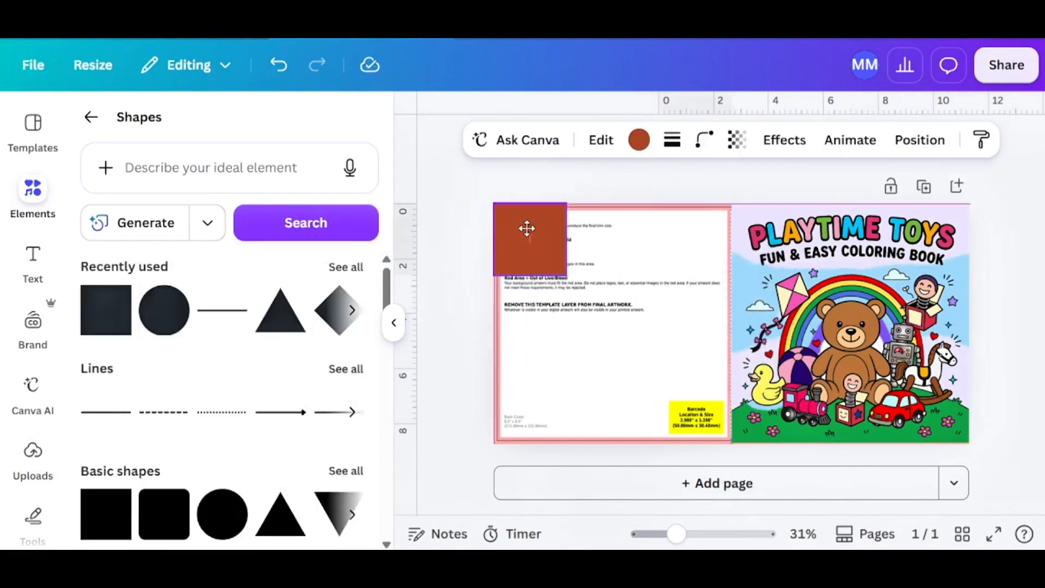
{"action": "left_click_drag", "start_coordinate": [568, 275], "coordinate": [736, 438]}
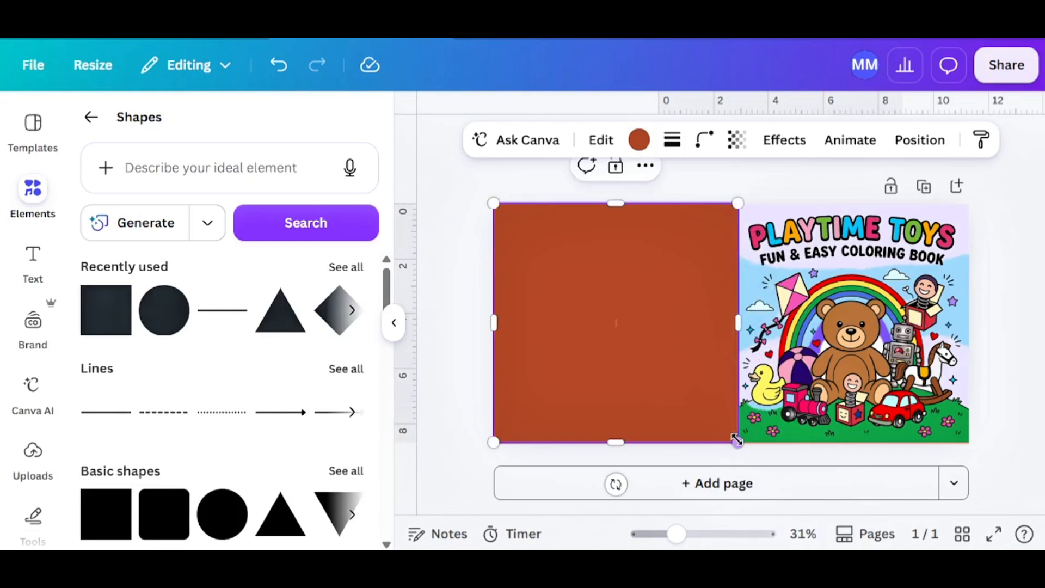
{"action": "left_click", "coordinate": [919, 140]}
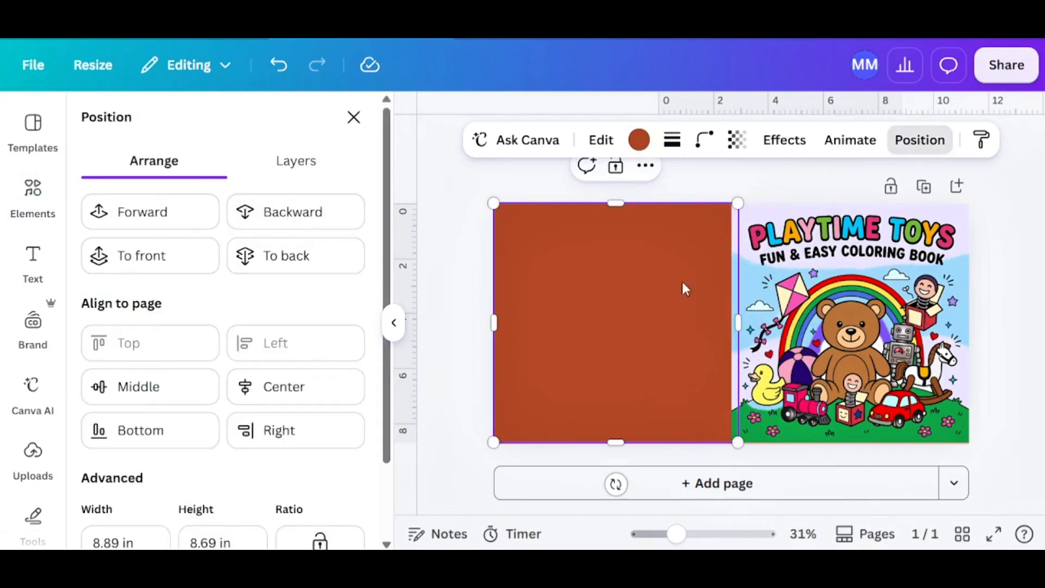
Step: Recolor the back cover shape to lavender #EBE7FF, sampled from the front cover artwork's background
{"action": "left_click", "coordinate": [639, 140]}
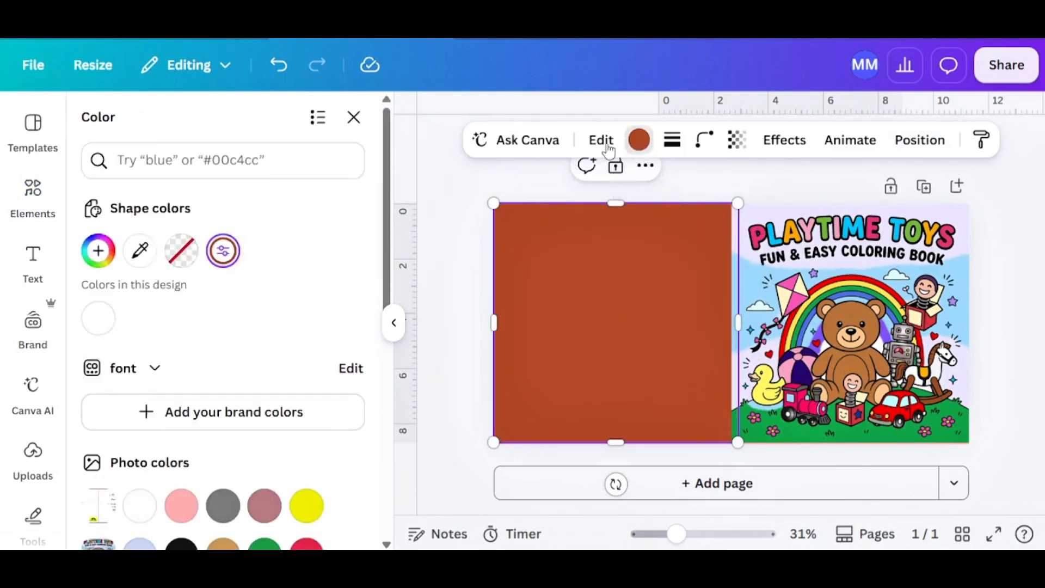
{"action": "left_click", "coordinate": [98, 251]}
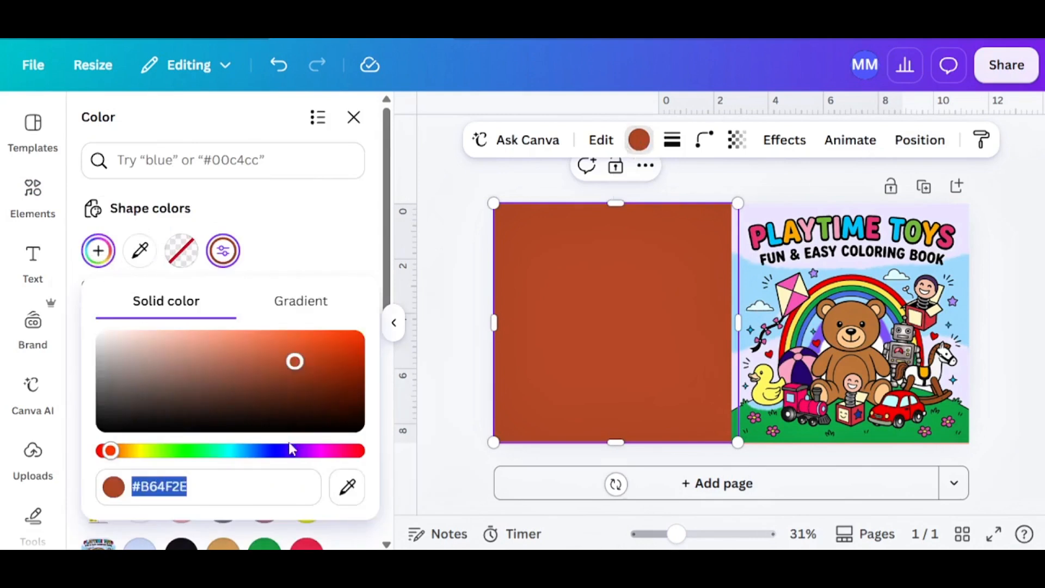
{"action": "left_click", "coordinate": [345, 485]}
{"action": "left_click", "coordinate": [739, 220]}
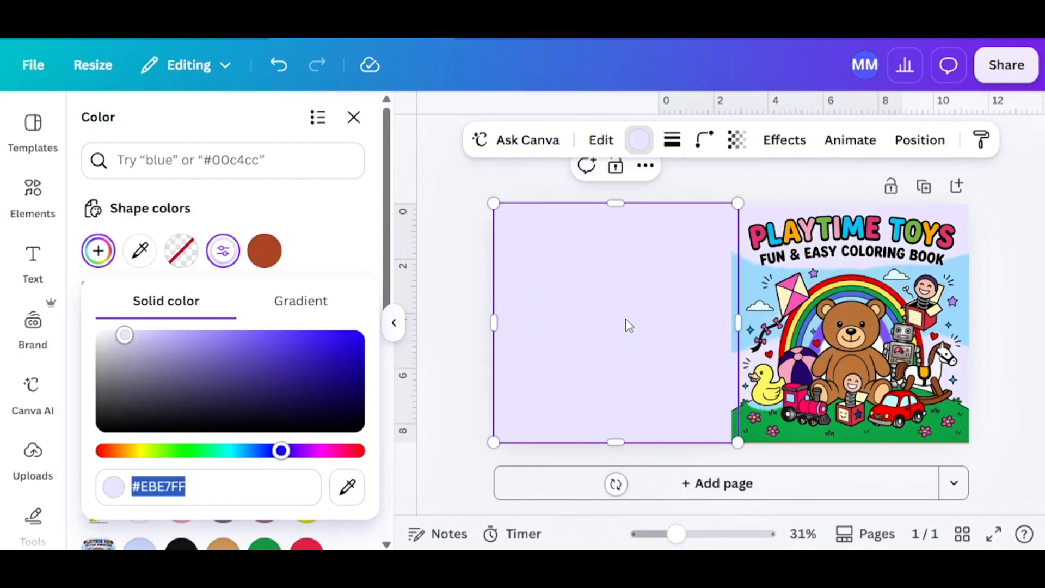
Step: Search graphics for "grass", add the gray rocks with grass, and shrink them into the back cover's lower-left corner
{"action": "left_click", "coordinate": [32, 197]}
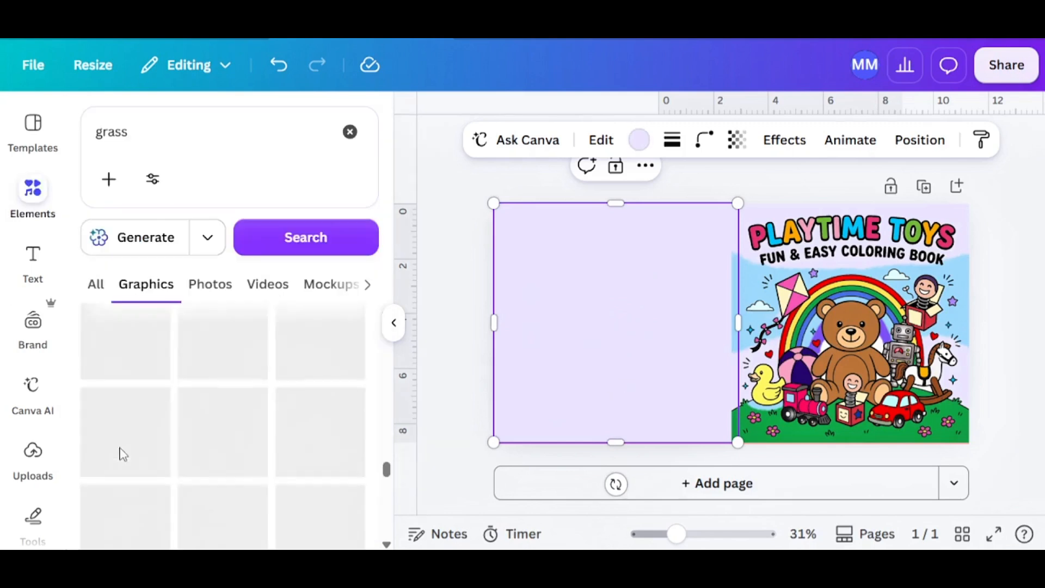
{"action": "scroll", "coordinate": [121, 455], "scroll_direction": "up", "scroll_amount": 6}
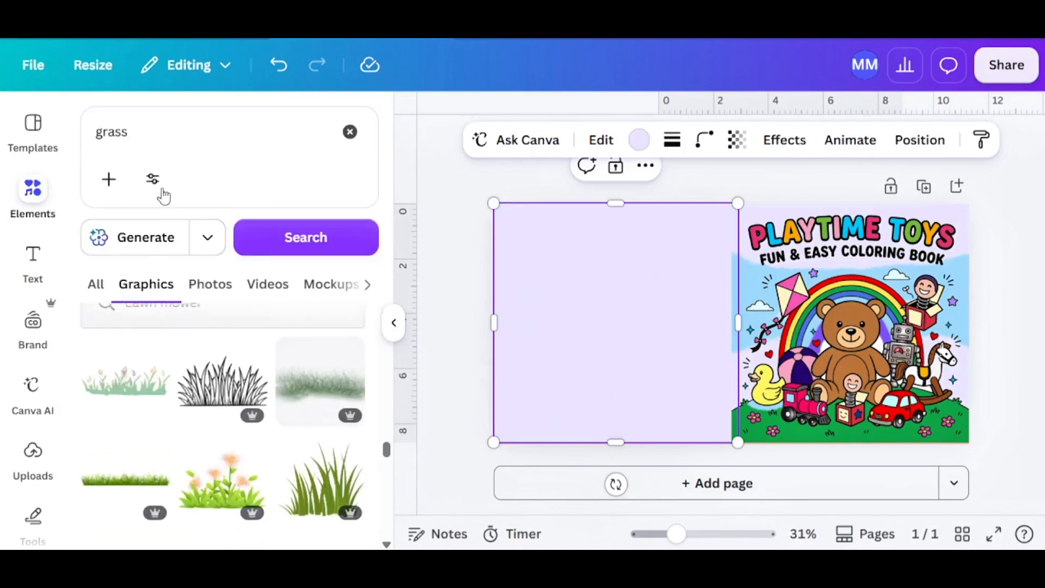
{"action": "scroll", "coordinate": [180, 427], "scroll_direction": "up", "scroll_amount": 5}
{"action": "left_click", "coordinate": [132, 403]}
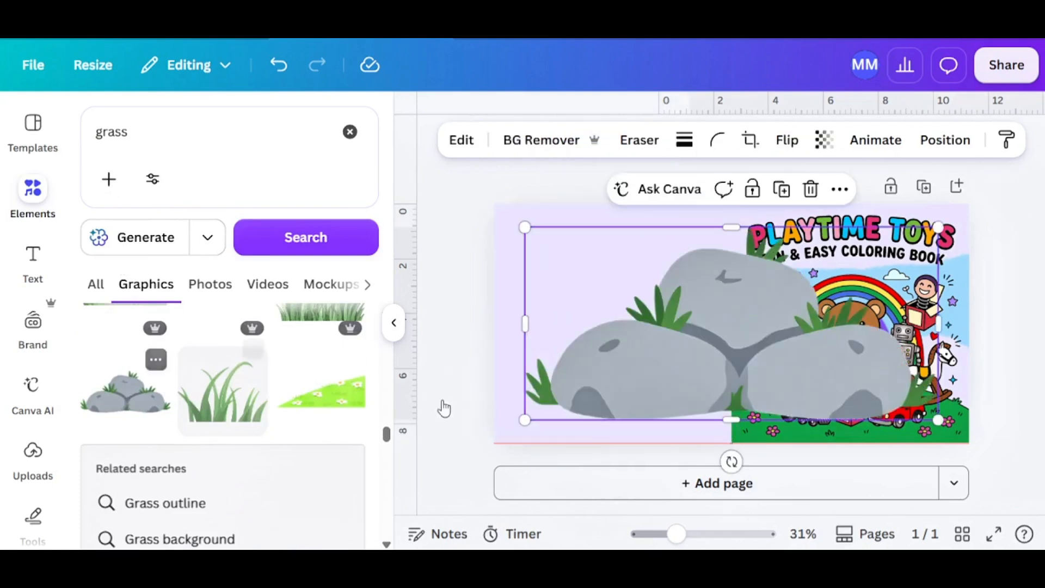
{"action": "left_click_drag", "start_coordinate": [947, 428], "coordinate": [700, 308]}
{"action": "left_click_drag", "start_coordinate": [625, 283], "coordinate": [576, 420]}
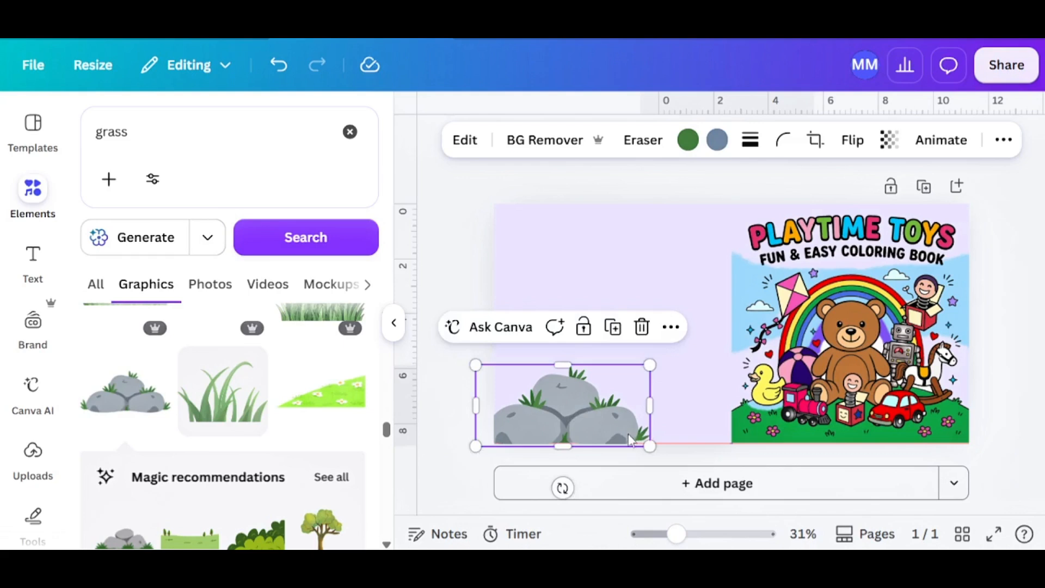
Step: Shrink the rocks further, duplicate them, and line up both copies along the back cover's bottom edge
{"action": "left_click_drag", "start_coordinate": [649, 447], "coordinate": [615, 429]}
{"action": "left_click_drag", "start_coordinate": [539, 388], "coordinate": [546, 402]}
{"action": "left_click_drag", "start_coordinate": [540, 403], "coordinate": [623, 408]}
{"action": "left_click_drag", "start_coordinate": [623, 445], "coordinate": [563, 432]}
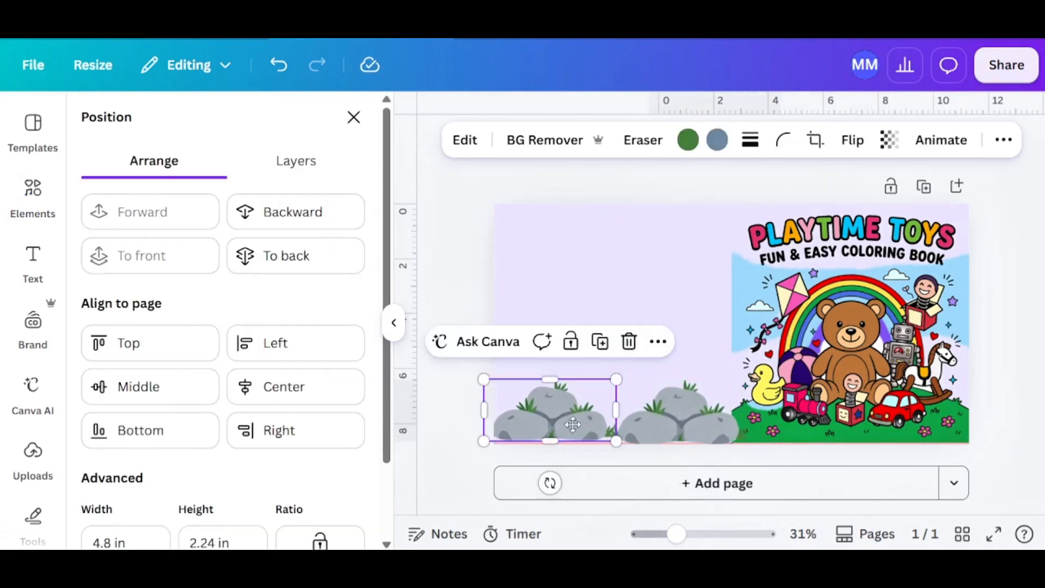
{"action": "left_click", "coordinate": [678, 420]}
Step: Lower the opacity of the lavender back cover shape to reveal the KDP template guides beneath it
{"action": "left_click", "coordinate": [578, 285]}
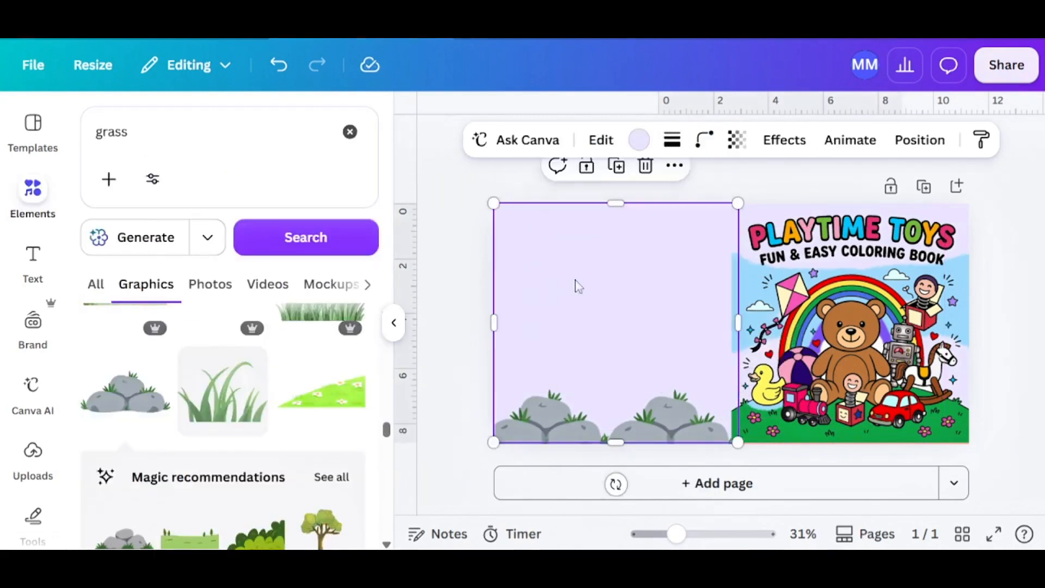
{"action": "left_click", "coordinate": [734, 143]}
{"action": "left_click_drag", "start_coordinate": [736, 215], "coordinate": [727, 215]}
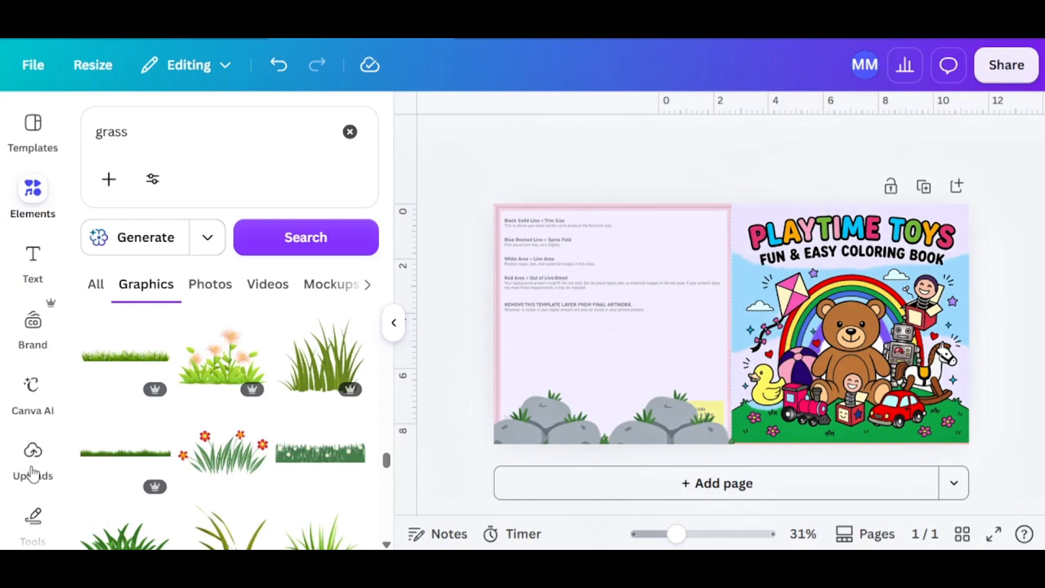
Step: Add the beach ball page from the "kids coloring book" project folder and move it onto the back cover
{"action": "scroll", "coordinate": [33, 471], "scroll_direction": "down", "scroll_amount": 2}
{"action": "left_click", "coordinate": [33, 493]}
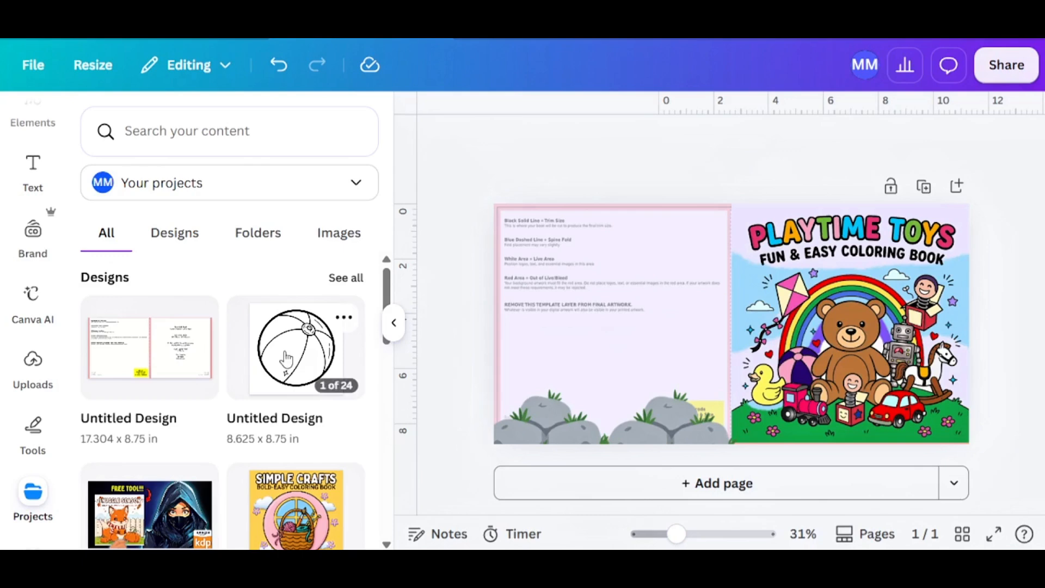
{"action": "scroll", "coordinate": [267, 435], "scroll_direction": "down", "scroll_amount": 5}
{"action": "left_click", "coordinate": [210, 457]}
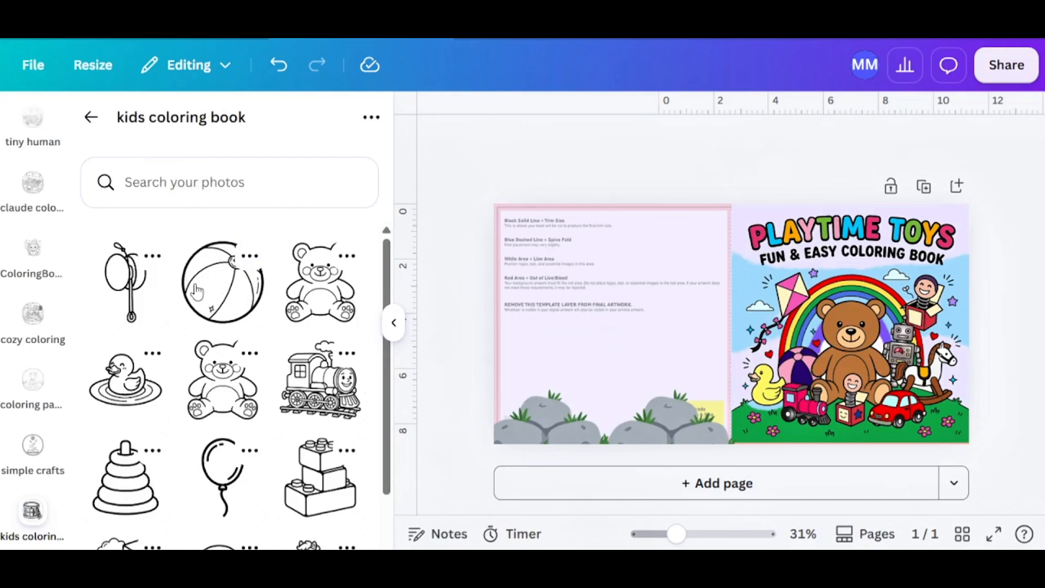
{"action": "left_click", "coordinate": [247, 301]}
{"action": "left_click_drag", "start_coordinate": [711, 303], "coordinate": [603, 285]}
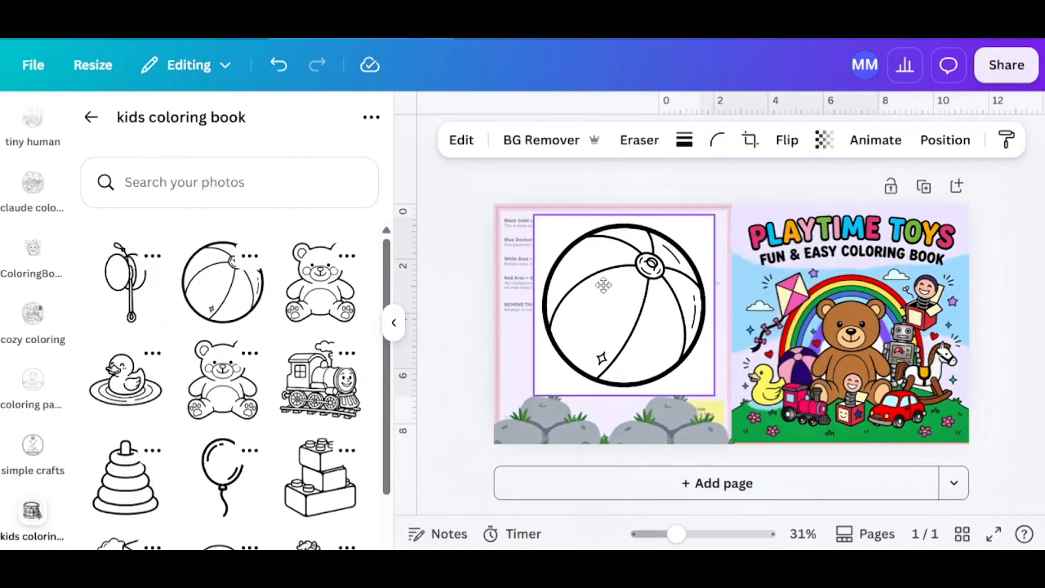
Step: Give the beach ball page a thin solid black border, then shrink it into the back cover's upper-left area
{"action": "left_click", "coordinate": [686, 141]}
{"action": "left_click", "coordinate": [633, 194]}
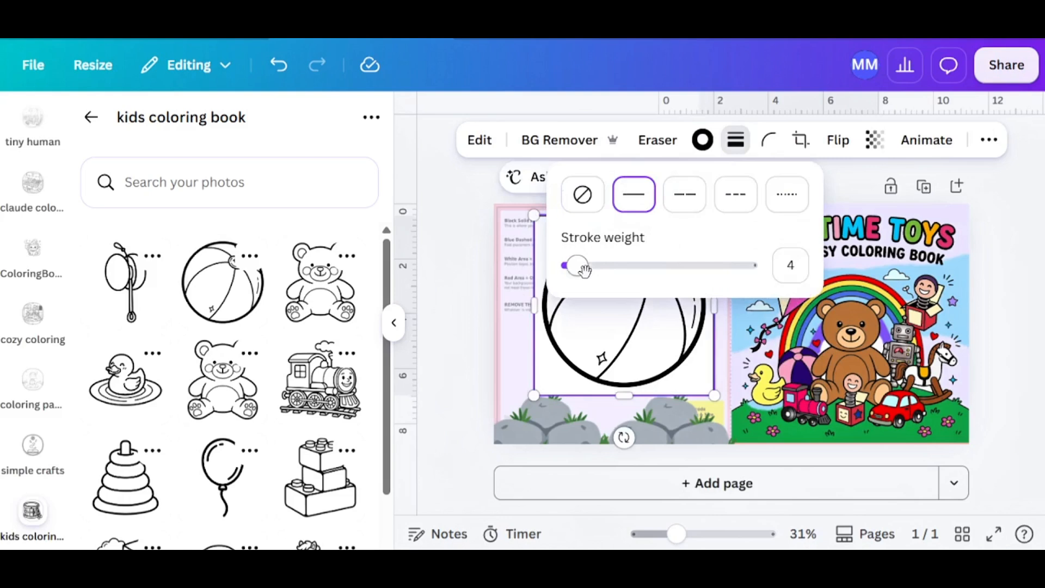
{"action": "left_click_drag", "start_coordinate": [583, 268], "coordinate": [573, 267]}
{"action": "left_click", "coordinate": [698, 396]}
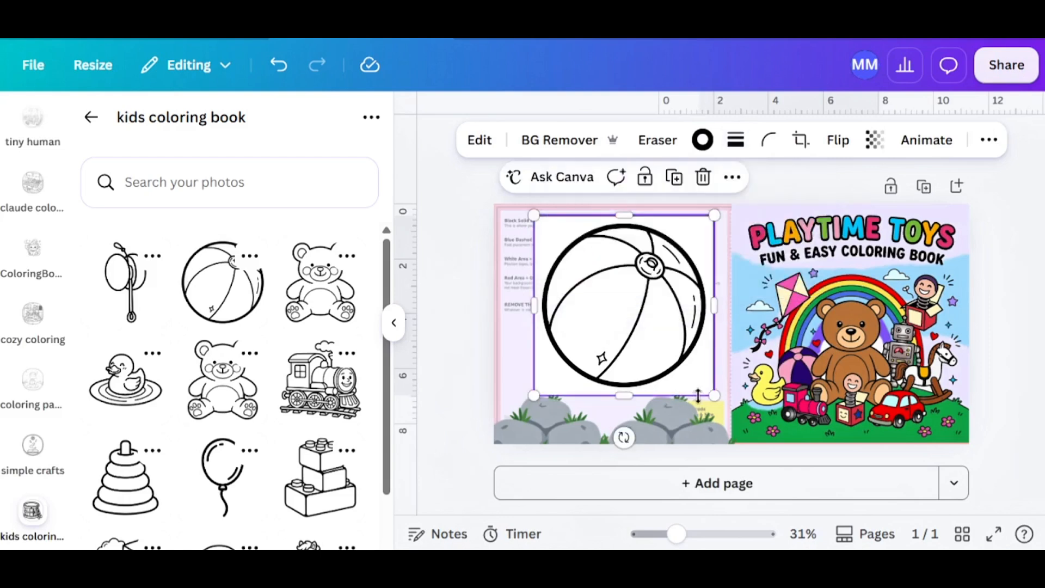
{"action": "left_click_drag", "start_coordinate": [706, 393], "coordinate": [632, 319]}
{"action": "mouse_move", "coordinate": [602, 270]}
{"action": "left_mouse_down"}
{"action": "mouse_move", "coordinate": [591, 288]}
{"action": "mouse_move", "coordinate": [586, 280]}
{"action": "left_mouse_up"}
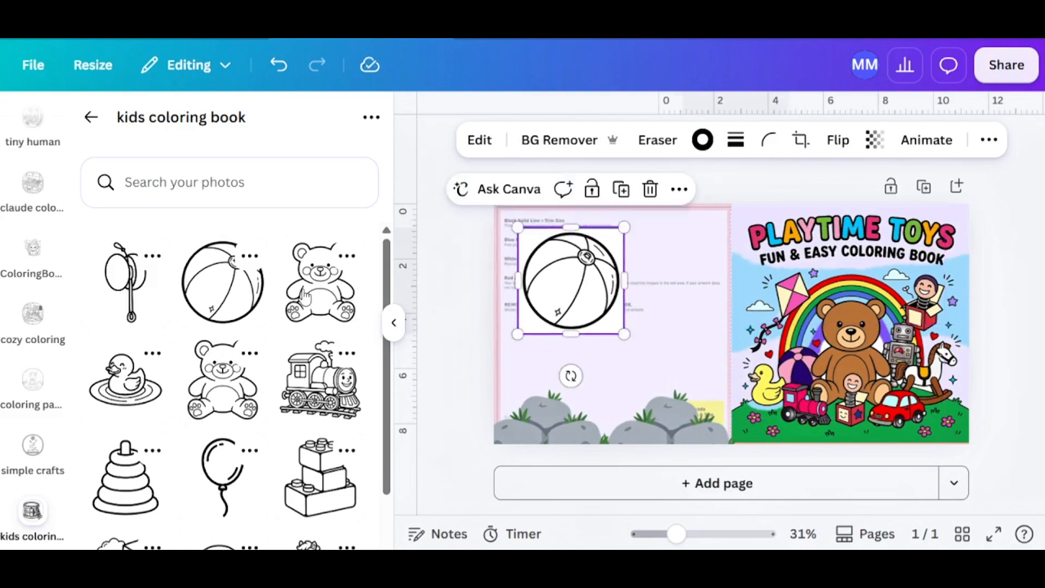
Step: Add the teddy bear, duck, train, balloon and building-block pages as small bordered thumbnails around the beach ball
{"action": "left_click", "coordinate": [320, 283]}
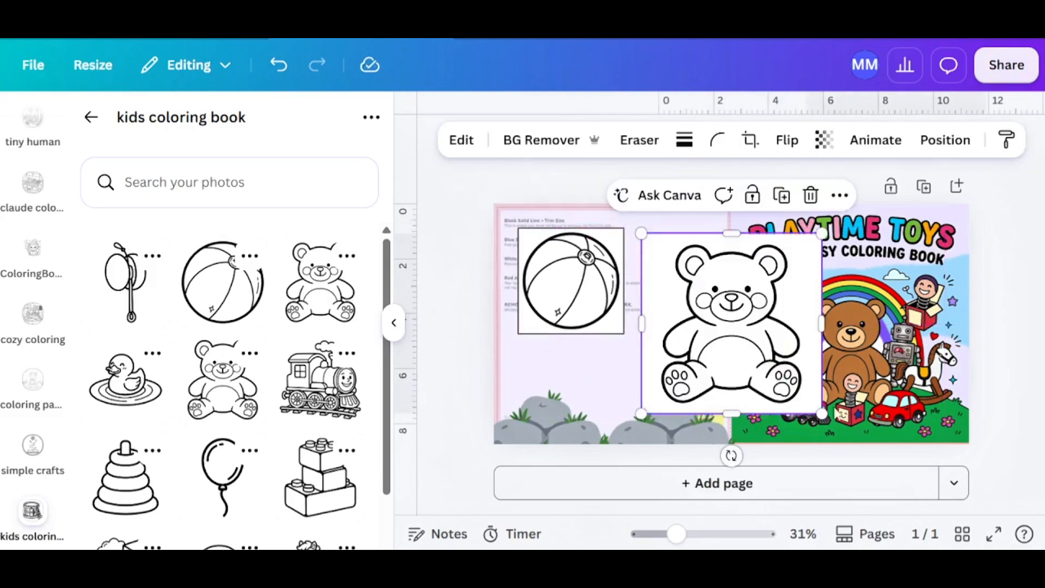
{"action": "left_click", "coordinate": [571, 280]}
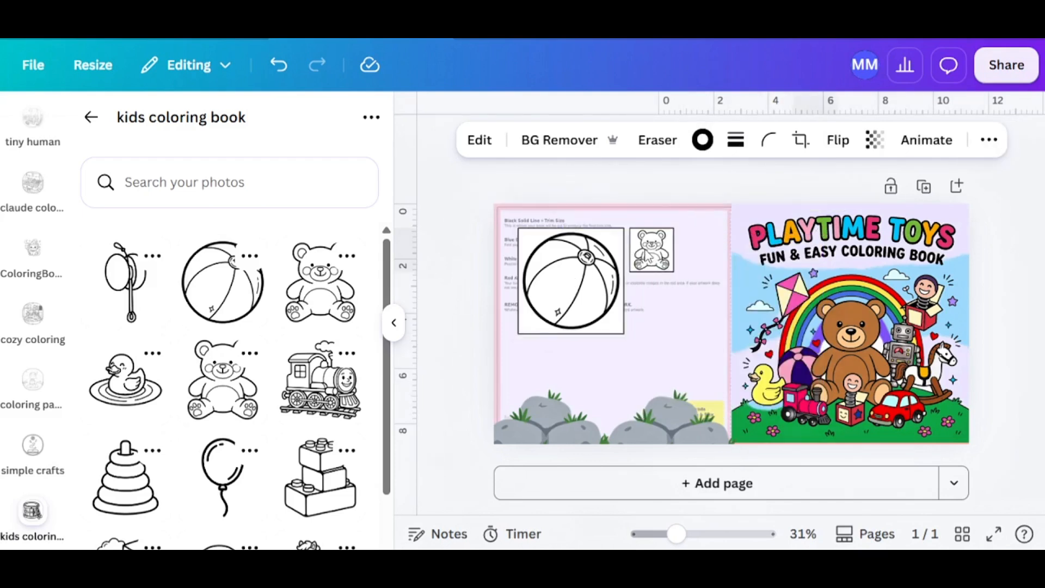
{"action": "left_click_drag", "start_coordinate": [644, 251], "coordinate": [647, 251]}
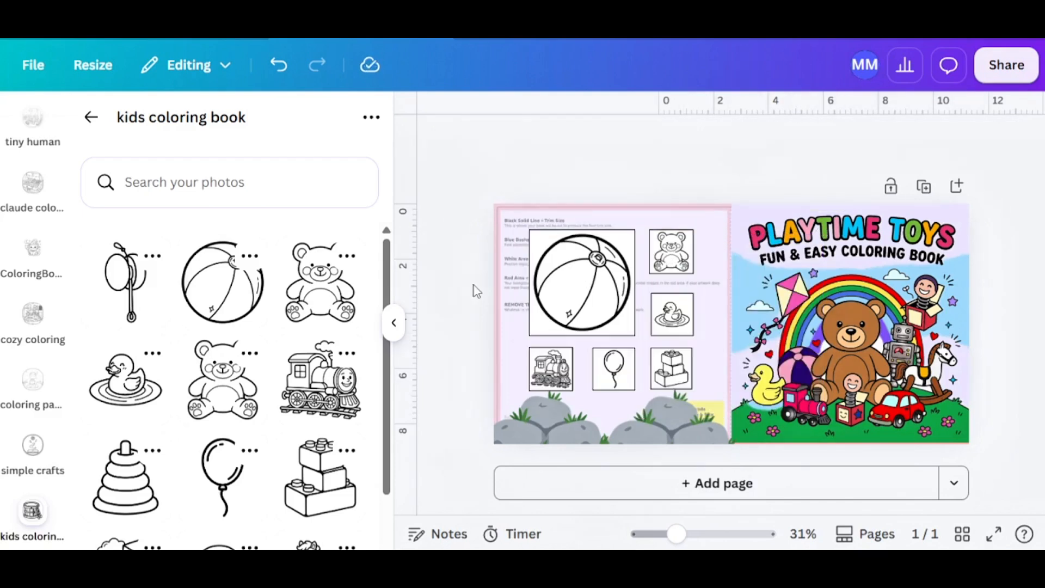
Step: Add the text "TFI DESIGNS" at the top of the left rocks on the back cover
{"action": "scroll", "coordinate": [5, 250], "scroll_direction": "up", "scroll_amount": 15}
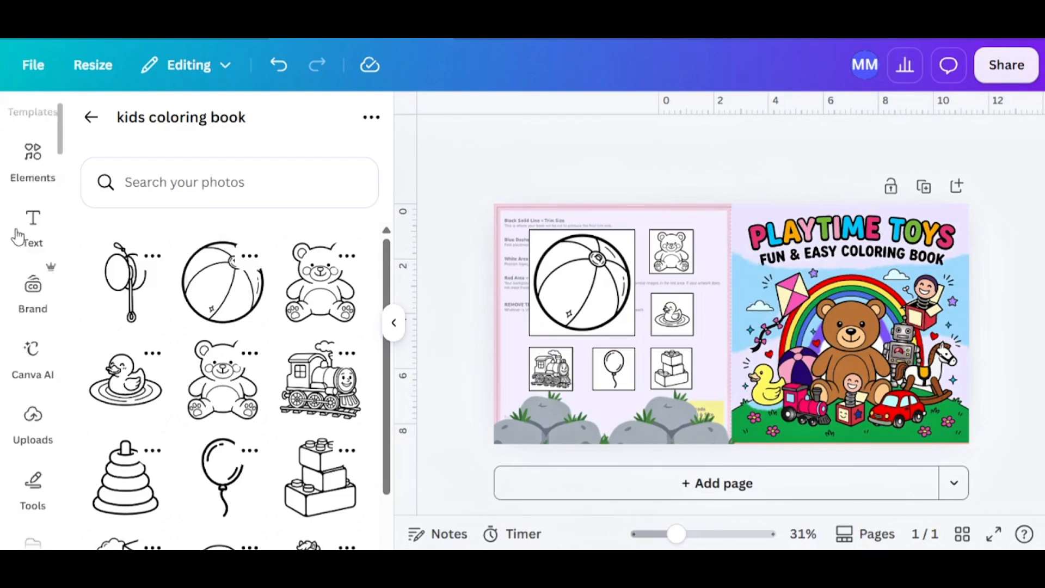
{"action": "left_click", "coordinate": [33, 261]}
{"action": "left_click", "coordinate": [162, 472]}
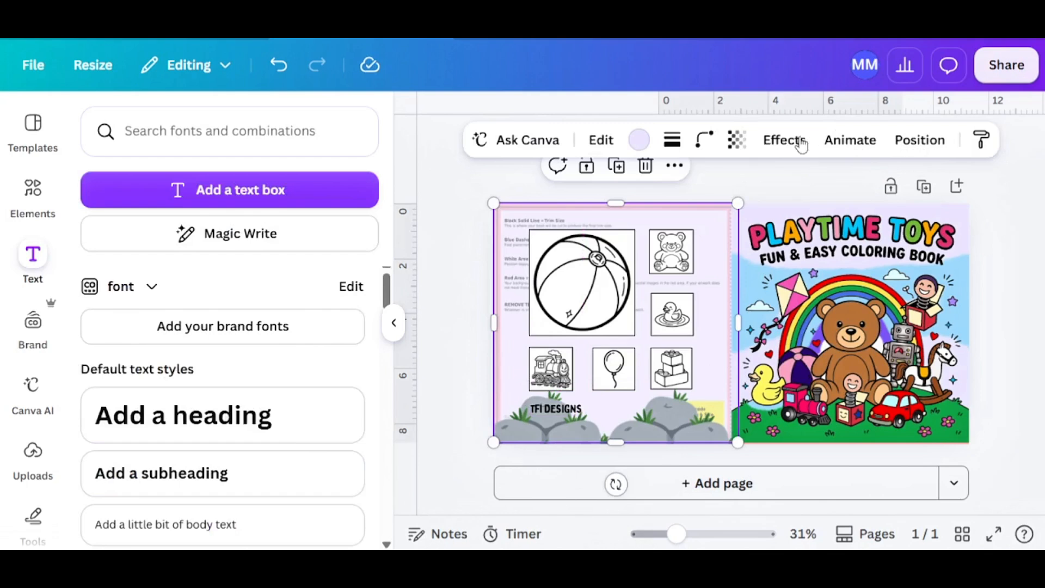
Step: Set the transparency value of the back cover's lavender background shape to 100 and open its position options
{"action": "left_click", "coordinate": [736, 140]}
{"action": "left_click_drag", "start_coordinate": [723, 214], "coordinate": [782, 213]}
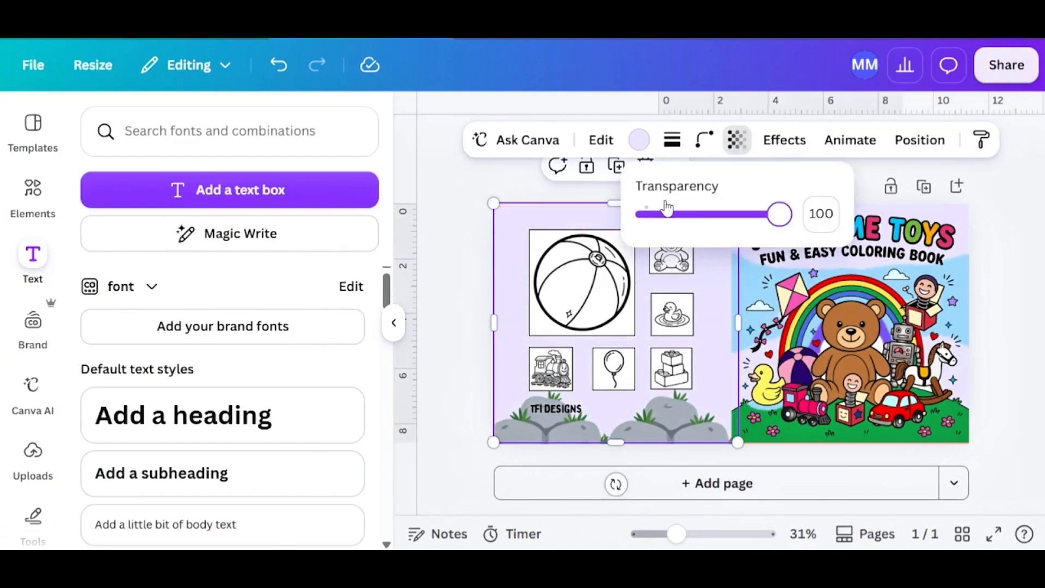
{"action": "left_click", "coordinate": [920, 139]}
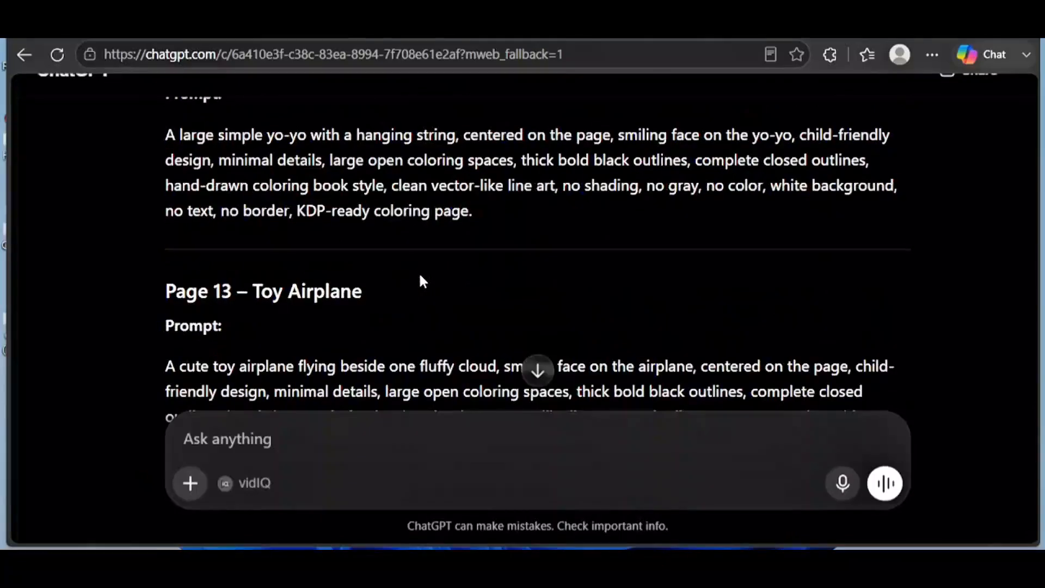
{"action": "scroll", "coordinate": [419, 272], "scroll_direction": "down", "scroll_amount": 20}
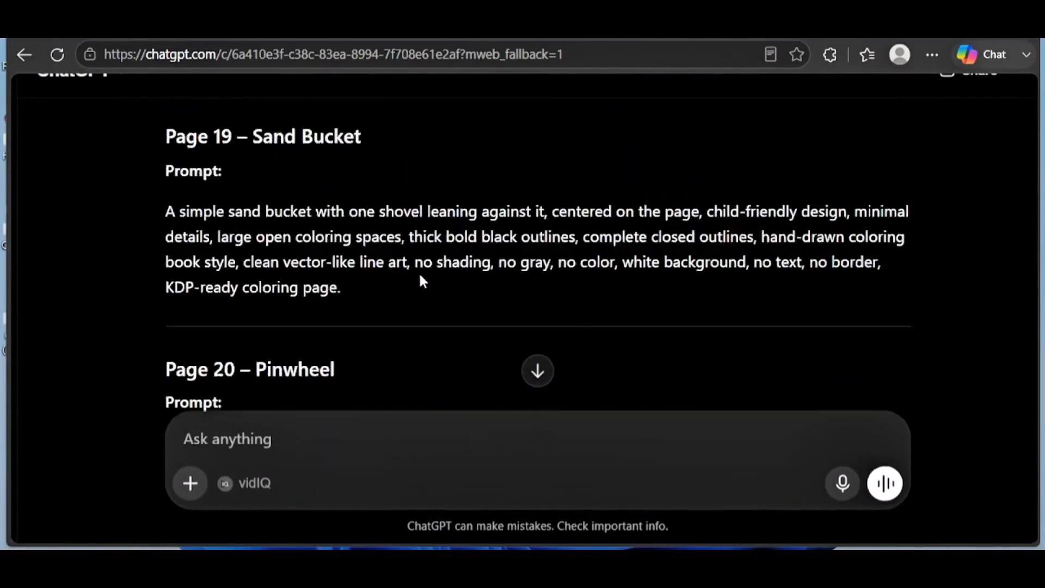
{"action": "scroll", "coordinate": [419, 272], "scroll_direction": "down", "scroll_amount": 20}
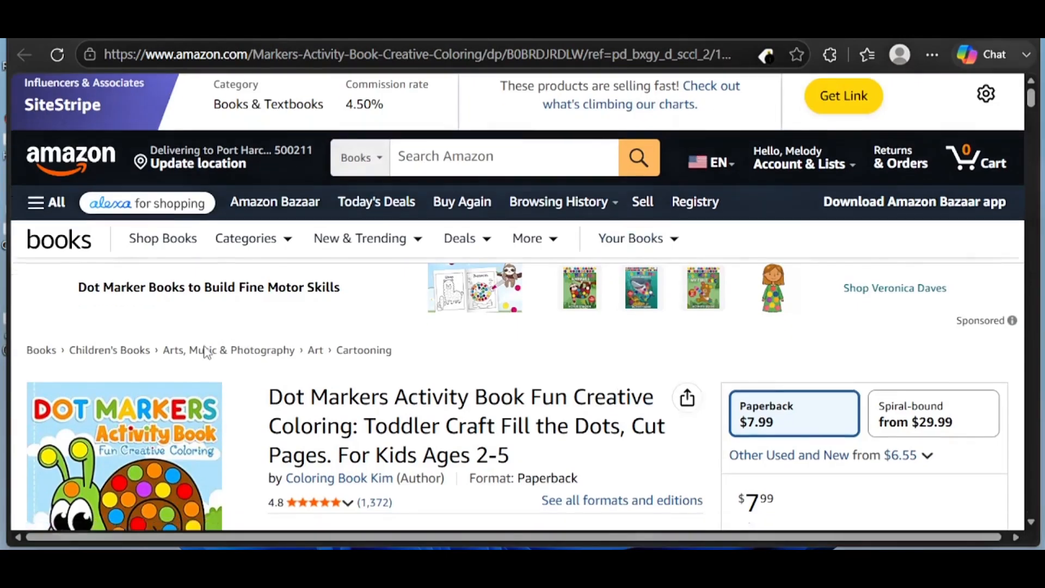
Step: Examine the Amazon listings of the snail-cover and vehicles dot marker activity books, including their publisher sample pages and page format
{"action": "scroll", "coordinate": [153, 433], "scroll_direction": "down", "scroll_amount": 3}
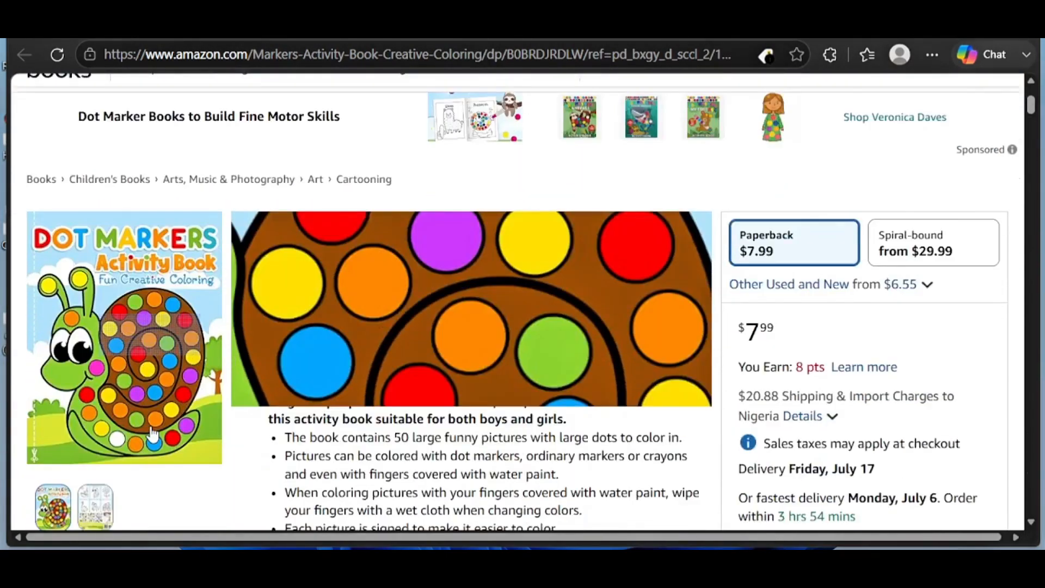
{"action": "scroll", "coordinate": [152, 434], "scroll_direction": "down", "scroll_amount": 1}
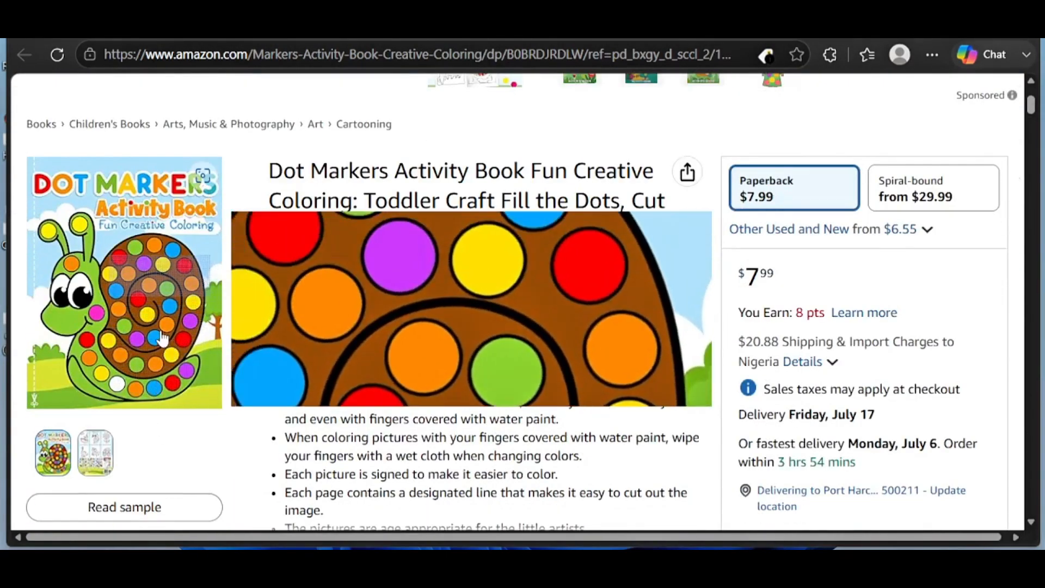
{"action": "scroll", "coordinate": [115, 332], "scroll_direction": "down", "scroll_amount": 1}
{"action": "scroll", "coordinate": [311, 375], "scroll_direction": "down", "scroll_amount": 8}
{"action": "scroll", "coordinate": [310, 375], "scroll_direction": "down", "scroll_amount": 15}
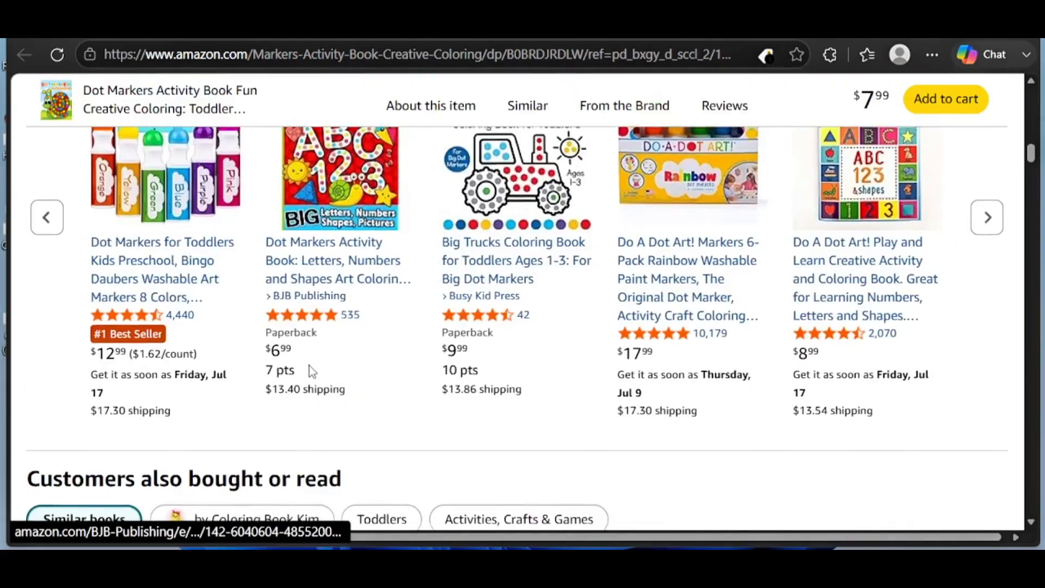
{"action": "scroll", "coordinate": [311, 372], "scroll_direction": "down", "scroll_amount": 5}
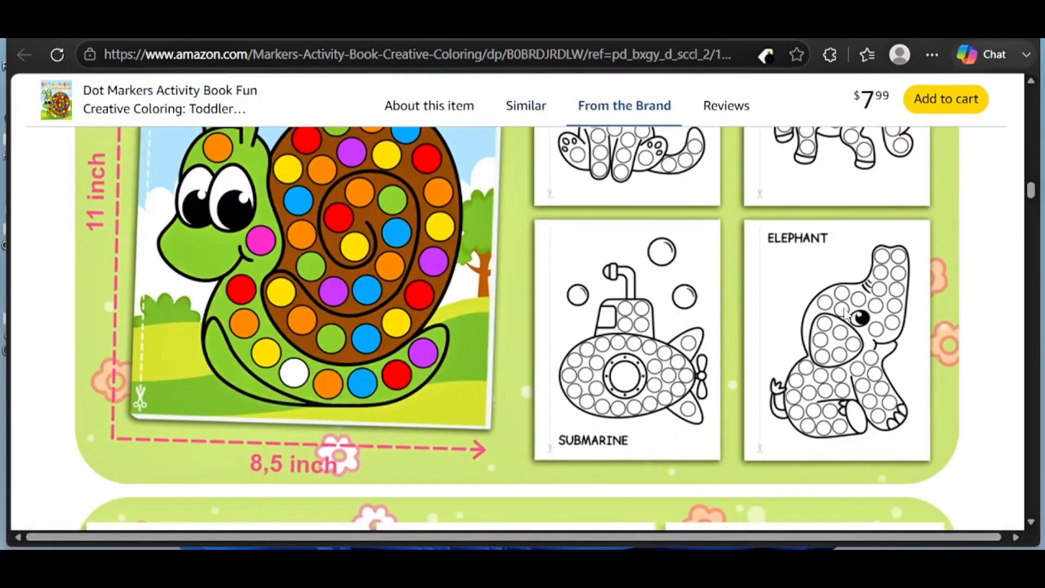
{"action": "scroll", "coordinate": [843, 308], "scroll_direction": "up", "scroll_amount": 5}
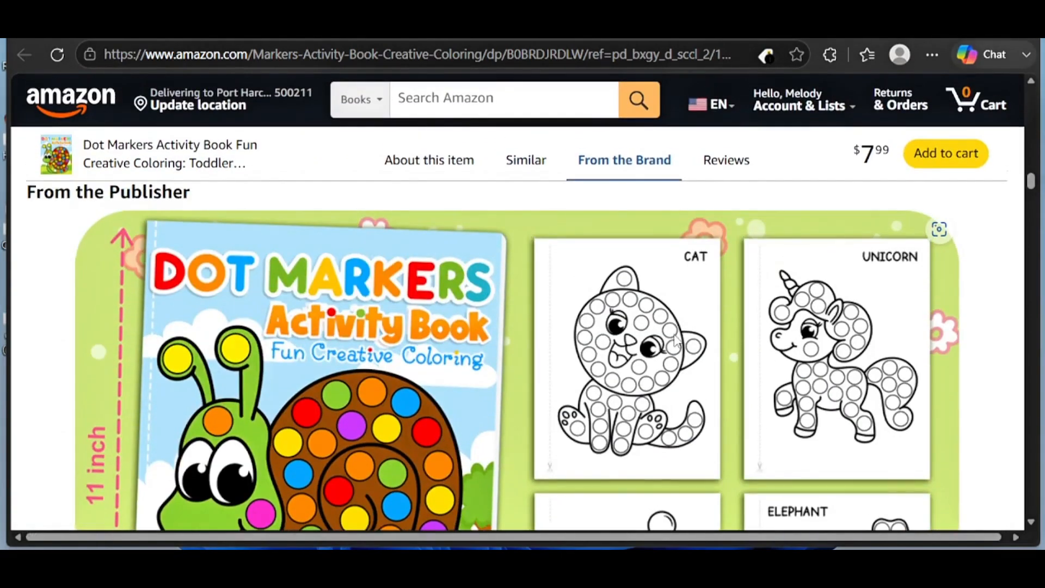
{"action": "scroll", "coordinate": [658, 314], "scroll_direction": "down", "scroll_amount": 3}
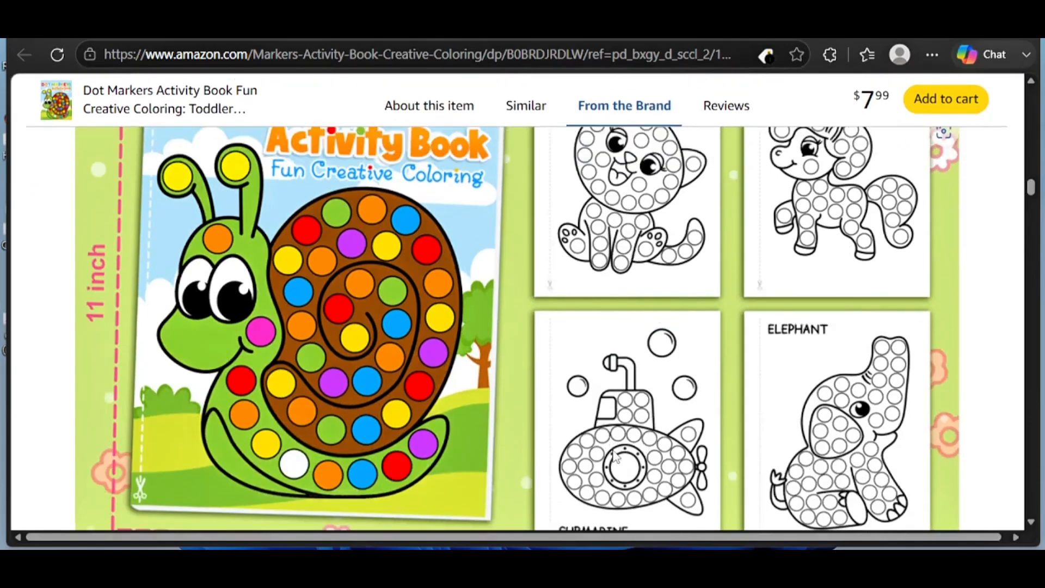
{"action": "scroll", "coordinate": [615, 456], "scroll_direction": "down", "scroll_amount": 8}
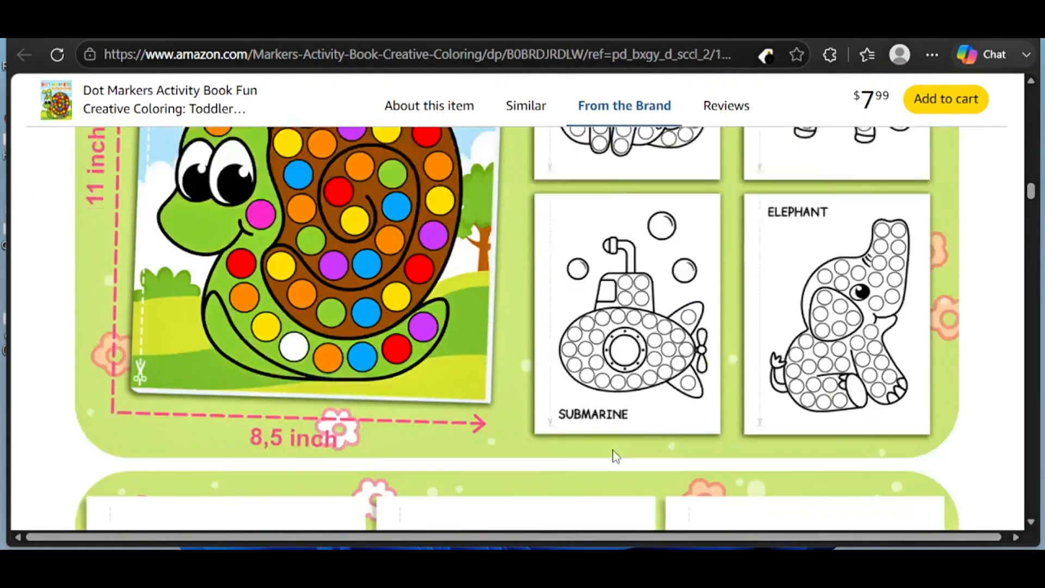
{"action": "scroll", "coordinate": [797, 299], "scroll_direction": "up", "scroll_amount": 1}
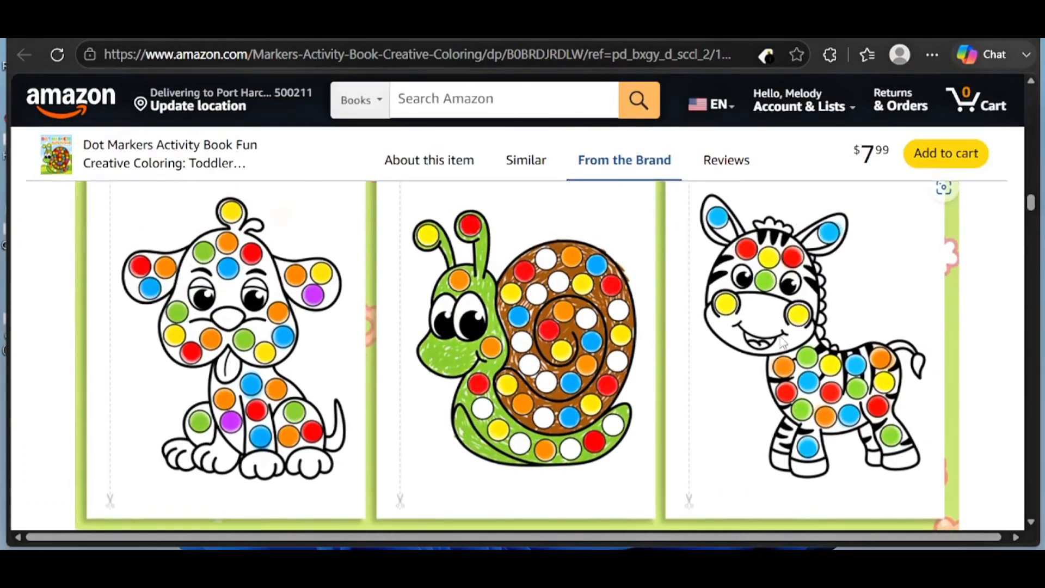
{"action": "left_click", "coordinate": [572, 315]}
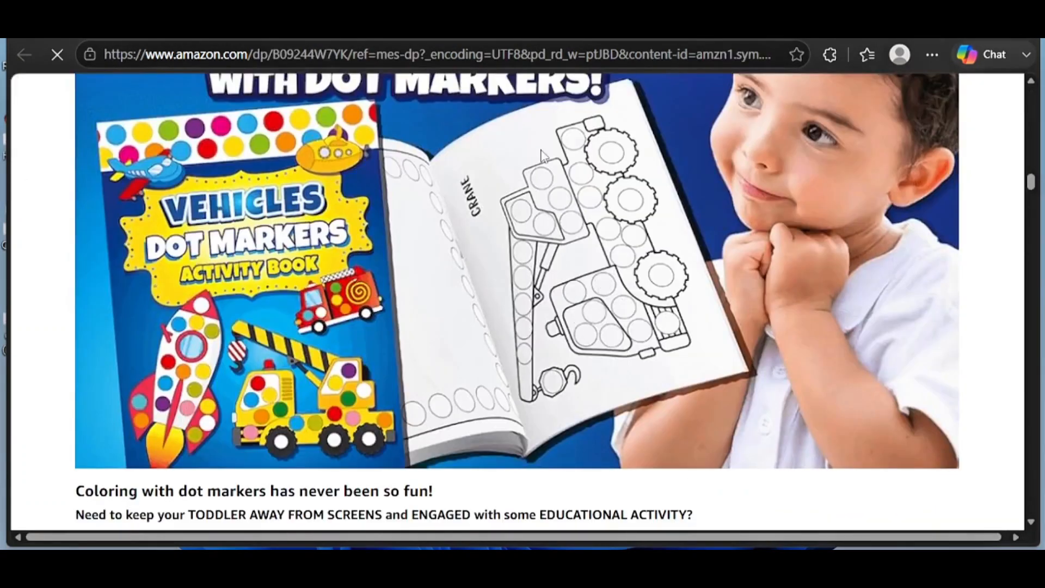
{"action": "scroll", "coordinate": [571, 161], "scroll_direction": "down", "scroll_amount": 5}
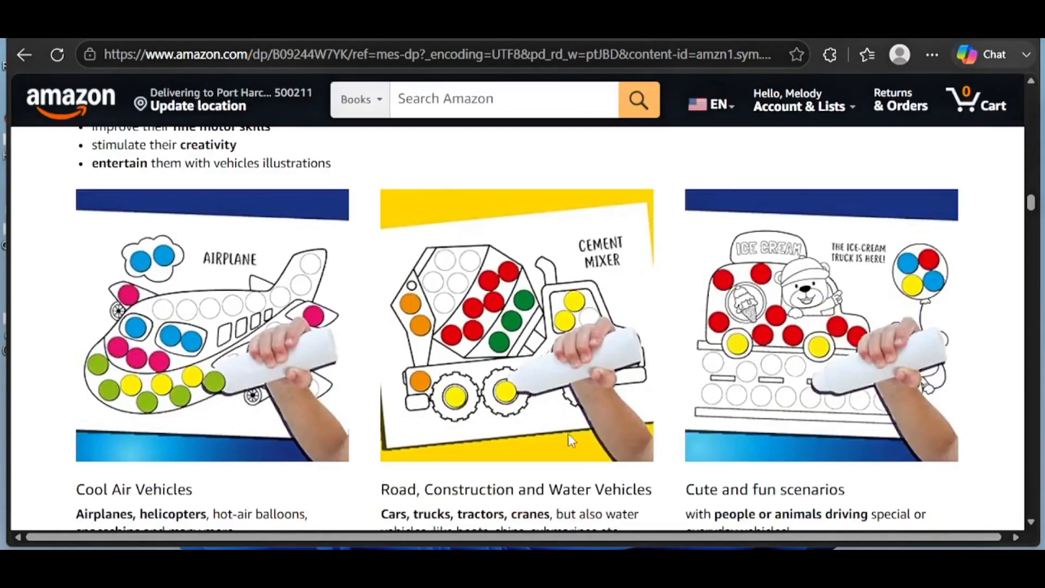
{"action": "scroll", "coordinate": [564, 442], "scroll_direction": "down", "scroll_amount": 5}
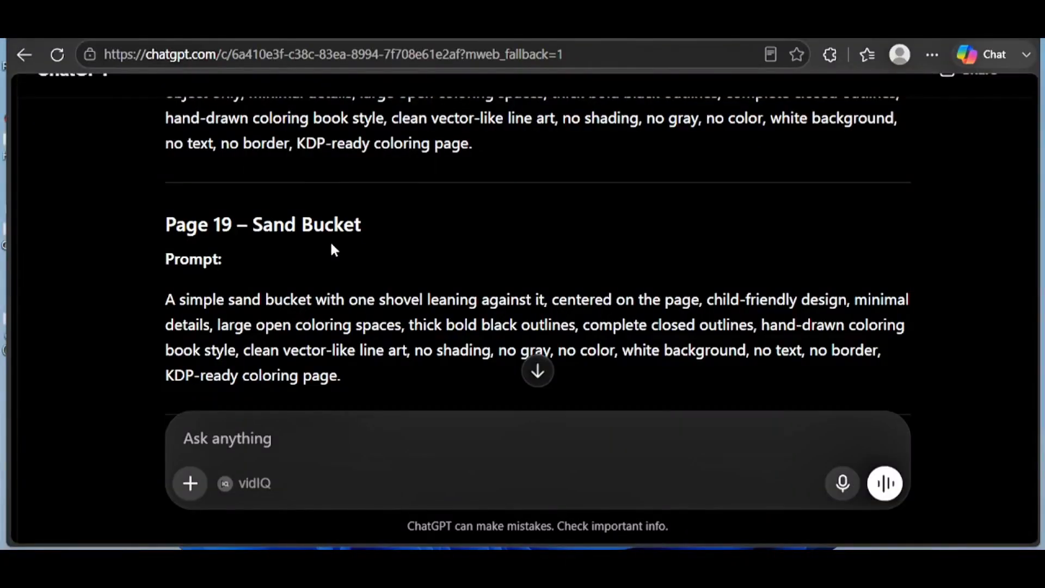
Step: Copy the Page 13 Toy Airplane prompt from ChatGPT into the prompt of Coloringbook.ai's text-to-coloring-page generator
{"action": "scroll", "coordinate": [603, 323], "scroll_direction": "up", "scroll_amount": 15}
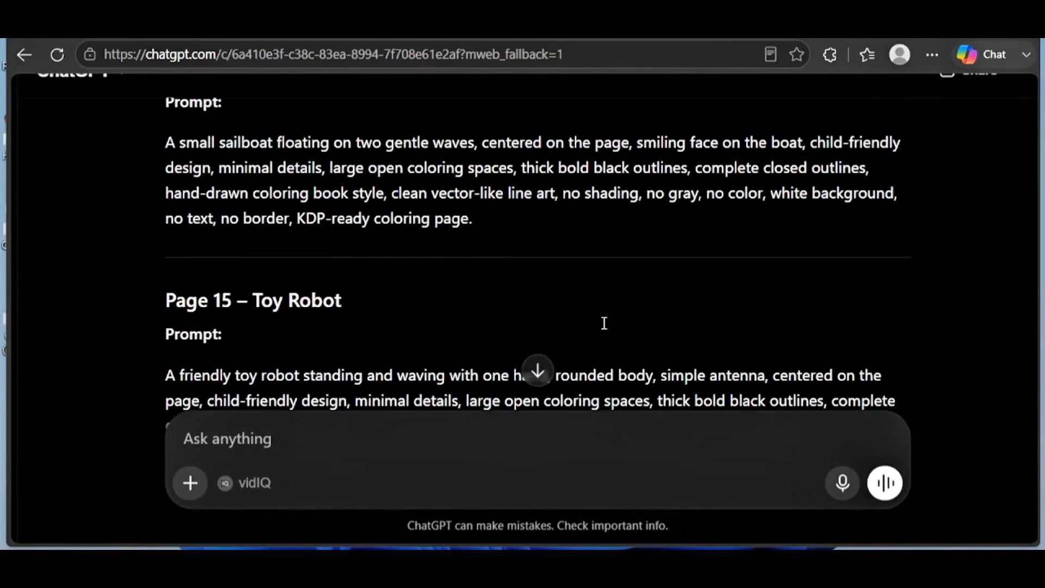
{"action": "scroll", "coordinate": [602, 319], "scroll_direction": "up", "scroll_amount": 6}
{"action": "scroll", "coordinate": [601, 294], "scroll_direction": "down", "scroll_amount": 2}
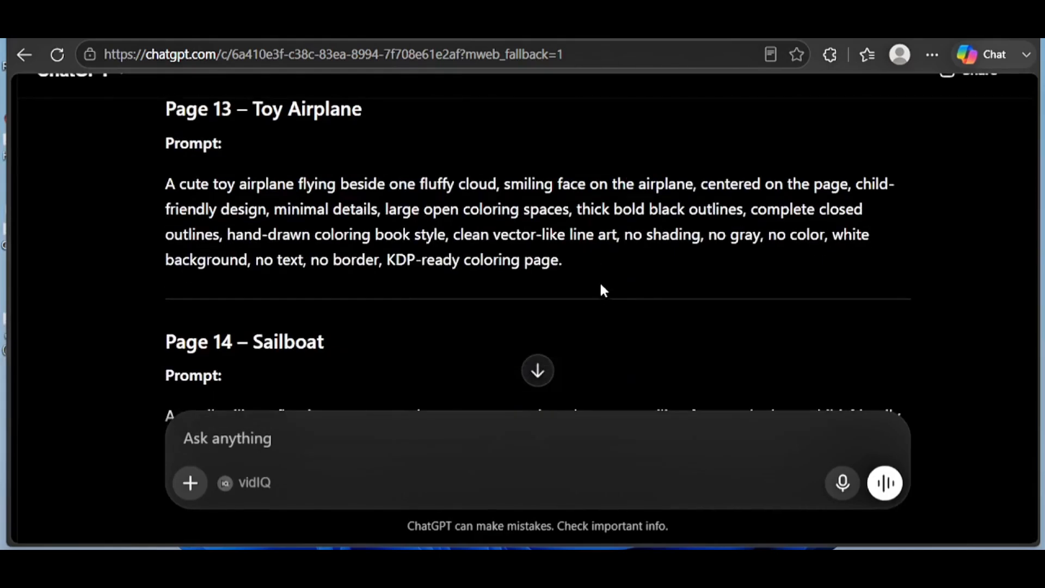
{"action": "left_click_drag", "start_coordinate": [599, 281], "coordinate": [147, 182]}
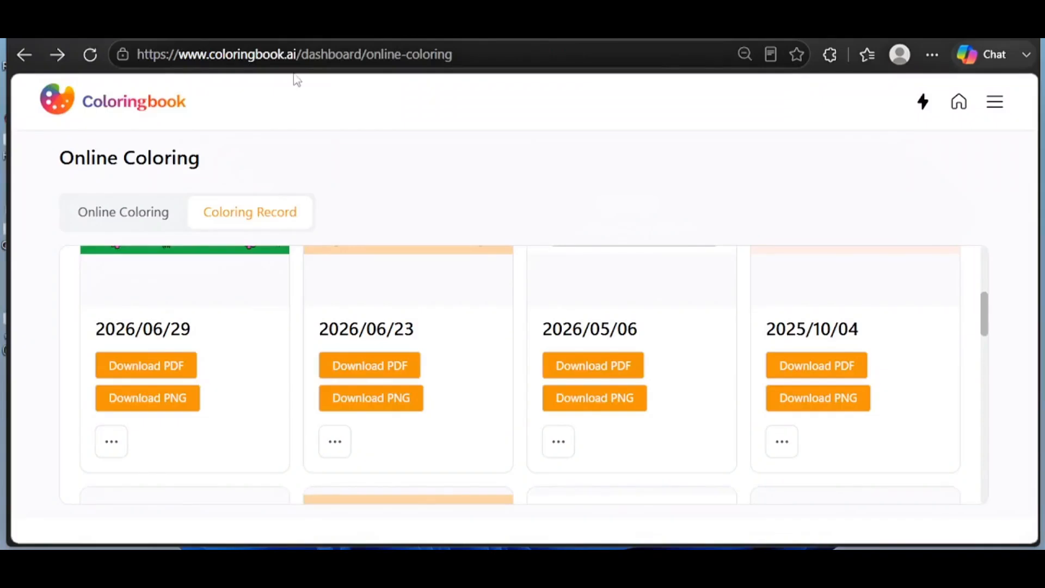
{"action": "left_click", "coordinate": [124, 213]}
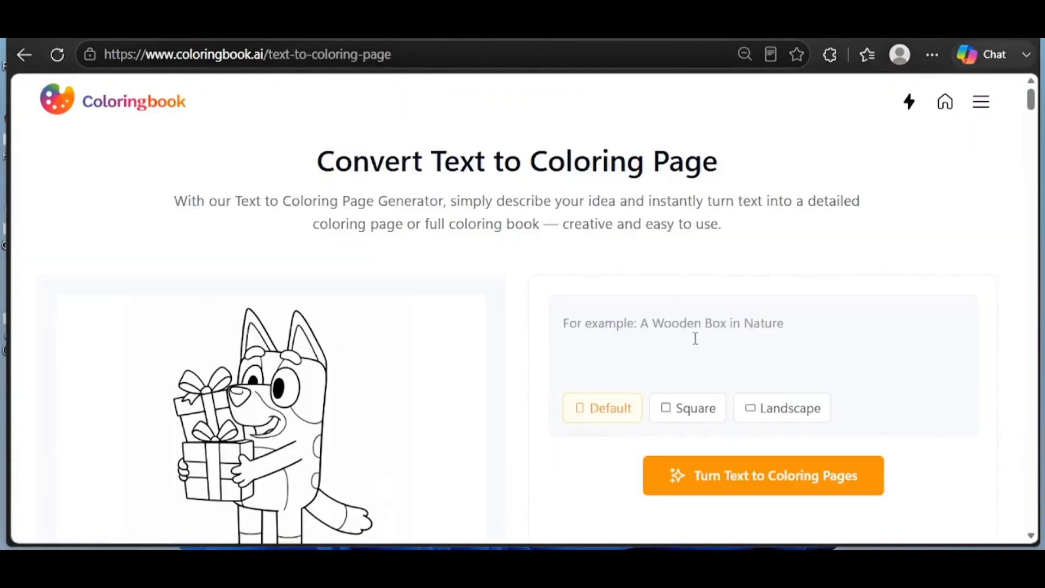
{"action": "left_click", "coordinate": [724, 474]}
{"action": "scroll", "coordinate": [434, 380], "scroll_direction": "up", "scroll_amount": 1}
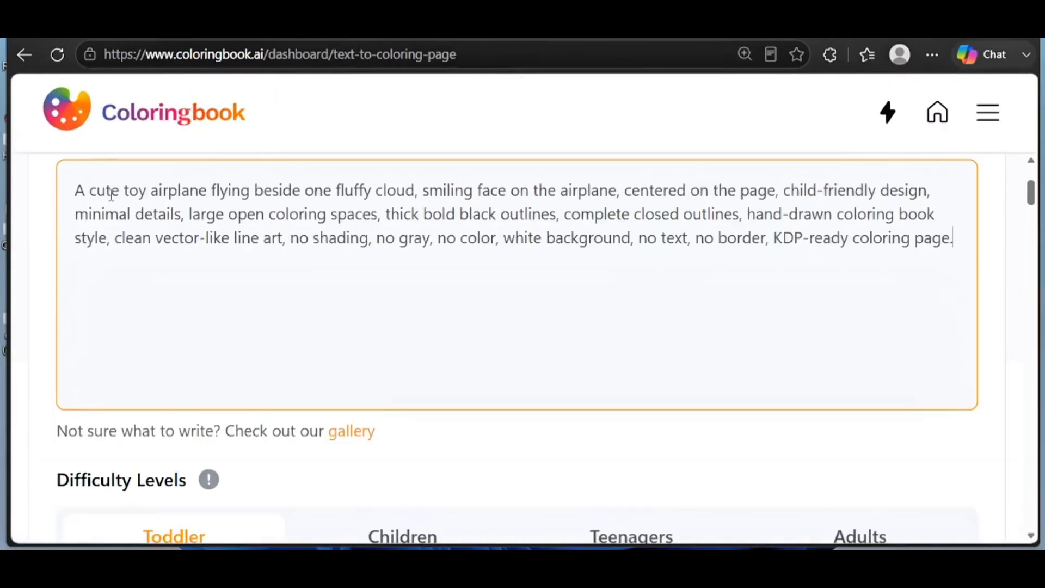
Step: Generate the toy airplane page with Square dimensions and Private, Upscale for Print and Remove watermark enabled
{"action": "scroll", "coordinate": [201, 212], "scroll_direction": "down", "scroll_amount": 7}
{"action": "left_click", "coordinate": [526, 263]}
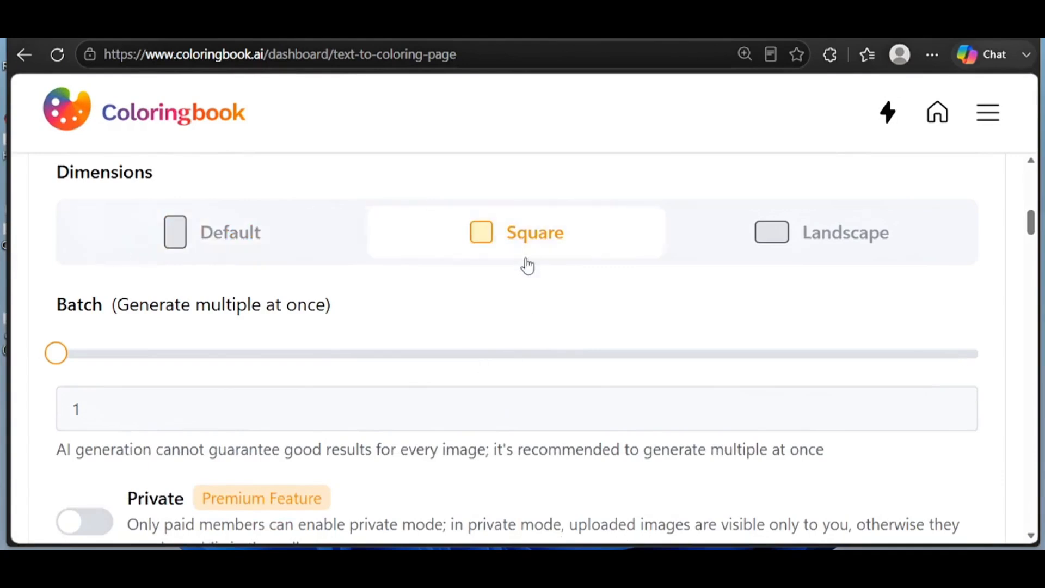
{"action": "scroll", "coordinate": [143, 373], "scroll_direction": "down", "scroll_amount": 5}
{"action": "left_click", "coordinate": [73, 163]}
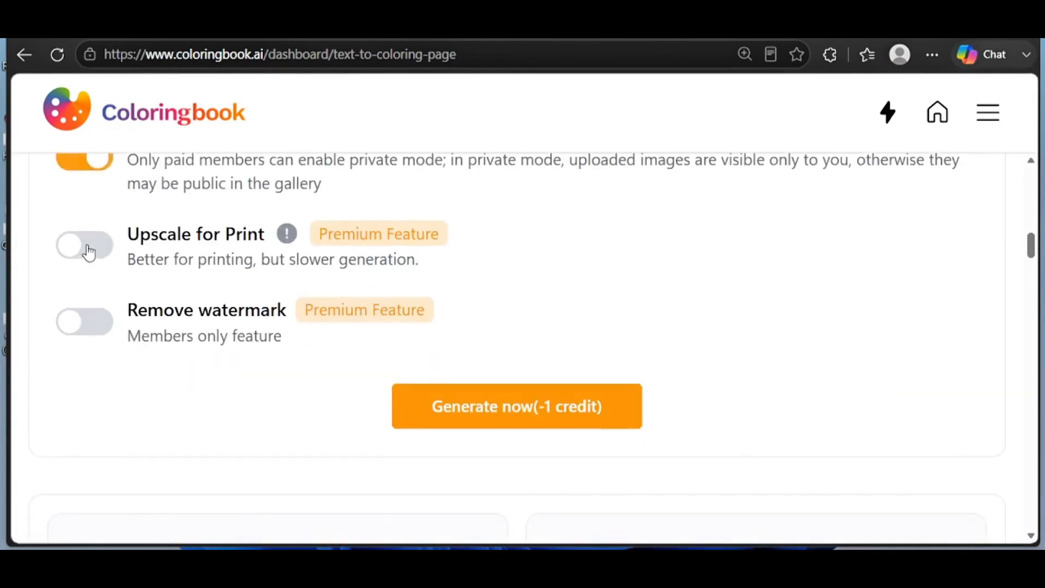
{"action": "left_click", "coordinate": [87, 262]}
{"action": "left_click", "coordinate": [84, 322]}
{"action": "left_click", "coordinate": [572, 407]}
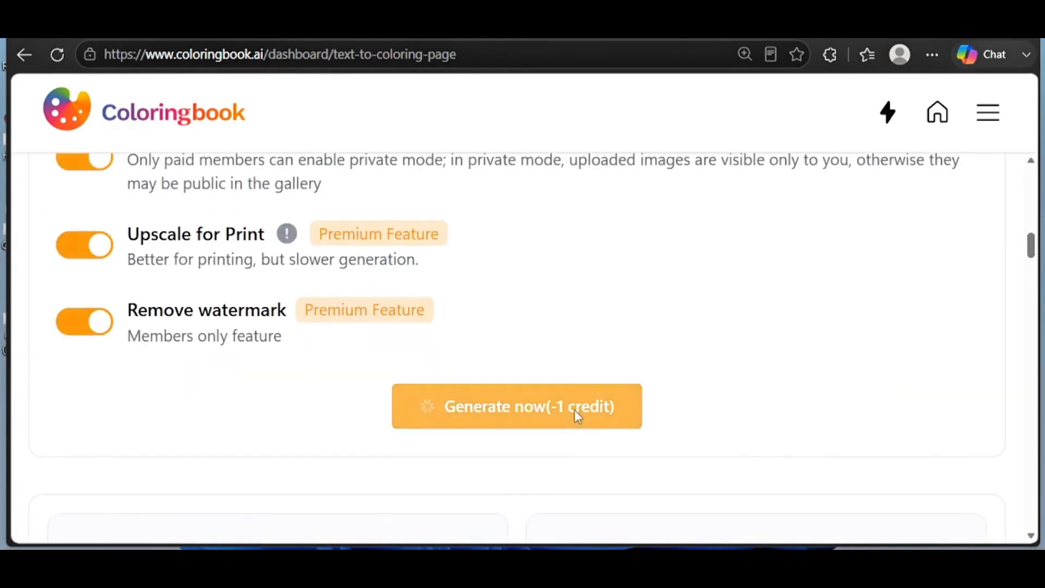
{"action": "left_click", "coordinate": [576, 417]}
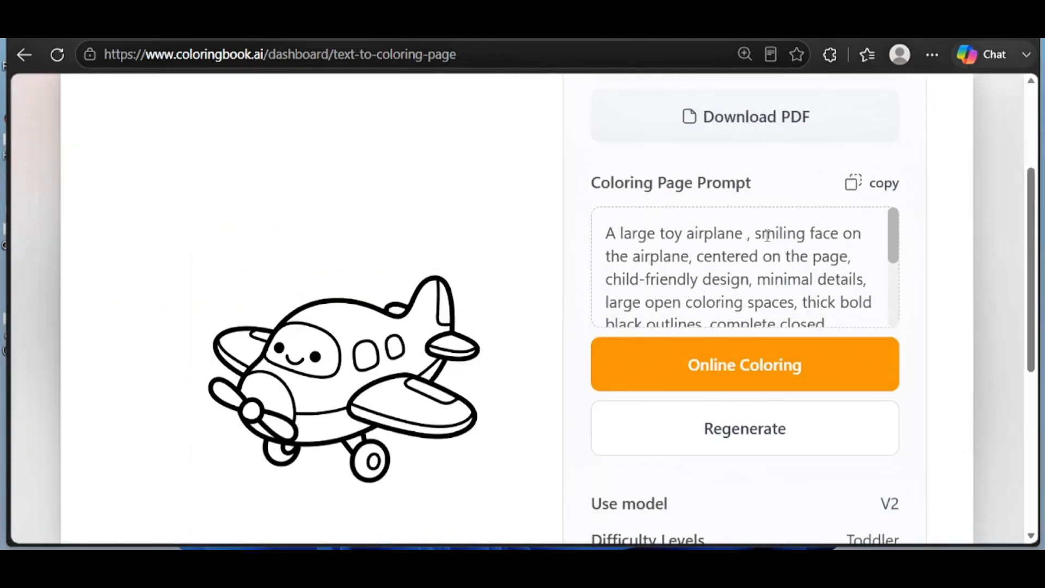
{"action": "scroll", "coordinate": [410, 291], "scroll_direction": "down", "scroll_amount": 2}
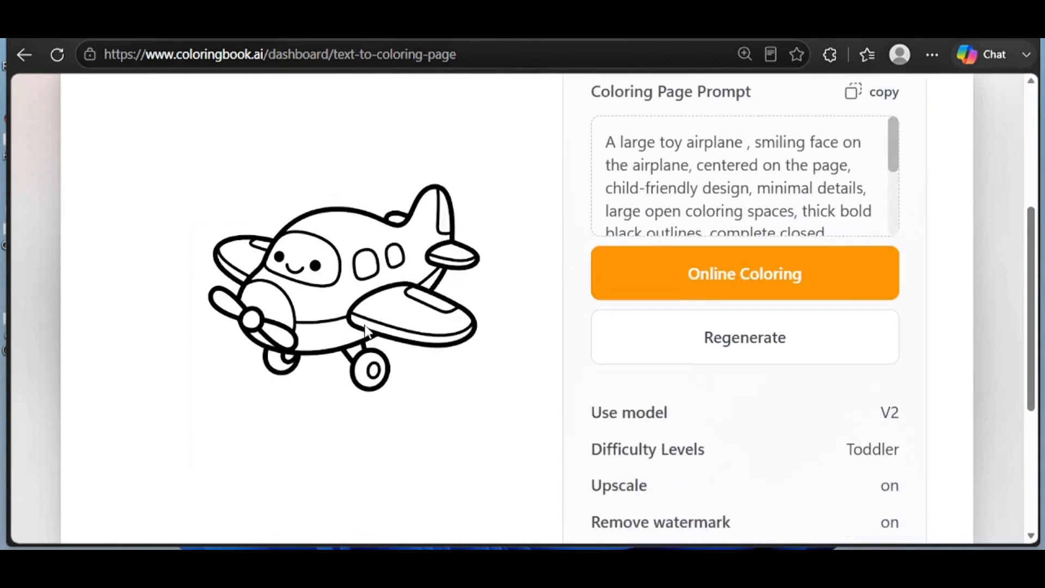
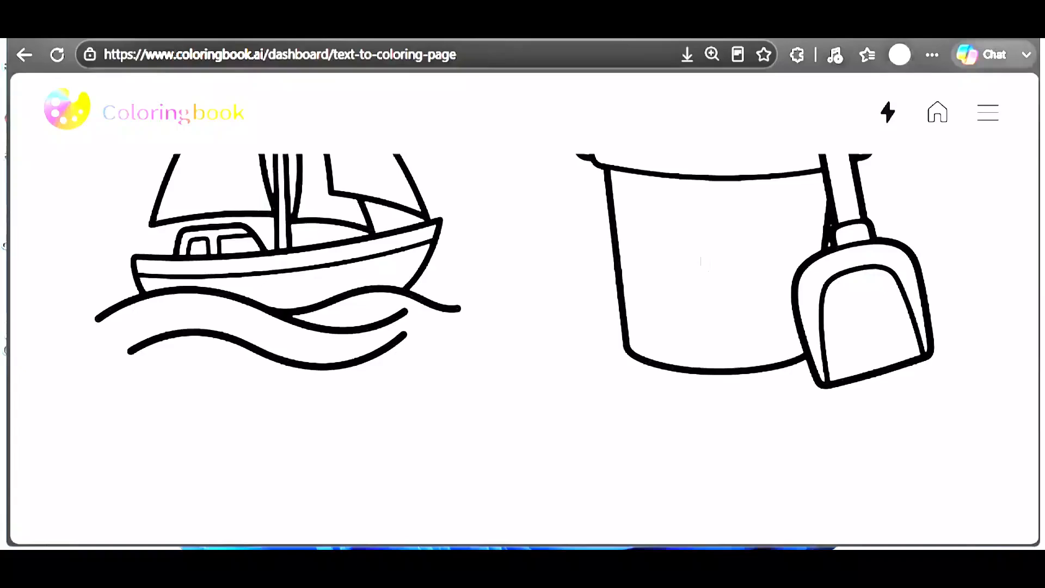
{"action": "scroll", "coordinate": [702, 263], "scroll_direction": "up", "scroll_amount": 10}
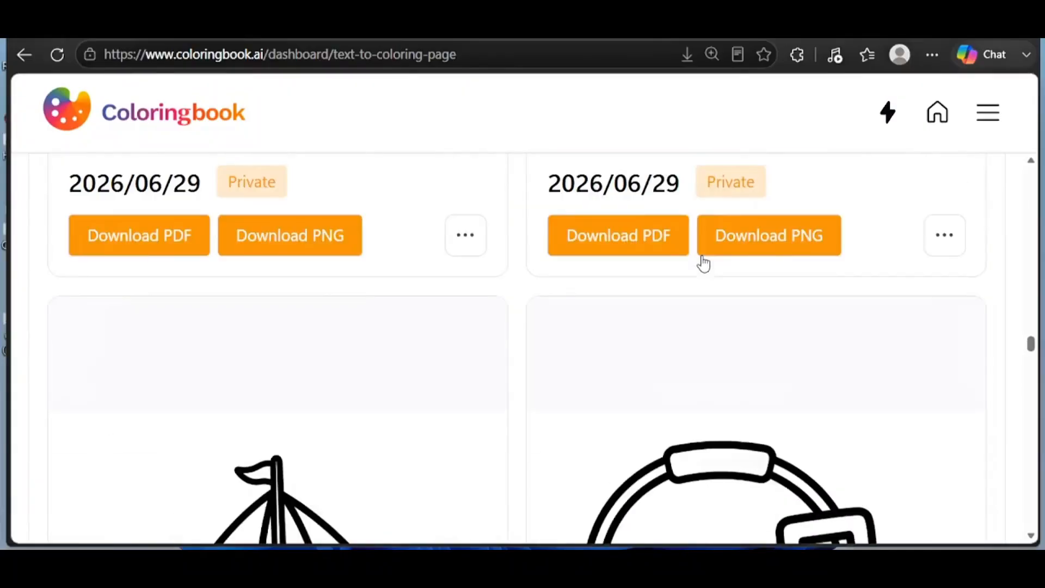
{"action": "scroll", "coordinate": [703, 264], "scroll_direction": "up", "scroll_amount": 5}
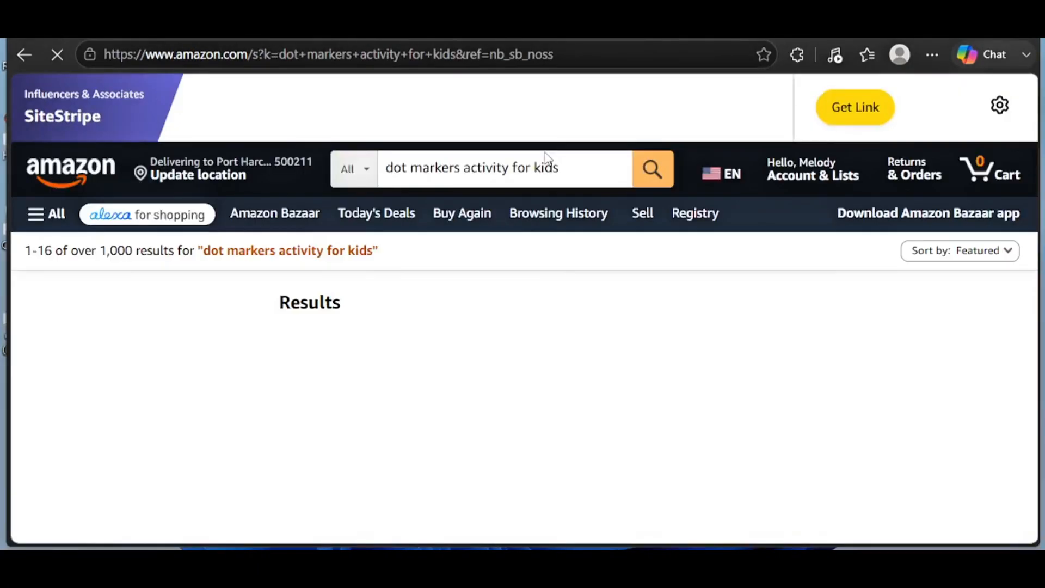
Step: Browse the Amazon results for "dot markers activity for kids" and compare the covers of the listed activity books
{"action": "scroll", "coordinate": [522, 218], "scroll_direction": "down", "scroll_amount": 15}
{"action": "scroll", "coordinate": [517, 232], "scroll_direction": "down", "scroll_amount": 3}
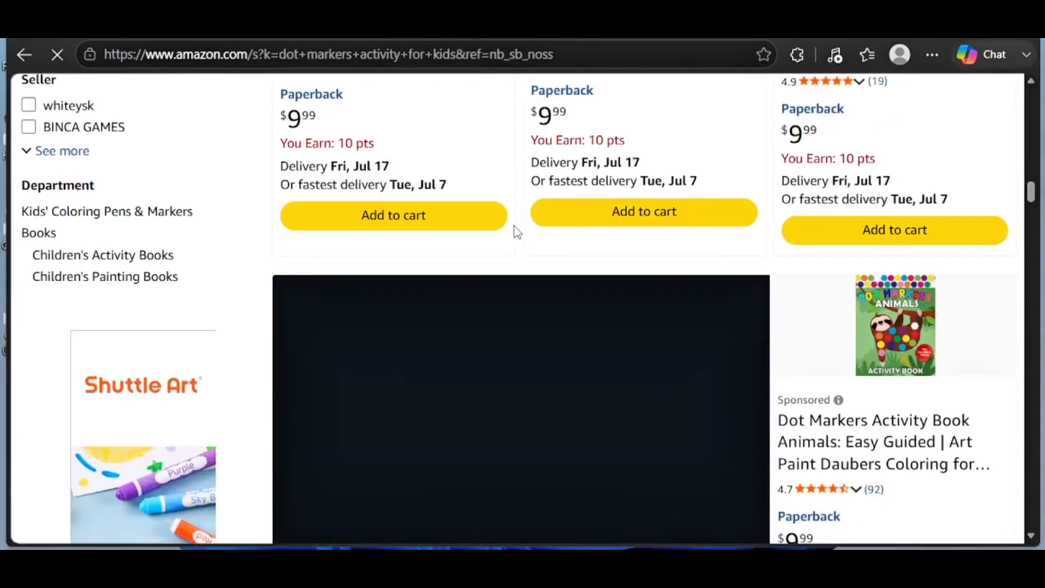
{"action": "scroll", "coordinate": [513, 229], "scroll_direction": "up", "scroll_amount": 8}
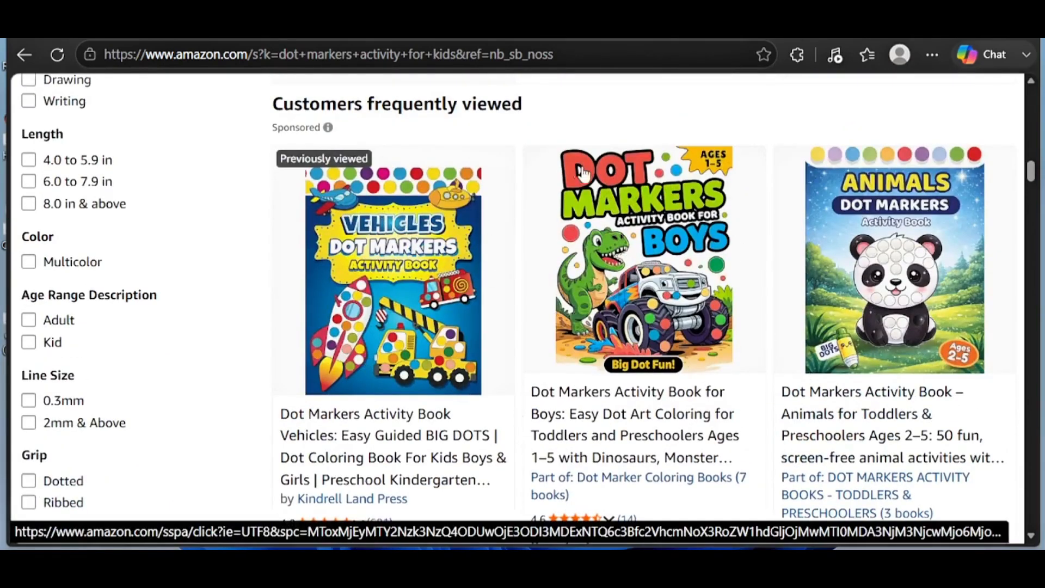
{"action": "scroll", "coordinate": [544, 299], "scroll_direction": "up", "scroll_amount": 5}
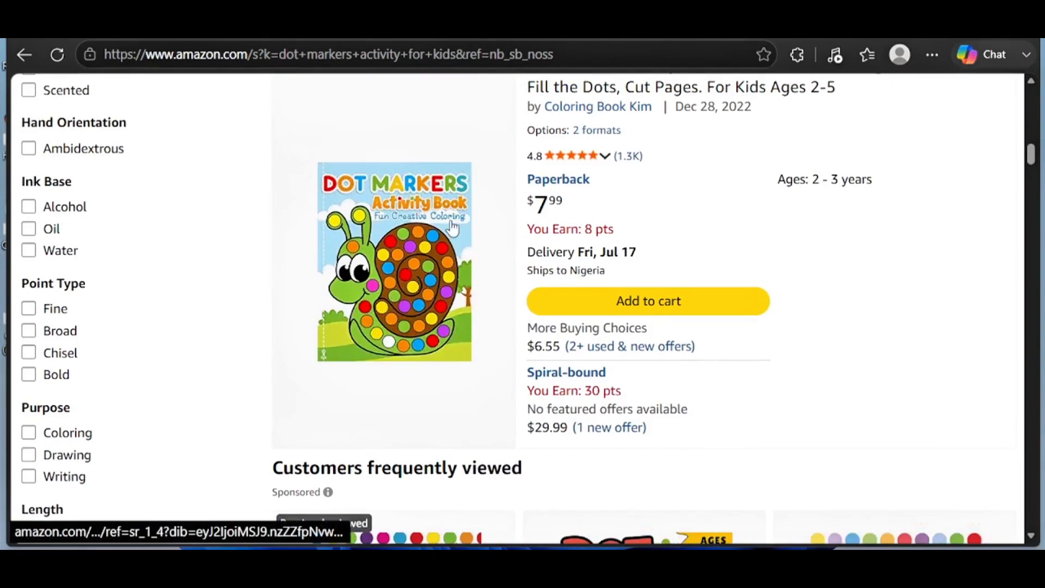
{"action": "scroll", "coordinate": [454, 234], "scroll_direction": "down", "scroll_amount": 7}
{"action": "scroll", "coordinate": [470, 313], "scroll_direction": "down", "scroll_amount": 10}
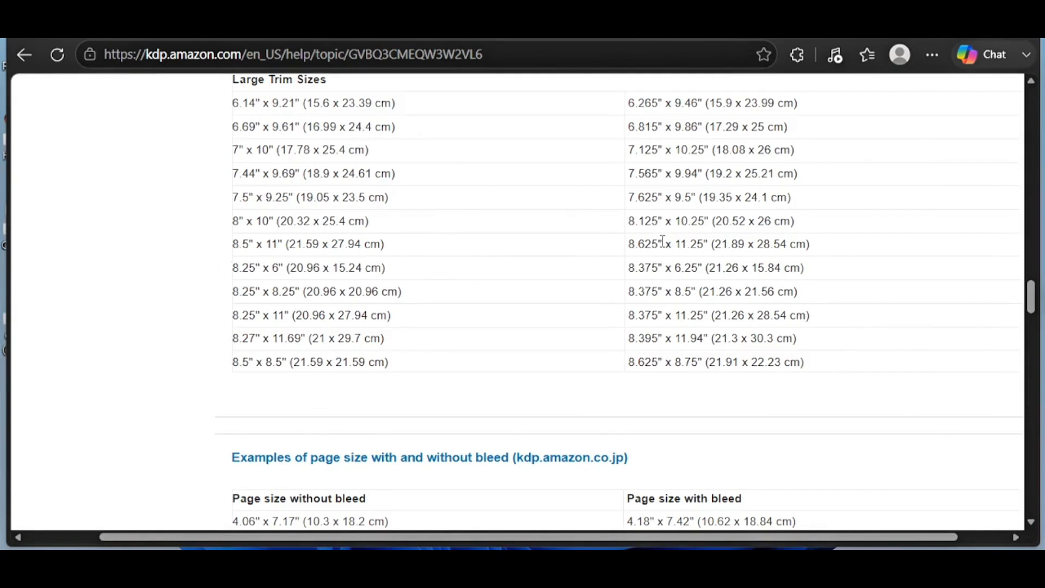
Step: Look up the KDP page size with bleed for 8.5" x 11" and create a custom 8.625 x 11.25 in design in Canva
{"action": "left_click_drag", "start_coordinate": [658, 243], "coordinate": [696, 245]}
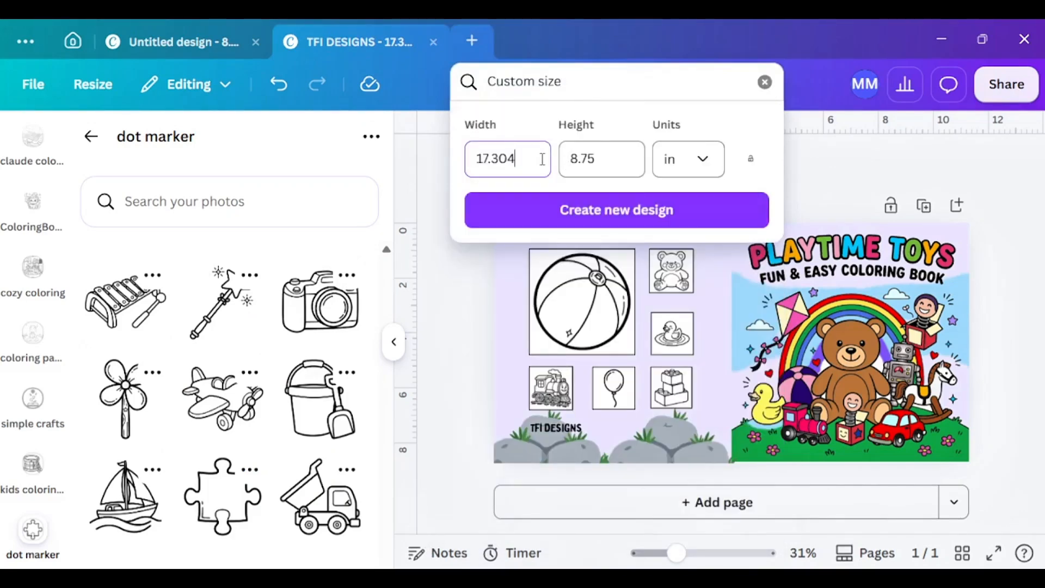
{"action": "double_click", "coordinate": [542, 159]}
{"action": "left_click", "coordinate": [638, 218]}
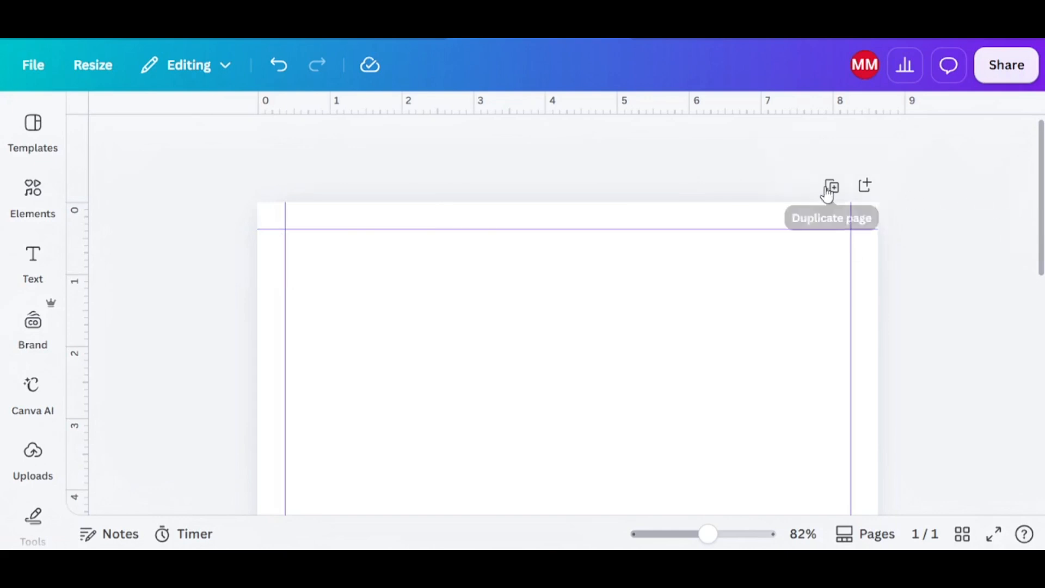
Step: Duplicate the blank page until the design has 24 pages
{"action": "left_click", "coordinate": [829, 187]}
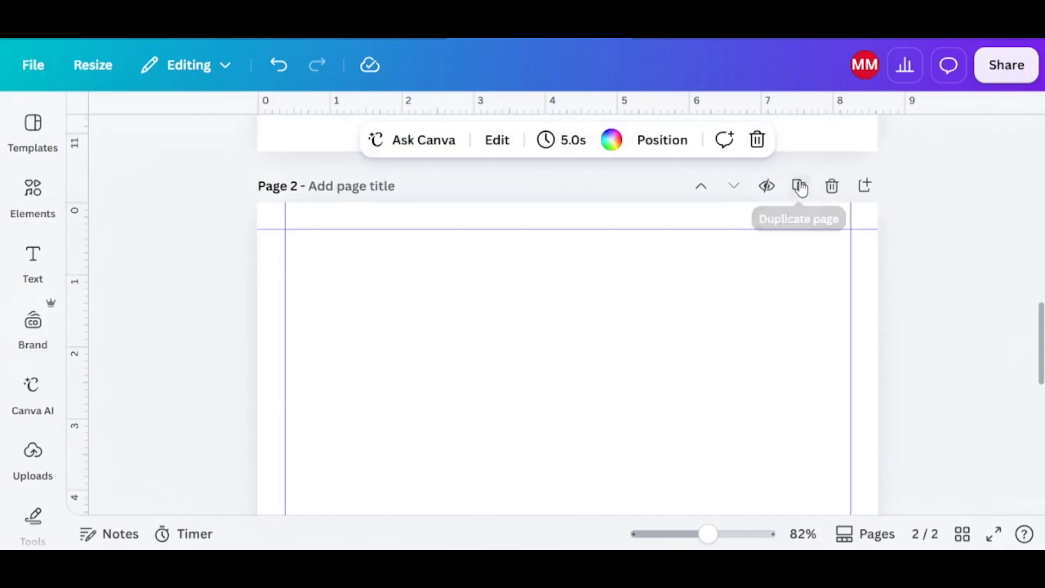
{"action": "left_click", "coordinate": [799, 187]}
{"action": "left_click", "coordinate": [799, 187]}
{"action": "left_click", "coordinate": [799, 186]}
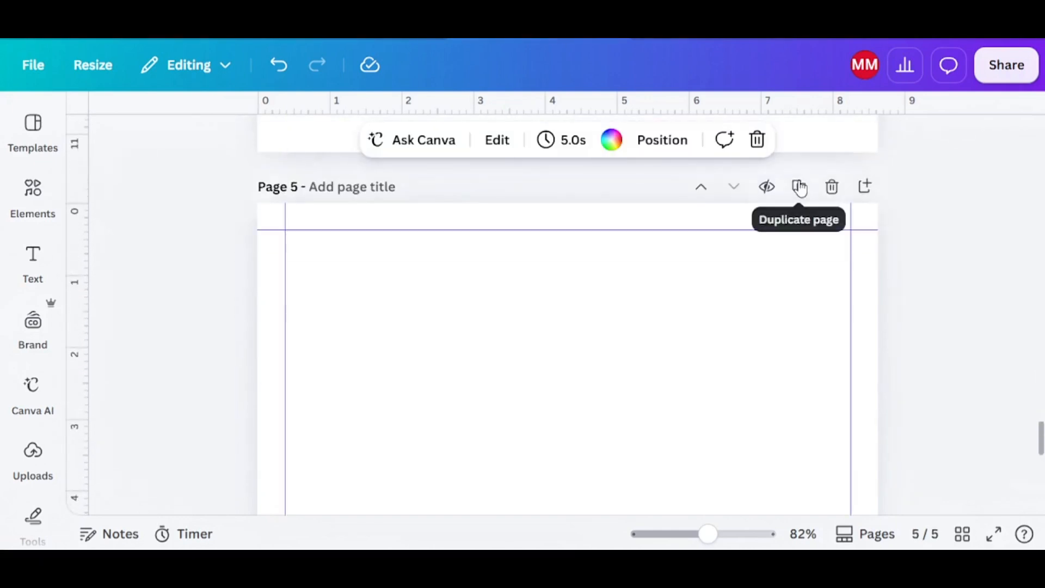
{"action": "left_click", "coordinate": [798, 187]}
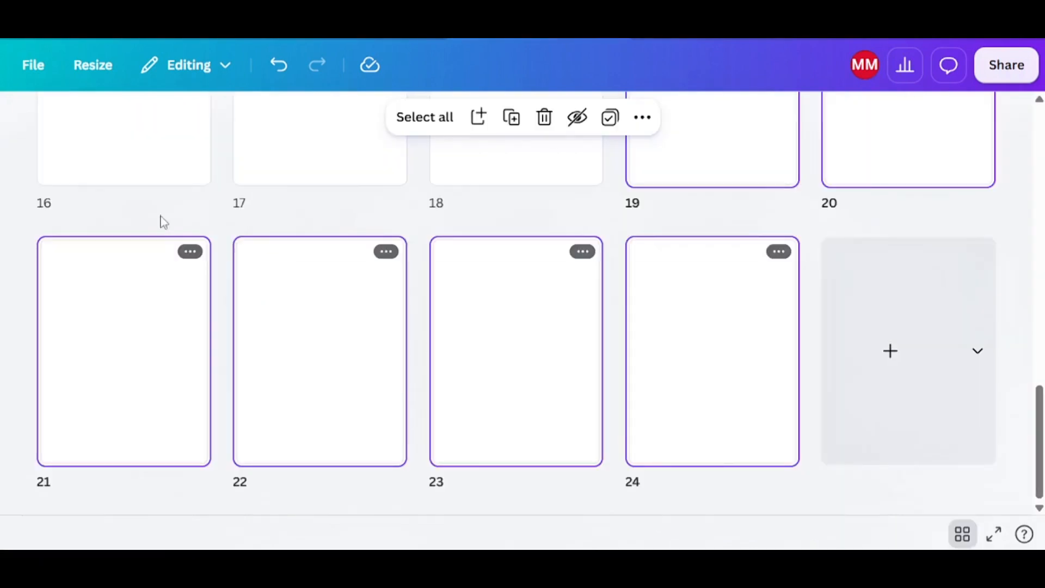
{"action": "scroll", "coordinate": [163, 221], "scroll_direction": "up", "scroll_amount": 10}
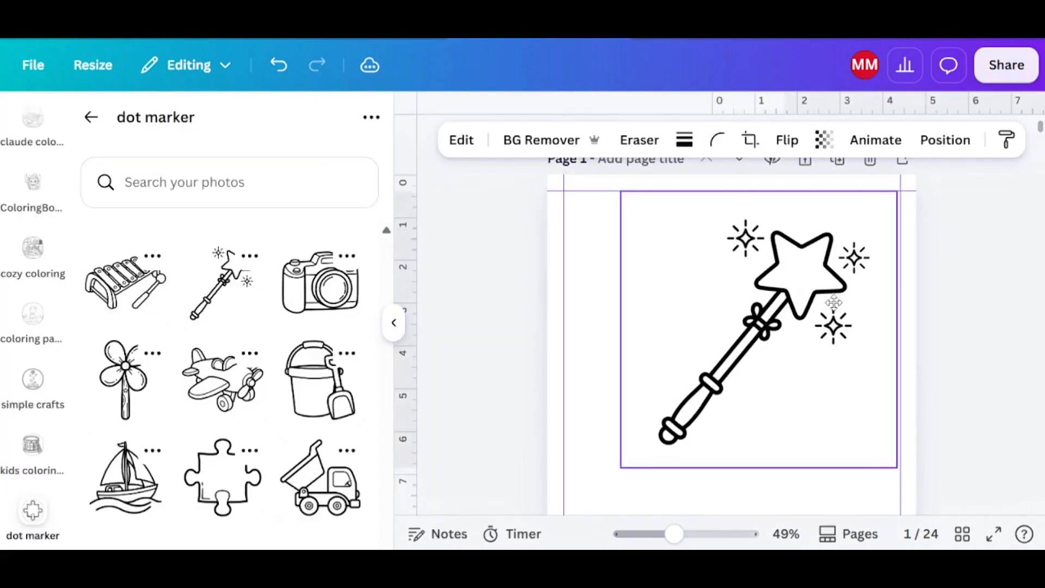
Step: Enlarge the magic wand across page 1 and place other toy drawings on alternate pages, including the camera on page 3 and xylophone on page 5
{"action": "scroll", "coordinate": [830, 311], "scroll_direction": "down", "scroll_amount": 5}
{"action": "left_click_drag", "start_coordinate": [623, 194], "coordinate": [569, 378]}
{"action": "scroll", "coordinate": [655, 247], "scroll_direction": "down", "scroll_amount": 10}
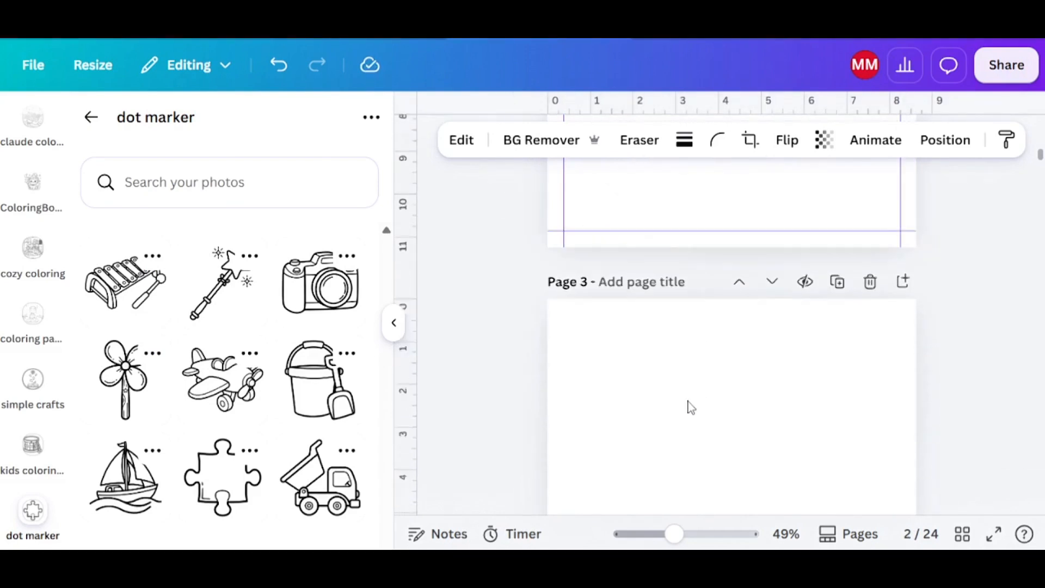
{"action": "left_click", "coordinate": [326, 294]}
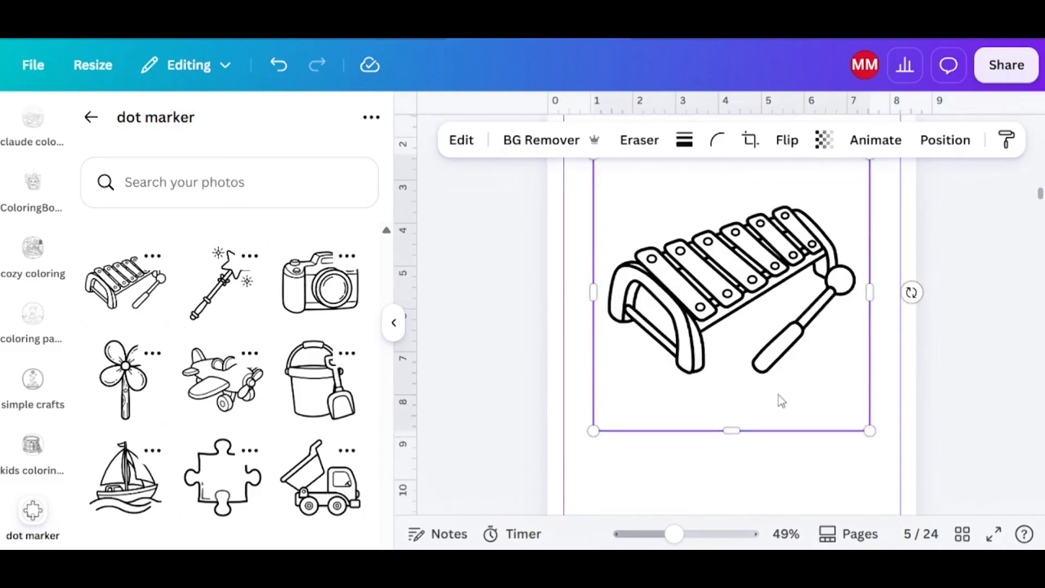
{"action": "scroll", "coordinate": [773, 397], "scroll_direction": "down", "scroll_amount": 2}
{"action": "scroll", "coordinate": [685, 341], "scroll_direction": "down", "scroll_amount": 8}
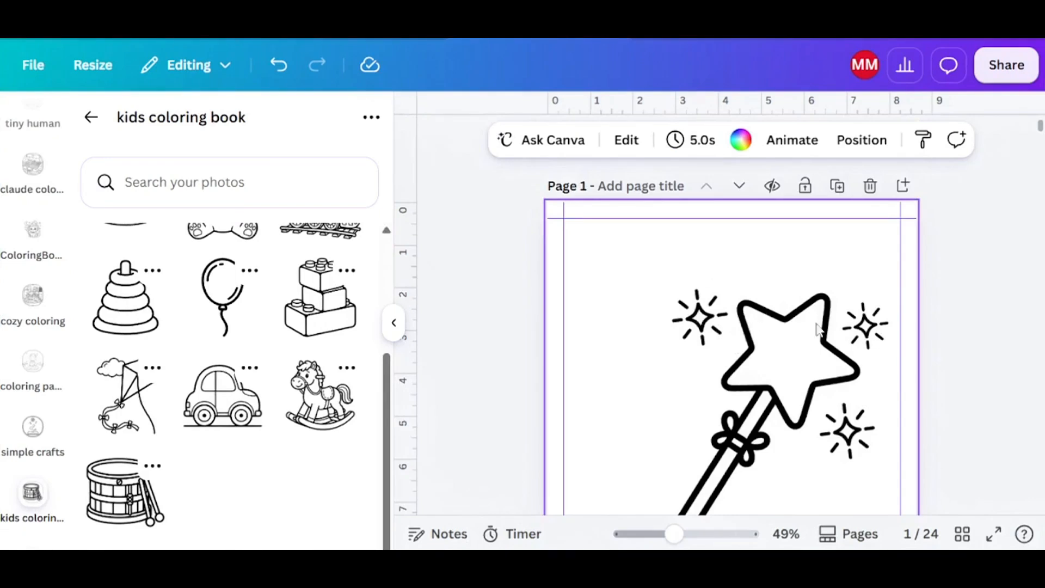
Step: Add a subheading reading "Magic Wand" above the wand drawing on page 1
{"action": "scroll", "coordinate": [77, 245], "scroll_direction": "up", "scroll_amount": 3}
{"action": "scroll", "coordinate": [33, 179], "scroll_direction": "up", "scroll_amount": 10}
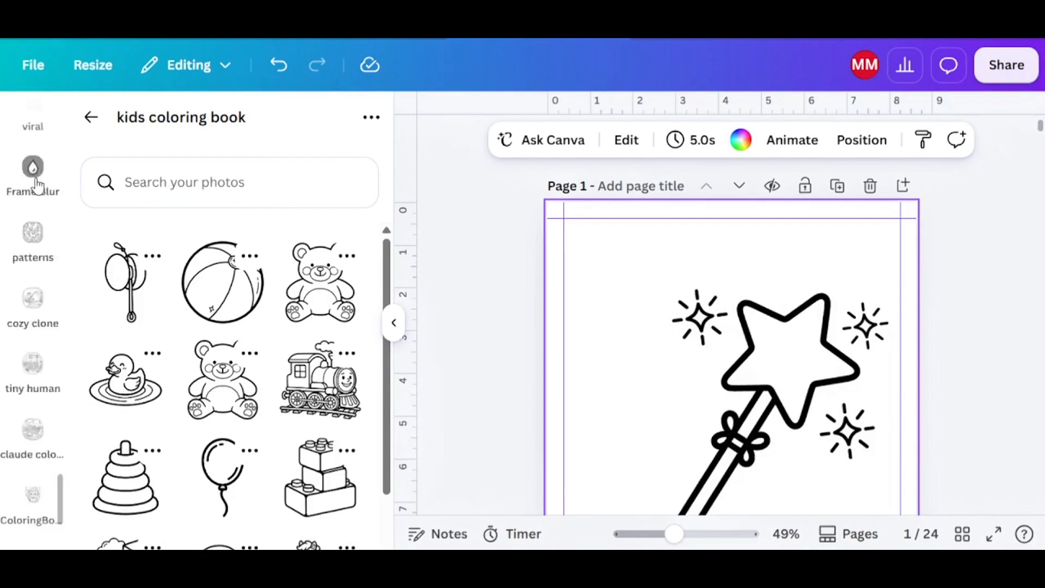
{"action": "scroll", "coordinate": [35, 203], "scroll_direction": "up", "scroll_amount": 10}
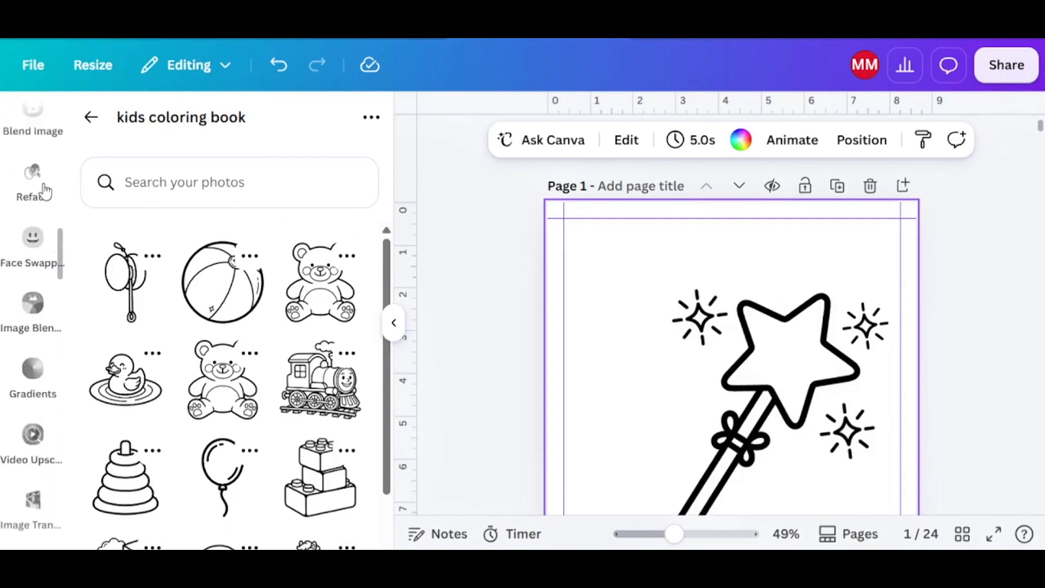
{"action": "left_click", "coordinate": [32, 259]}
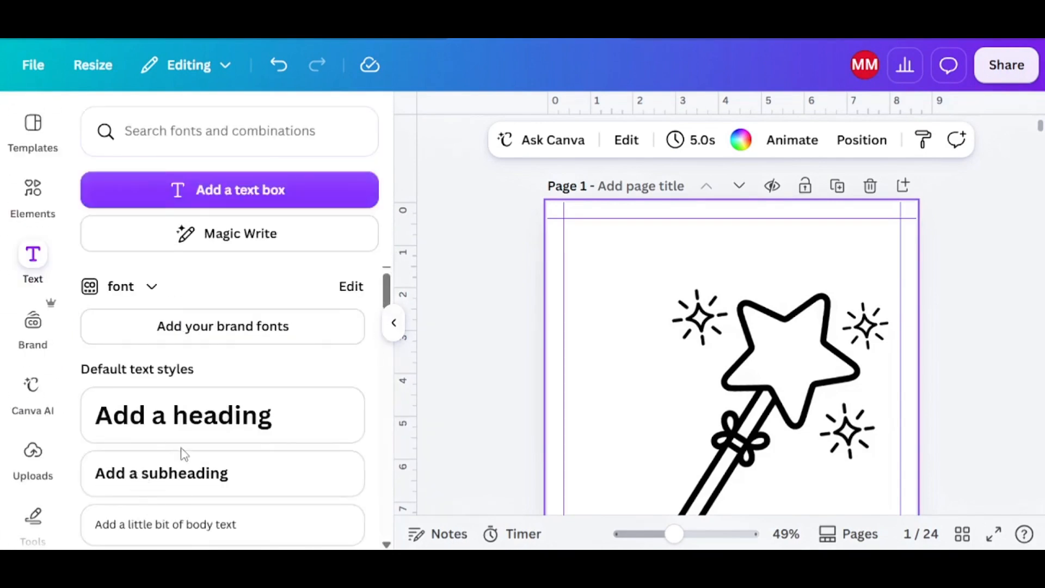
{"action": "left_click", "coordinate": [184, 477]}
{"action": "left_click_drag", "start_coordinate": [748, 413], "coordinate": [684, 297]}
{"action": "double_click", "coordinate": [623, 239]}
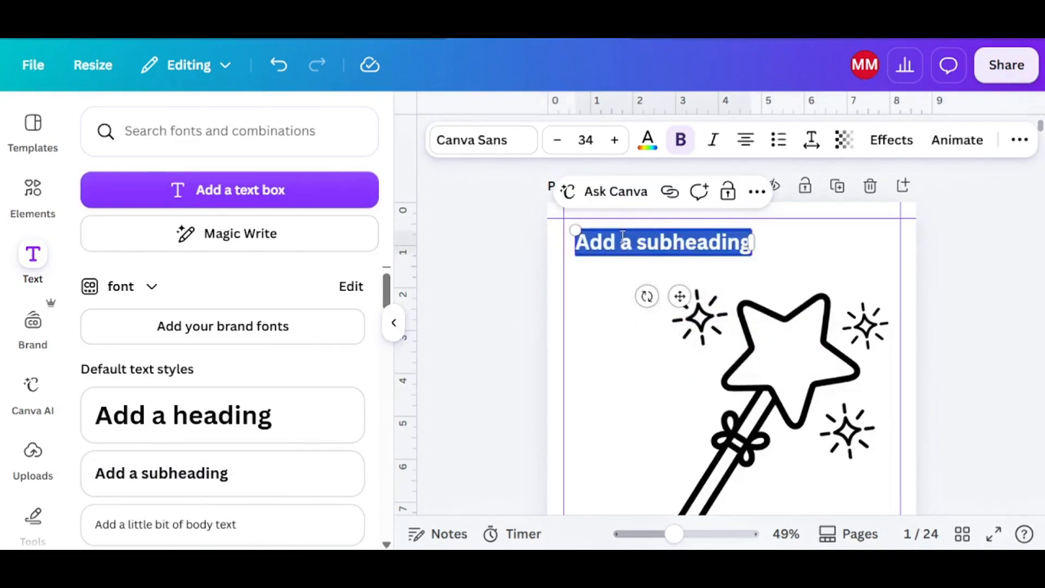
{"action": "type", "text": "Magic Wand"}
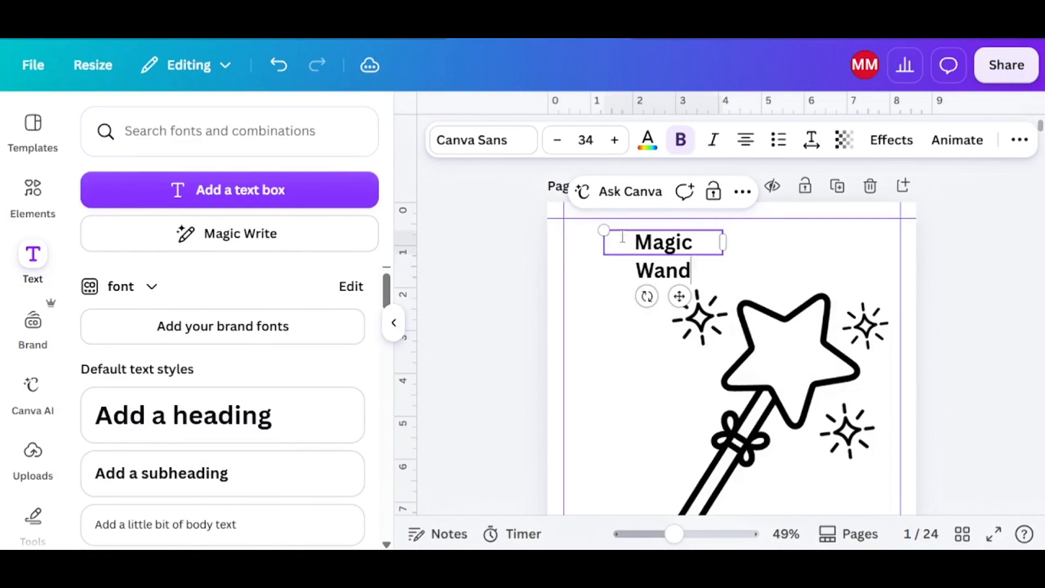
Step: Style the Magic Wand title in Bobby Jones Soft at size 44 and place it near the page's upper left margin
{"action": "left_click", "coordinate": [450, 139]}
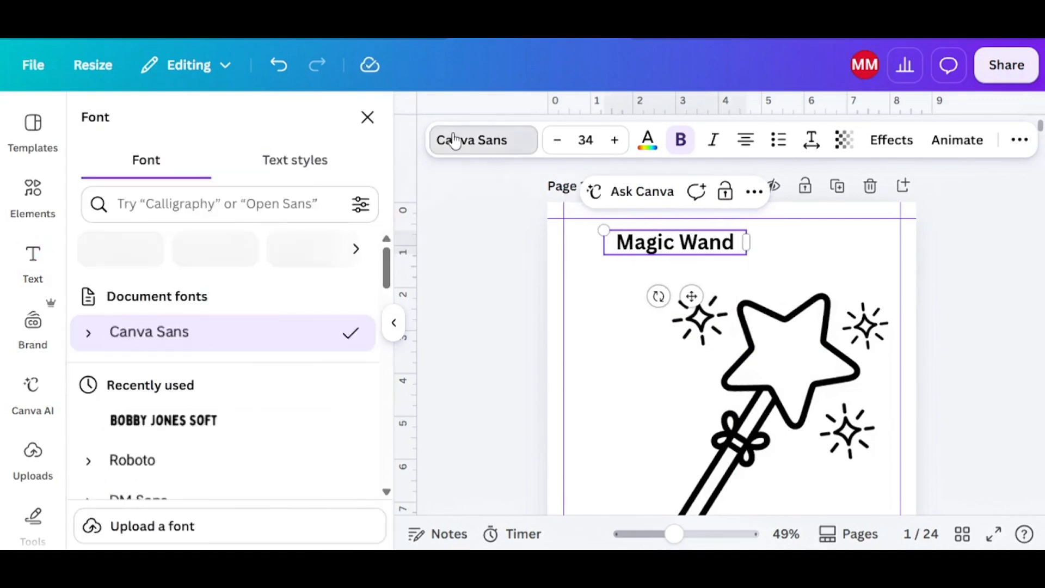
{"action": "left_click", "coordinate": [154, 427]}
{"action": "left_click_drag", "start_coordinate": [691, 296], "coordinate": [653, 296]}
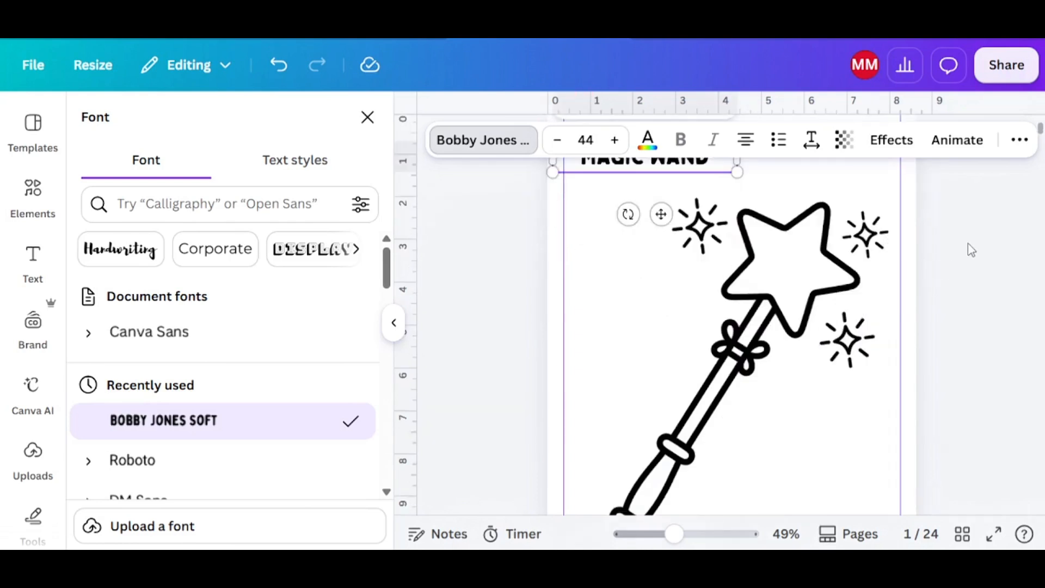
Step: Add a circle shape to page 1 with a white fill and a solid black outline
{"action": "left_click", "coordinate": [33, 264]}
{"action": "left_click", "coordinate": [32, 196]}
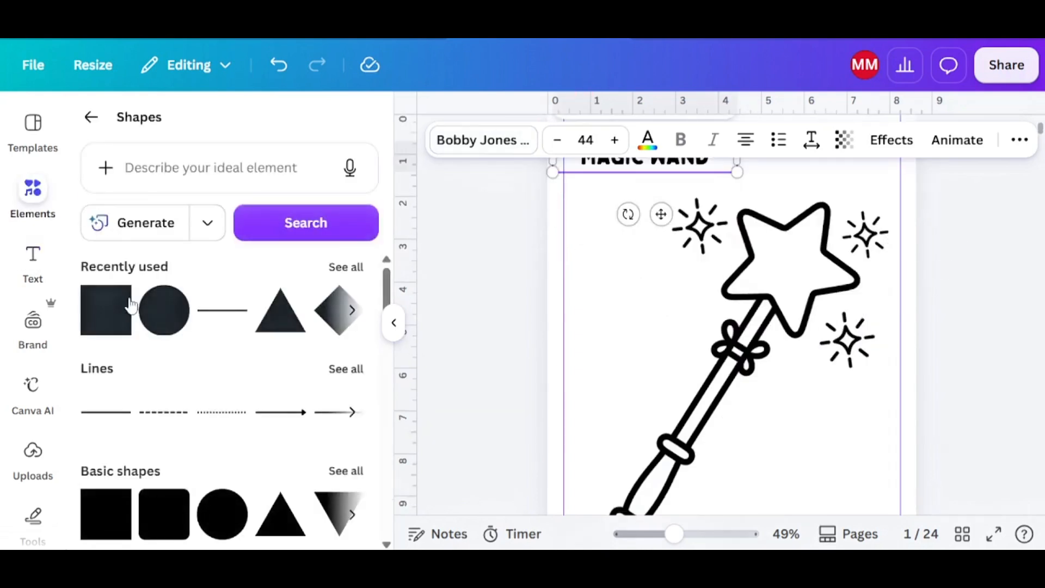
{"action": "left_click", "coordinate": [159, 320]}
{"action": "left_click", "coordinate": [655, 140]}
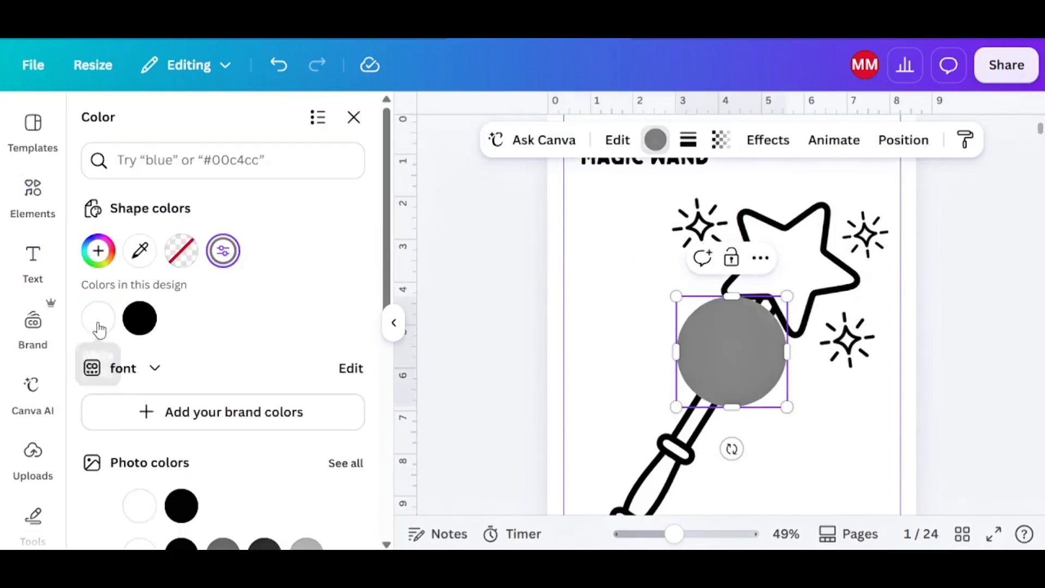
{"action": "left_click", "coordinate": [98, 318]}
{"action": "left_click", "coordinate": [688, 140]}
{"action": "left_click", "coordinate": [643, 209]}
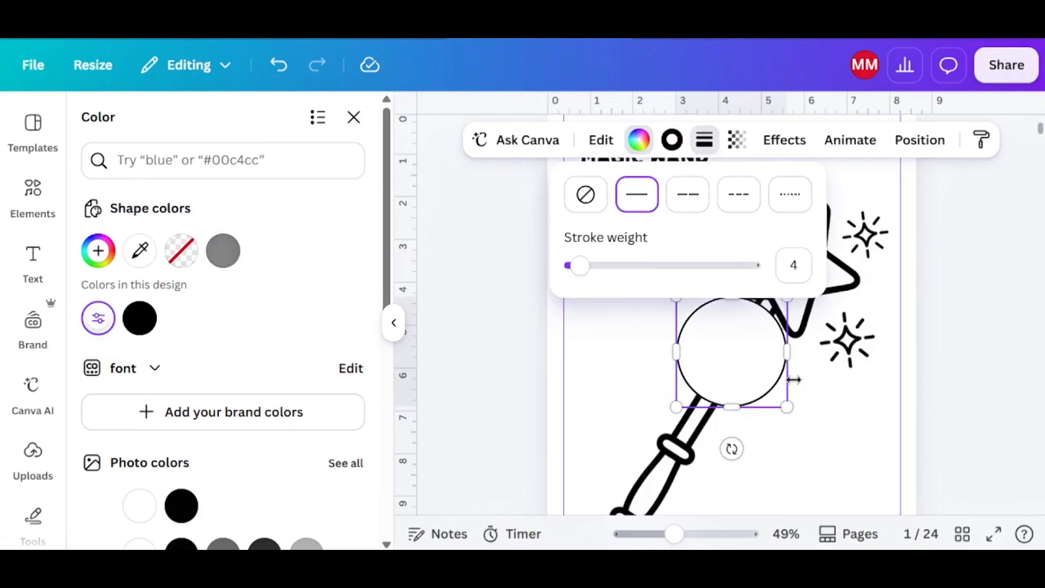
Step: Resize the circle to exactly 0.6 in wide and high
{"action": "left_click", "coordinate": [919, 139]}
{"action": "scroll", "coordinate": [129, 320], "scroll_direction": "down", "scroll_amount": 2}
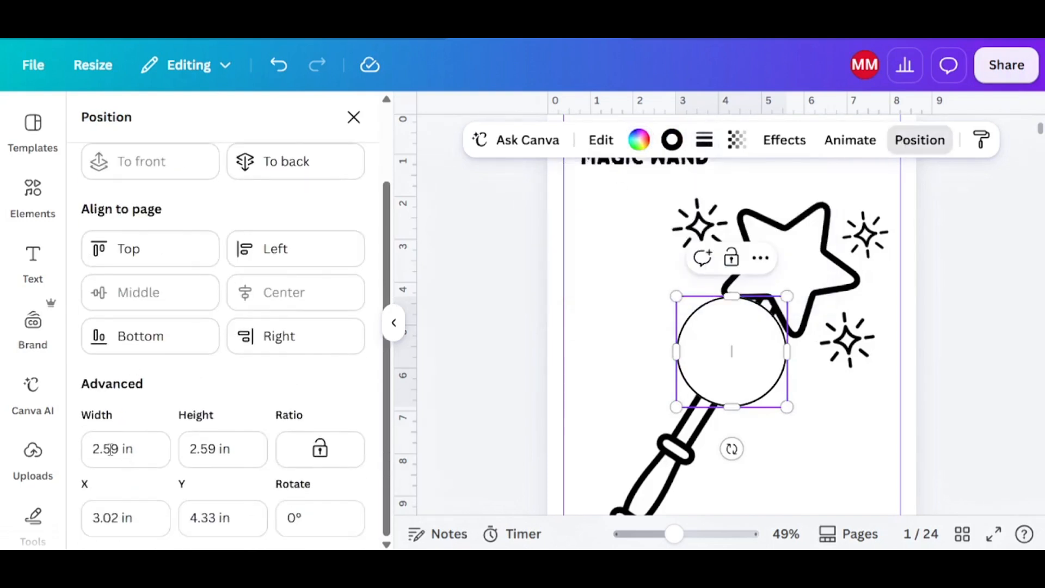
{"action": "left_click", "coordinate": [114, 449]}
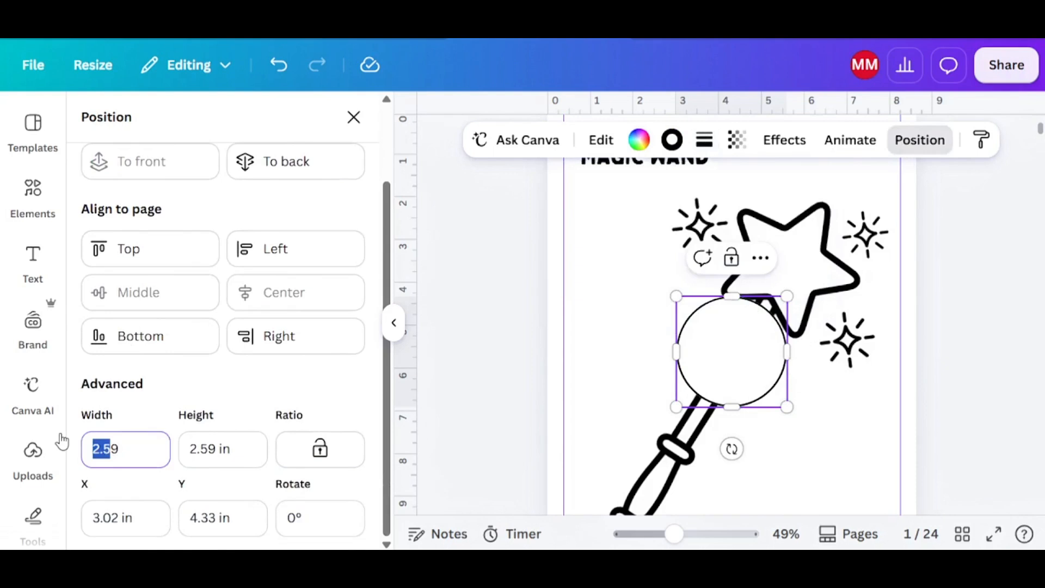
{"action": "key", "text": "BackSpace"}
{"action": "type", "text": "0.6"}
{"action": "left_click", "coordinate": [203, 449]}
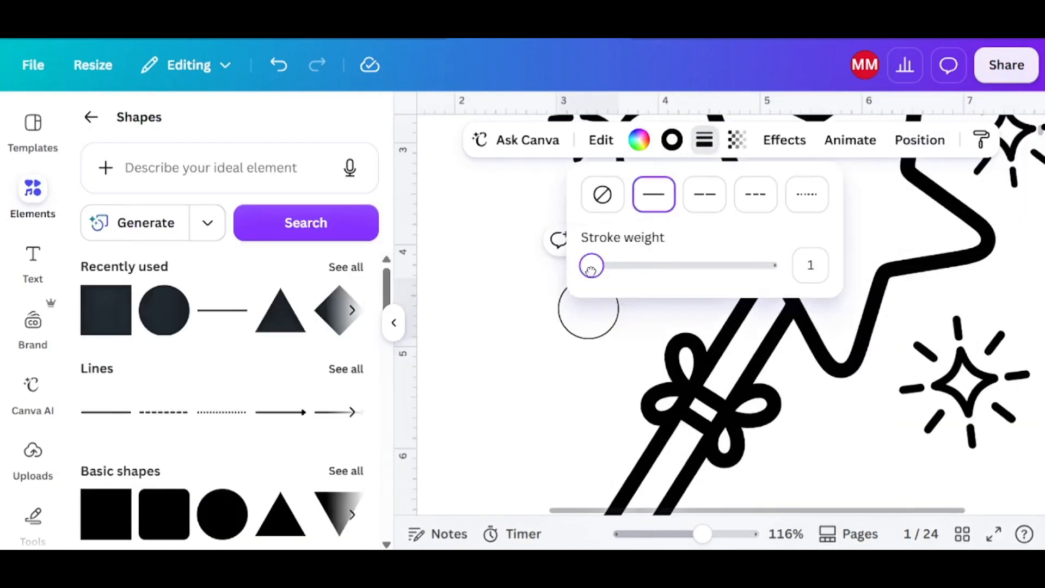
Step: Set the small circle's outline weight to 2
{"action": "left_click_drag", "start_coordinate": [591, 266], "coordinate": [591, 268]}
{"action": "left_click", "coordinate": [815, 263]}
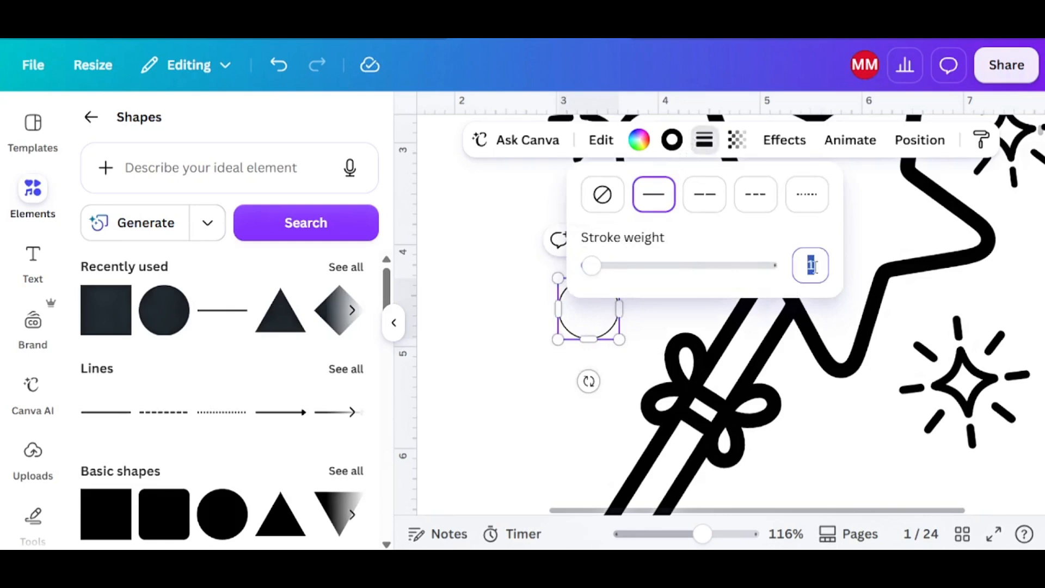
{"action": "type", "text": "2"}
Step: Move the circle into the upper right point of the wand's star and nudge it against the inner outline
{"action": "mouse_move", "coordinate": [602, 306]}
{"action": "left_mouse_down"}
{"action": "mouse_move", "coordinate": [861, 216]}
{"action": "mouse_move", "coordinate": [872, 184]}
{"action": "left_mouse_up"}
{"action": "scroll", "coordinate": [841, 239], "scroll_direction": "up", "scroll_amount": 5}
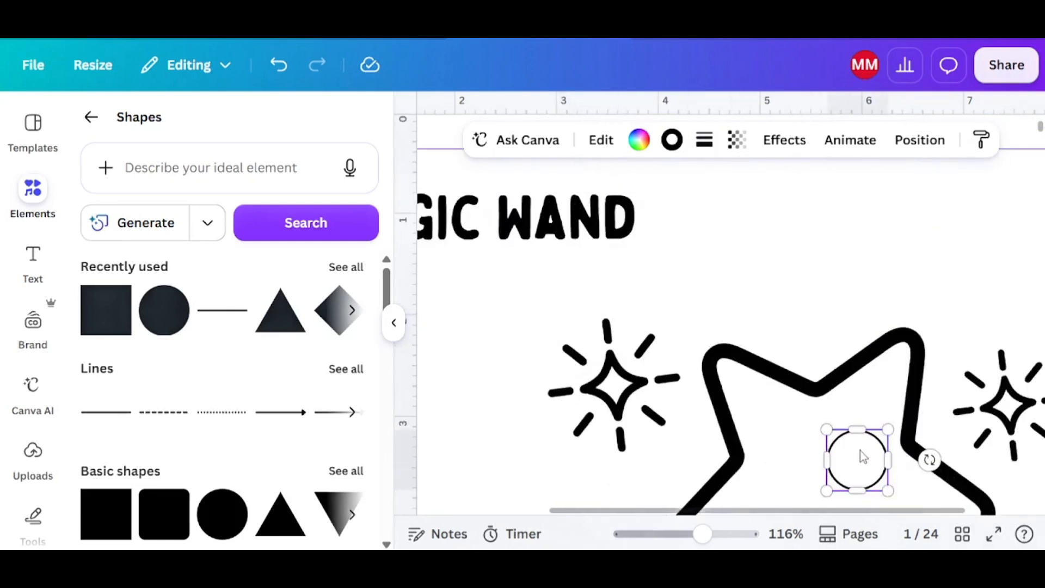
{"action": "left_click_drag", "start_coordinate": [863, 456], "coordinate": [872, 396]}
{"action": "scroll", "coordinate": [885, 381], "scroll_direction": "up", "scroll_amount": 5}
{"action": "scroll", "coordinate": [922, 379], "scroll_direction": "up", "scroll_amount": 1}
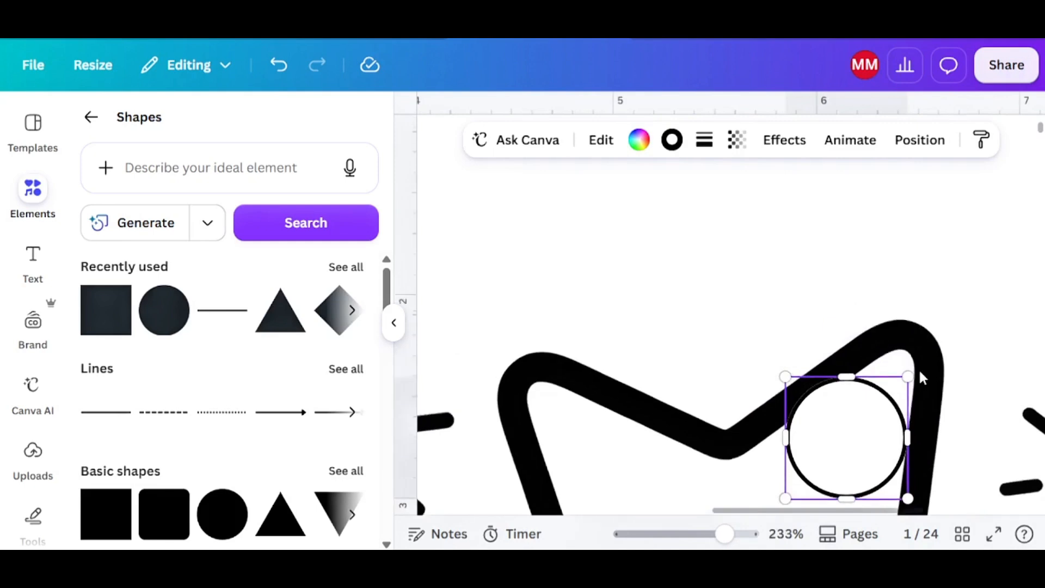
{"action": "scroll", "coordinate": [922, 378], "scroll_direction": "down", "scroll_amount": 2}
{"action": "key", "text": "Right"}
{"action": "key", "text": "Down"}
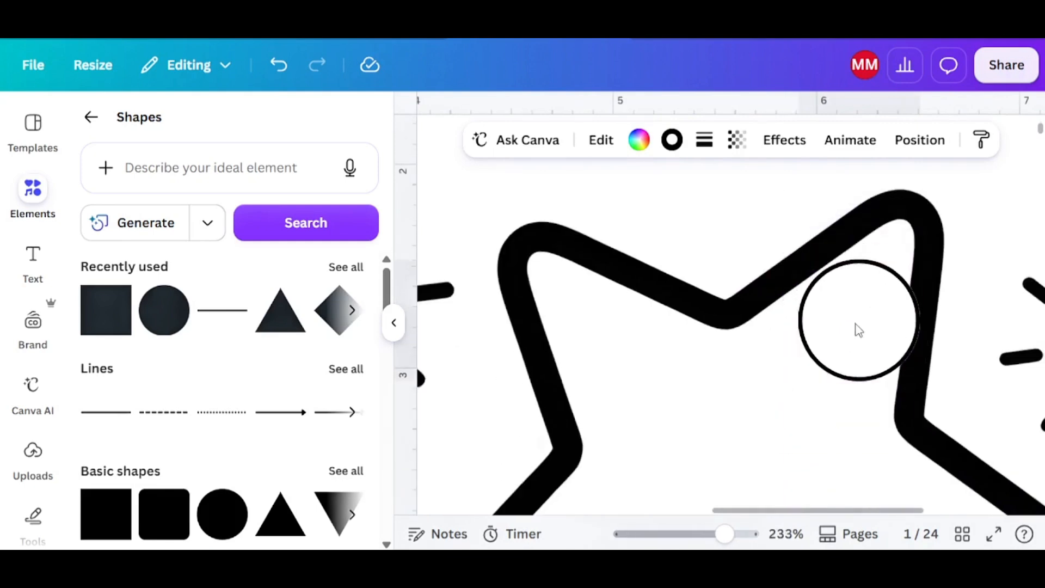
{"action": "key", "text": "Left"}
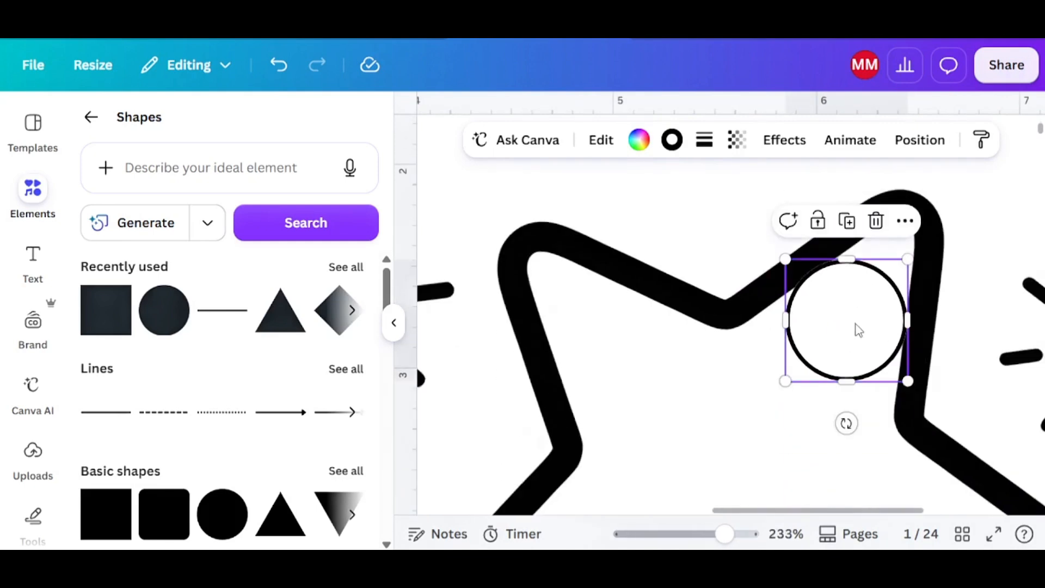
Step: Duplicate the circle and arrange the copies throughout the wand's star without overlapping
{"action": "left_click", "coordinate": [849, 222]}
{"action": "left_click_drag", "start_coordinate": [891, 357], "coordinate": [760, 389]}
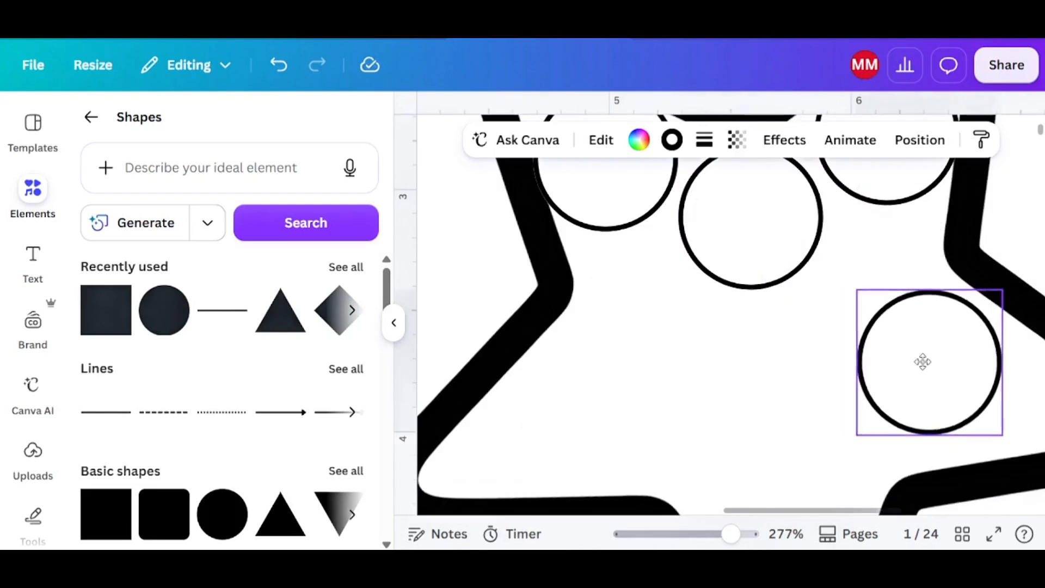
{"action": "left_click_drag", "start_coordinate": [922, 361], "coordinate": [951, 373]}
{"action": "scroll", "coordinate": [770, 513], "scroll_direction": "down", "scroll_amount": 2}
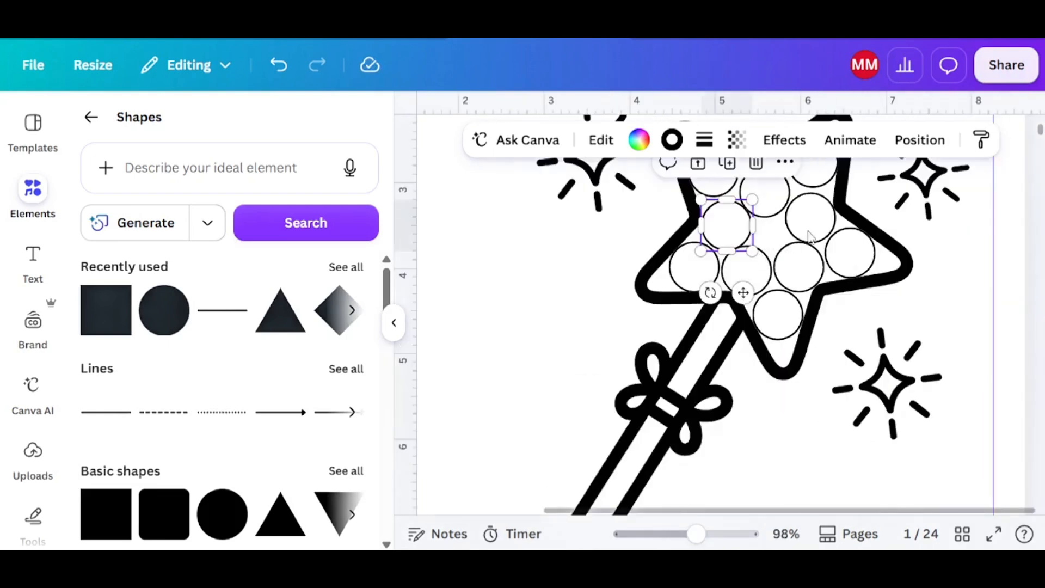
{"action": "scroll", "coordinate": [825, 303], "scroll_direction": "up", "scroll_amount": 3}
{"action": "scroll", "coordinate": [826, 304], "scroll_direction": "down", "scroll_amount": 5}
{"action": "scroll", "coordinate": [835, 392], "scroll_direction": "up", "scroll_amount": 2}
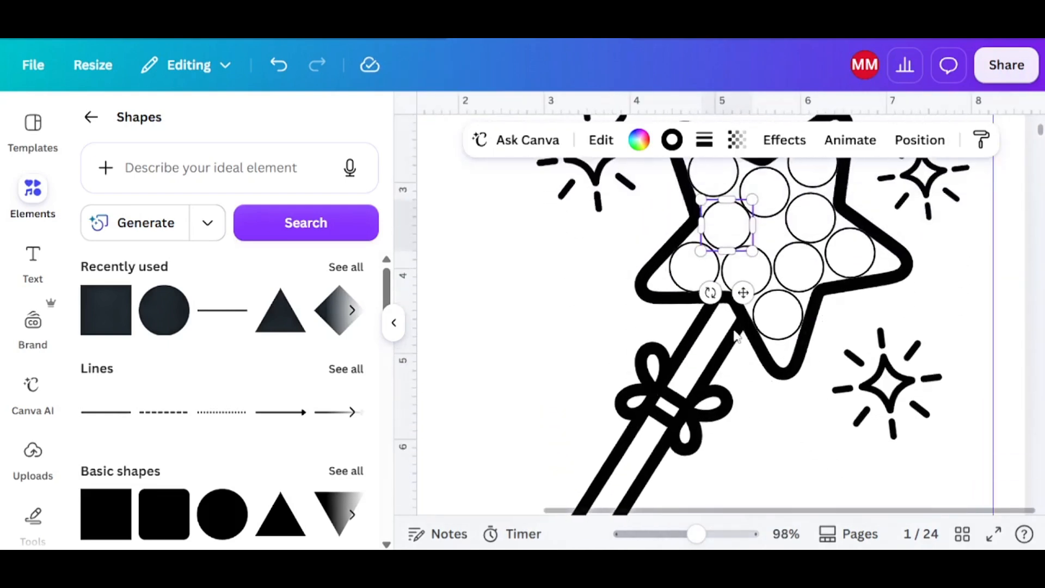
{"action": "scroll", "coordinate": [716, 333], "scroll_direction": "up", "scroll_amount": 2}
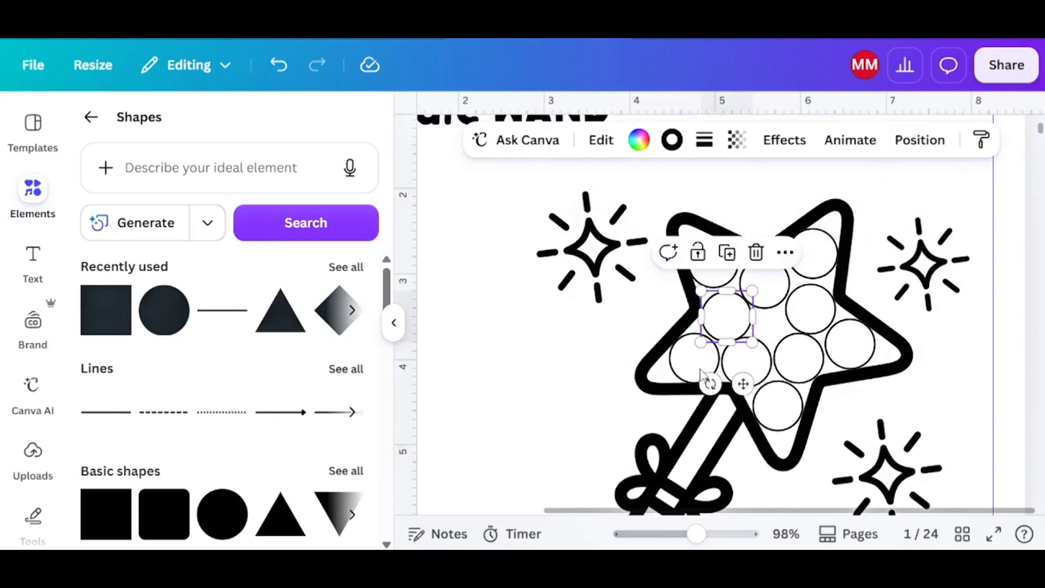
Step: Try circle copies on the wand's handle and in the gap at the star's center, deleting each one
{"action": "left_click", "coordinate": [721, 421]}
{"action": "key", "text": "ctrl+v"}
{"action": "left_click_drag", "start_coordinate": [716, 452], "coordinate": [714, 449]}
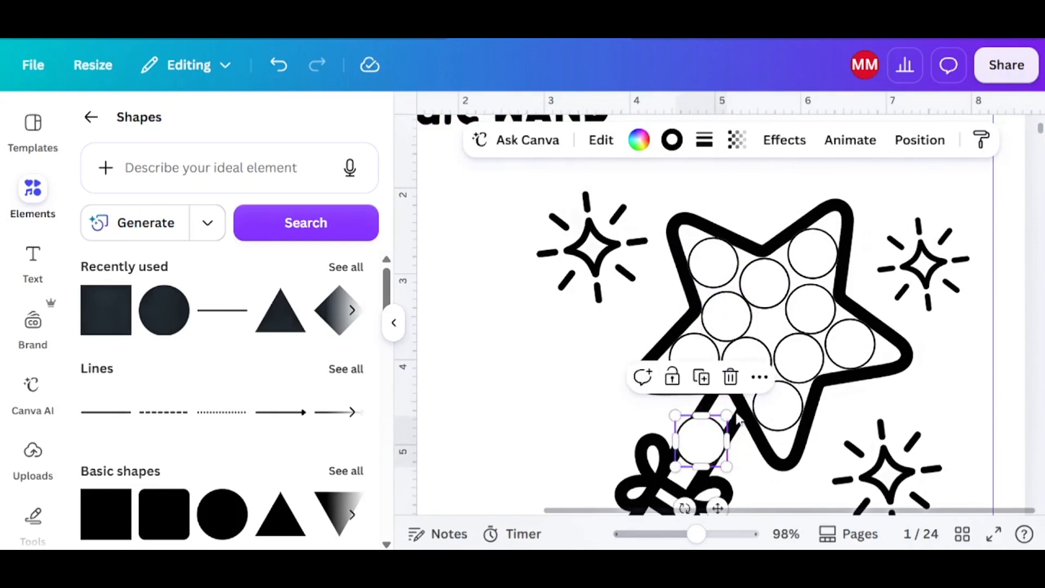
{"action": "left_click", "coordinate": [729, 377]}
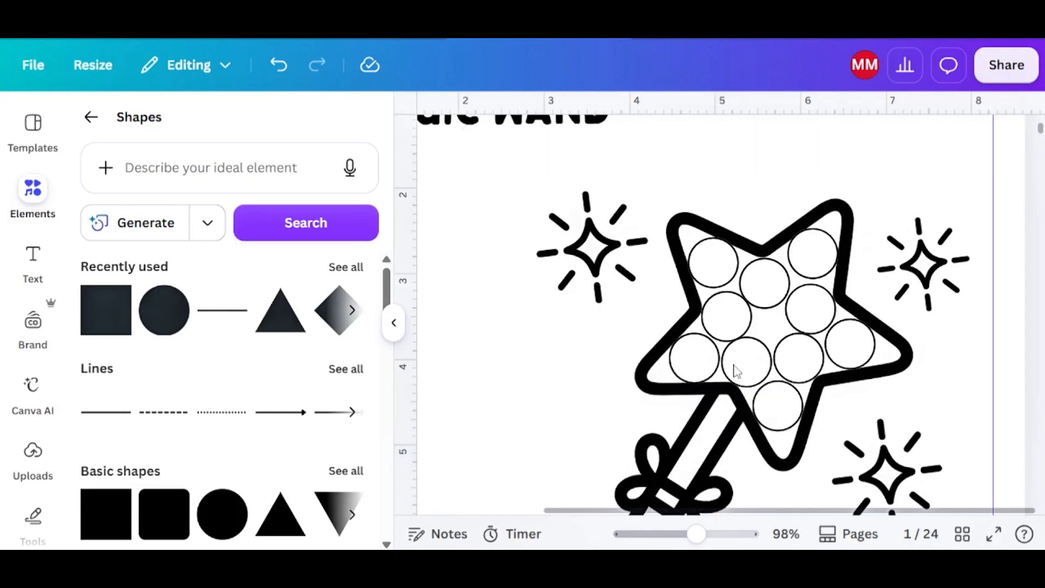
{"action": "key", "text": "ctrl+v"}
{"action": "left_click_drag", "start_coordinate": [807, 432], "coordinate": [787, 330]}
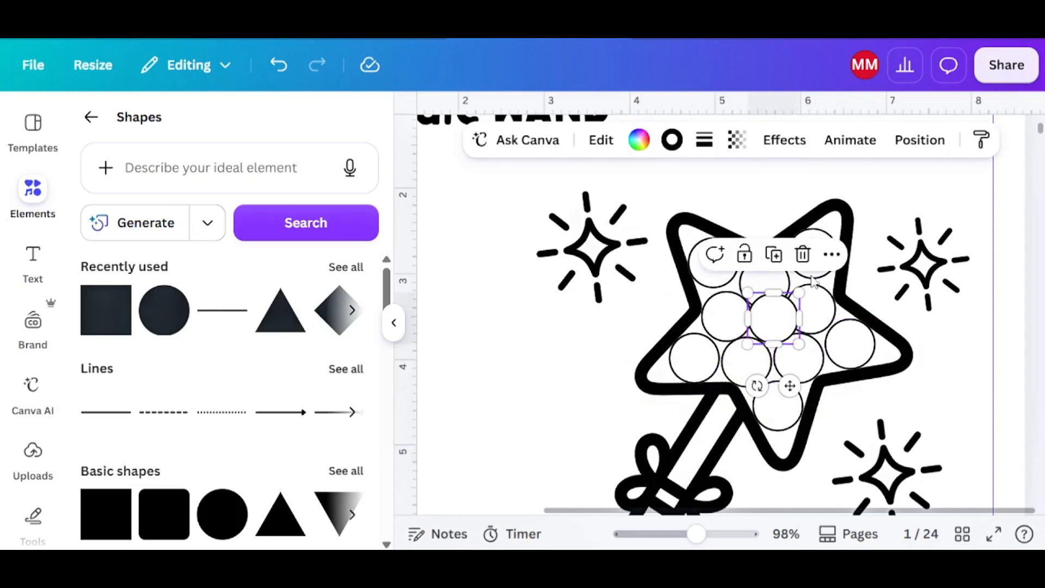
{"action": "left_click", "coordinate": [803, 256]}
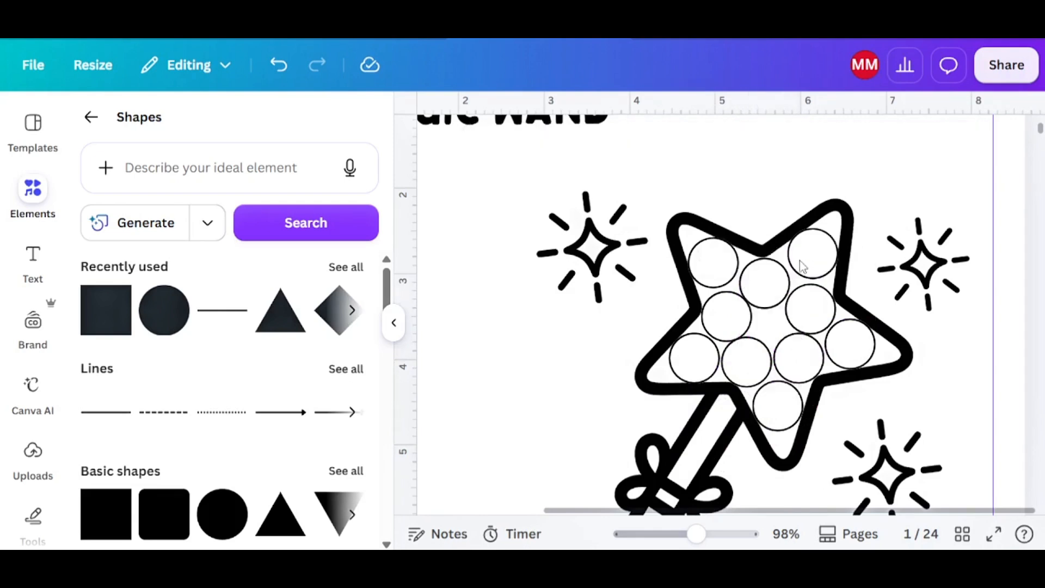
Step: Place a copy of the small circle on the camera page, fitted into the upper right corner of the camera's grip
{"action": "scroll", "coordinate": [789, 397], "scroll_direction": "down", "scroll_amount": 10}
{"action": "scroll", "coordinate": [628, 346], "scroll_direction": "up", "scroll_amount": 3}
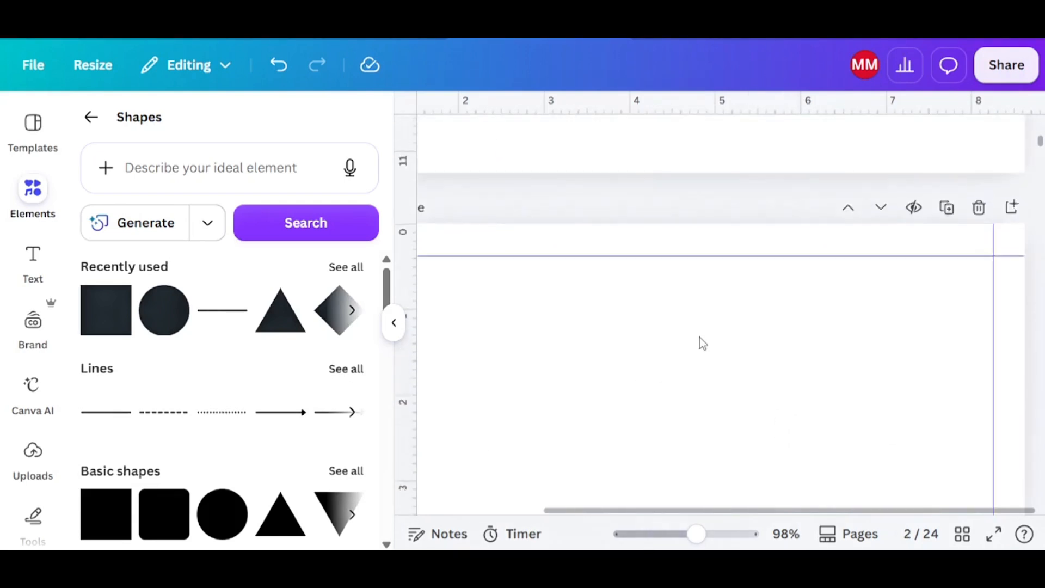
{"action": "scroll", "coordinate": [700, 335], "scroll_direction": "down", "scroll_amount": 3, "text": "ctrl"}
{"action": "scroll", "coordinate": [700, 335], "scroll_direction": "up", "scroll_amount": 8}
{"action": "scroll", "coordinate": [709, 326], "scroll_direction": "down", "scroll_amount": 15}
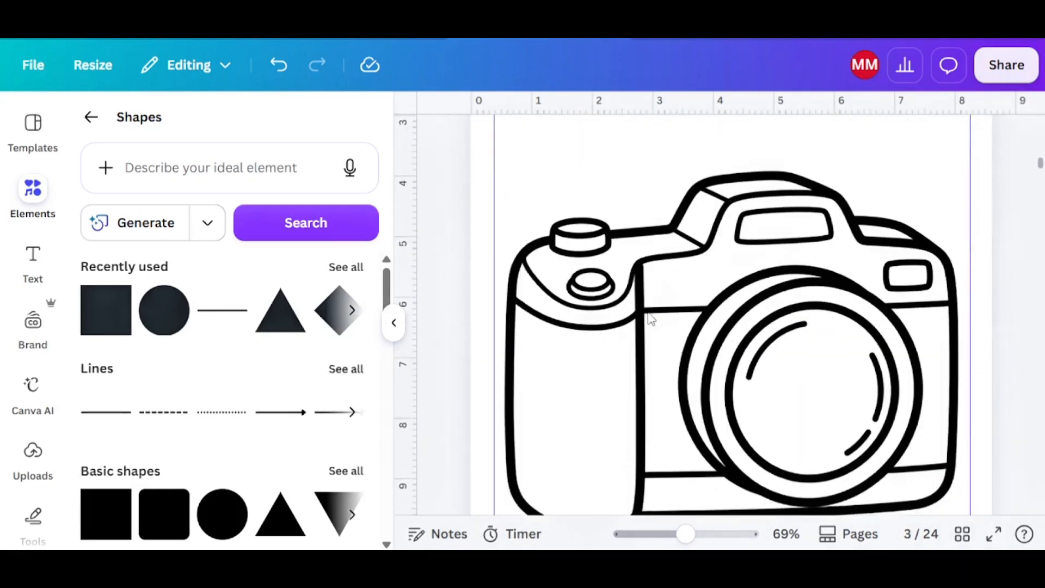
{"action": "left_click", "coordinate": [818, 208]}
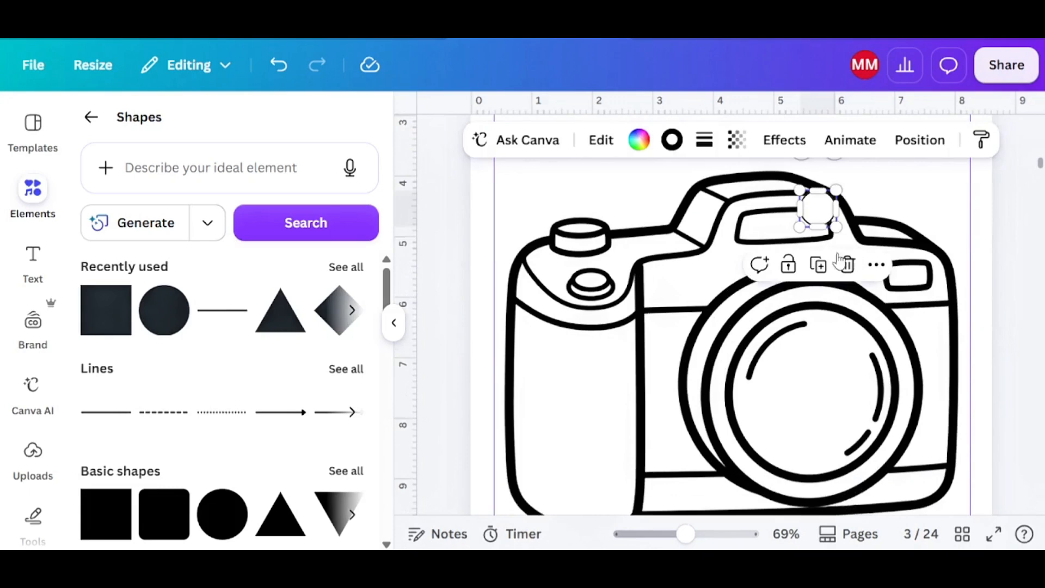
{"action": "left_click_drag", "start_coordinate": [819, 215], "coordinate": [482, 324]}
{"action": "scroll", "coordinate": [534, 354], "scroll_direction": "up", "scroll_amount": 5, "text": "ctrl"}
{"action": "scroll", "coordinate": [504, 333], "scroll_direction": "up", "scroll_amount": 2, "text": "ctrl"}
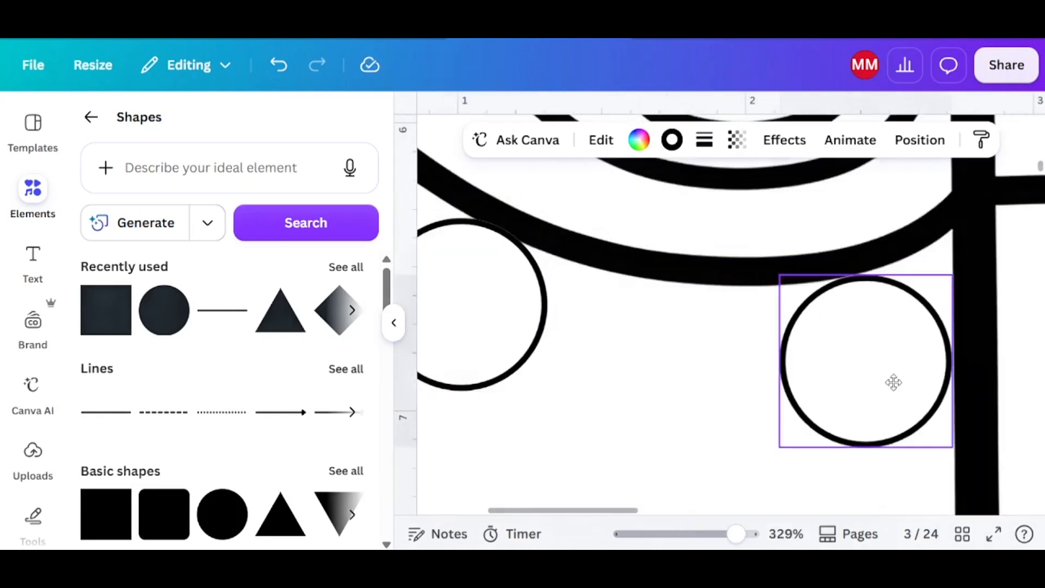
{"action": "left_click_drag", "start_coordinate": [893, 383], "coordinate": [893, 383]}
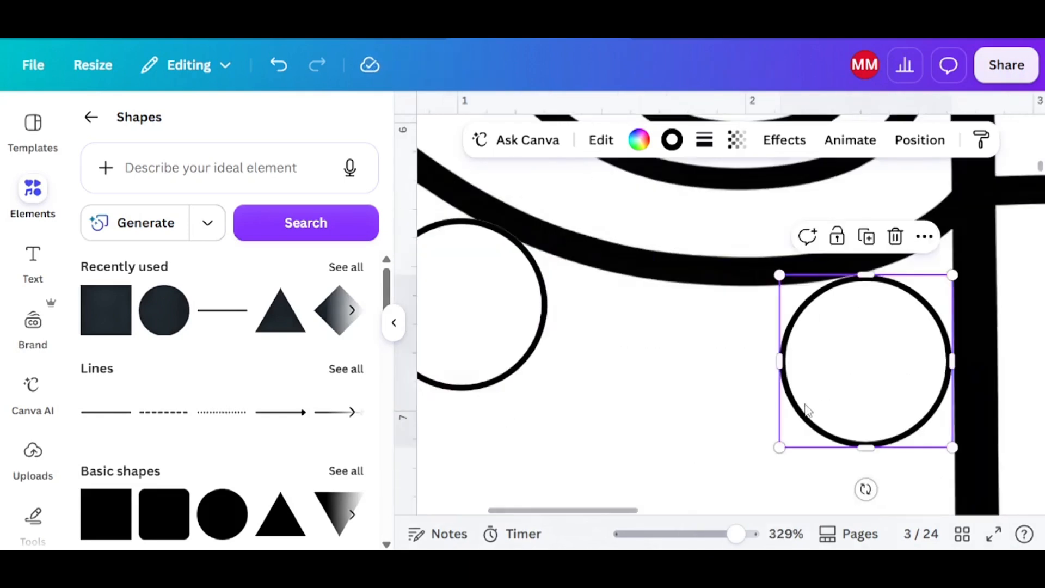
Step: Duplicate the circle across the camera's grip and body, and start placing copies inside the lens
{"action": "key", "text": "ctrl+v"}
{"action": "left_click_drag", "start_coordinate": [739, 313], "coordinate": [670, 372]}
{"action": "scroll", "coordinate": [671, 371], "scroll_direction": "down", "scroll_amount": 2, "text": "ctrl"}
{"action": "key", "text": "ctrl+v"}
{"action": "scroll", "coordinate": [716, 318], "scroll_direction": "down", "scroll_amount": 3}
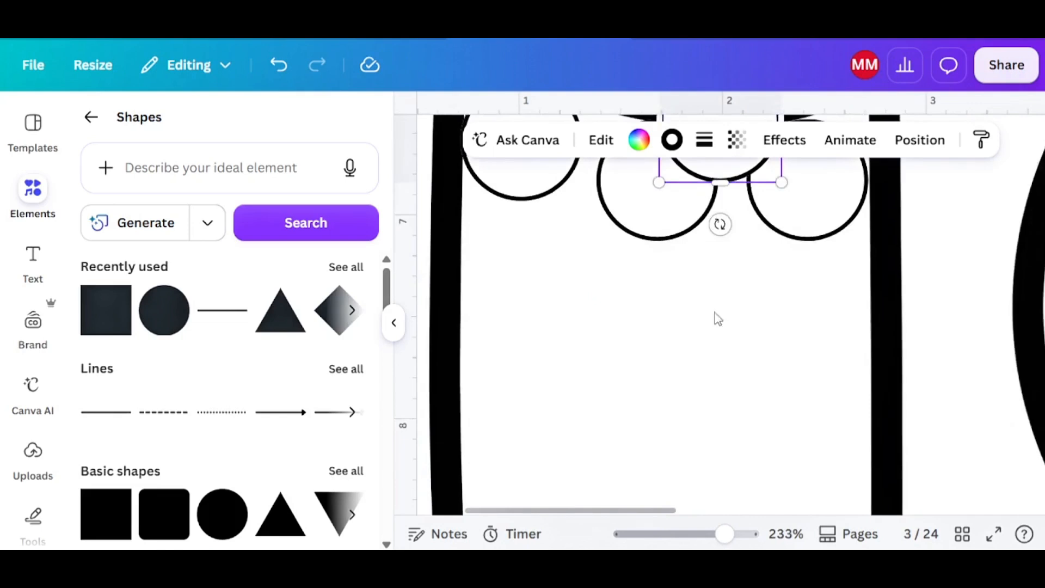
{"action": "scroll", "coordinate": [536, 272], "scroll_direction": "down", "scroll_amount": 5, "text": "ctrl"}
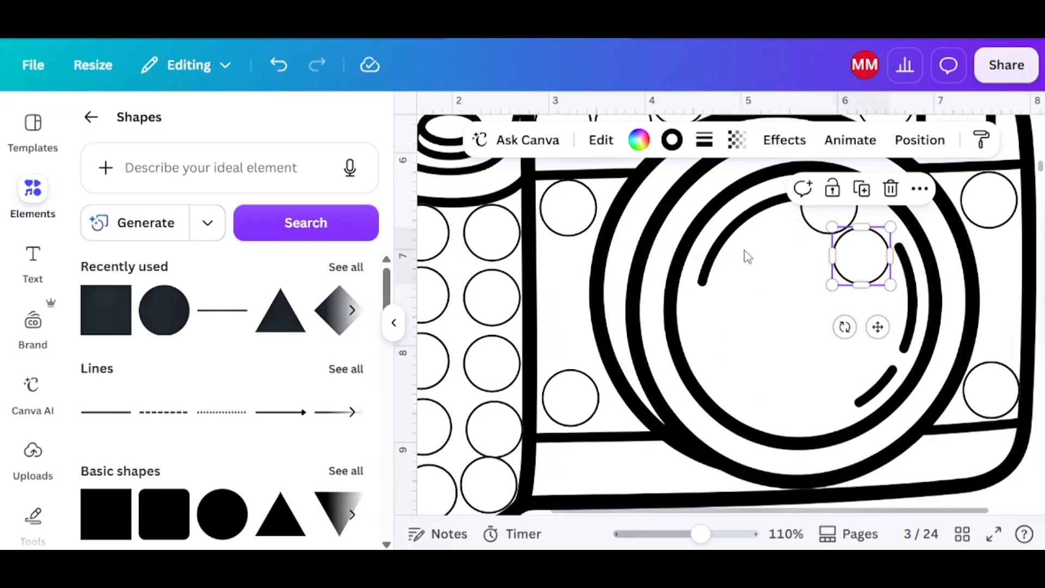
Step: Erase the curved reflection lines inside the camera lens using Magic Eraser with a brush size of 15
{"action": "scroll", "coordinate": [845, 345], "scroll_direction": "up", "scroll_amount": 2}
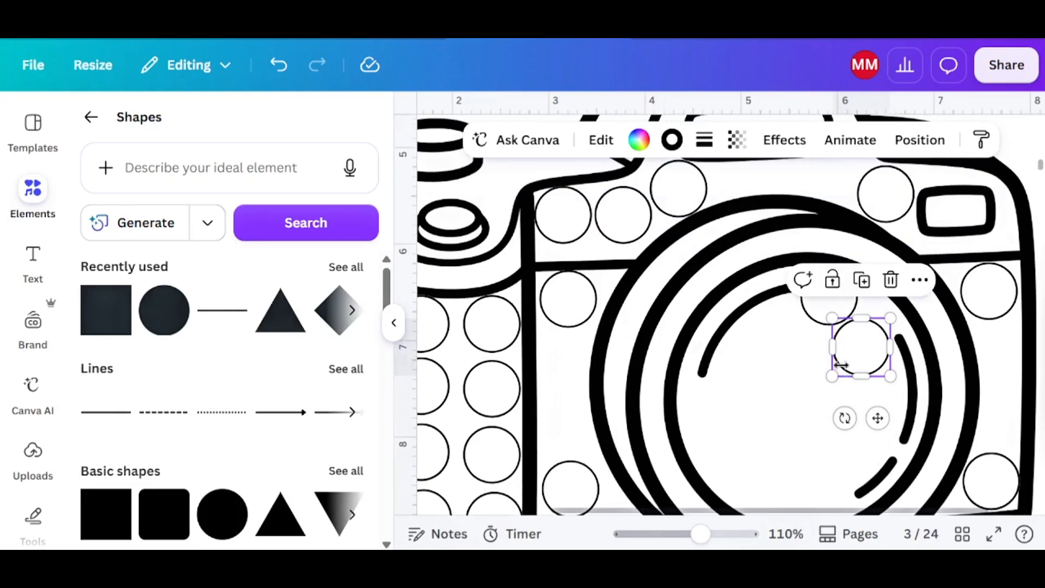
{"action": "left_click", "coordinate": [597, 142]}
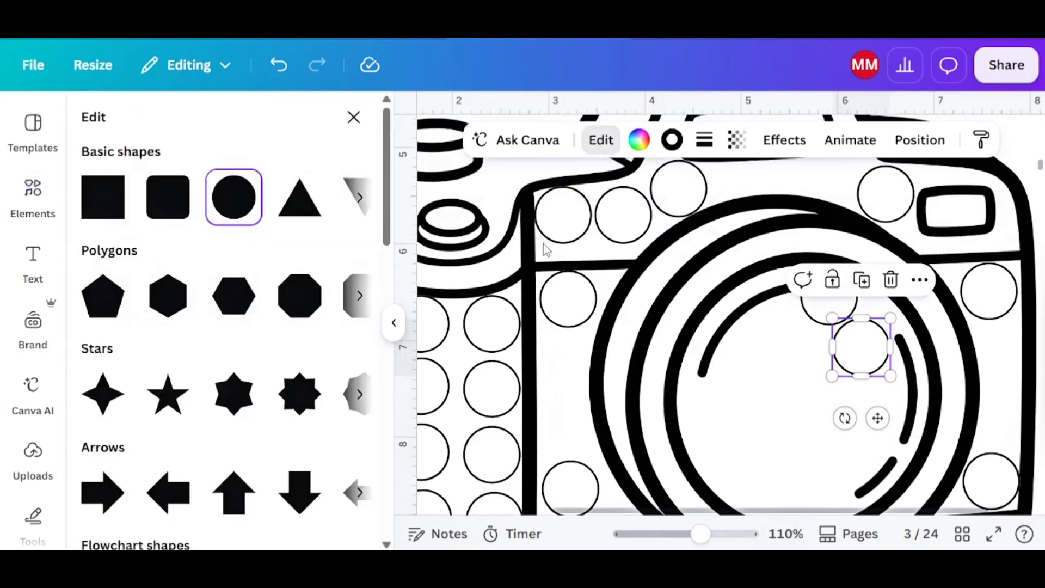
{"action": "left_click", "coordinate": [698, 308]}
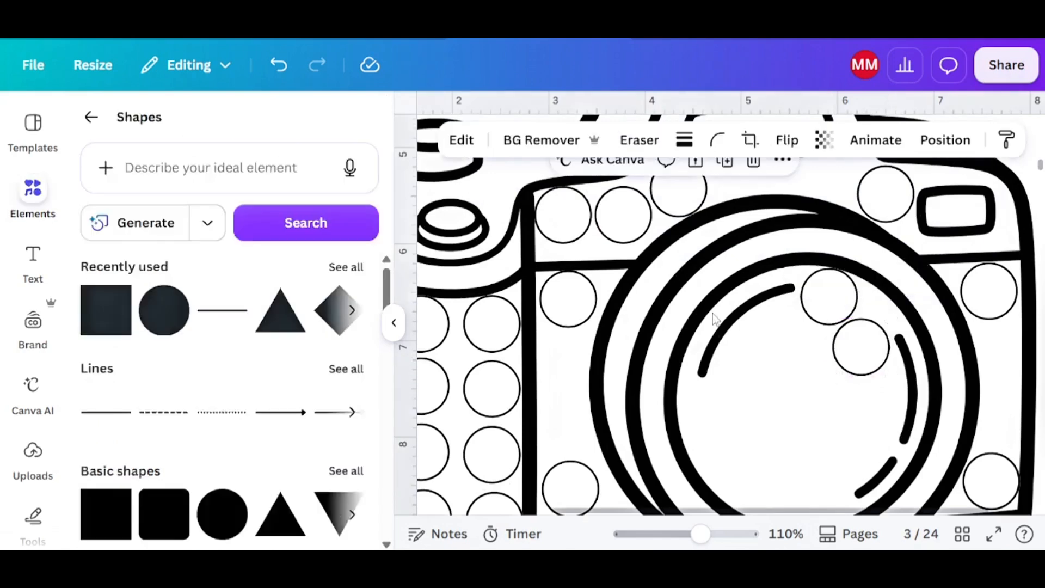
{"action": "left_click", "coordinate": [479, 140]}
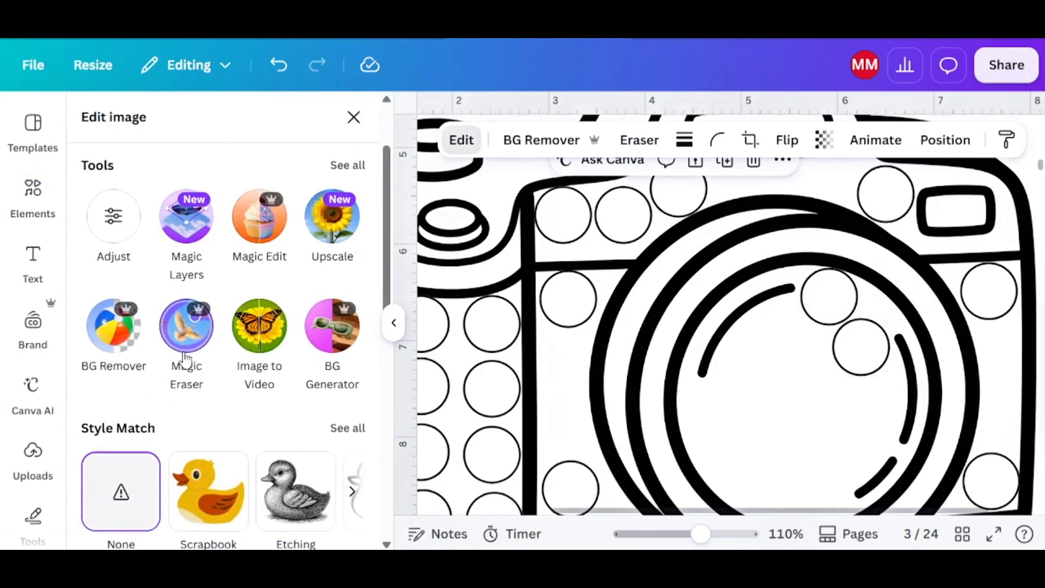
{"action": "left_click", "coordinate": [185, 356]}
{"action": "scroll", "coordinate": [712, 303], "scroll_direction": "up", "scroll_amount": 6}
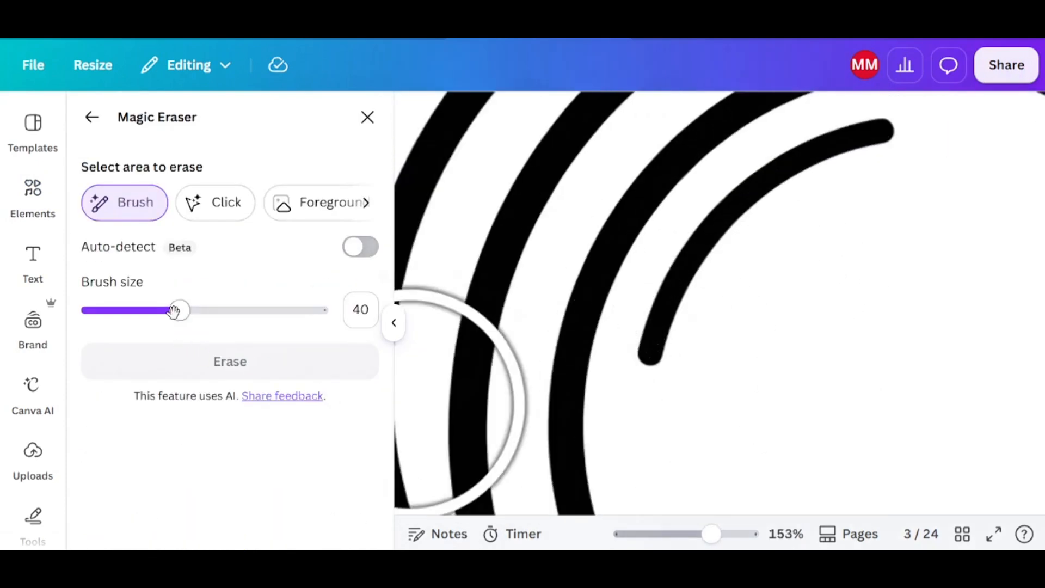
{"action": "left_click_drag", "start_coordinate": [179, 310], "coordinate": [123, 310]}
{"action": "mouse_move", "coordinate": [622, 343]}
{"action": "left_mouse_down"}
{"action": "mouse_move", "coordinate": [653, 350]}
{"action": "mouse_move", "coordinate": [749, 215]}
{"action": "mouse_move", "coordinate": [879, 145]}
{"action": "left_mouse_up"}
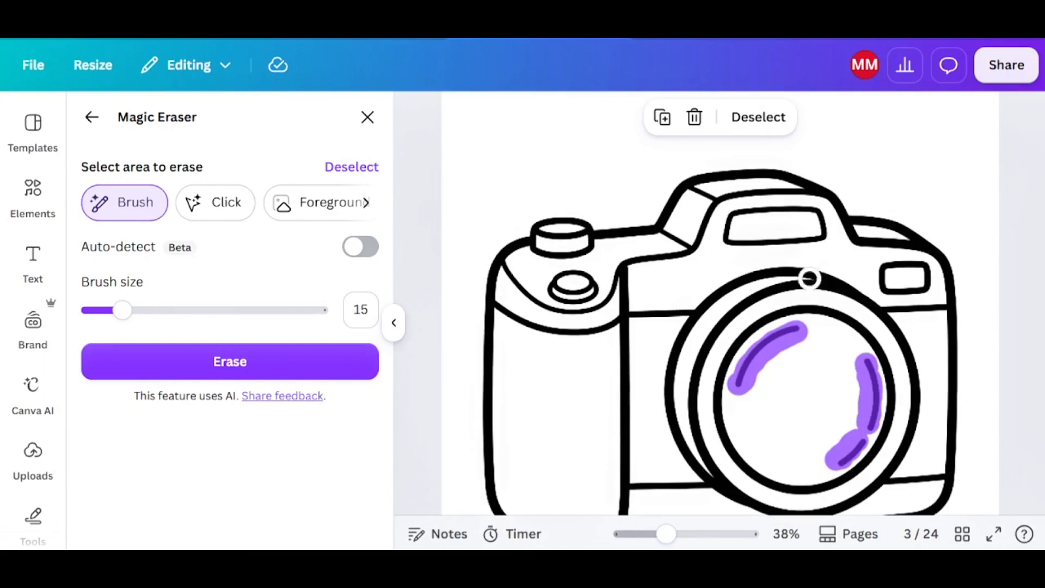
{"action": "left_click", "coordinate": [229, 361]}
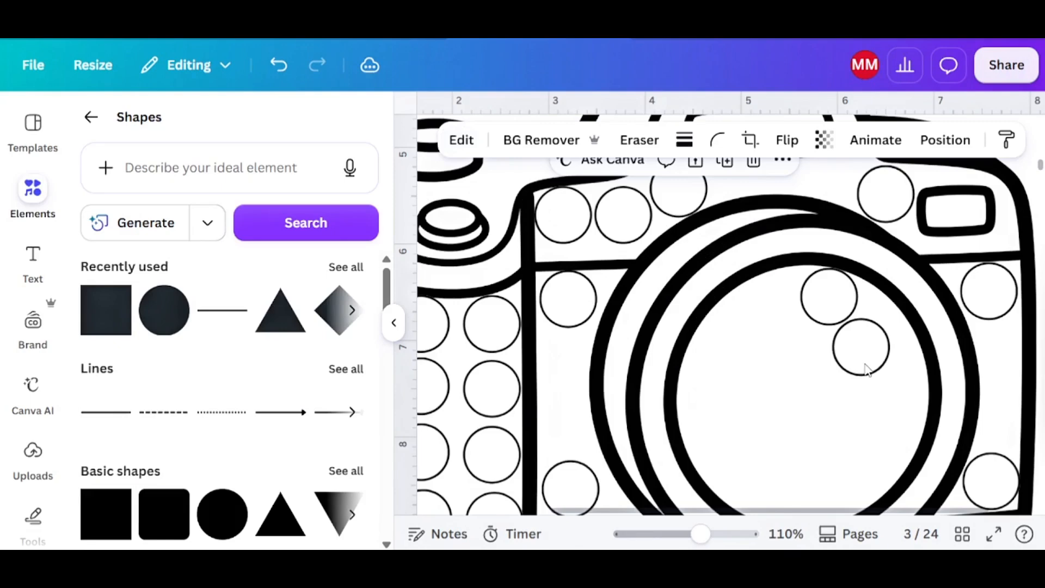
Step: Fill the inside of the camera lens with copies of the small circle, fitted along its inner outline
{"action": "left_click", "coordinate": [865, 368]}
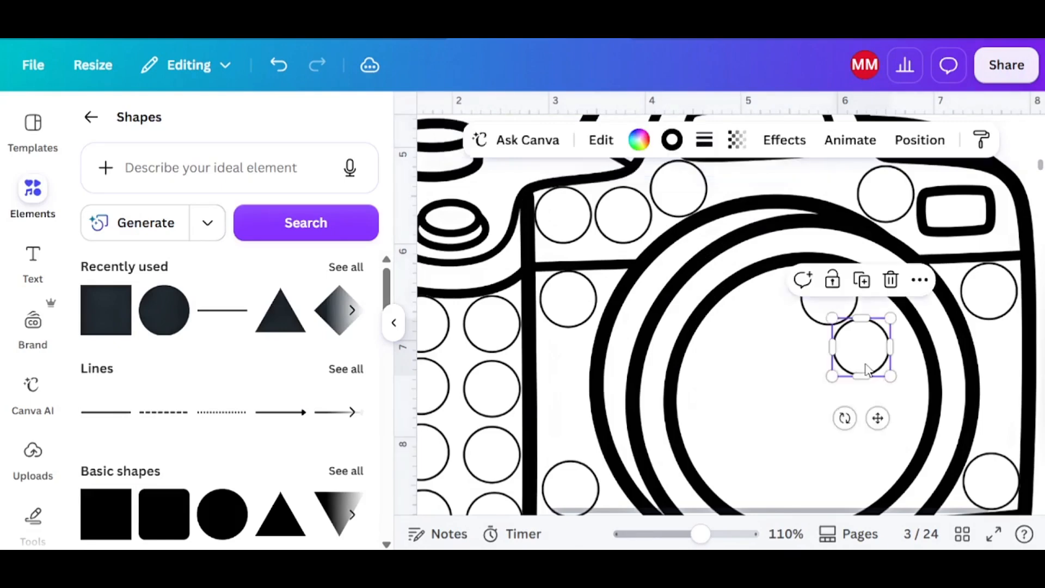
{"action": "scroll", "coordinate": [871, 332], "scroll_direction": "up", "scroll_amount": 4}
{"action": "left_click_drag", "start_coordinate": [862, 331], "coordinate": [743, 296]}
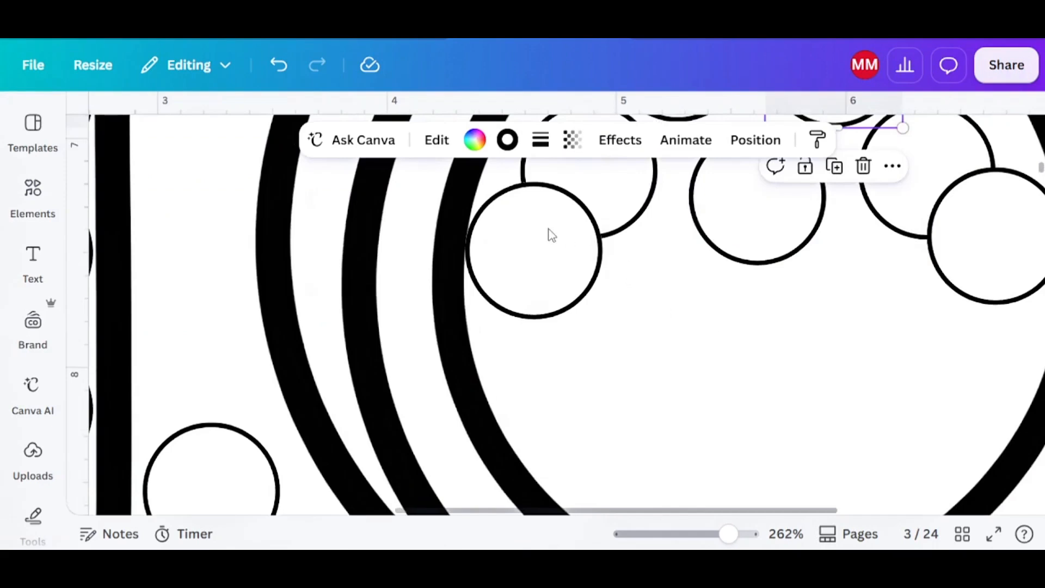
{"action": "left_click_drag", "start_coordinate": [551, 234], "coordinate": [529, 299]}
{"action": "left_click_drag", "start_coordinate": [987, 290], "coordinate": [995, 311]}
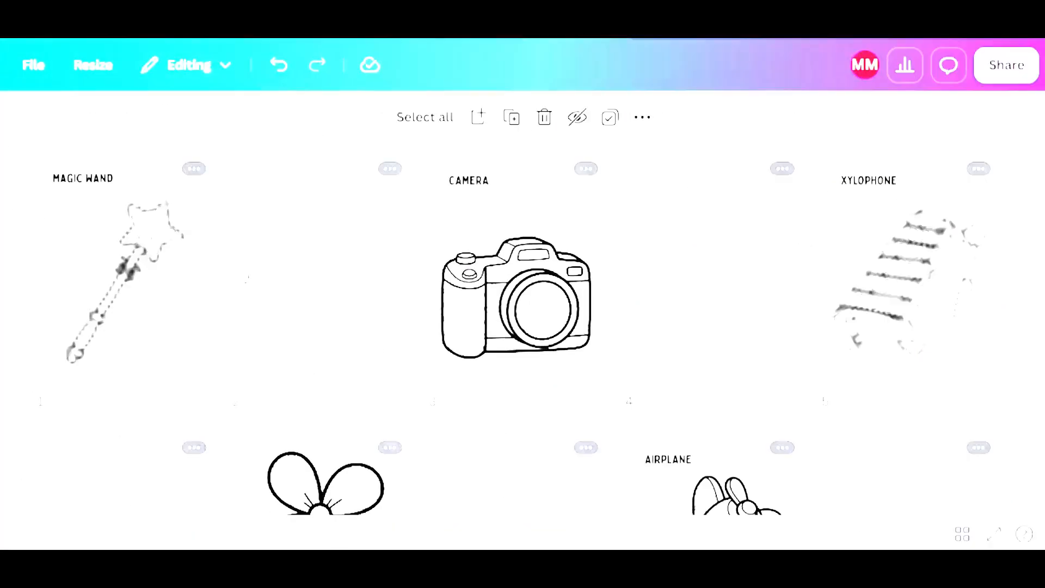
Step: Review the dot-filled drawings on all pages of the book in the page overview
{"action": "scroll", "coordinate": [276, 285], "scroll_direction": "down", "scroll_amount": 10}
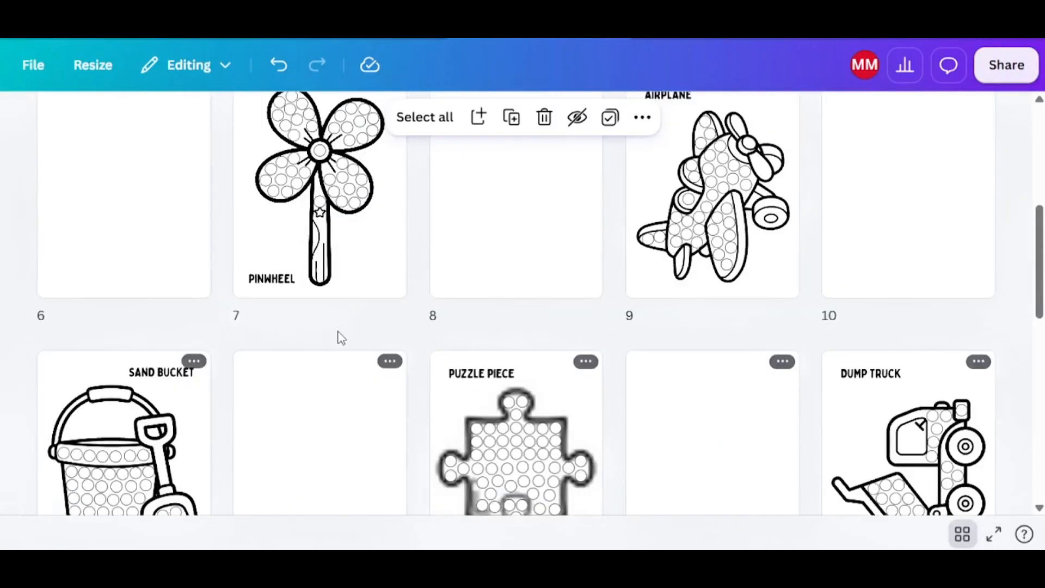
{"action": "scroll", "coordinate": [346, 362], "scroll_direction": "down", "scroll_amount": 8}
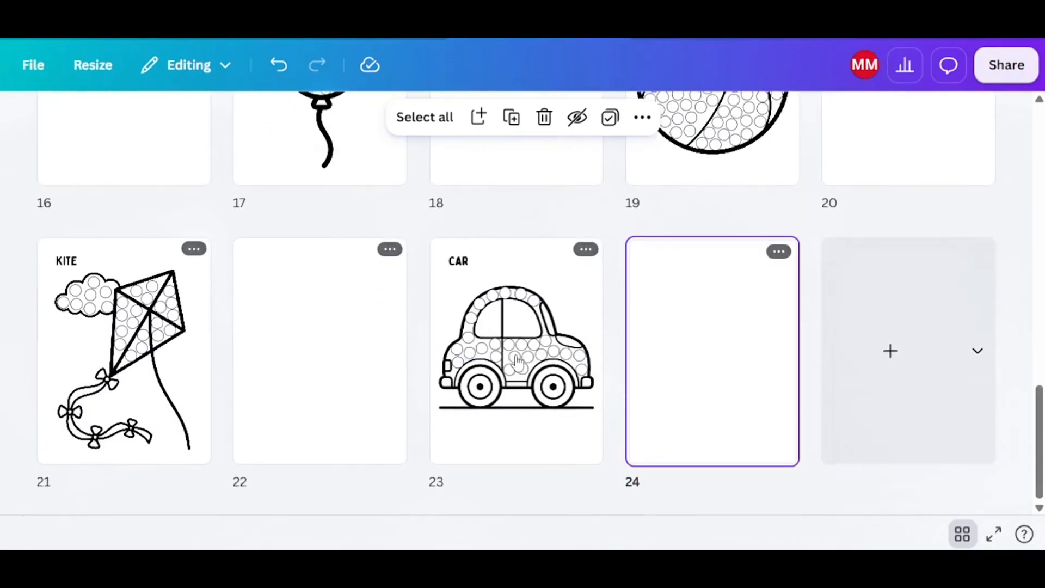
{"action": "scroll", "coordinate": [683, 413], "scroll_direction": "up", "scroll_amount": 17}
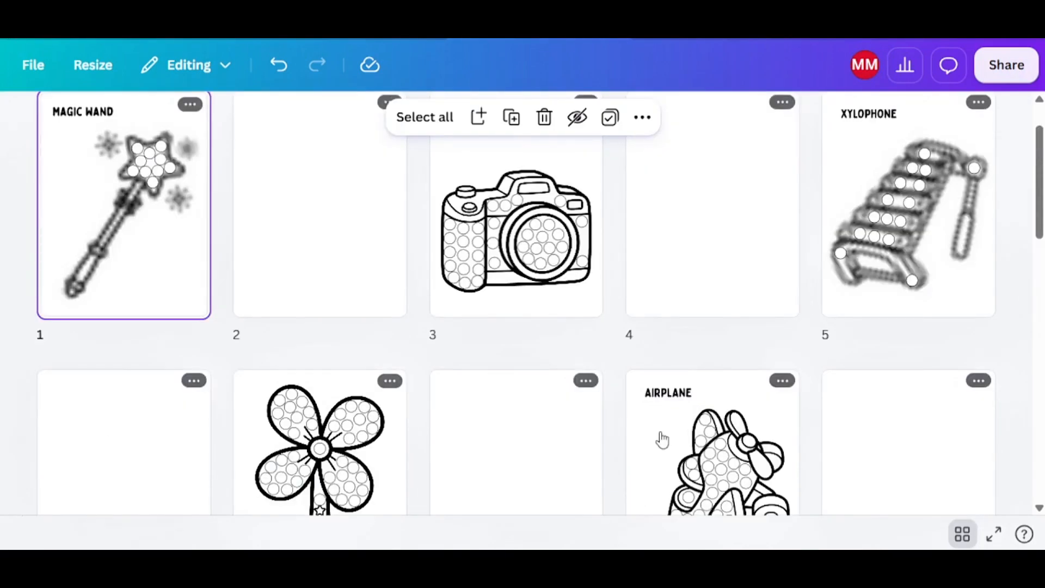
{"action": "scroll", "coordinate": [662, 438], "scroll_direction": "up", "scroll_amount": 2}
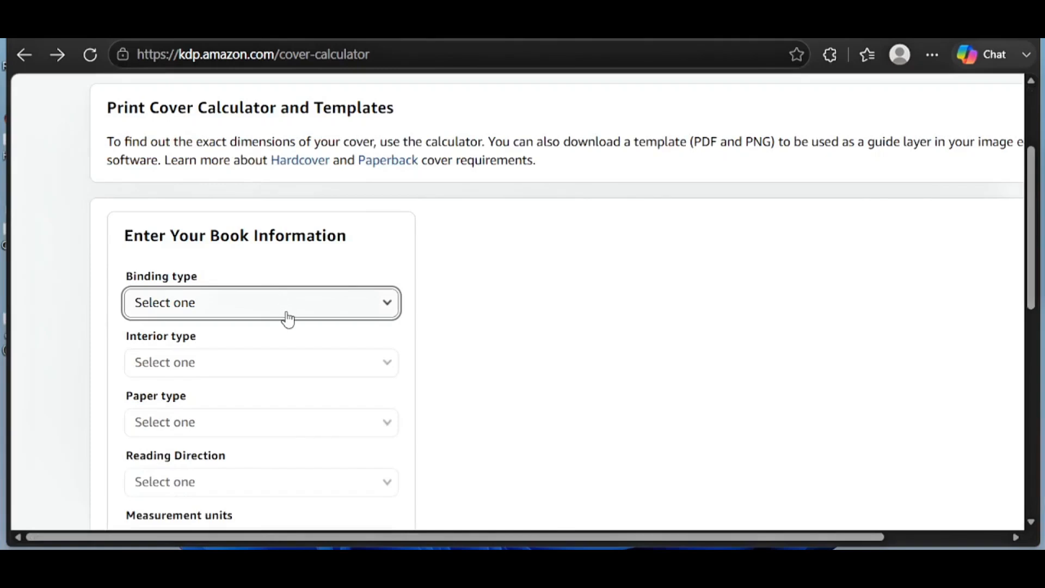
Step: In Amazon KDP's cover calculator, choose Paperback binding, Black & white interior and White paper
{"action": "left_click", "coordinate": [288, 319]}
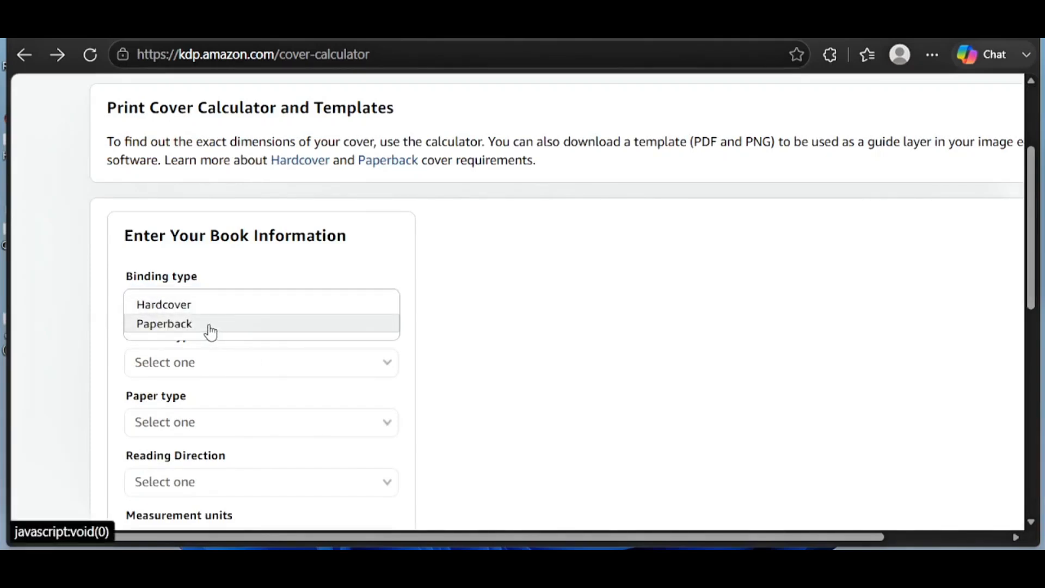
{"action": "left_click", "coordinate": [211, 329]}
{"action": "left_click", "coordinate": [205, 359]}
{"action": "left_click", "coordinate": [203, 366]}
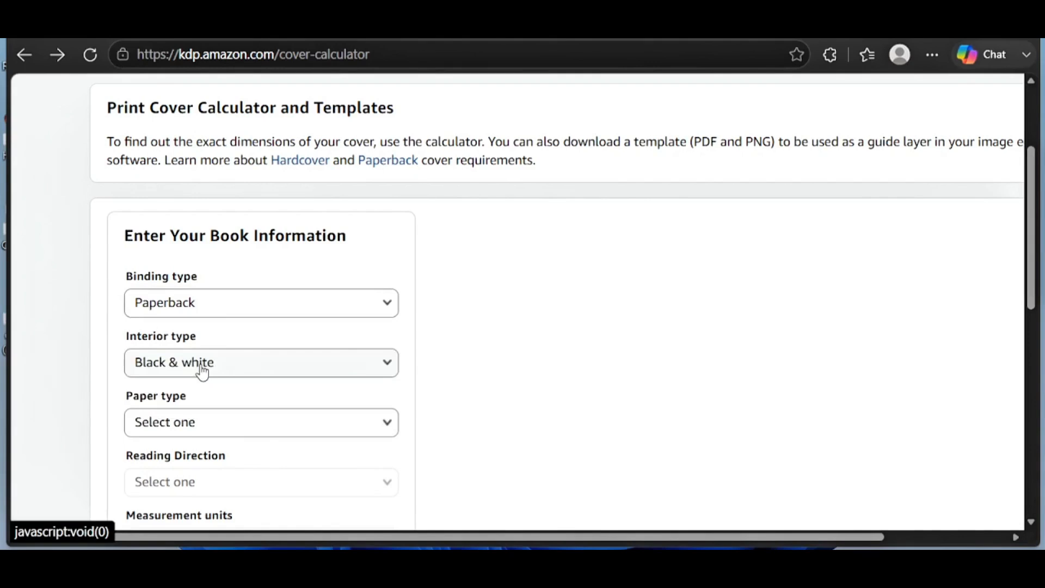
{"action": "left_click", "coordinate": [195, 422]}
{"action": "left_click", "coordinate": [191, 426]}
Step: Set the reading direction to Left to Right, the units to Inches and the interior trim size to 8.5 x 11 in
{"action": "scroll", "coordinate": [191, 432], "scroll_direction": "down", "scroll_amount": 3}
{"action": "left_click", "coordinate": [188, 302]}
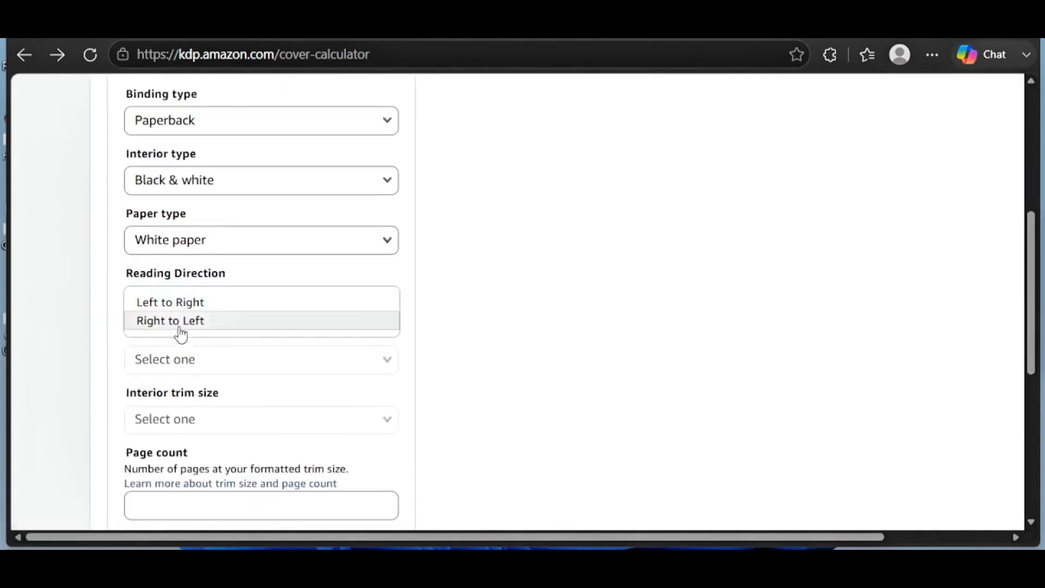
{"action": "left_click", "coordinate": [182, 304]}
{"action": "left_click", "coordinate": [184, 361]}
{"action": "left_click", "coordinate": [183, 361]}
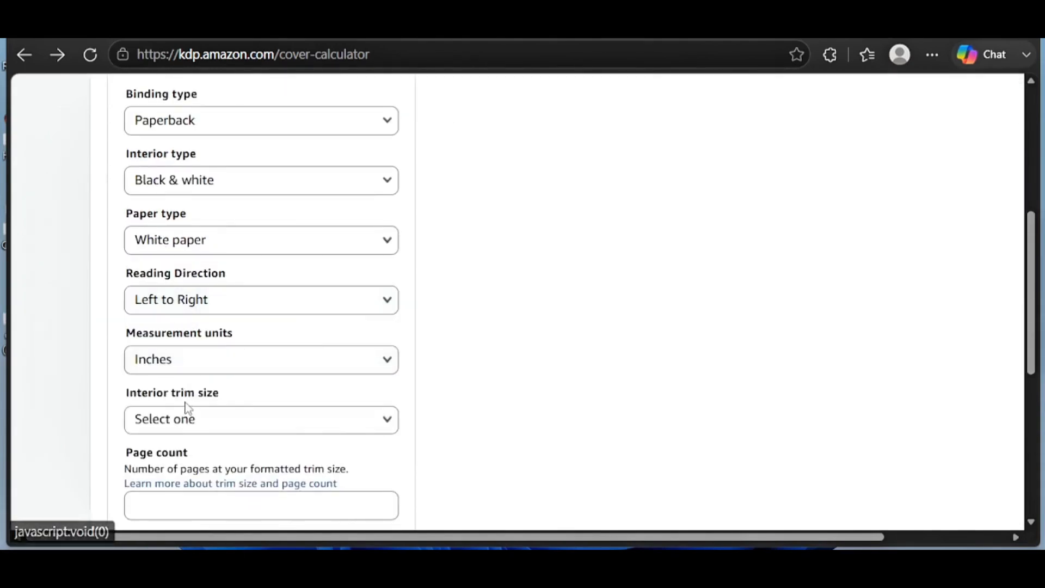
{"action": "left_click", "coordinate": [186, 419]}
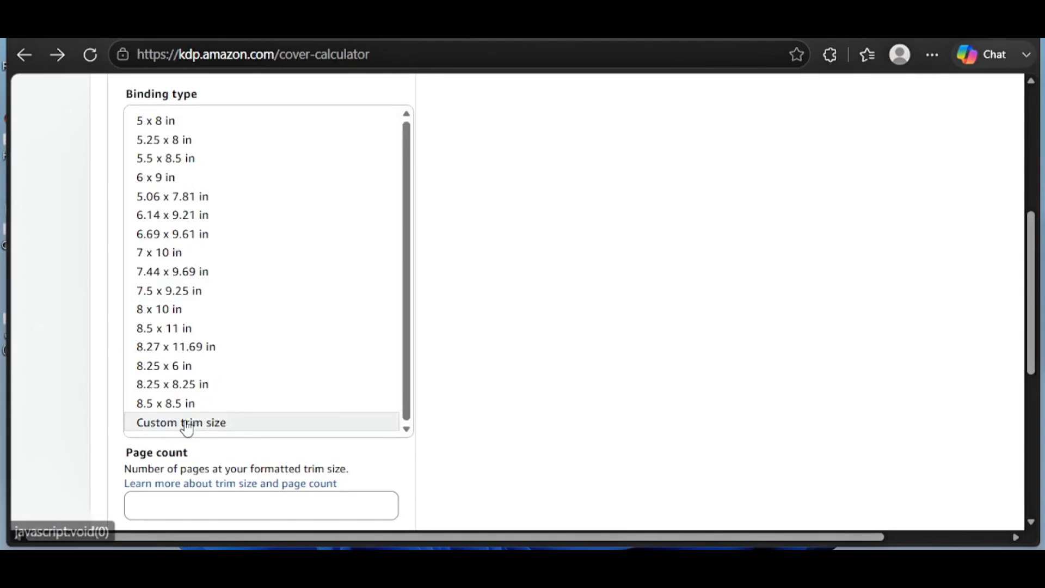
{"action": "left_click", "coordinate": [179, 328]}
Step: Enter a page count of 24 and calculate the cover dimensions
{"action": "scroll", "coordinate": [179, 332], "scroll_direction": "down", "scroll_amount": 3}
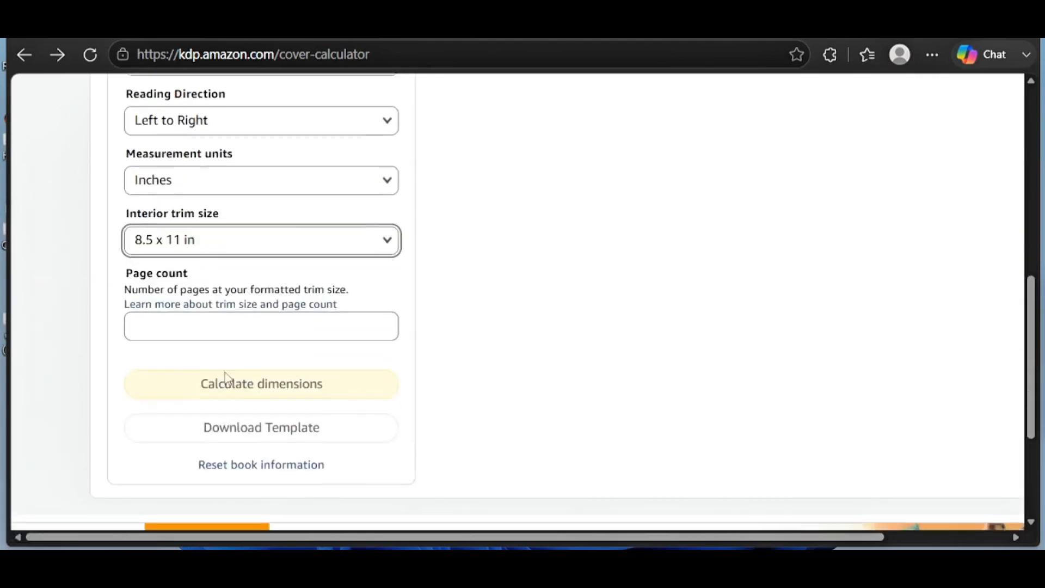
{"action": "left_click", "coordinate": [185, 323]}
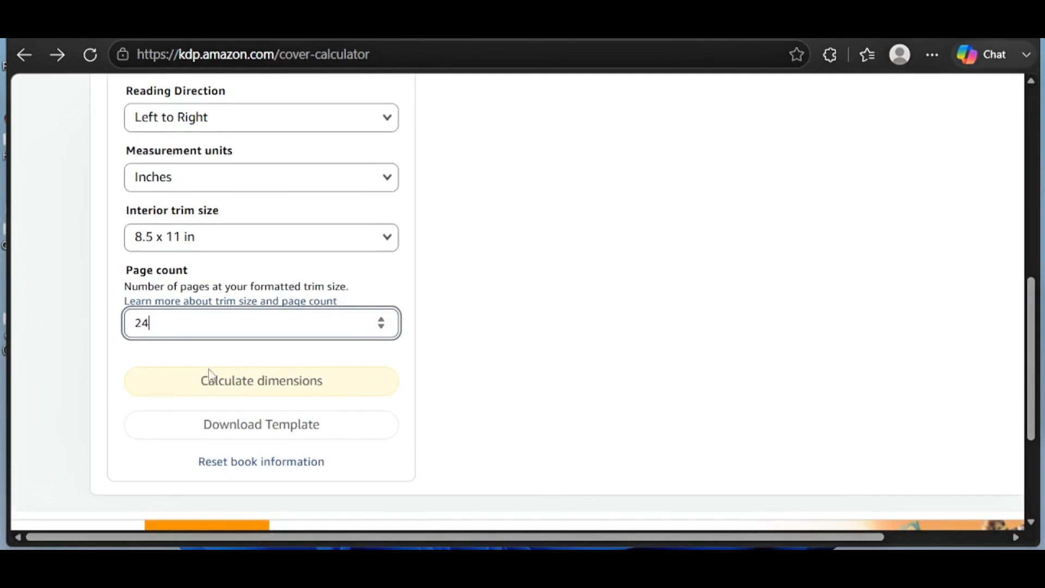
{"action": "left_click", "coordinate": [248, 388]}
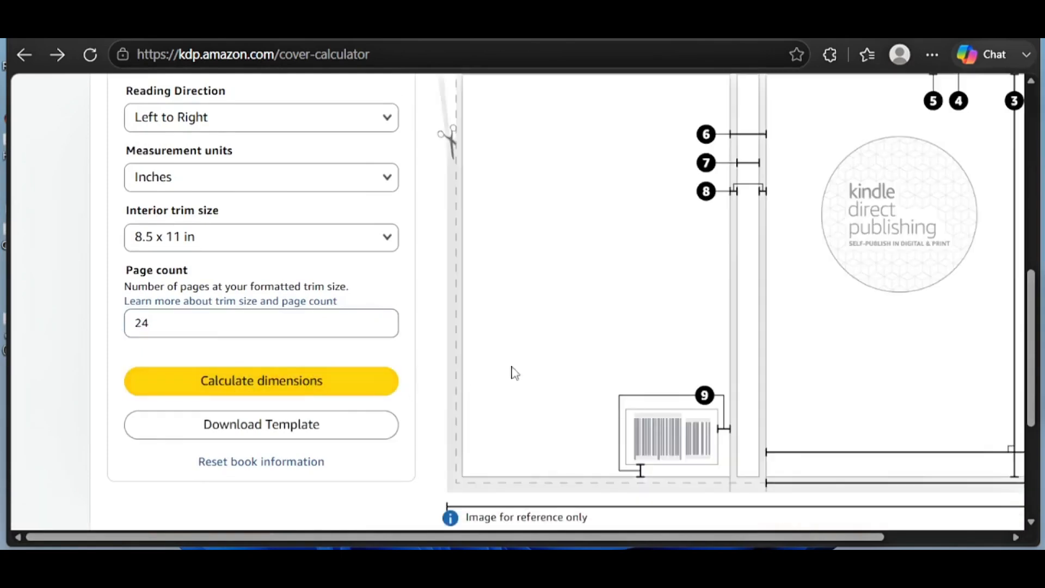
Step: Copy the full cover width and create a new Canva design with a custom size of 17.304 x 11.25 in
{"action": "scroll", "coordinate": [539, 348], "scroll_direction": "up", "scroll_amount": 5}
{"action": "scroll", "coordinate": [566, 328], "scroll_direction": "up", "scroll_amount": 1}
{"action": "left_click_drag", "start_coordinate": [675, 260], "coordinate": [612, 260]}
{"action": "key", "text": "ctrl+c"}
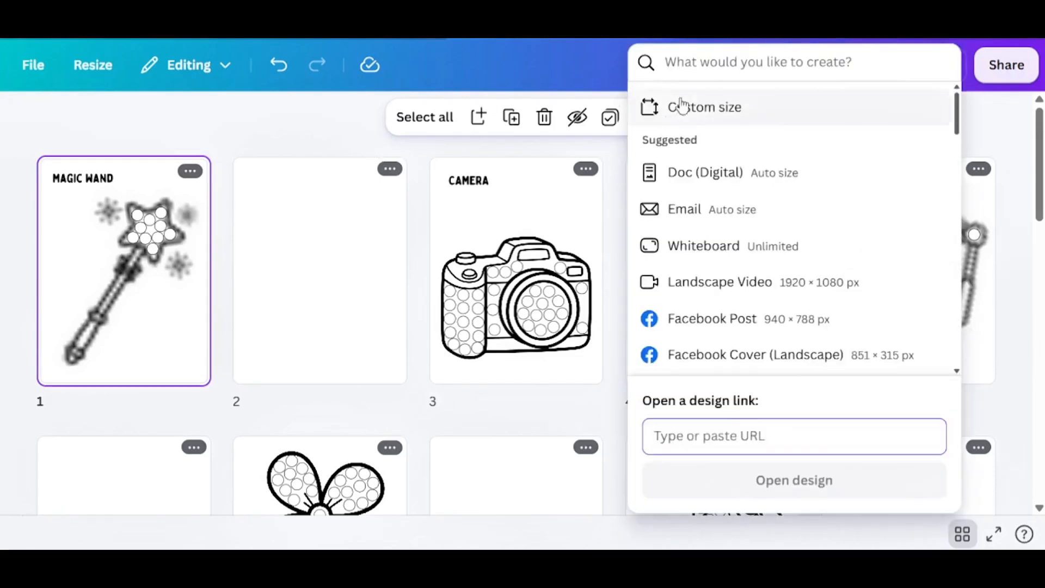
{"action": "left_click", "coordinate": [676, 105]}
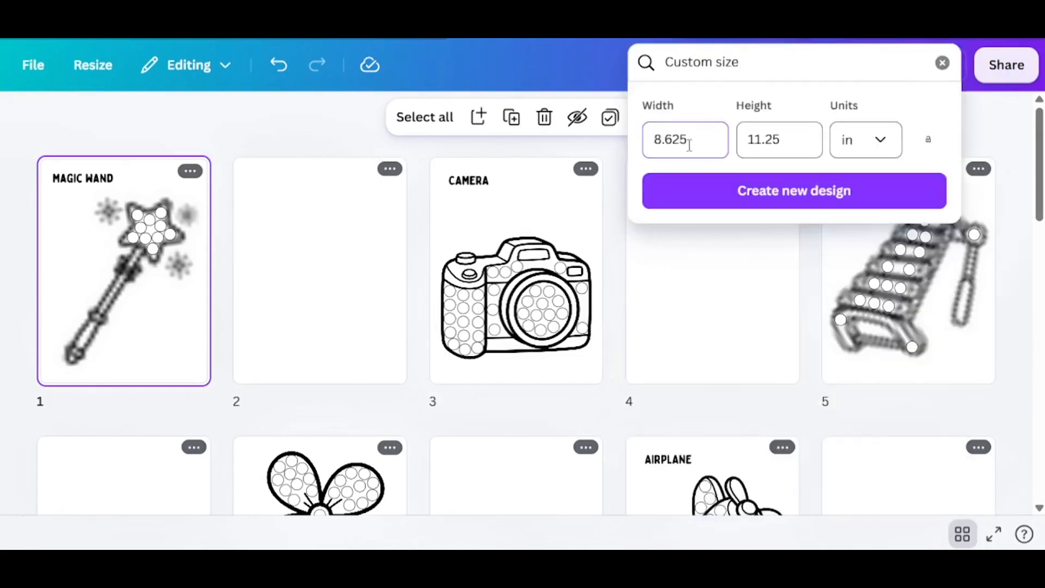
{"action": "double_click", "coordinate": [689, 146]}
{"action": "key", "text": "ctrl+v"}
{"action": "left_click", "coordinate": [759, 194]}
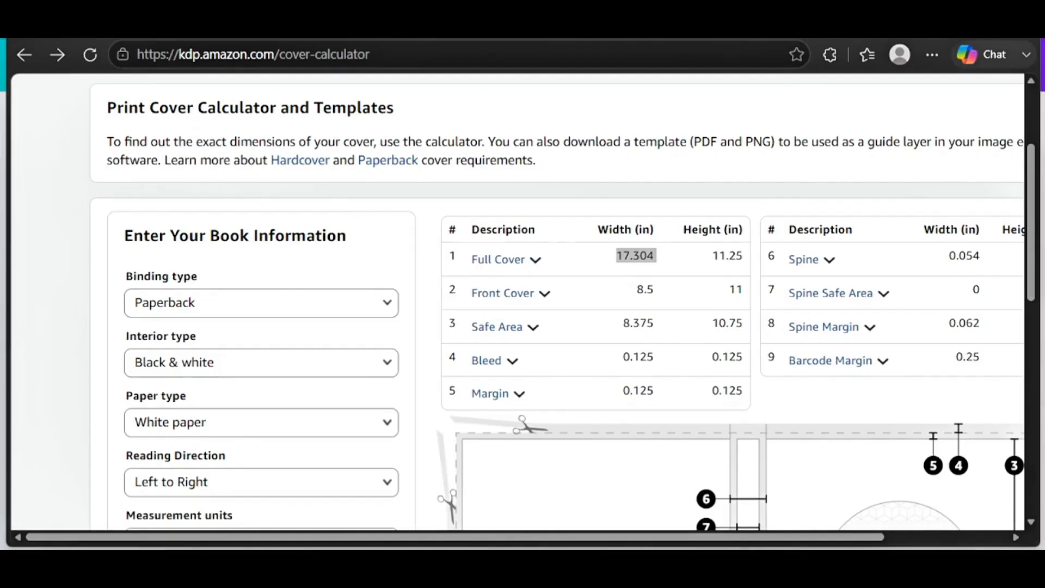
Step: Download the KDP cover template and scale its image to fill the page of the new cover design
{"action": "scroll", "coordinate": [242, 430], "scroll_direction": "down", "scroll_amount": 6}
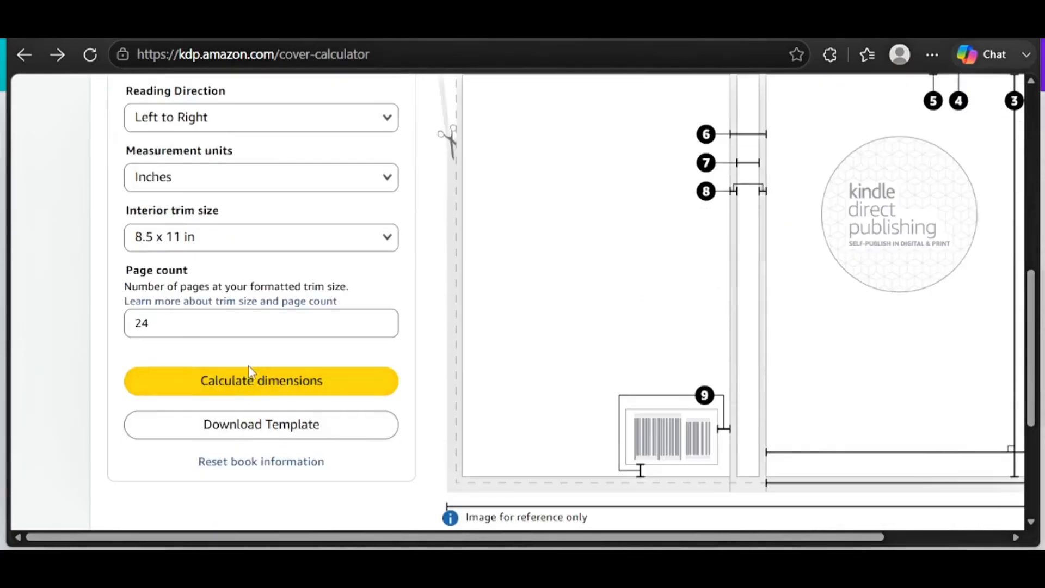
{"action": "left_click", "coordinate": [264, 430]}
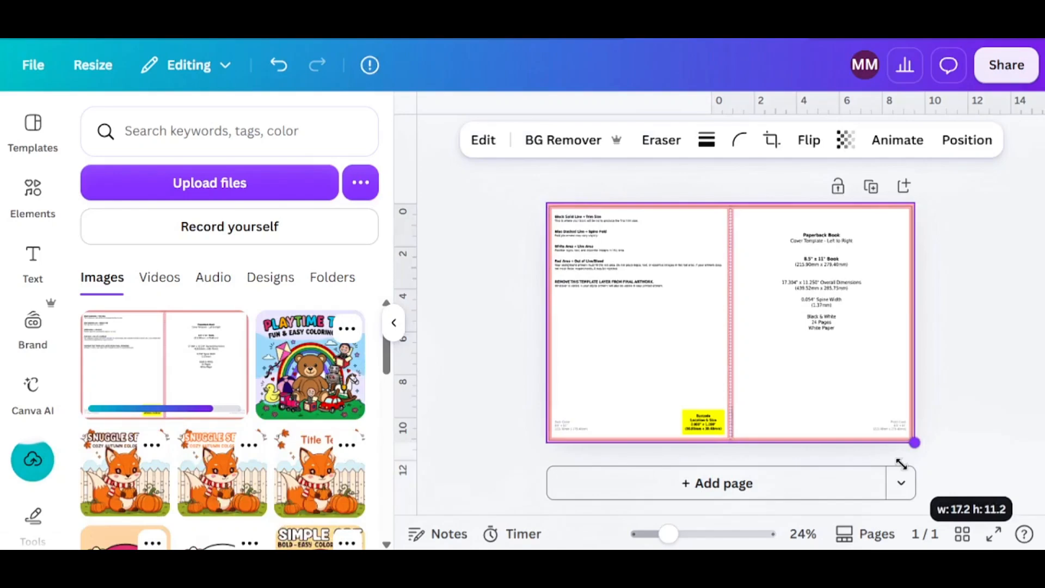
{"action": "left_click_drag", "start_coordinate": [895, 460], "coordinate": [905, 464]}
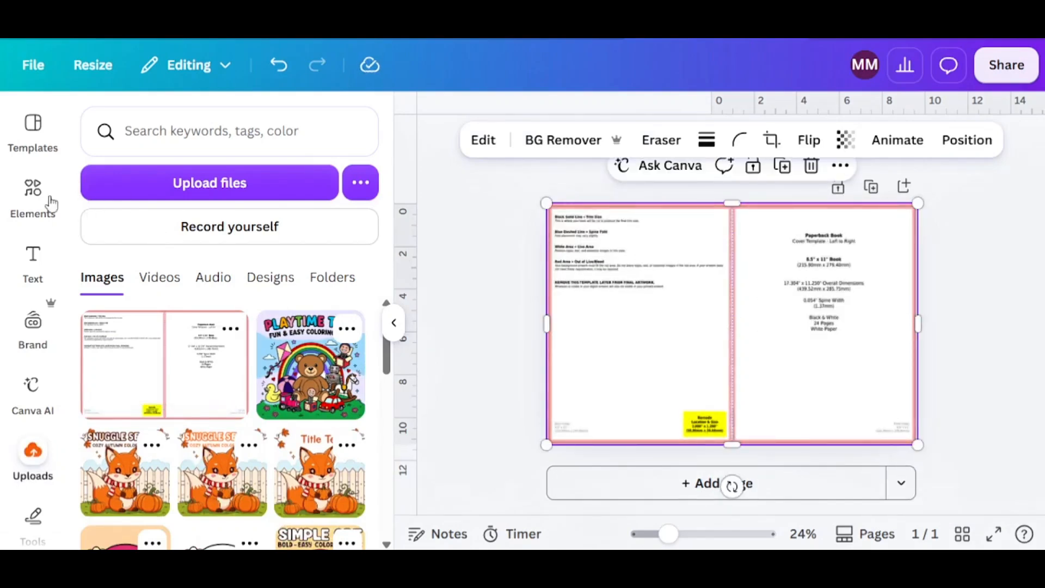
Step: Add a square shape, stretch it over the whole cover page, colour it dark blue and set its transparency to 54
{"action": "left_click", "coordinate": [33, 191]}
{"action": "scroll", "coordinate": [189, 282], "scroll_direction": "down", "scroll_amount": 2}
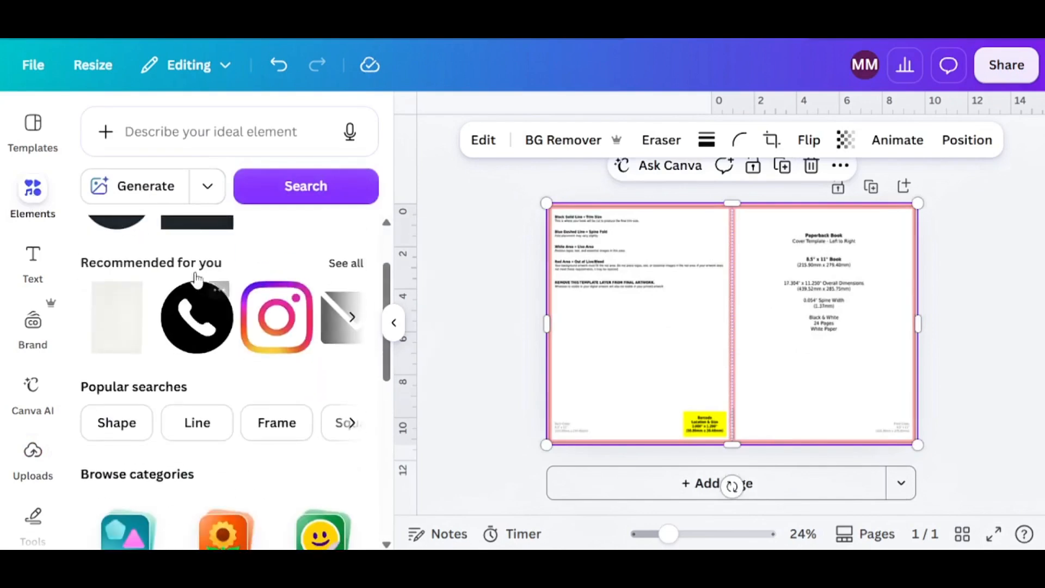
{"action": "scroll", "coordinate": [189, 282], "scroll_direction": "up", "scroll_amount": 2}
{"action": "left_click", "coordinate": [171, 269]}
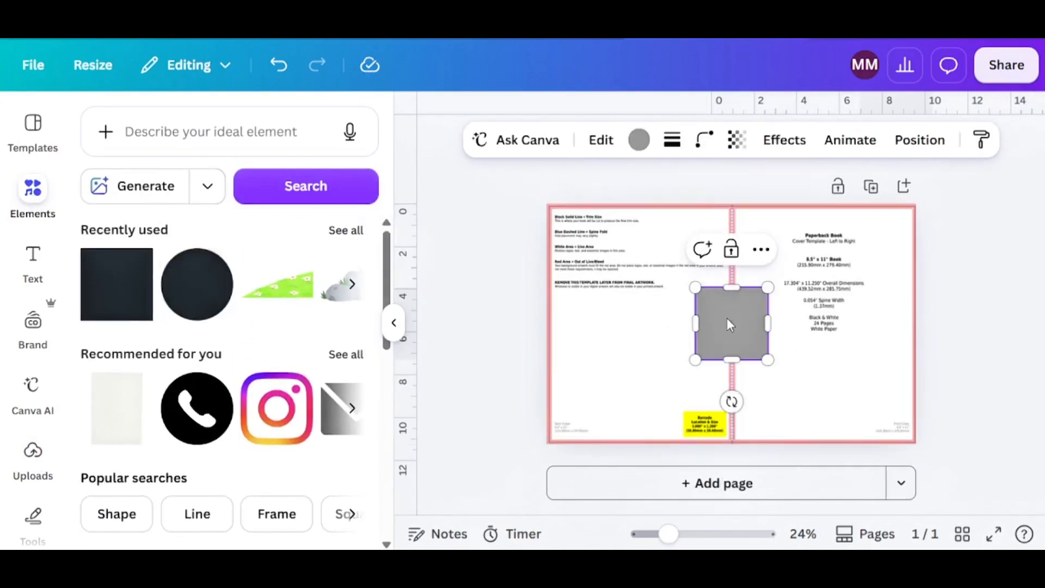
{"action": "left_click_drag", "start_coordinate": [729, 325], "coordinate": [580, 241]}
{"action": "left_click", "coordinate": [638, 140]}
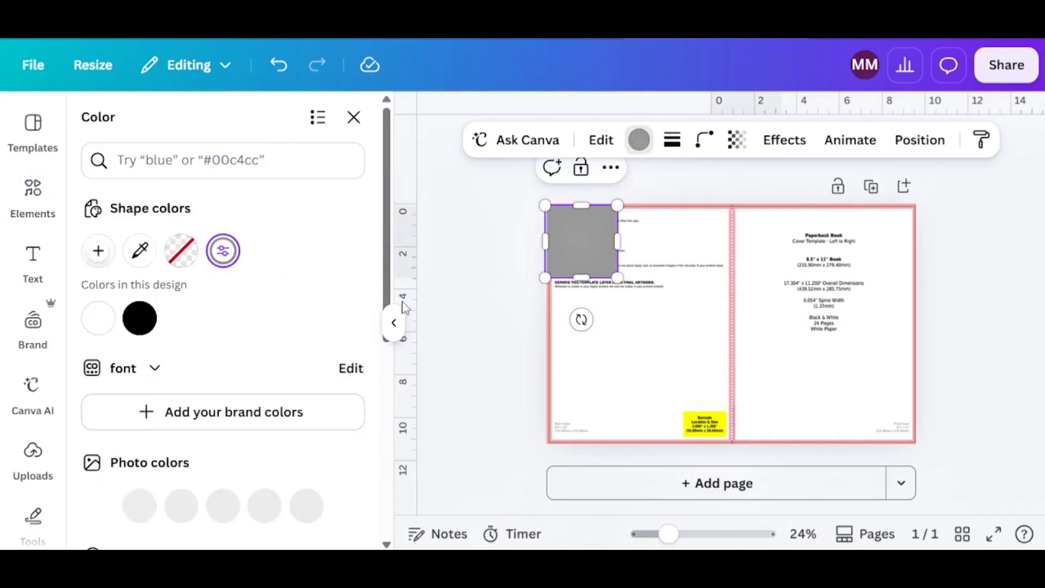
{"action": "scroll", "coordinate": [225, 352], "scroll_direction": "down", "scroll_amount": 3}
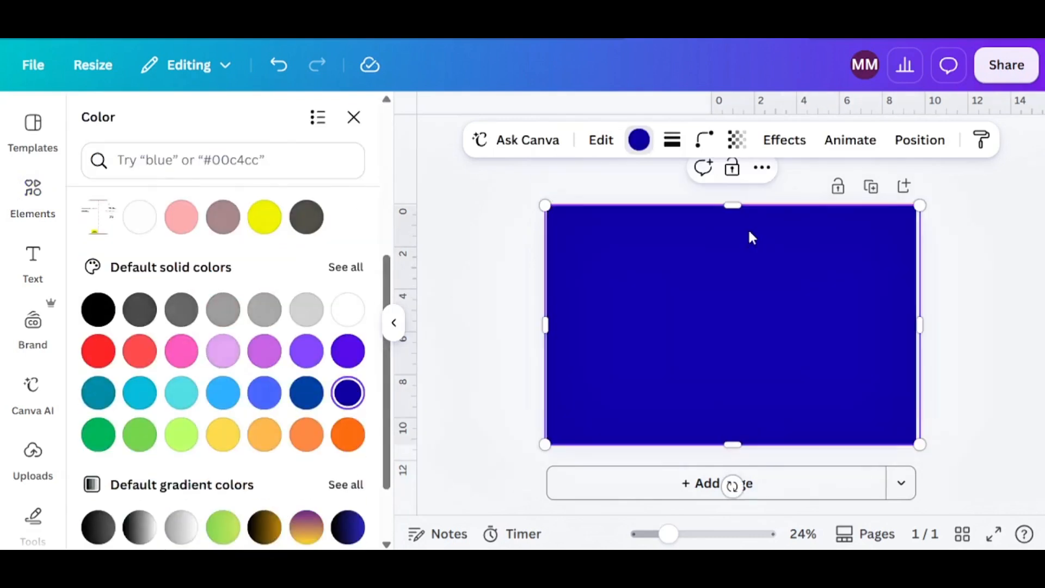
{"action": "left_click", "coordinate": [737, 140]}
{"action": "left_click_drag", "start_coordinate": [783, 213], "coordinate": [716, 226]}
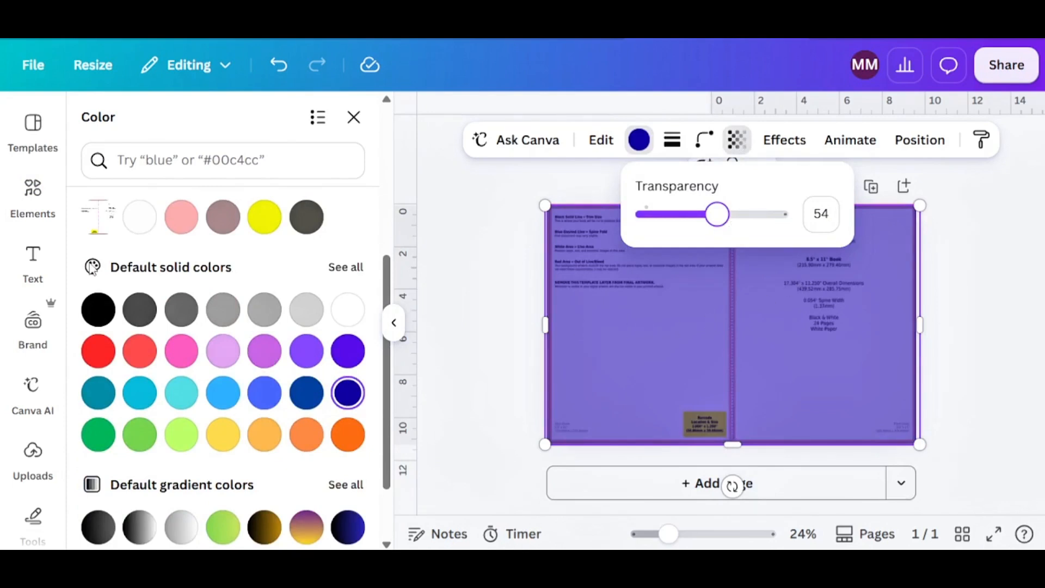
Step: Add a second square, stretch it into a white band across the top of the full cover and set its transparency to 68
{"action": "left_click", "coordinate": [33, 200]}
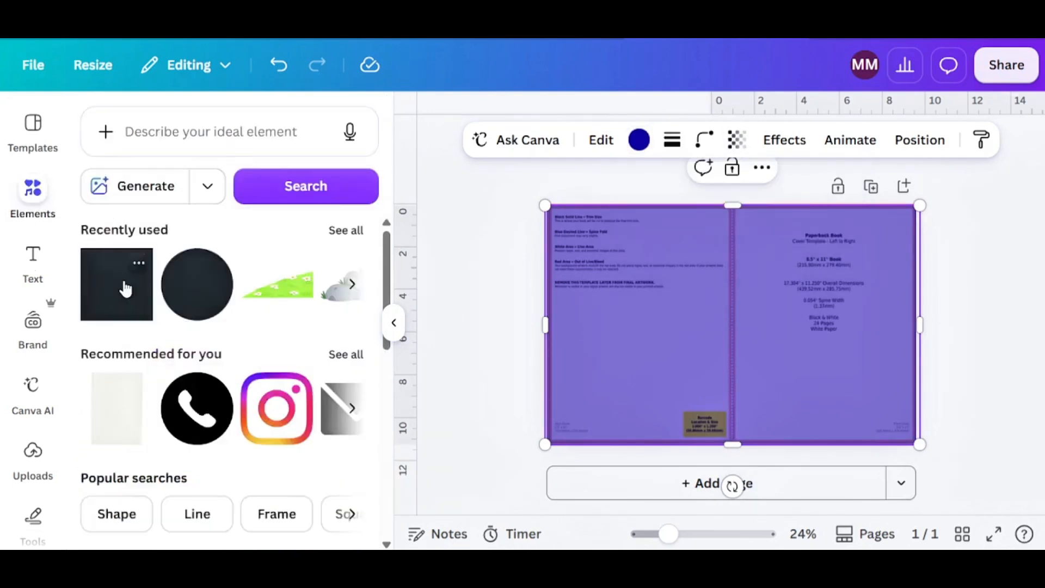
{"action": "left_click_drag", "start_coordinate": [125, 288], "coordinate": [585, 279]}
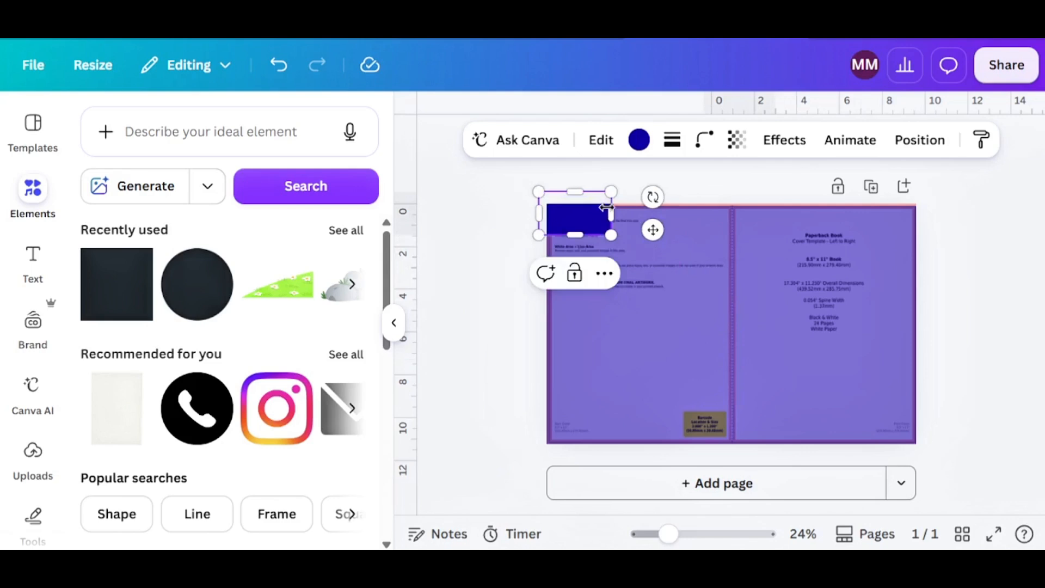
{"action": "left_click_drag", "start_coordinate": [607, 207], "coordinate": [952, 214]}
{"action": "left_click_drag", "start_coordinate": [743, 233], "coordinate": [746, 246]}
{"action": "left_click", "coordinate": [639, 140]}
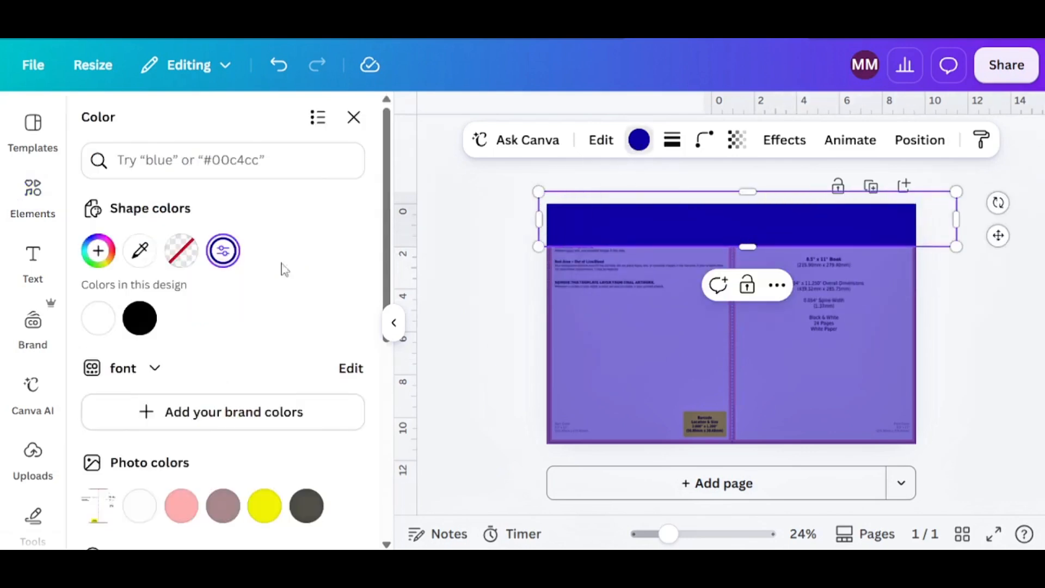
{"action": "left_click", "coordinate": [98, 315]}
{"action": "left_click", "coordinate": [737, 140]}
{"action": "left_click_drag", "start_coordinate": [749, 215], "coordinate": [736, 214]}
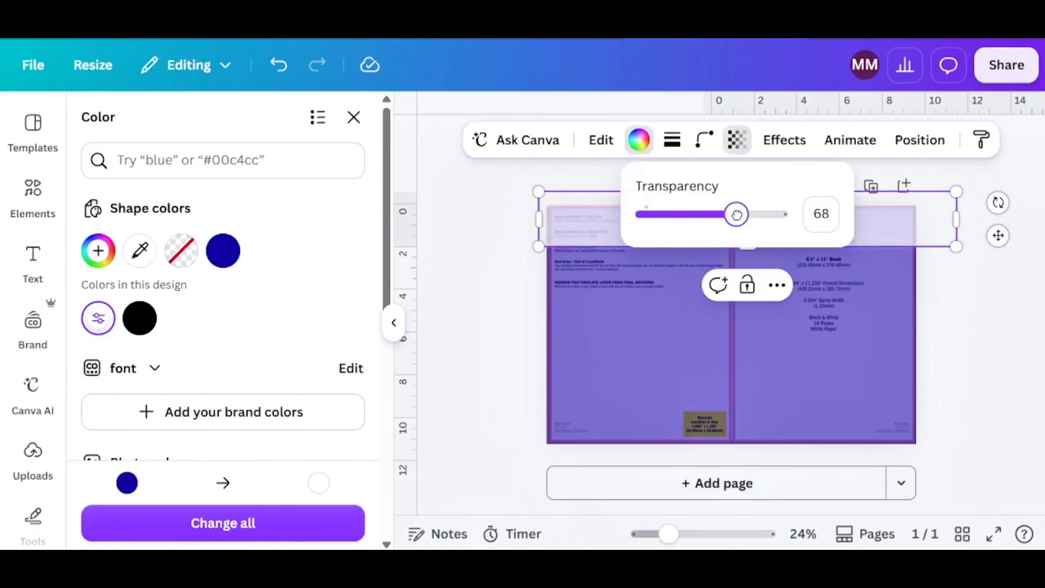
Step: Place a small red circle on the back cover's white band and add staggered copies in blue and yellow
{"action": "left_click", "coordinate": [33, 199]}
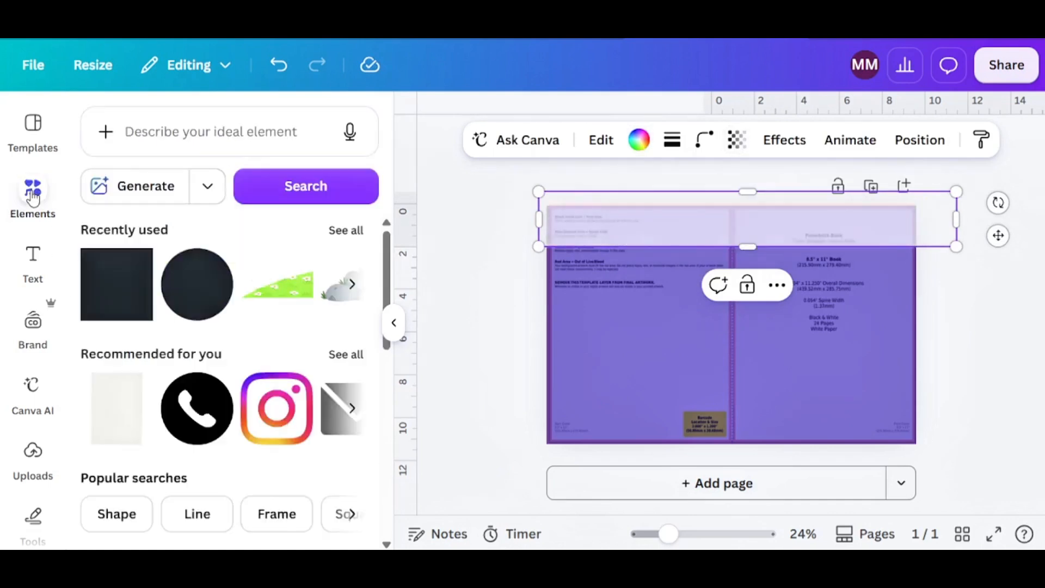
{"action": "left_click", "coordinate": [187, 291]}
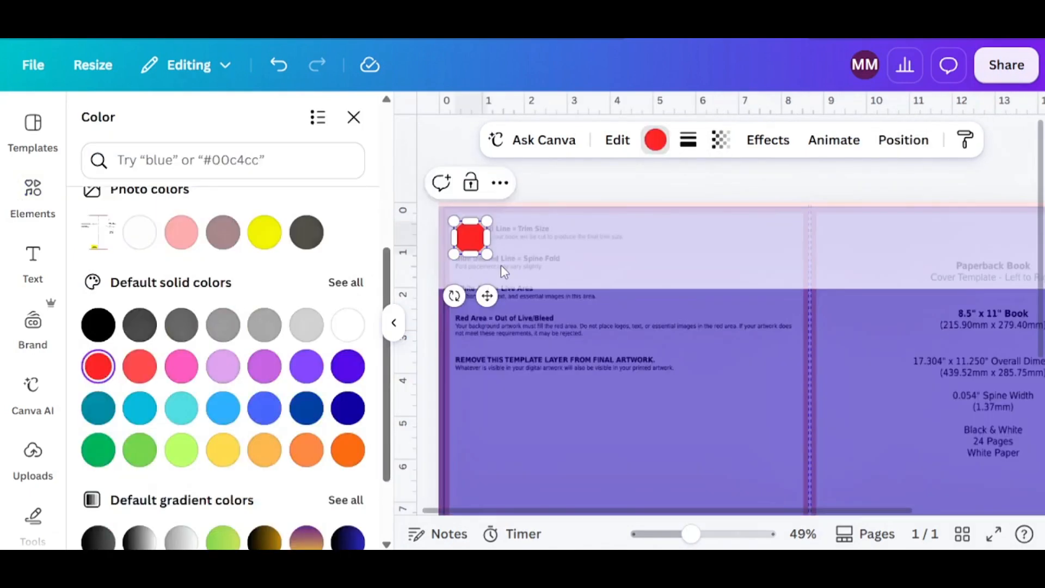
{"action": "left_click_drag", "start_coordinate": [467, 241], "coordinate": [498, 273]}
{"action": "left_click", "coordinate": [464, 238]}
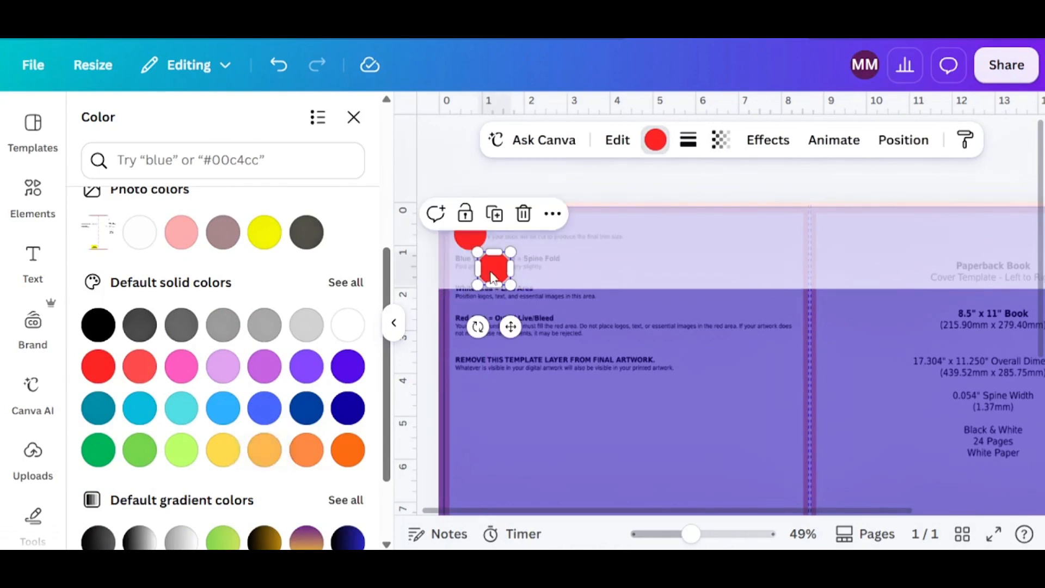
{"action": "left_click_drag", "start_coordinate": [494, 273], "coordinate": [501, 271]}
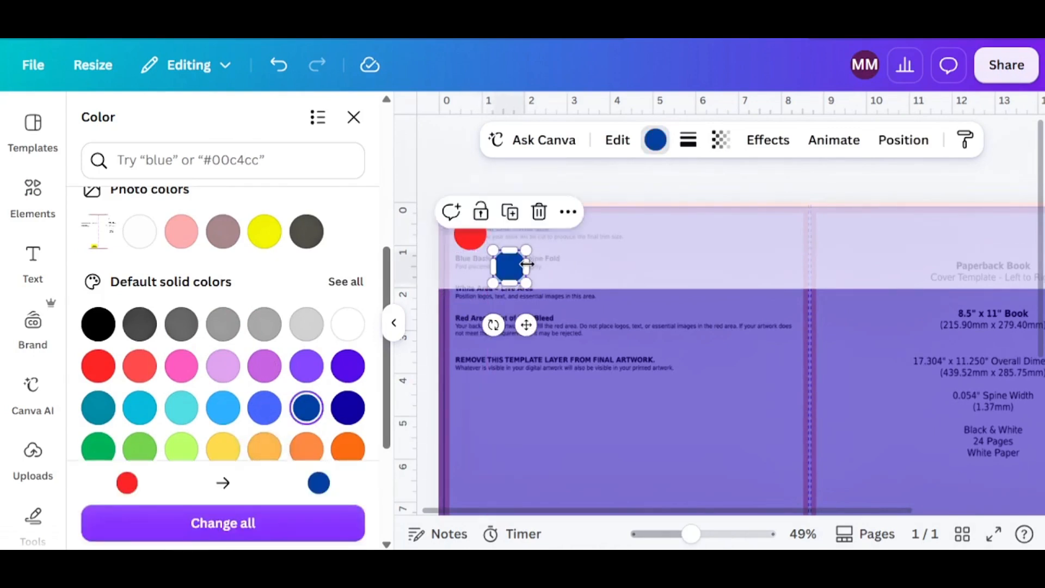
{"action": "left_click_drag", "start_coordinate": [517, 265], "coordinate": [541, 234]}
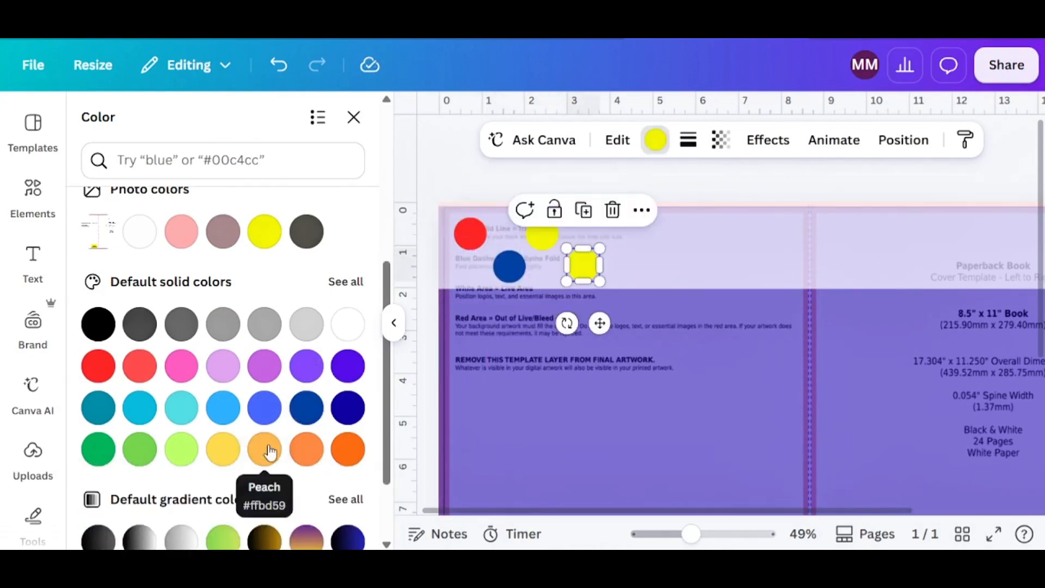
Step: Continue the staggered row of circles across the back cover band in peach, cyan, pink, green and lime
{"action": "left_click", "coordinate": [269, 449]}
{"action": "left_click", "coordinate": [555, 250]}
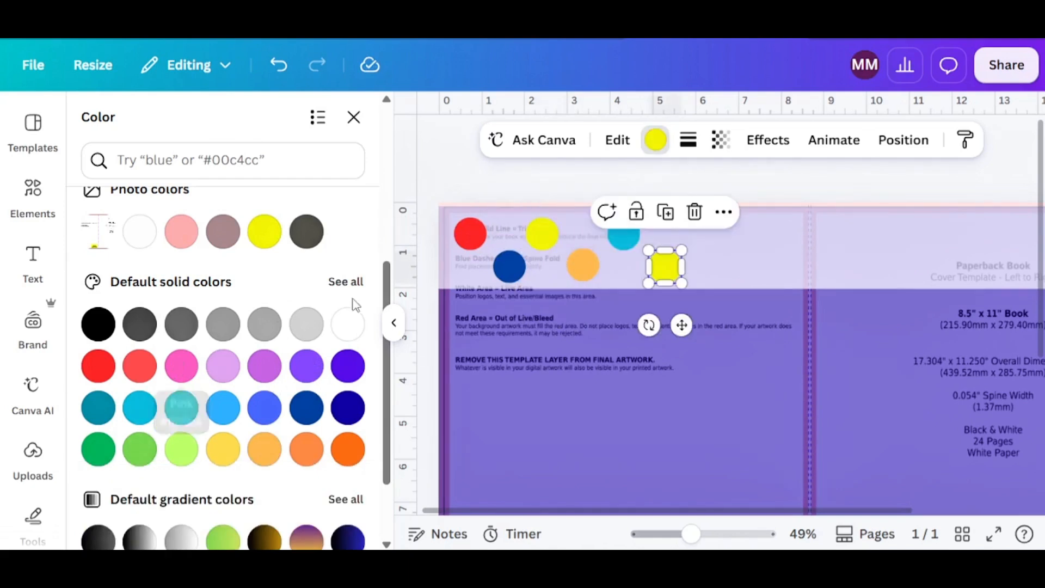
{"action": "left_click", "coordinate": [181, 366]}
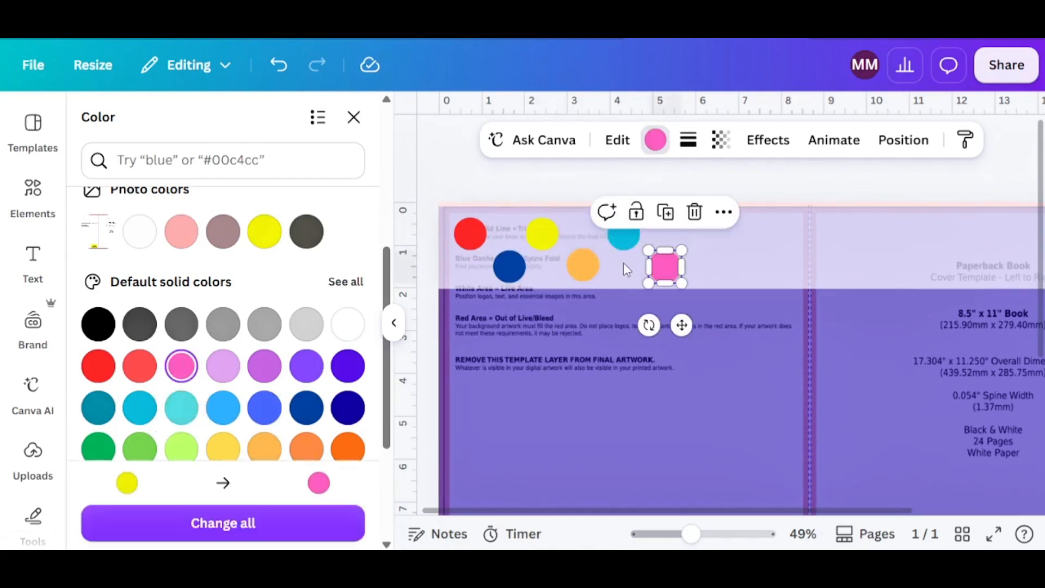
{"action": "left_click_drag", "start_coordinate": [665, 269], "coordinate": [716, 233]}
{"action": "left_click", "coordinate": [98, 447]}
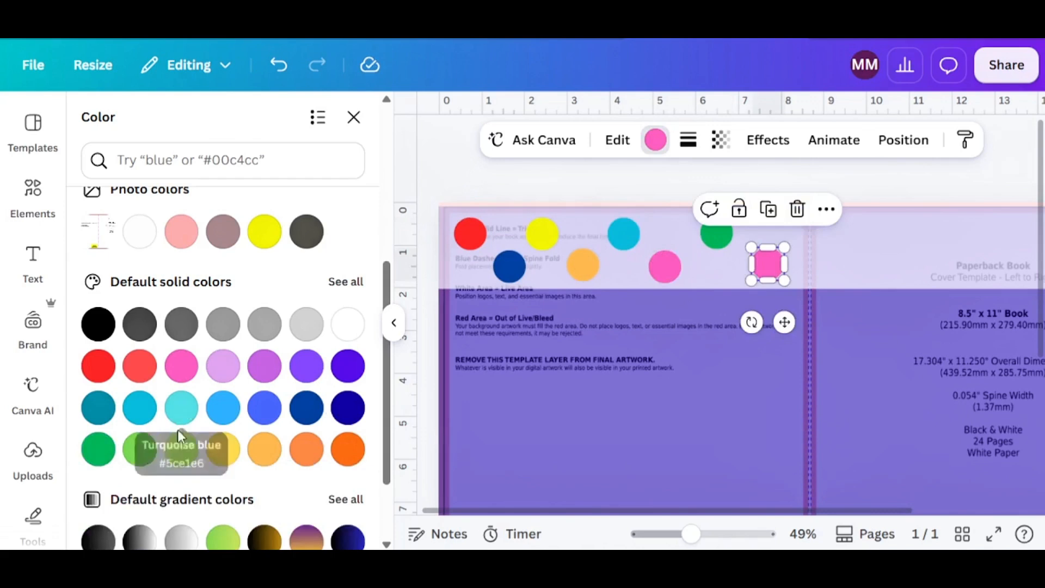
{"action": "left_click", "coordinate": [181, 449]}
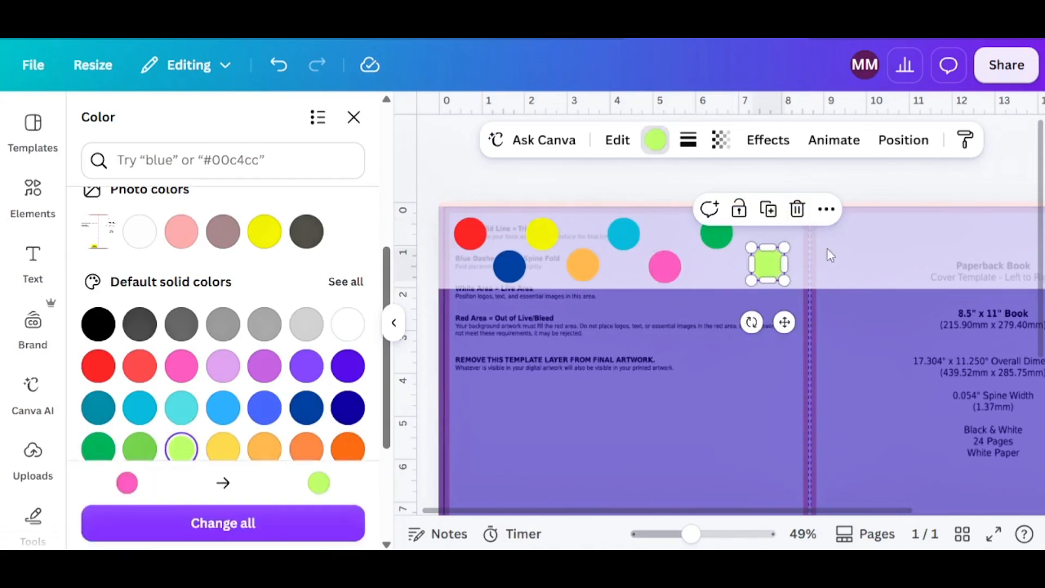
Step: Extend the row across the front cover band with circles in purple, lime, lilac, orange, green, teal and brown
{"action": "left_click", "coordinate": [858, 242]}
{"action": "left_click_drag", "start_coordinate": [772, 276], "coordinate": [777, 282]}
{"action": "left_click_drag", "start_coordinate": [791, 329], "coordinate": [867, 296]}
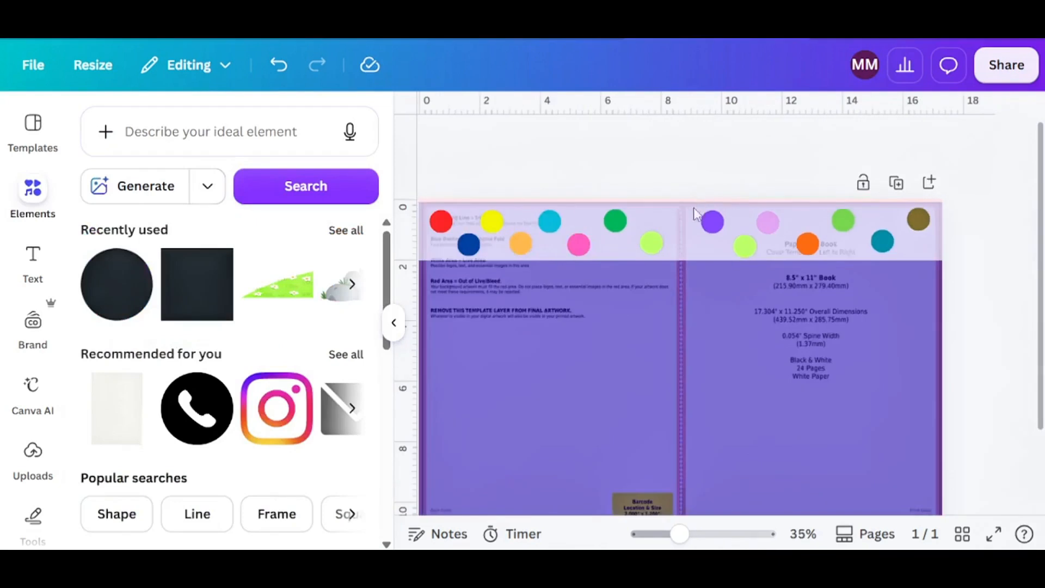
Step: Add the front cover title TOYS, DOT MARKER, ACTIVITY BOOK and colour the DOT MARKER line pink
{"action": "scroll", "coordinate": [774, 233], "scroll_direction": "down", "scroll_amount": 3}
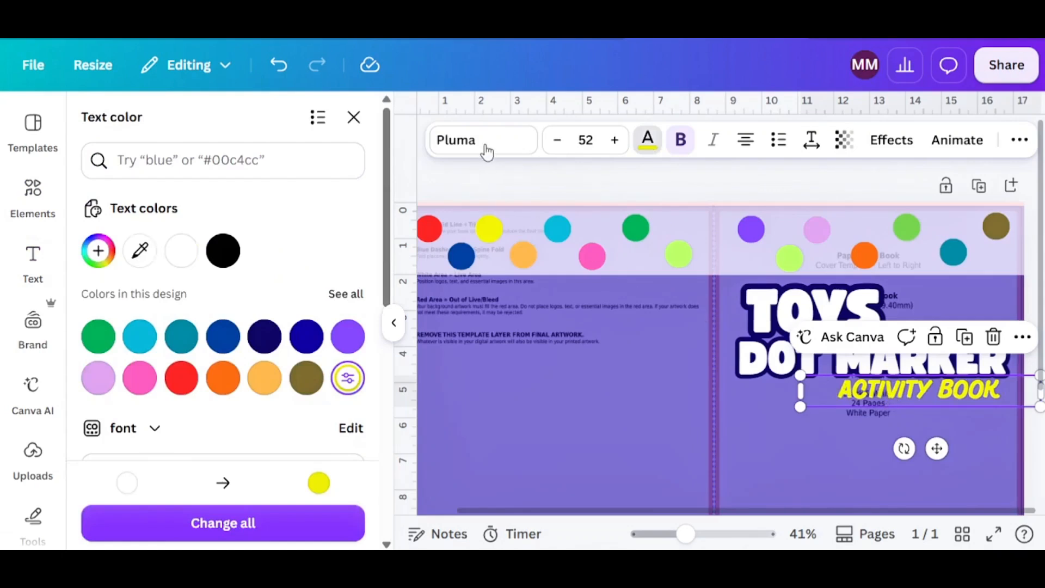
{"action": "left_click", "coordinate": [756, 363]}
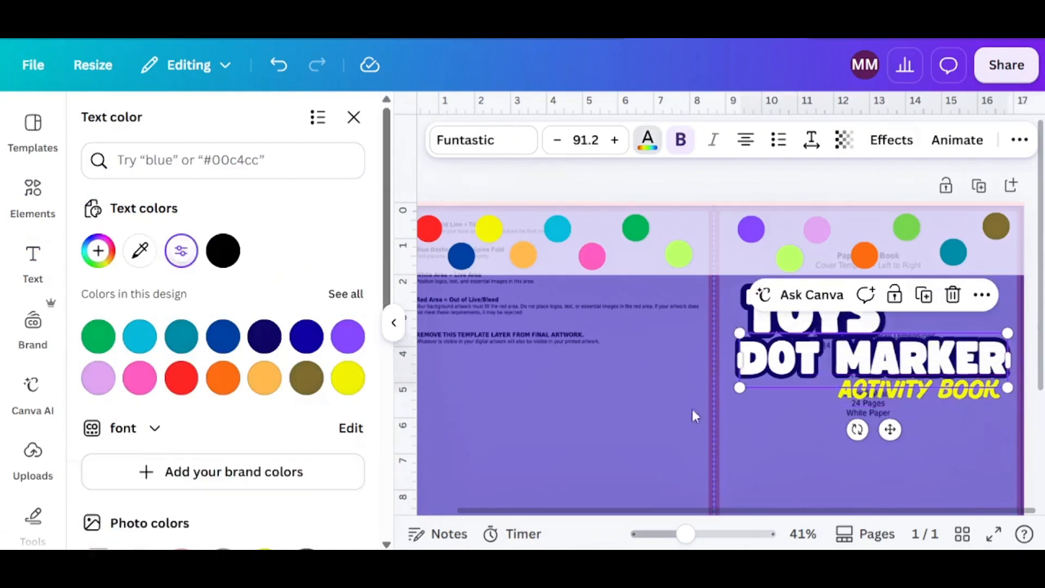
{"action": "left_click", "coordinate": [648, 140]}
{"action": "scroll", "coordinate": [251, 332], "scroll_direction": "down", "scroll_amount": 3}
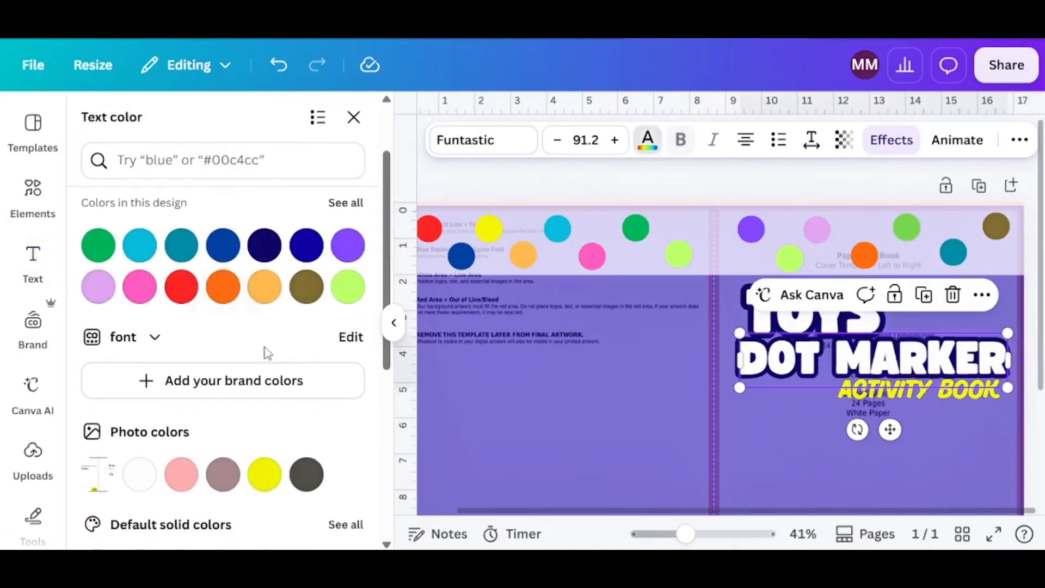
{"action": "left_click", "coordinate": [139, 287]}
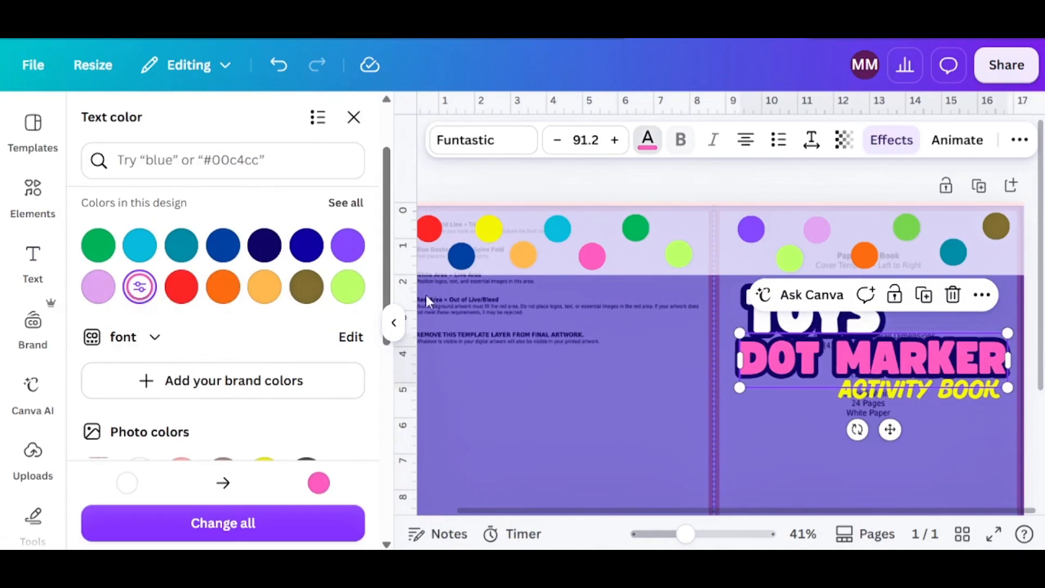
Step: Find a solid PUZZLE PIECE graphic, place it below the title on the front cover and colour it red
{"action": "scroll", "coordinate": [885, 376], "scroll_direction": "down", "scroll_amount": 3}
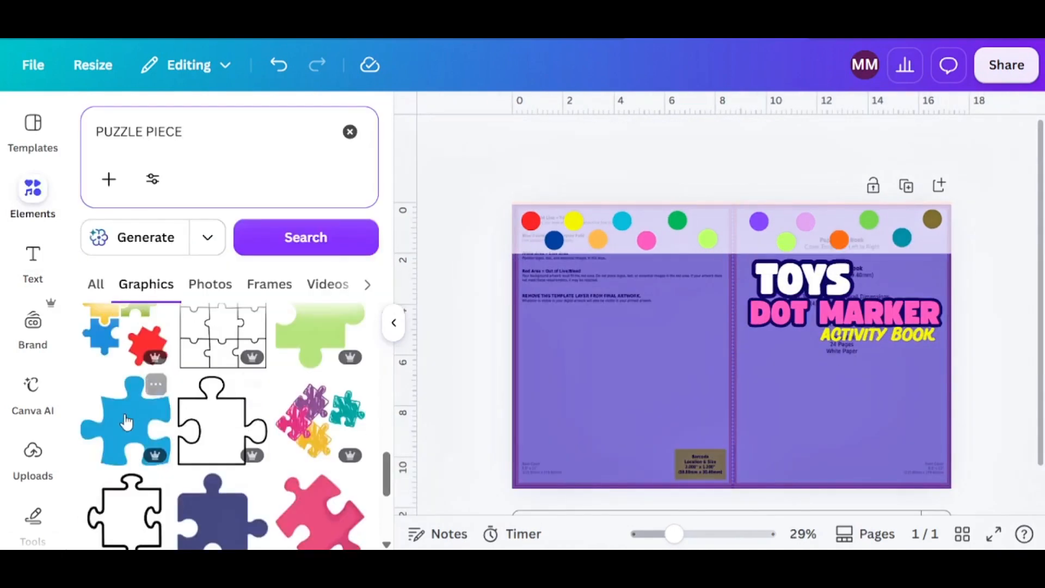
{"action": "scroll", "coordinate": [151, 435], "scroll_direction": "down", "scroll_amount": 2}
{"action": "scroll", "coordinate": [151, 435], "scroll_direction": "down", "scroll_amount": 5}
{"action": "left_click", "coordinate": [222, 386]}
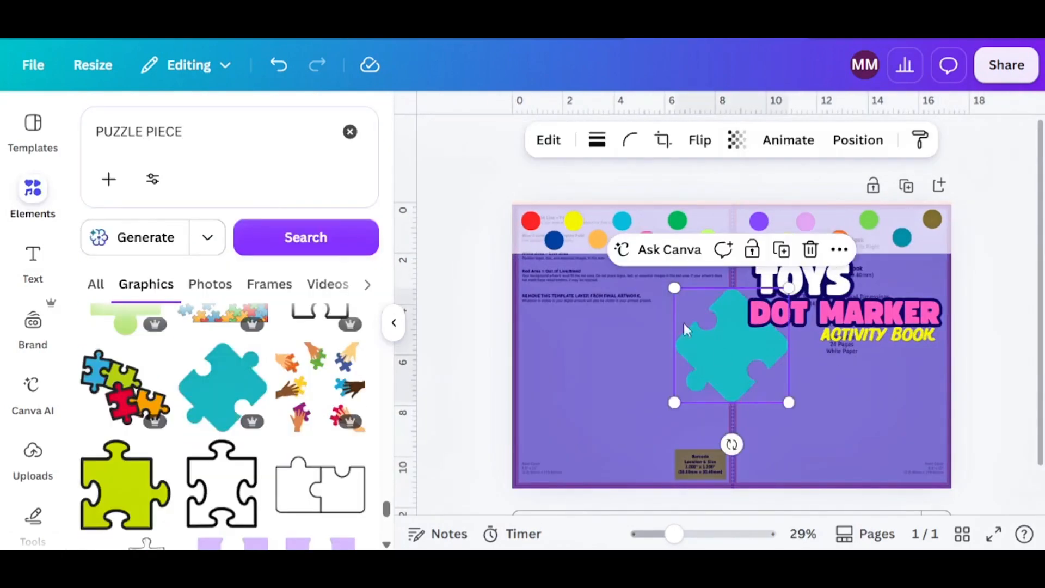
{"action": "left_click_drag", "start_coordinate": [730, 345], "coordinate": [793, 414]}
{"action": "left_click", "coordinate": [561, 140]}
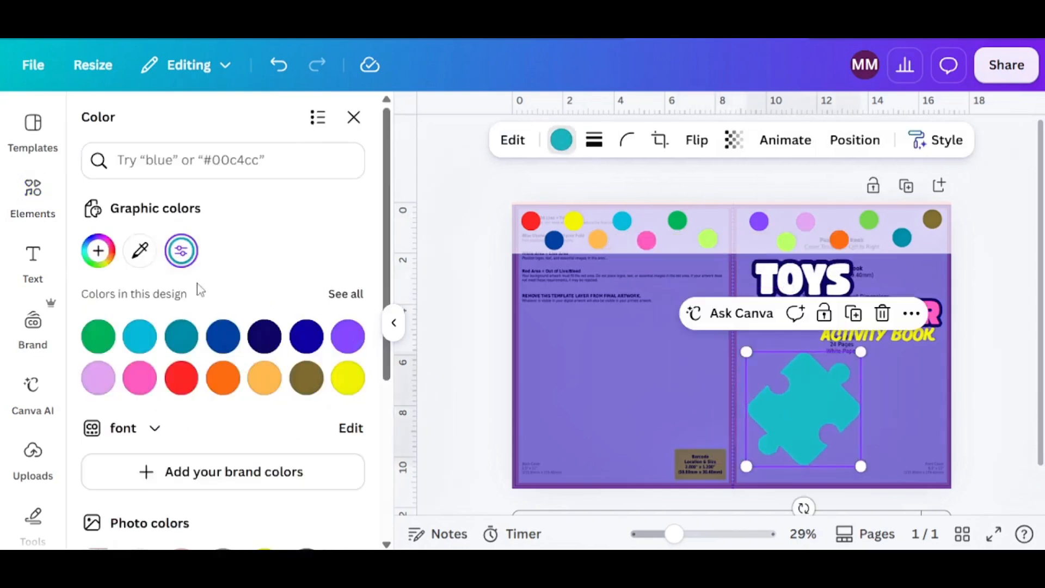
{"action": "left_click", "coordinate": [181, 377]}
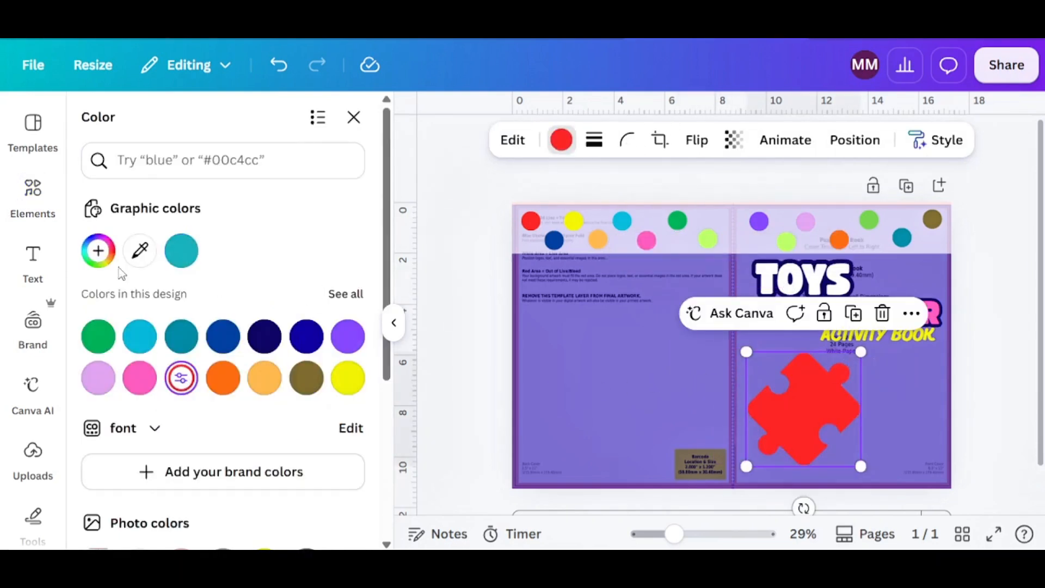
Step: Put a copy of the peach circle on the upper part of the puzzle piece and give it a thin solid outline
{"action": "left_click", "coordinate": [598, 241]}
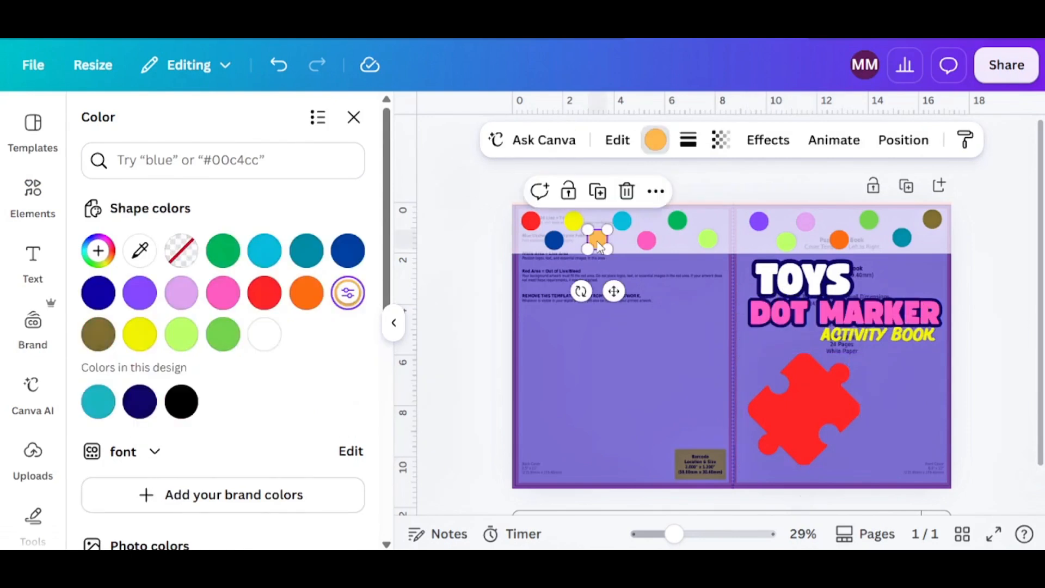
{"action": "left_click_drag", "start_coordinate": [614, 291], "coordinate": [822, 425]}
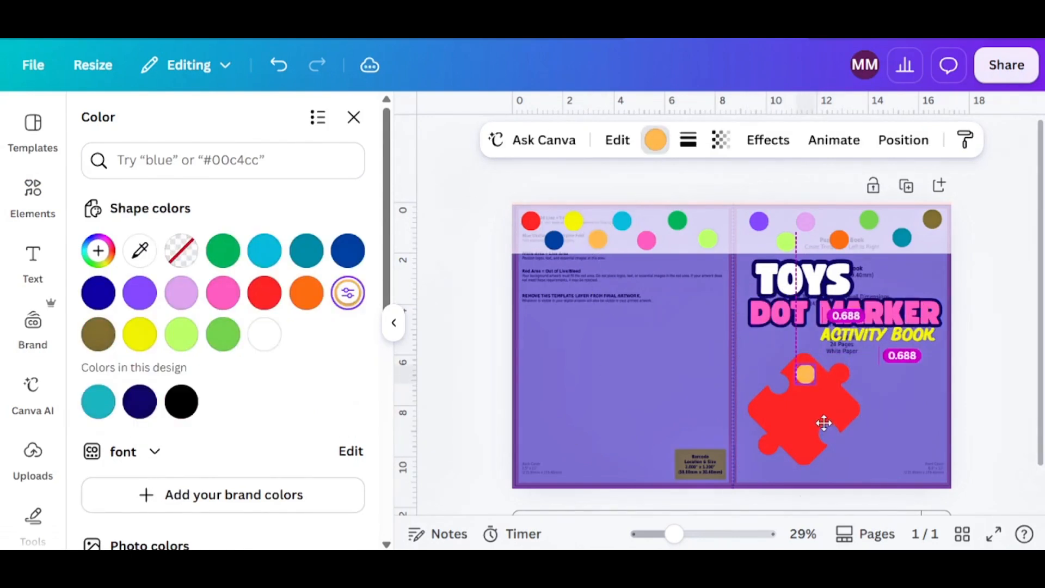
{"action": "left_click", "coordinate": [688, 140]}
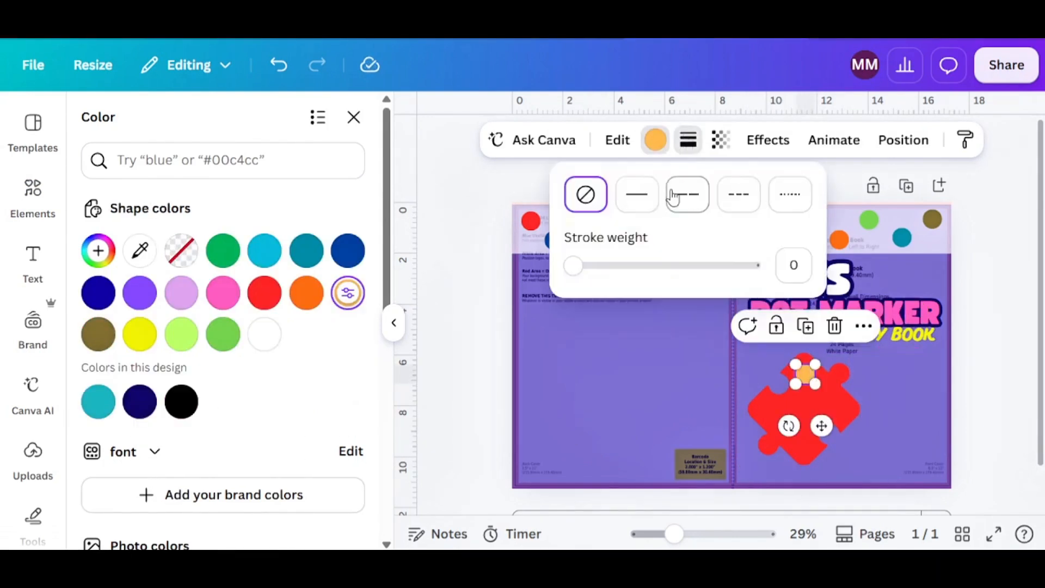
{"action": "left_click", "coordinate": [636, 194]}
{"action": "left_click_drag", "start_coordinate": [578, 265], "coordinate": [570, 266]}
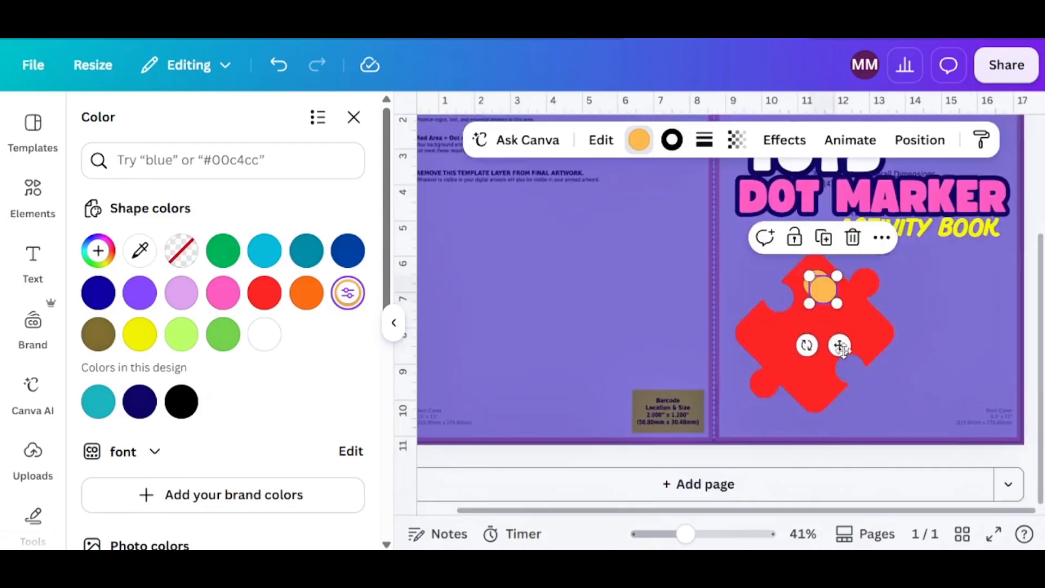
Step: Duplicate the outlined circle across the puzzle piece and recolour the copies, including cyan, lilac, purple, lime, green, brown and teal
{"action": "left_click_drag", "start_coordinate": [839, 345], "coordinate": [882, 346]}
{"action": "scroll", "coordinate": [885, 344], "scroll_direction": "up", "scroll_amount": 3}
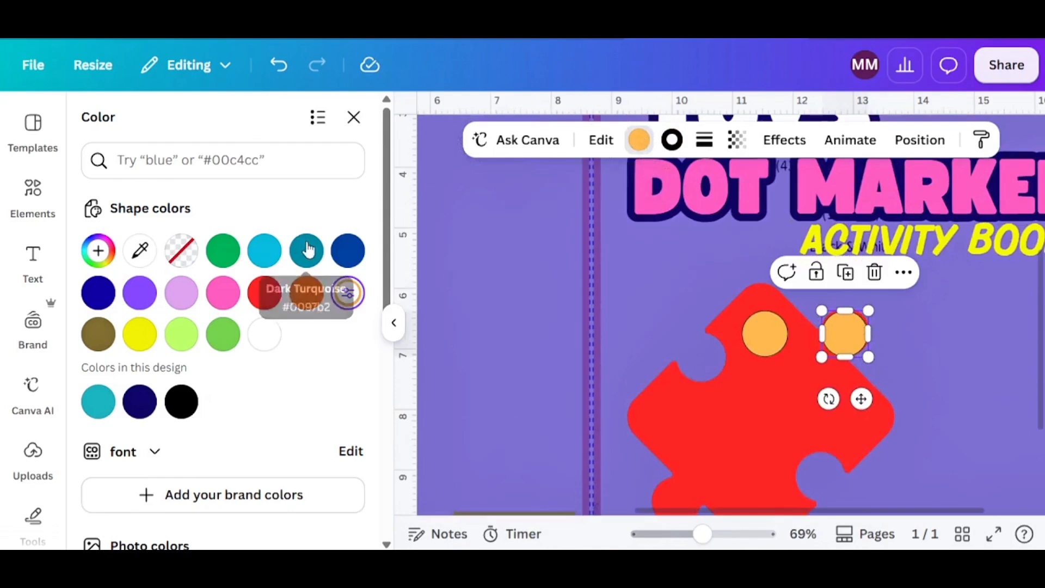
{"action": "left_click", "coordinate": [259, 254]}
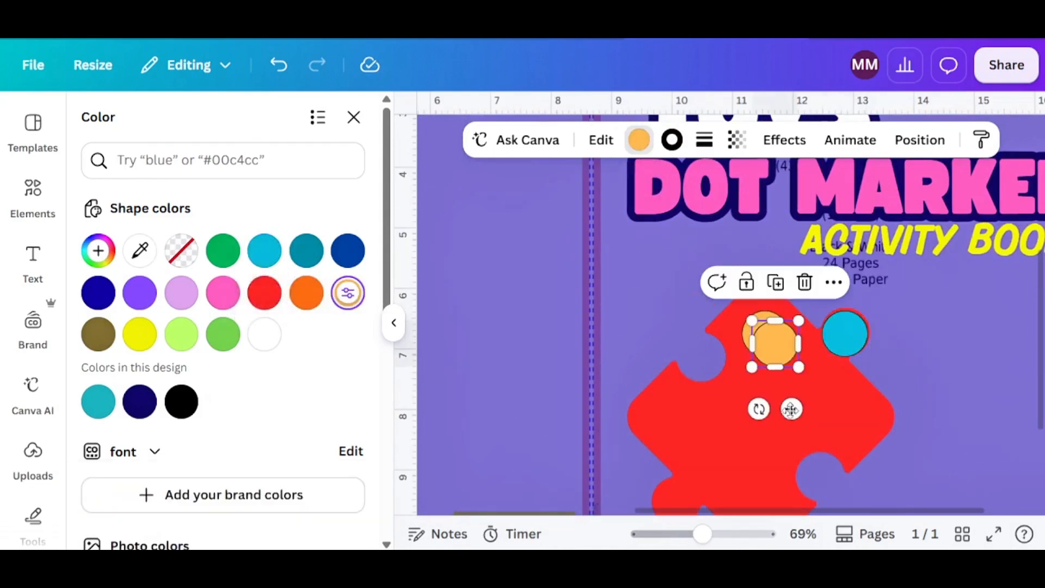
{"action": "left_click_drag", "start_coordinate": [790, 410], "coordinate": [819, 450]}
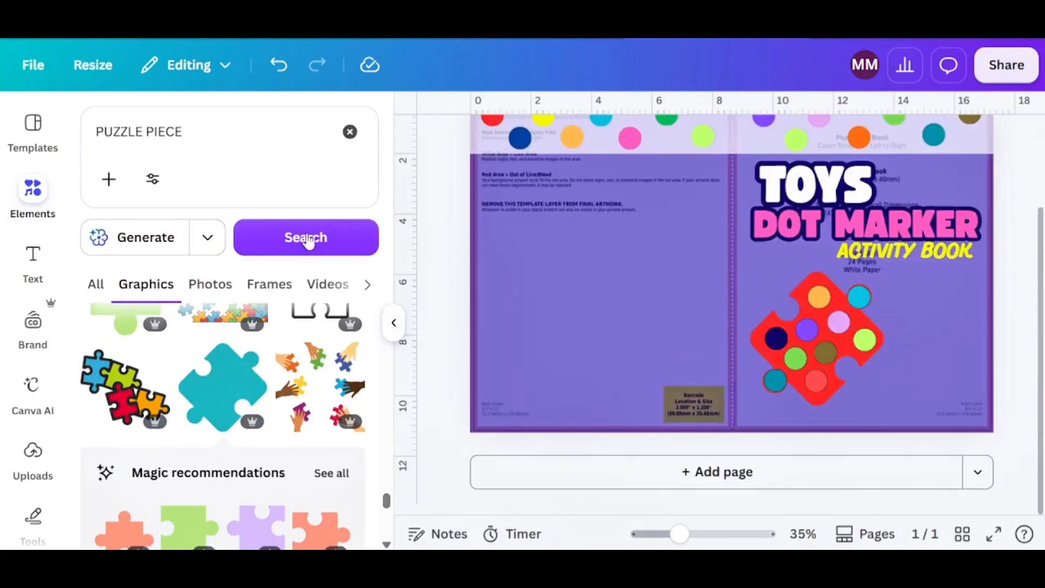
Step: Search the graphics for BEACH BALL TOY and place a colourful beach ball beside the puzzle piece on the front cover
{"action": "left_click", "coordinate": [214, 140]}
{"action": "key", "text": "ctrl+a"}
{"action": "key", "text": "BackSpace"}
{"action": "type", "text": "BEACH BALL TOY"}
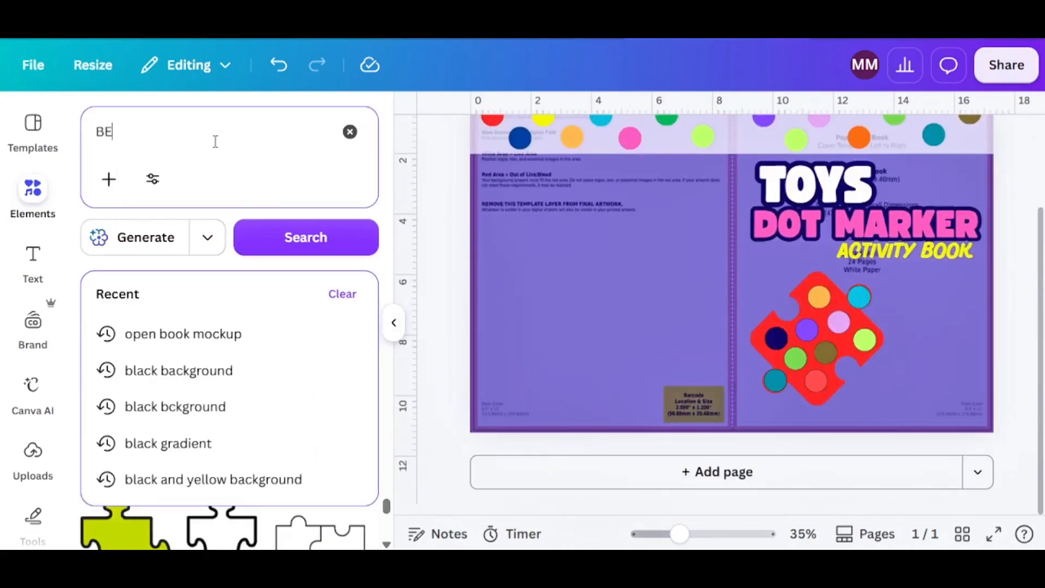
{"action": "key", "text": "Return"}
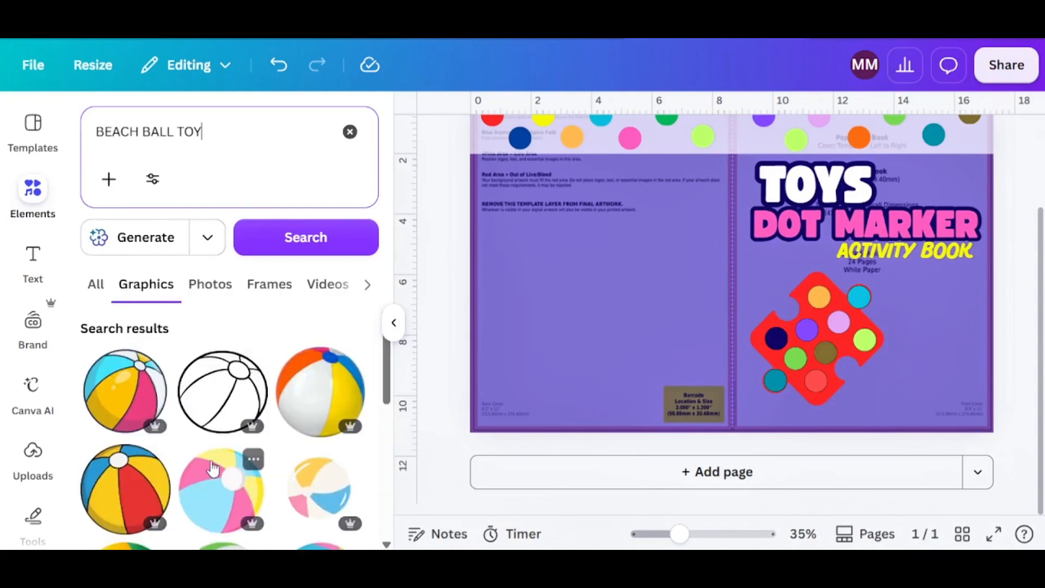
{"action": "scroll", "coordinate": [234, 446], "scroll_direction": "down", "scroll_amount": 2}
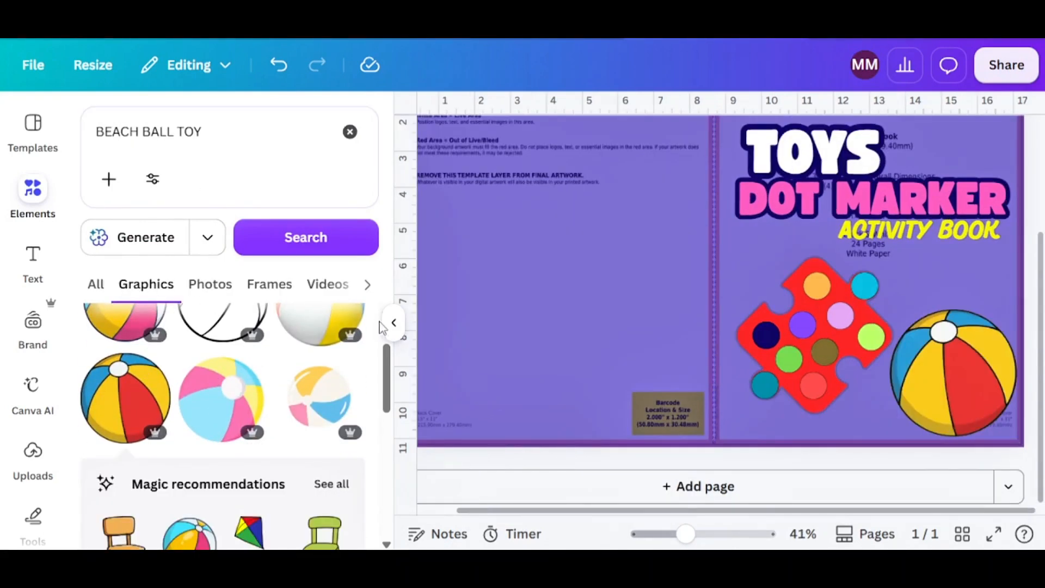
{"action": "left_click", "coordinate": [394, 323]}
{"action": "scroll", "coordinate": [784, 374], "scroll_direction": "up", "scroll_amount": 5}
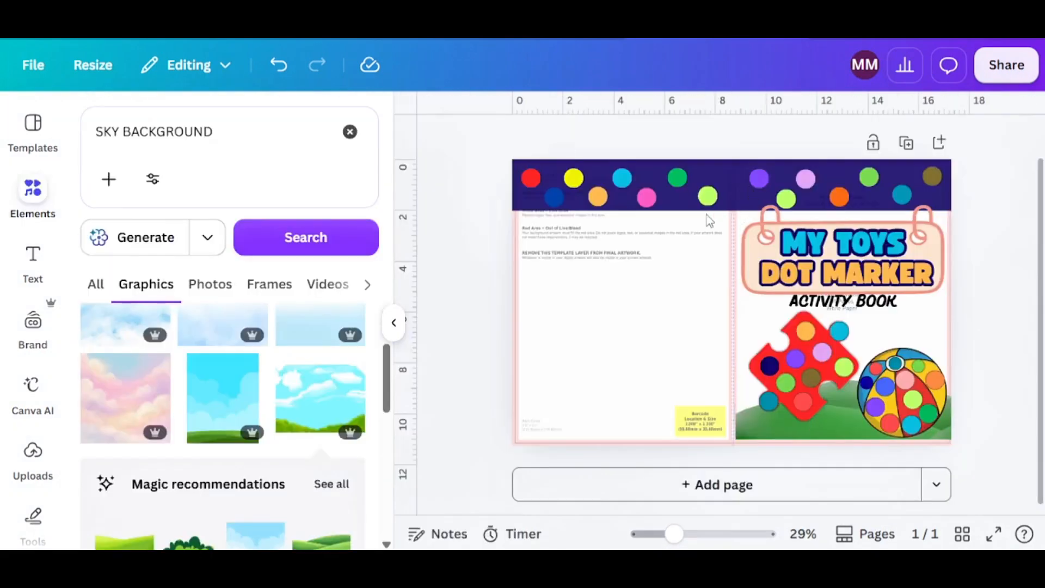
Step: Add the SKY BACKGROUND graphic with clouds and grass and enlarge it to span the entire front and back cover
{"action": "left_click", "coordinate": [935, 243]}
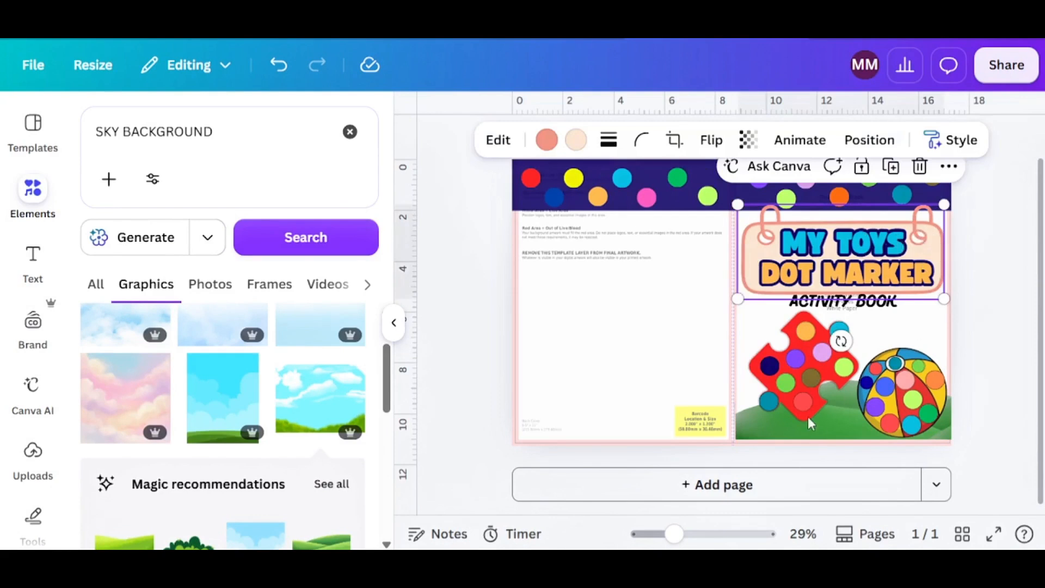
{"action": "left_click", "coordinate": [822, 435]}
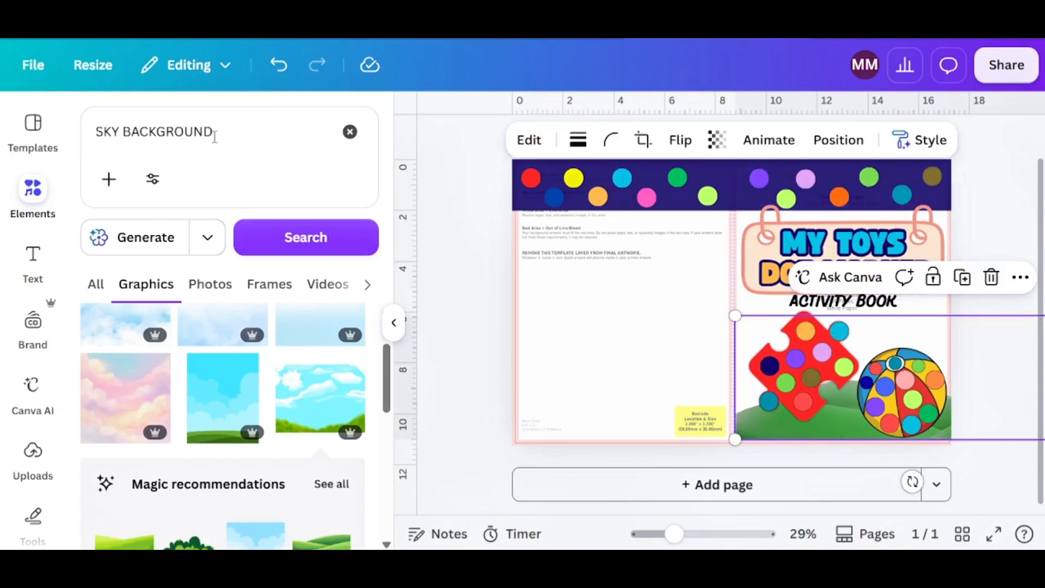
{"action": "left_click", "coordinate": [318, 393]}
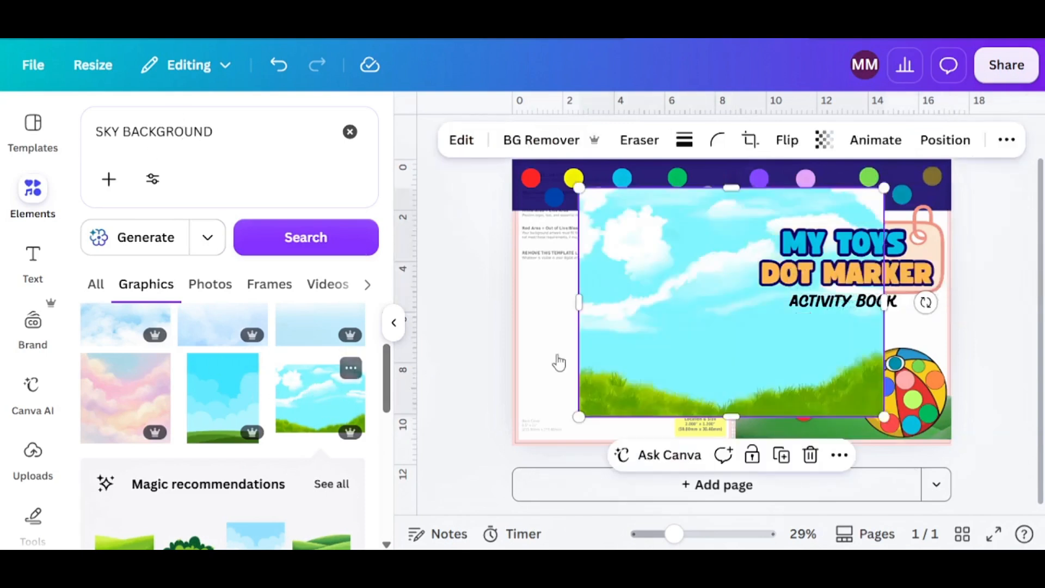
{"action": "left_click_drag", "start_coordinate": [808, 433], "coordinate": [1015, 477]}
{"action": "left_click_drag", "start_coordinate": [716, 384], "coordinate": [723, 275]}
Step: Layer the sky graphic above the KDP template but behind the cover artwork, and remove the old green hill graphic
{"action": "left_click", "coordinate": [1015, 141]}
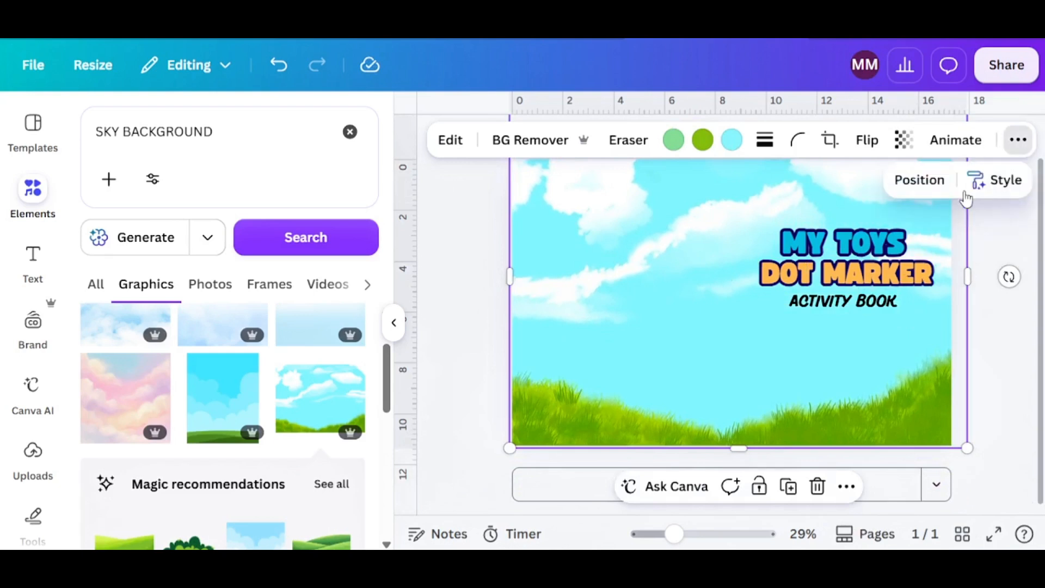
{"action": "left_click", "coordinate": [919, 180]}
{"action": "left_click", "coordinate": [272, 255]}
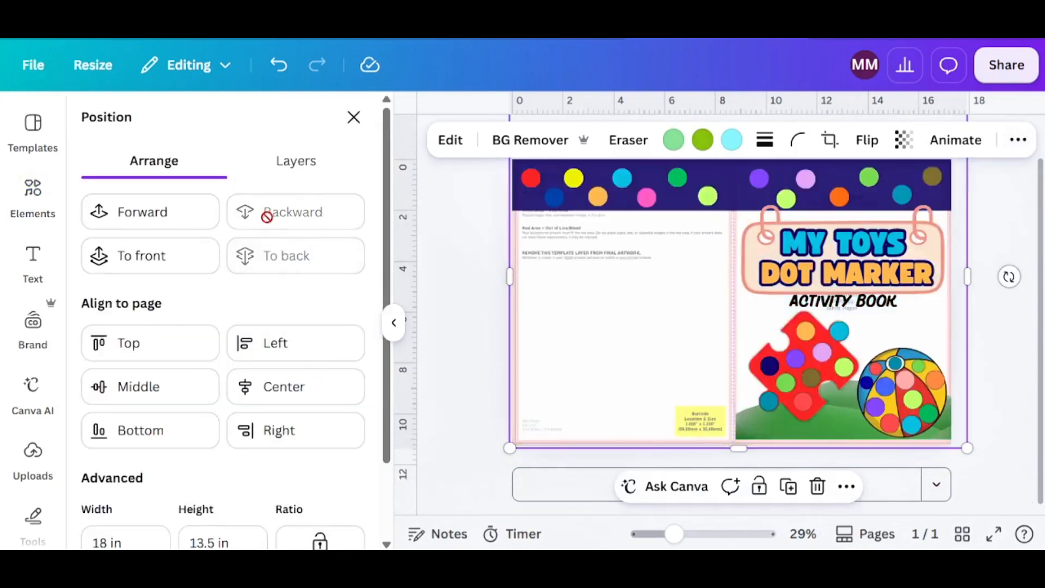
{"action": "left_click", "coordinate": [149, 222]}
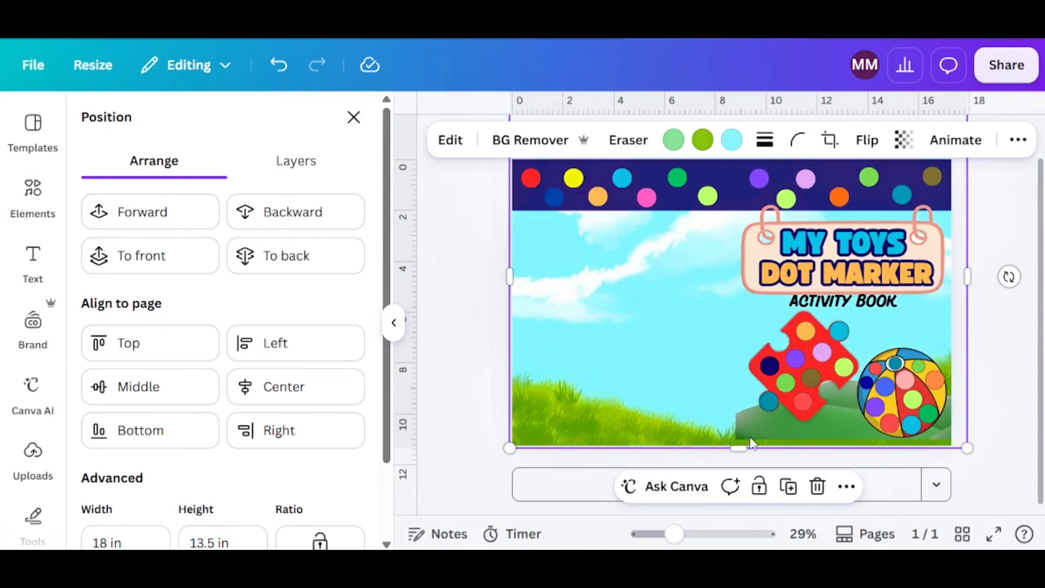
{"action": "mouse_move", "coordinate": [751, 444]}
{"action": "left_mouse_down"}
{"action": "mouse_move", "coordinate": [735, 436]}
{"action": "mouse_move", "coordinate": [743, 446]}
{"action": "mouse_move", "coordinate": [938, 392]}
{"action": "mouse_move", "coordinate": [1005, 385]}
{"action": "mouse_move", "coordinate": [642, 388]}
{"action": "mouse_move", "coordinate": [760, 425]}
{"action": "left_mouse_up"}
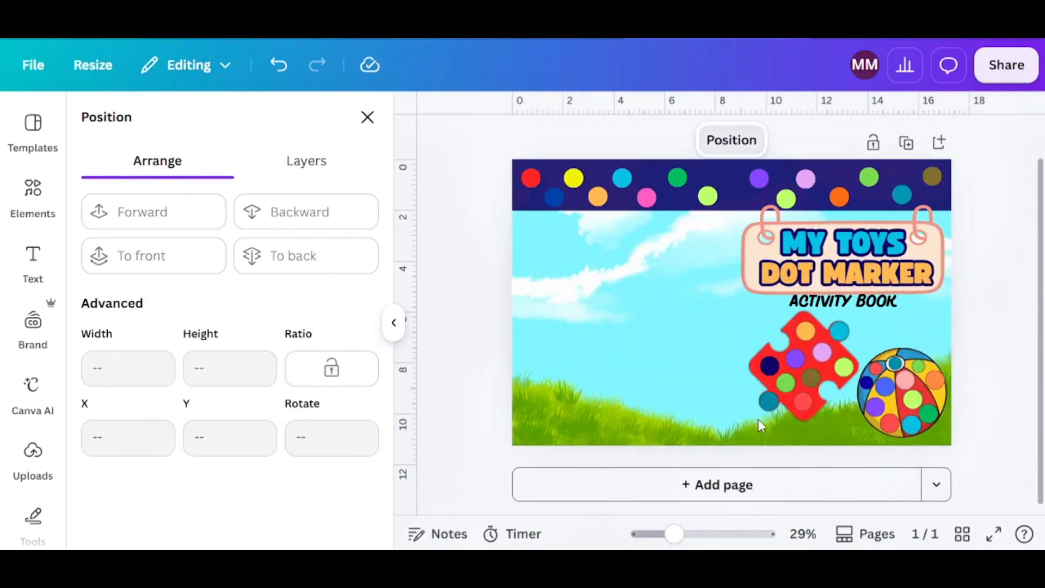
{"action": "left_click", "coordinate": [396, 325]}
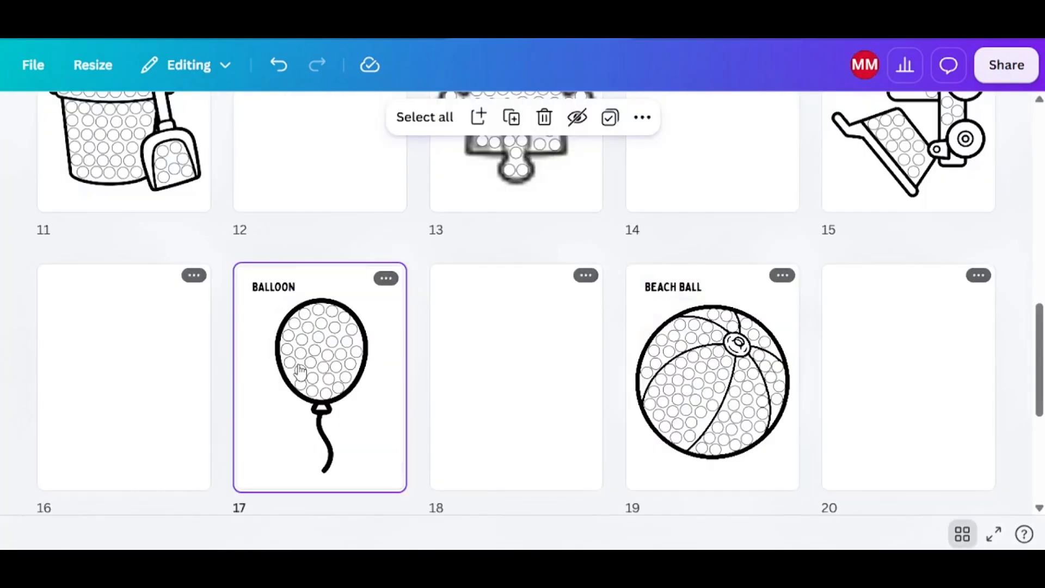
Step: Copy the BALLOON and KITE activity pages from the interior and place them as small previews side by side on the back cover
{"action": "double_click", "coordinate": [336, 322]}
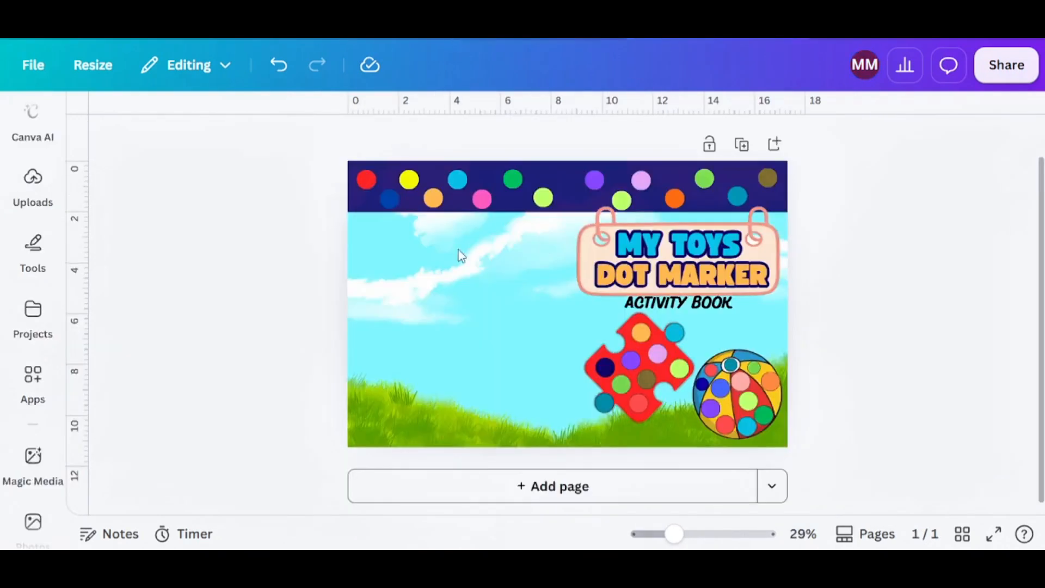
{"action": "key", "text": "ctrl+v"}
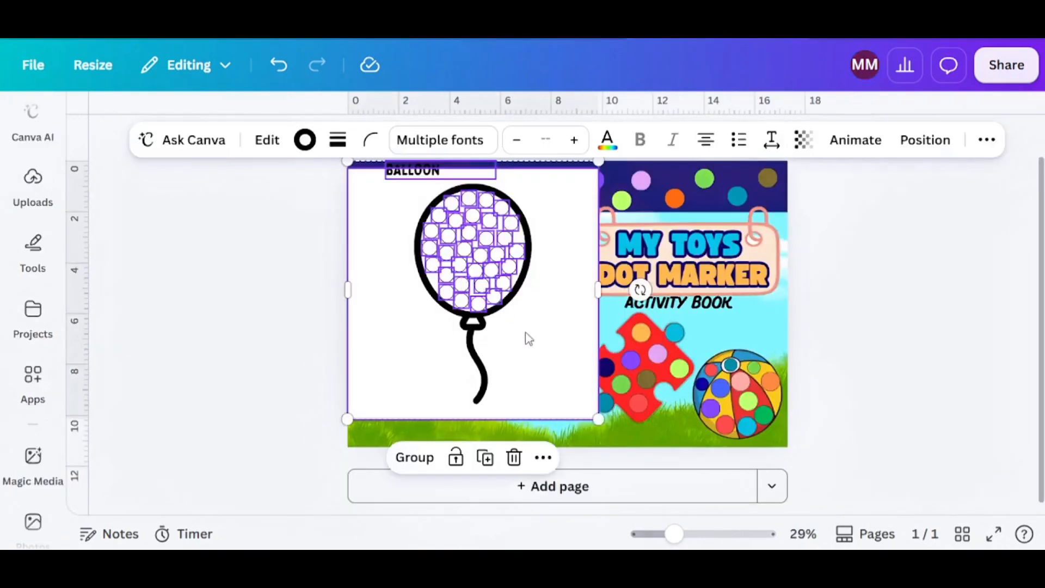
{"action": "left_click_drag", "start_coordinate": [595, 420], "coordinate": [598, 430]}
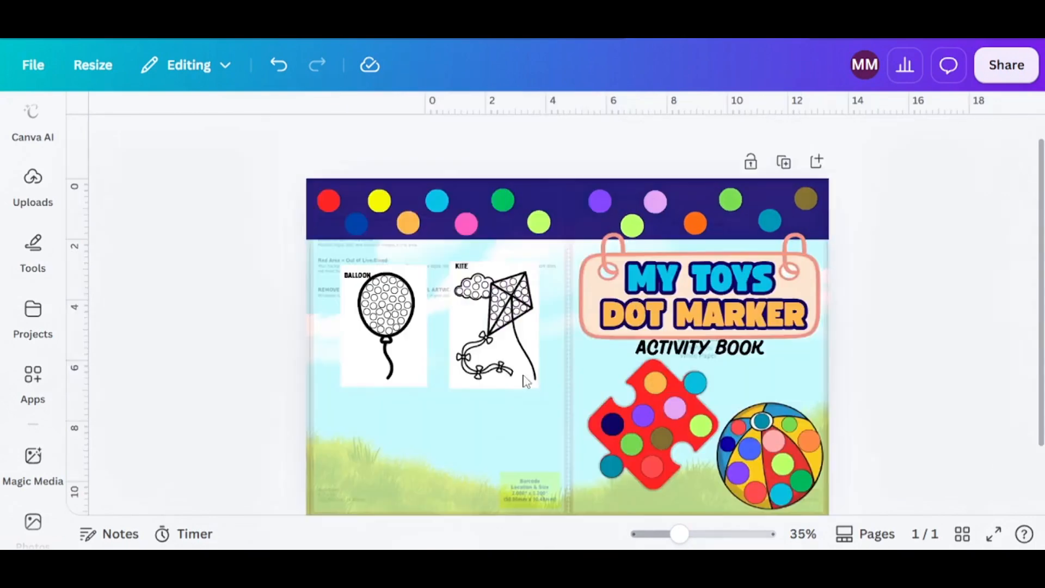
Step: Give the KITE page preview a thin solid black border and copy that style to the BALLOON page preview
{"action": "left_click", "coordinate": [520, 141]}
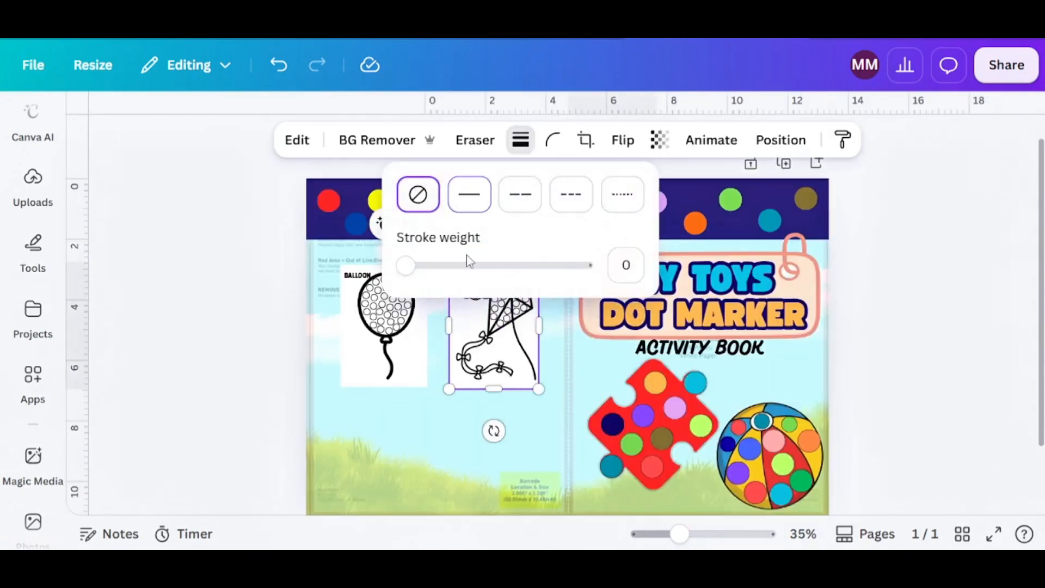
{"action": "left_click_drag", "start_coordinate": [468, 260], "coordinate": [409, 272]}
{"action": "left_click", "coordinate": [858, 140]}
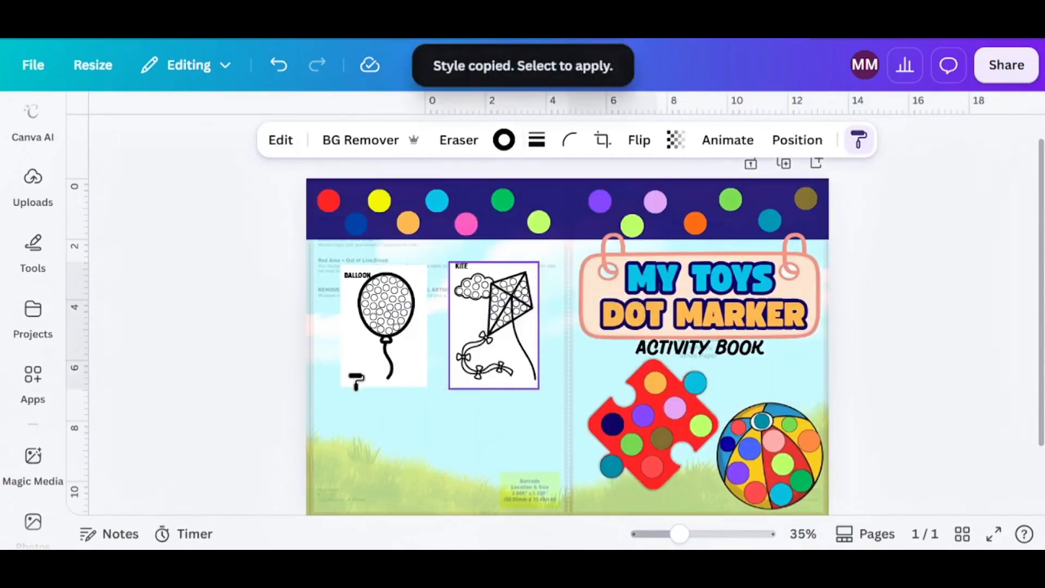
{"action": "left_click", "coordinate": [382, 375]}
{"action": "left_click", "coordinate": [255, 382]}
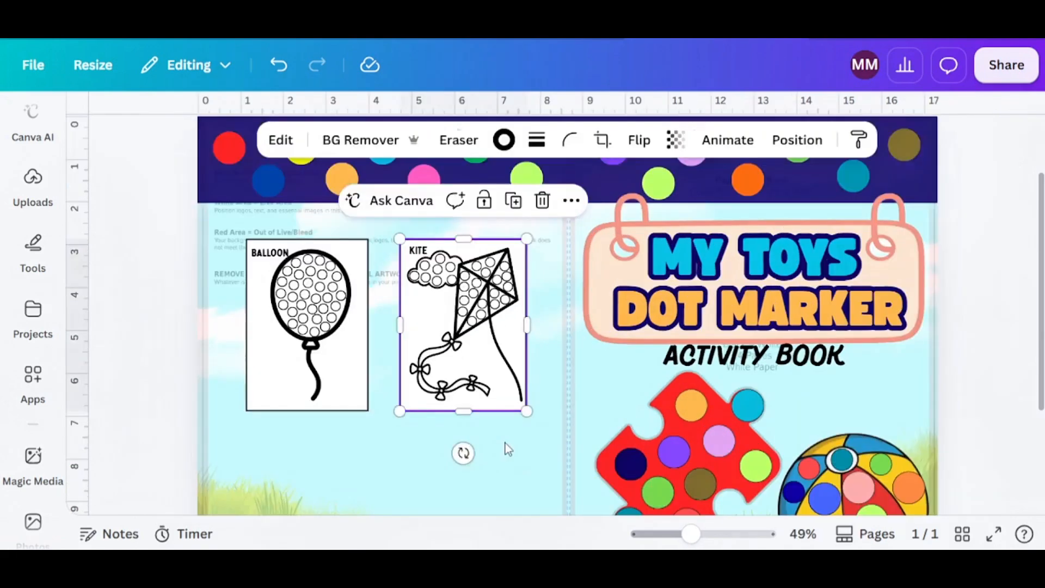
Step: Find the KDP cover template in the layer stack beneath the sky background and delete it
{"action": "left_click", "coordinate": [506, 447]}
{"action": "left_click", "coordinate": [805, 140]}
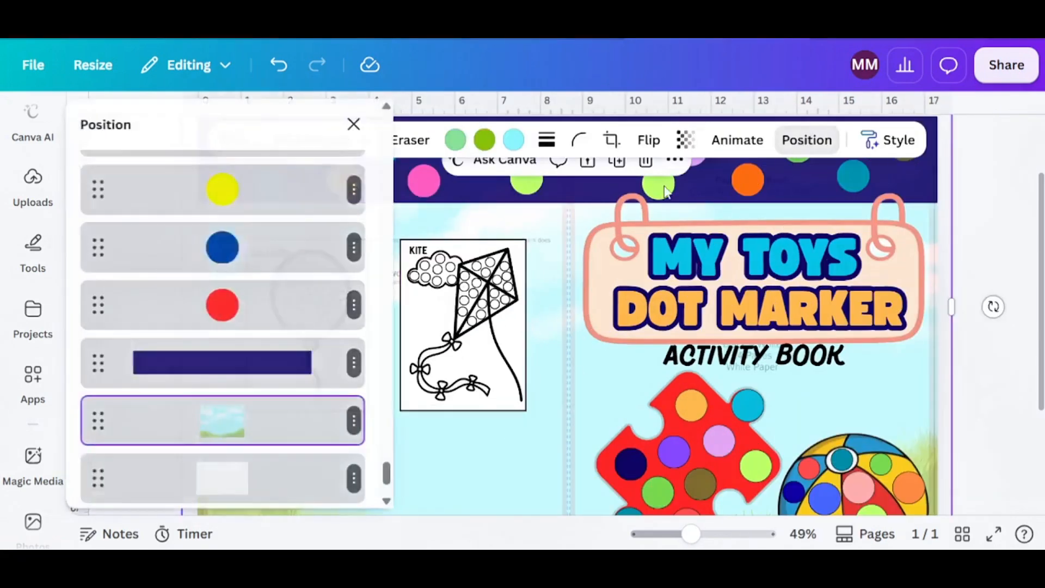
{"action": "scroll", "coordinate": [240, 304], "scroll_direction": "down", "scroll_amount": 5}
{"action": "left_click", "coordinate": [231, 416]}
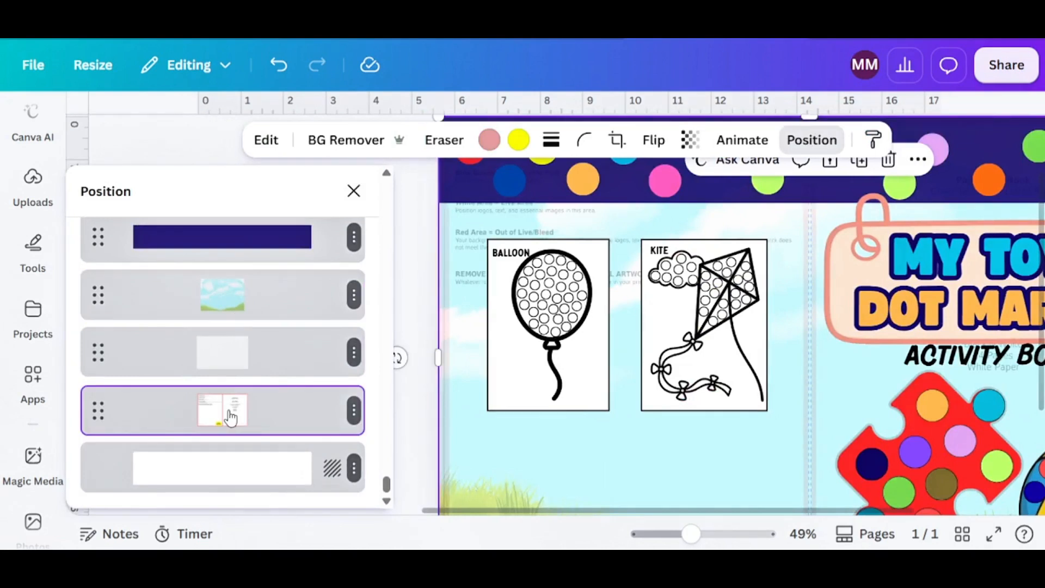
{"action": "key", "text": "Delete"}
Step: Make the semi-transparent sky background fully opaque
{"action": "left_click", "coordinate": [556, 441]}
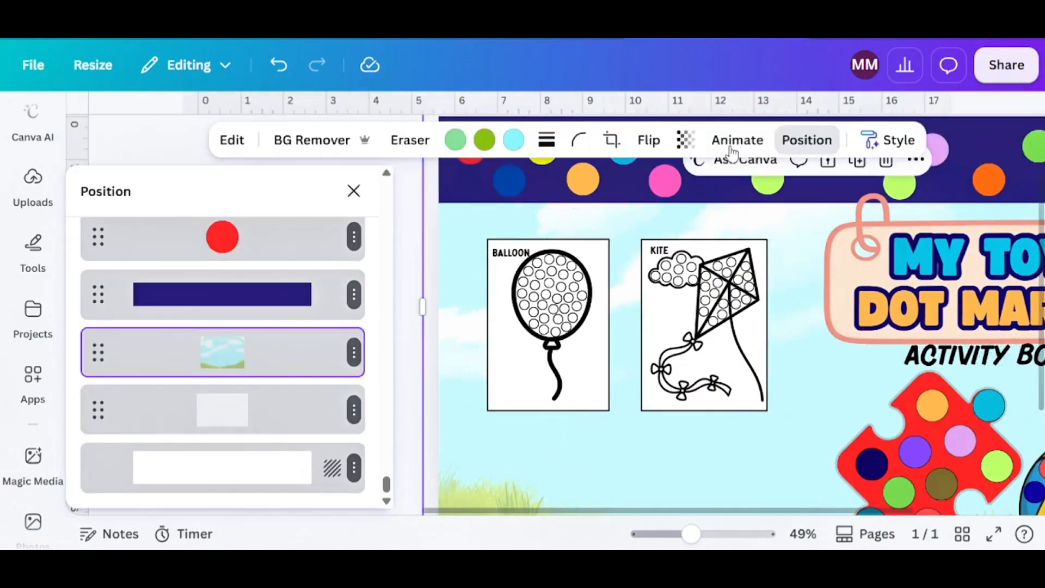
{"action": "left_click", "coordinate": [685, 140]}
{"action": "left_click_drag", "start_coordinate": [653, 213], "coordinate": [767, 214]}
Step: Make the navy banner behind the dots along the cover's upper edge fully opaque
{"action": "left_click", "coordinate": [938, 184]}
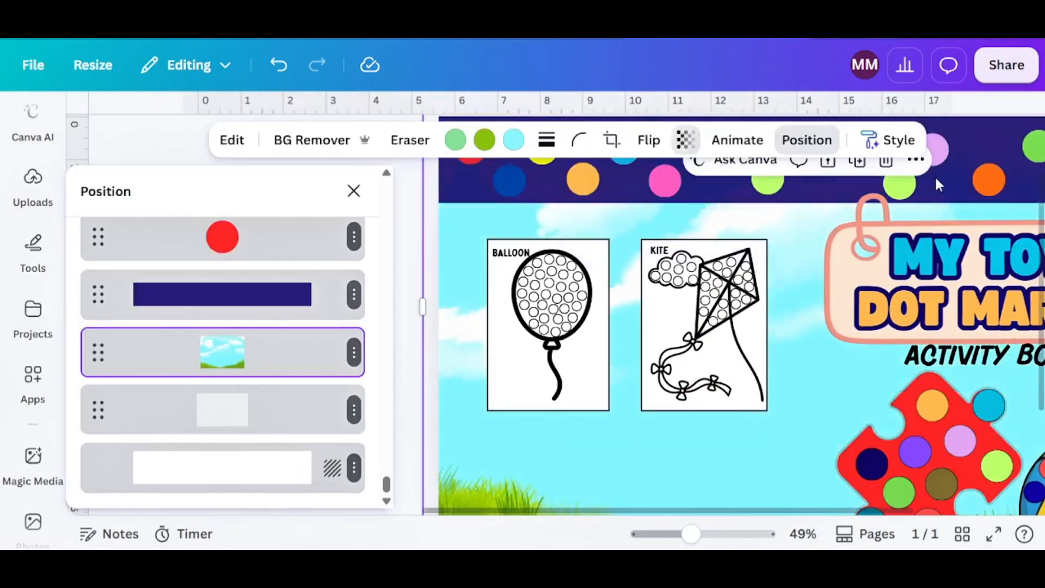
{"action": "left_click", "coordinate": [572, 140]}
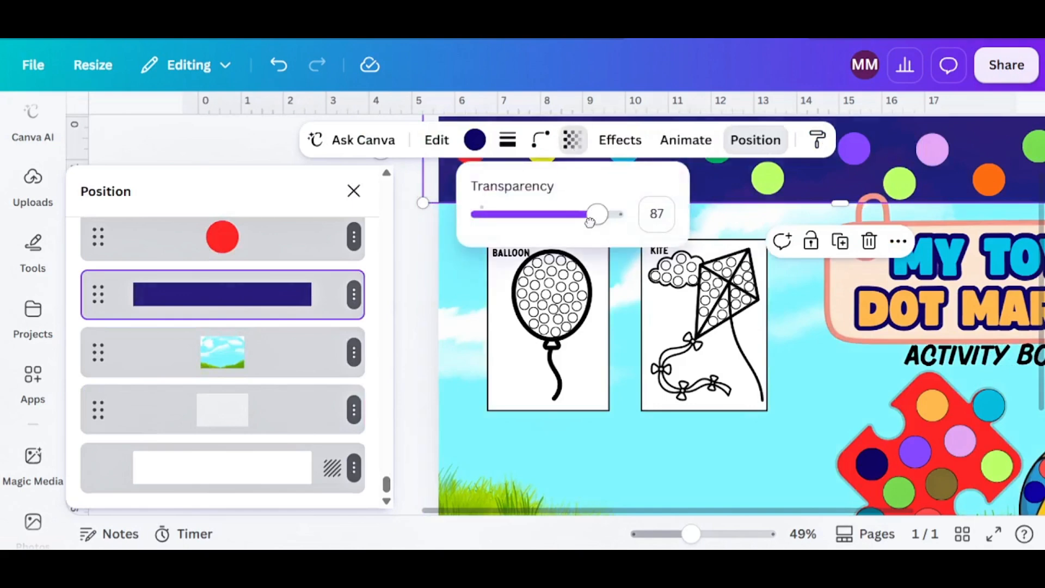
{"action": "left_click_drag", "start_coordinate": [597, 213], "coordinate": [614, 212]}
{"action": "scroll", "coordinate": [427, 284], "scroll_direction": "down", "scroll_amount": 3}
{"action": "left_click", "coordinate": [972, 313]}
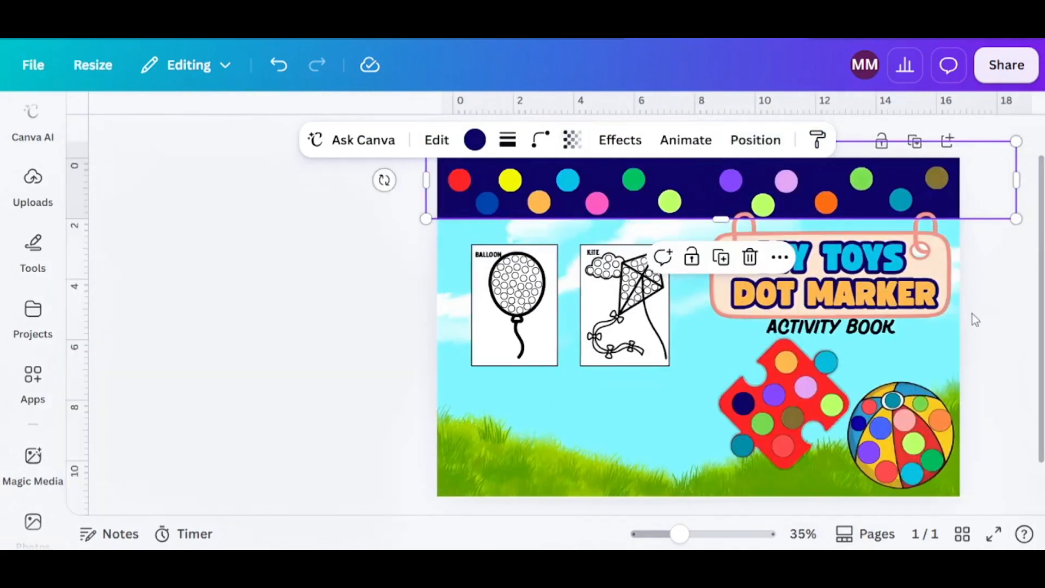